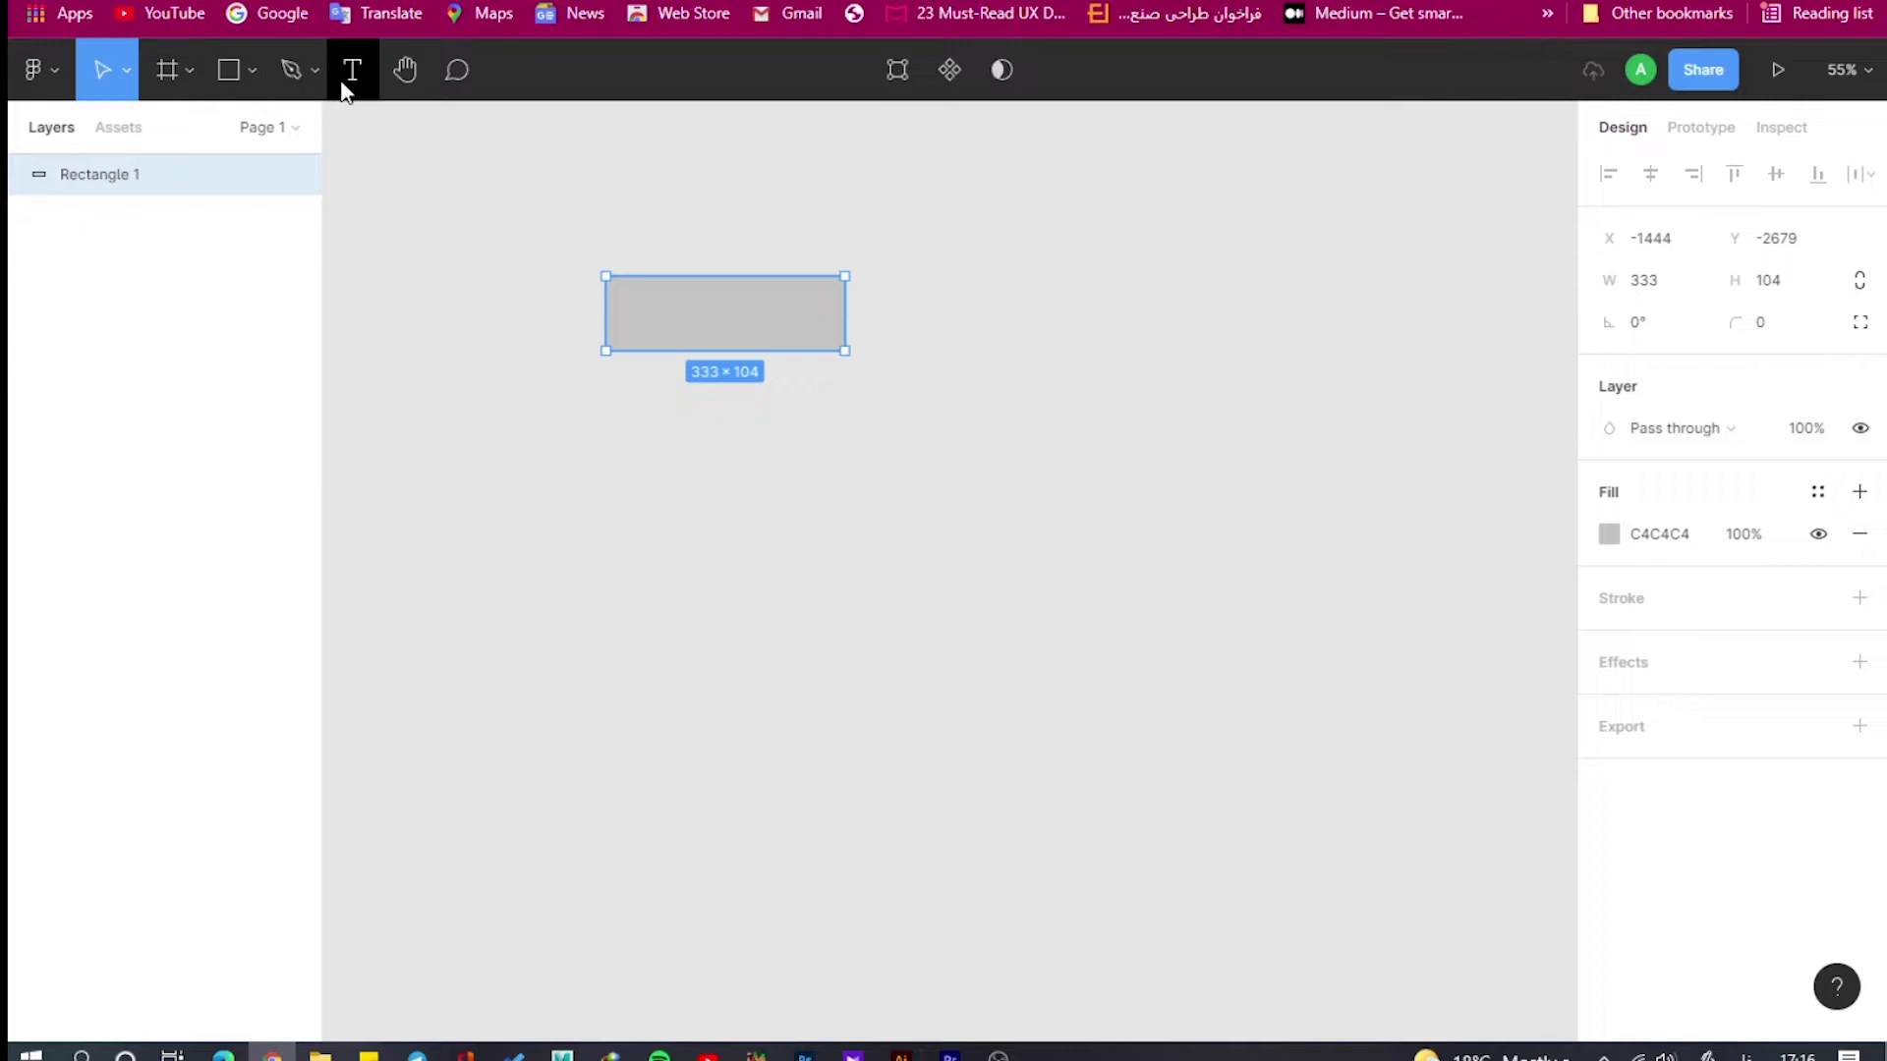
# Add a text layer reading "Button" below the grey rectangle and set its resizing to auto width.
pyautogui.click(351, 69)
pyautogui.moveTo(694, 449); pyautogui.dragTo(963, 645)
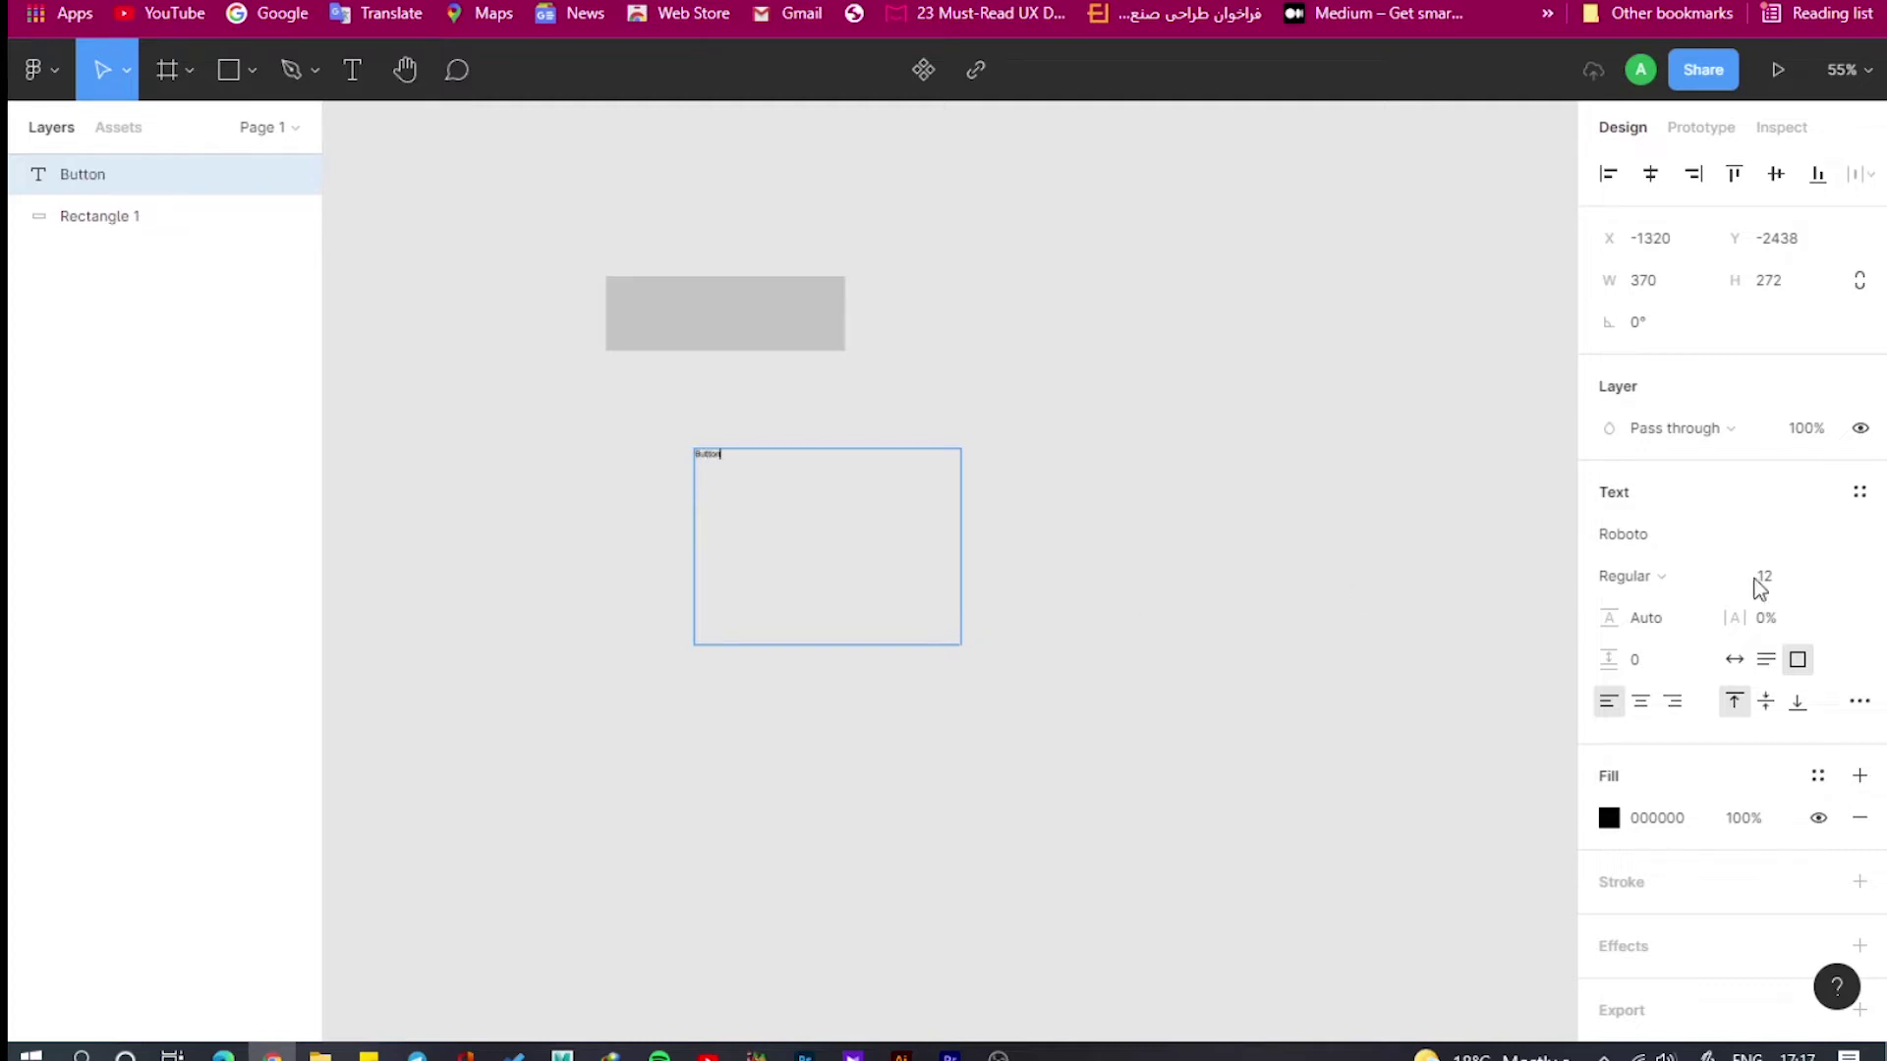
pyautogui.click(1735, 659)
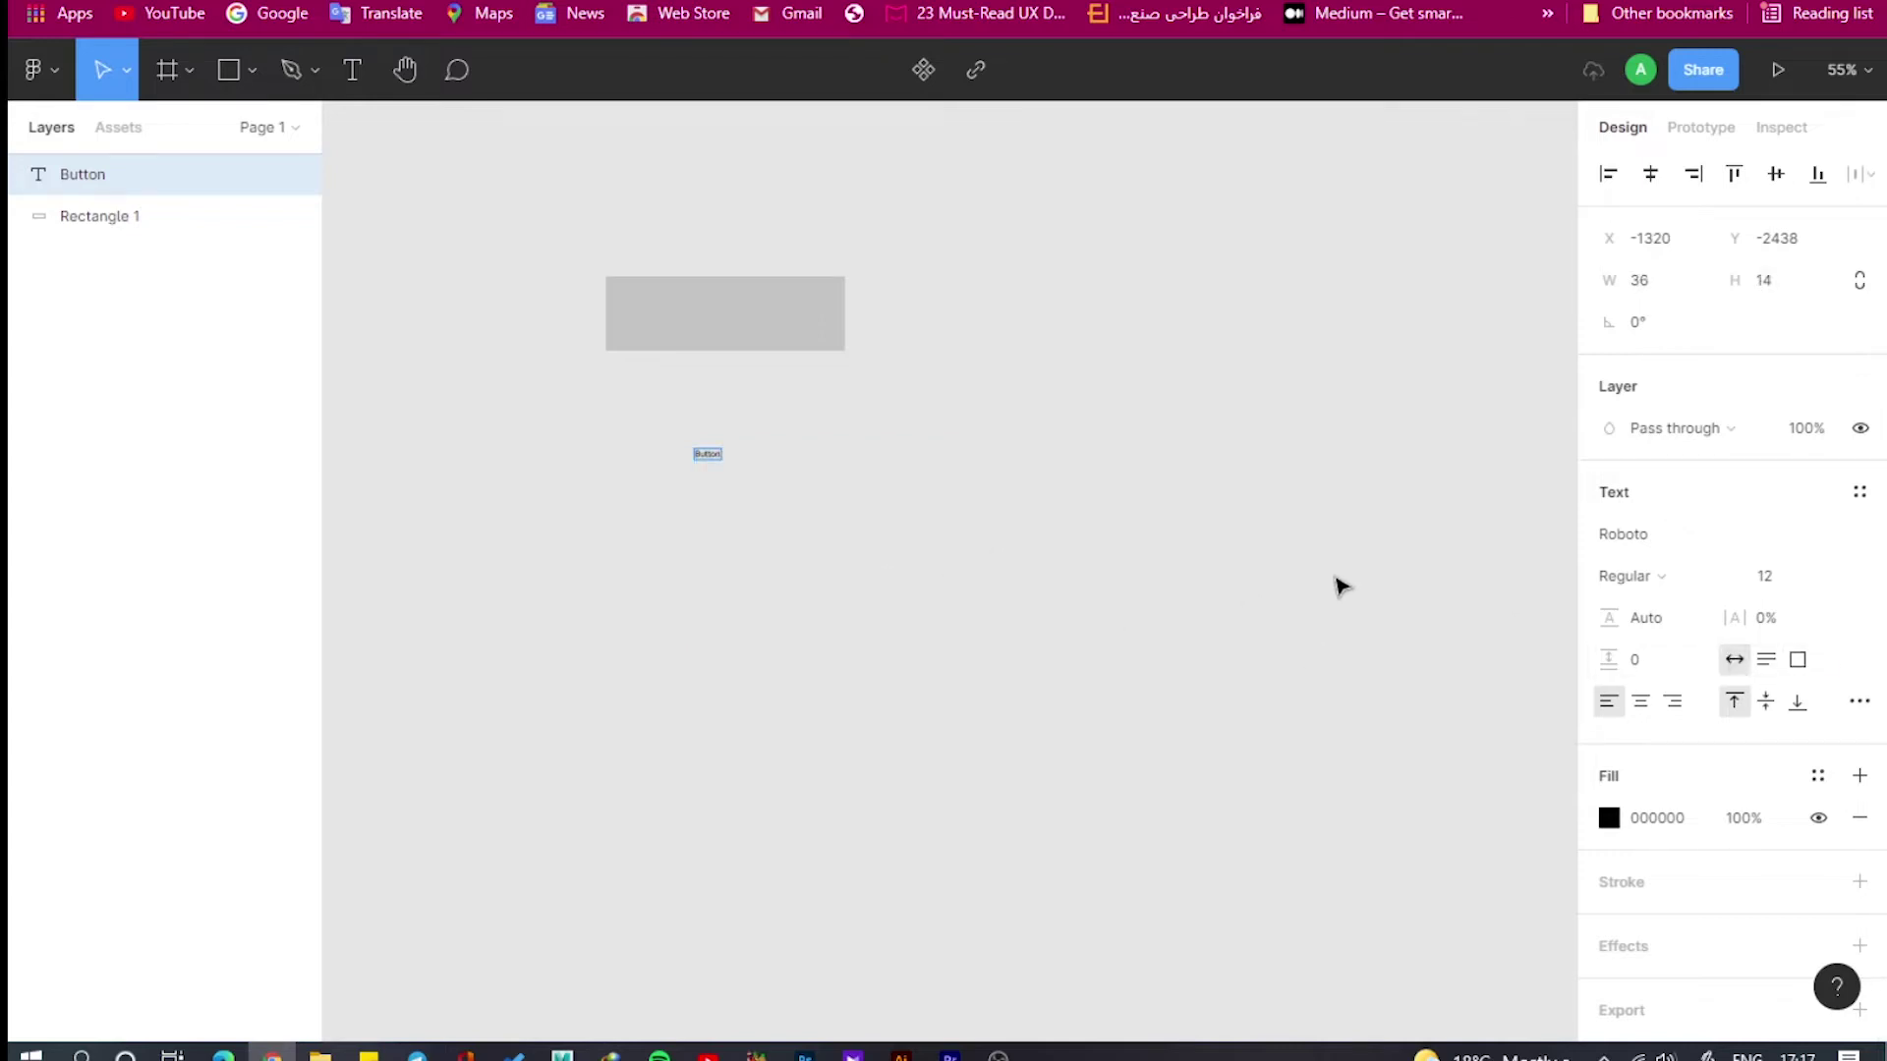
# Try font size 18 on the "Button" text, settling on size 16.
pyautogui.click(1831, 582)
pyautogui.click(1825, 665)
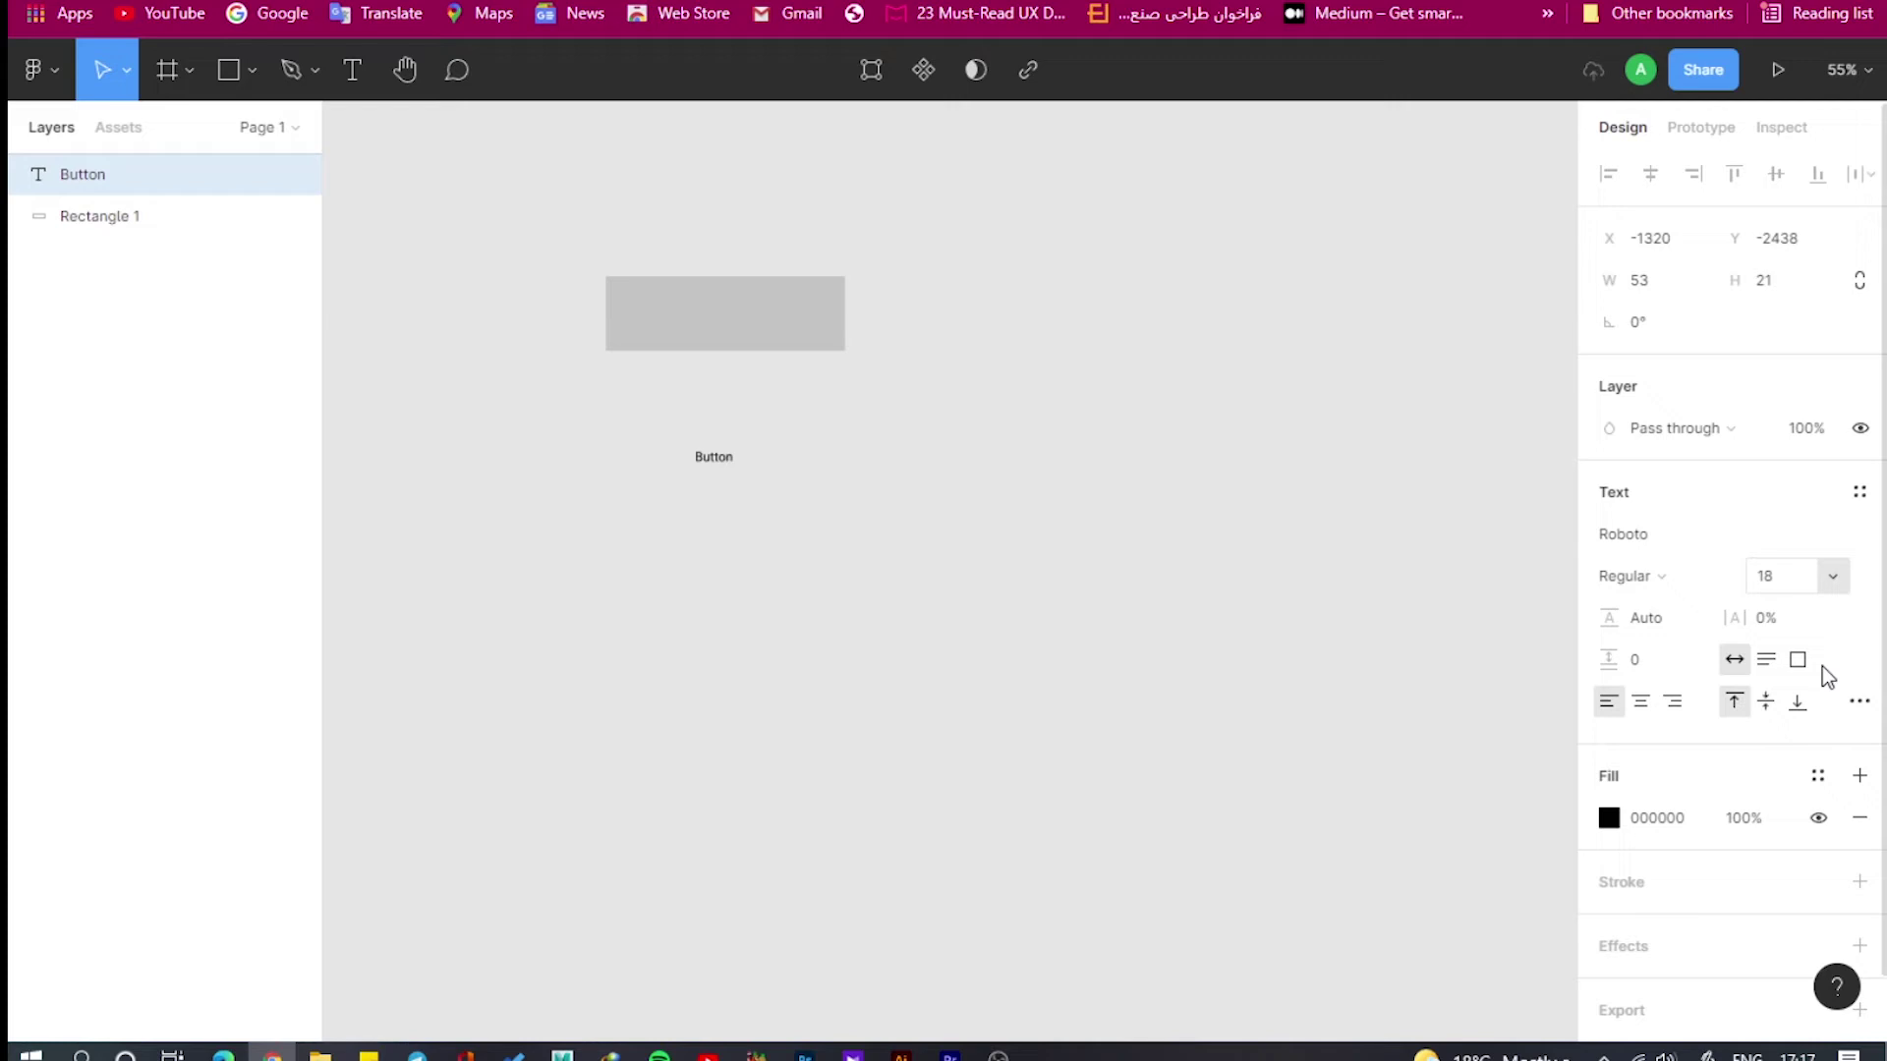
pyautogui.click(1761, 580)
pyautogui.write('1')
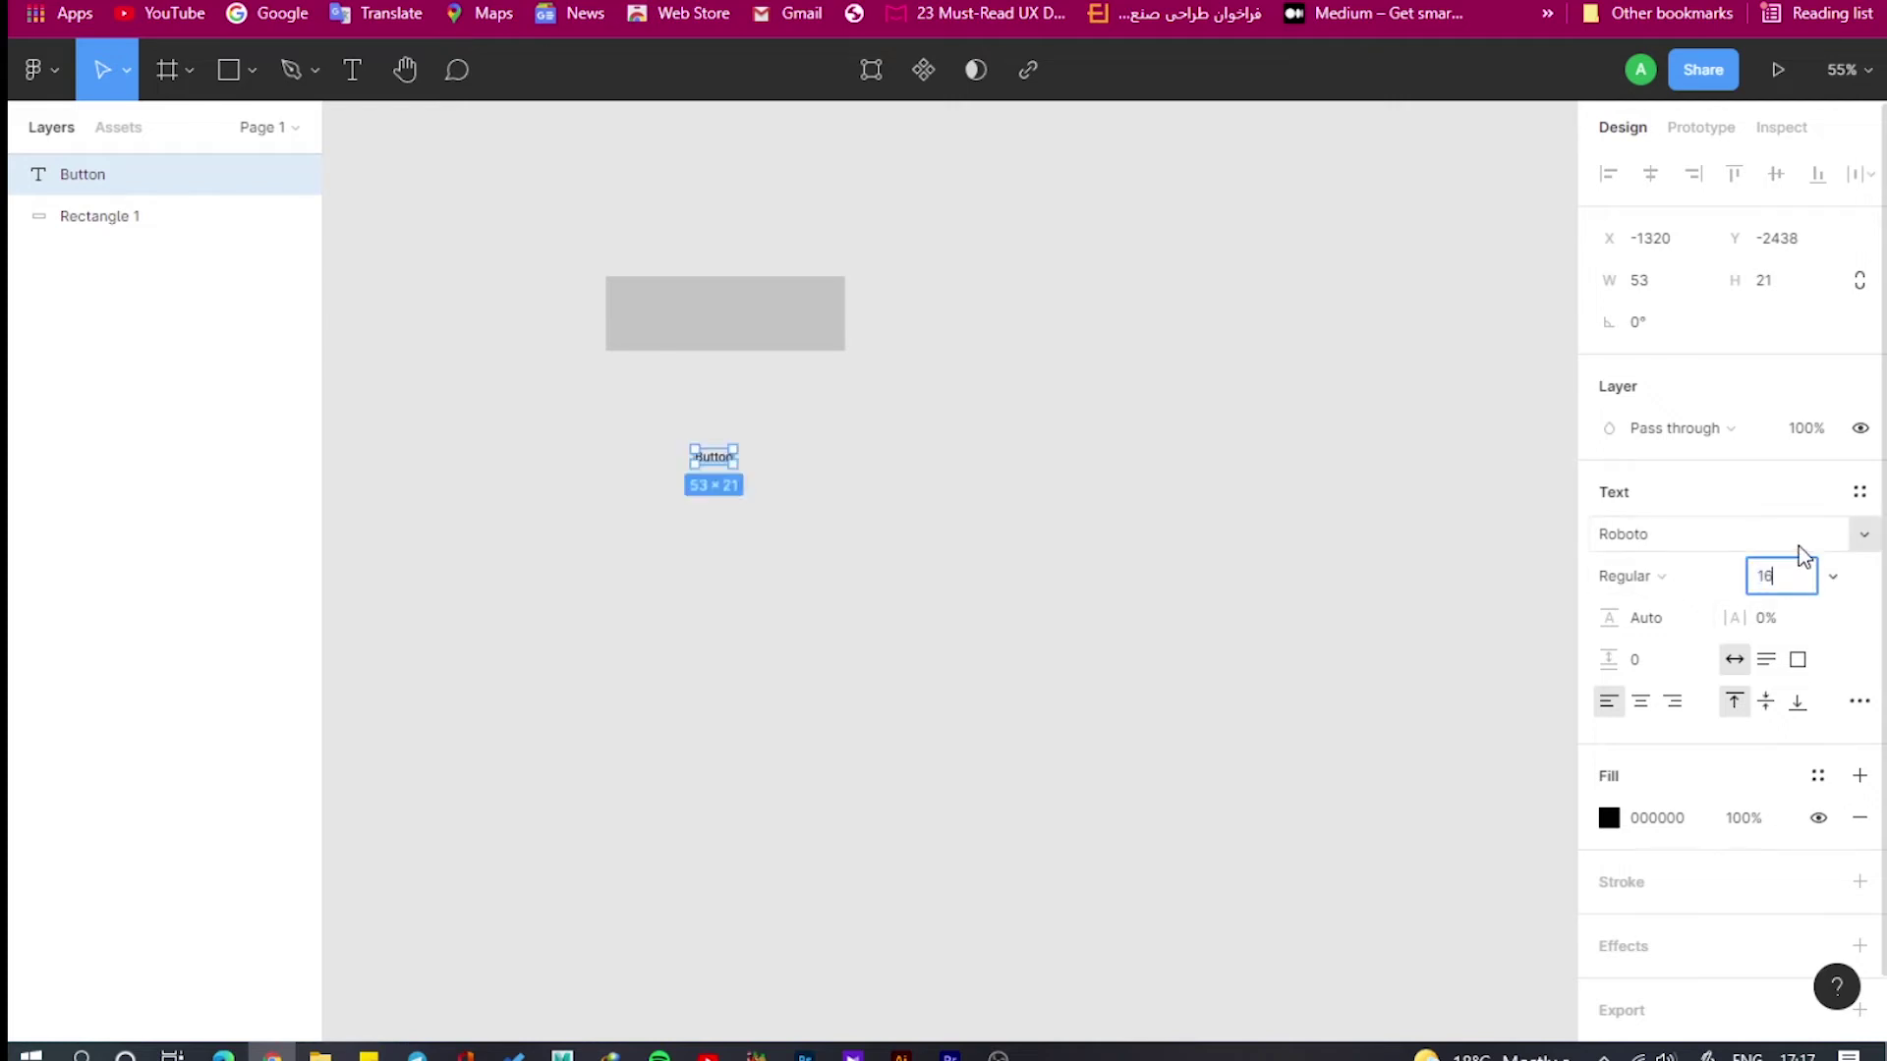
pyautogui.press('Return')
pyautogui.click(775, 509)
# Change the "Button" text's weight to Medium and move it onto the centre of the grey rectangle.
pyautogui.scroll(3, 727, 487)
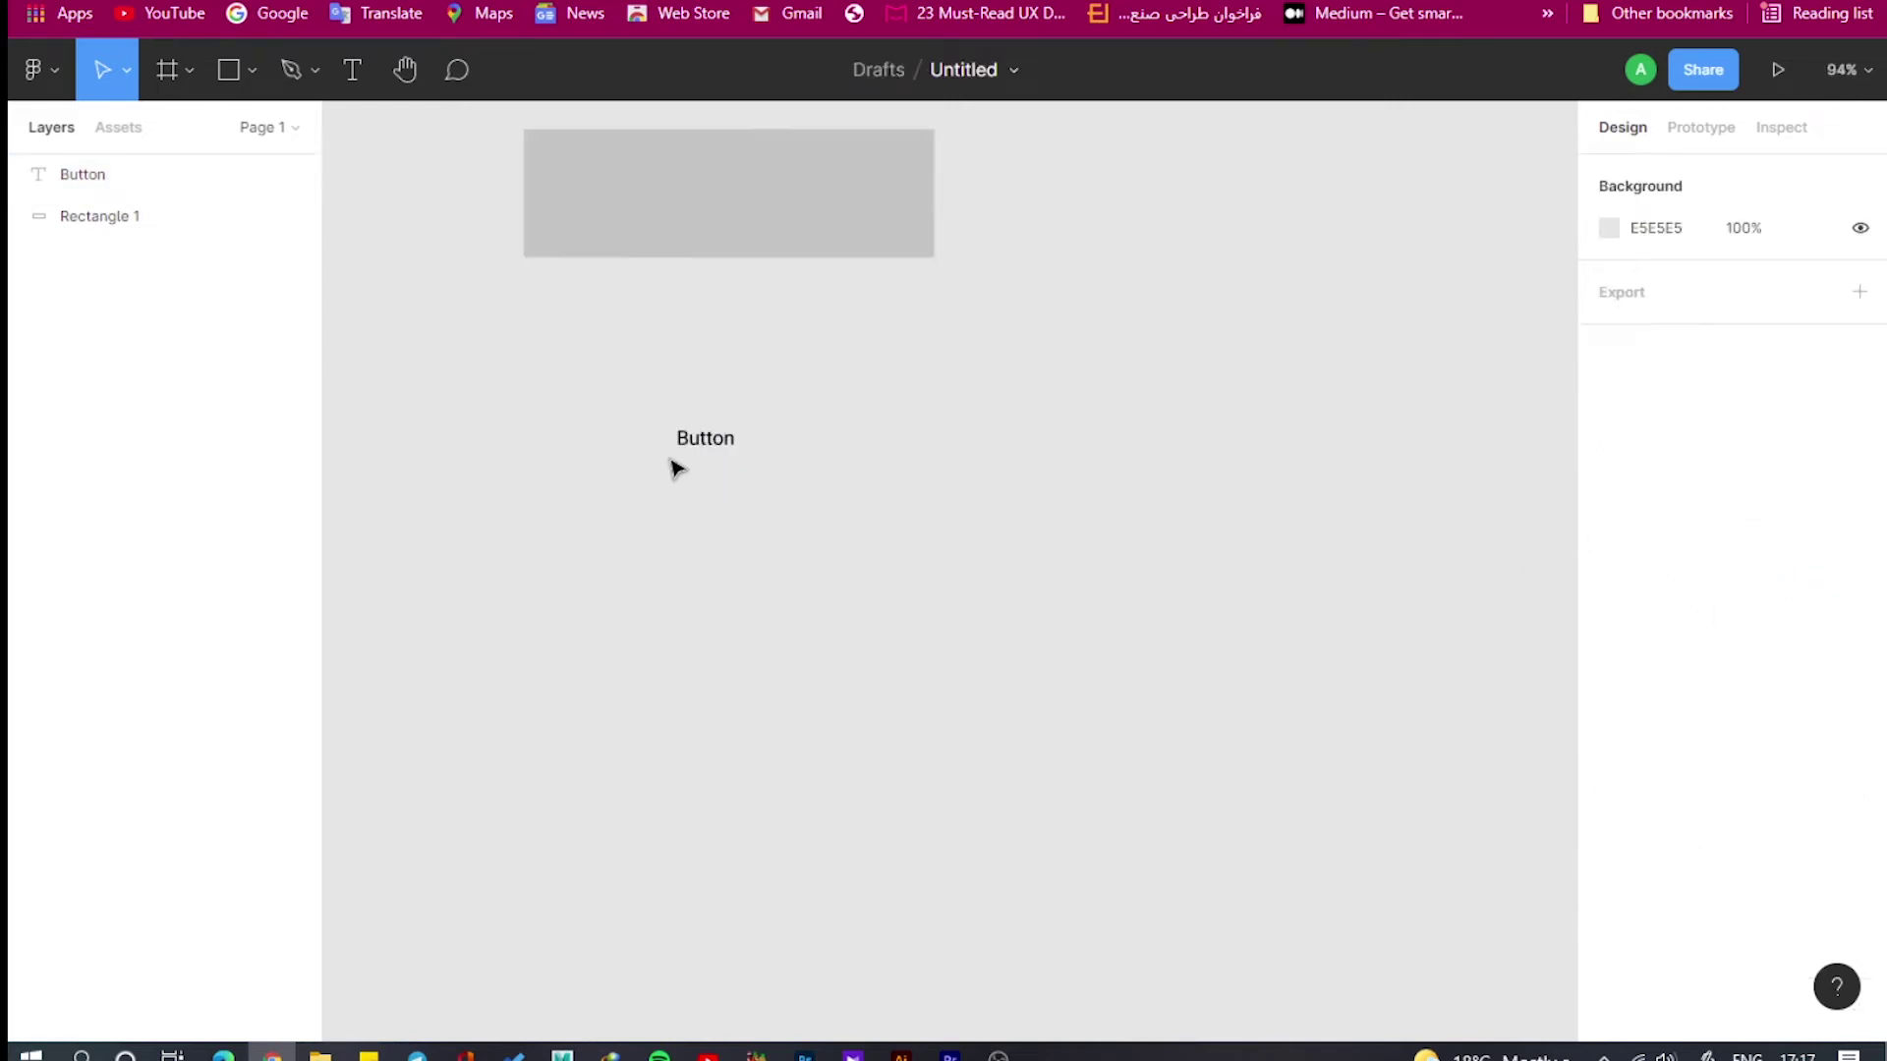
pyautogui.scroll(4, 676, 469)
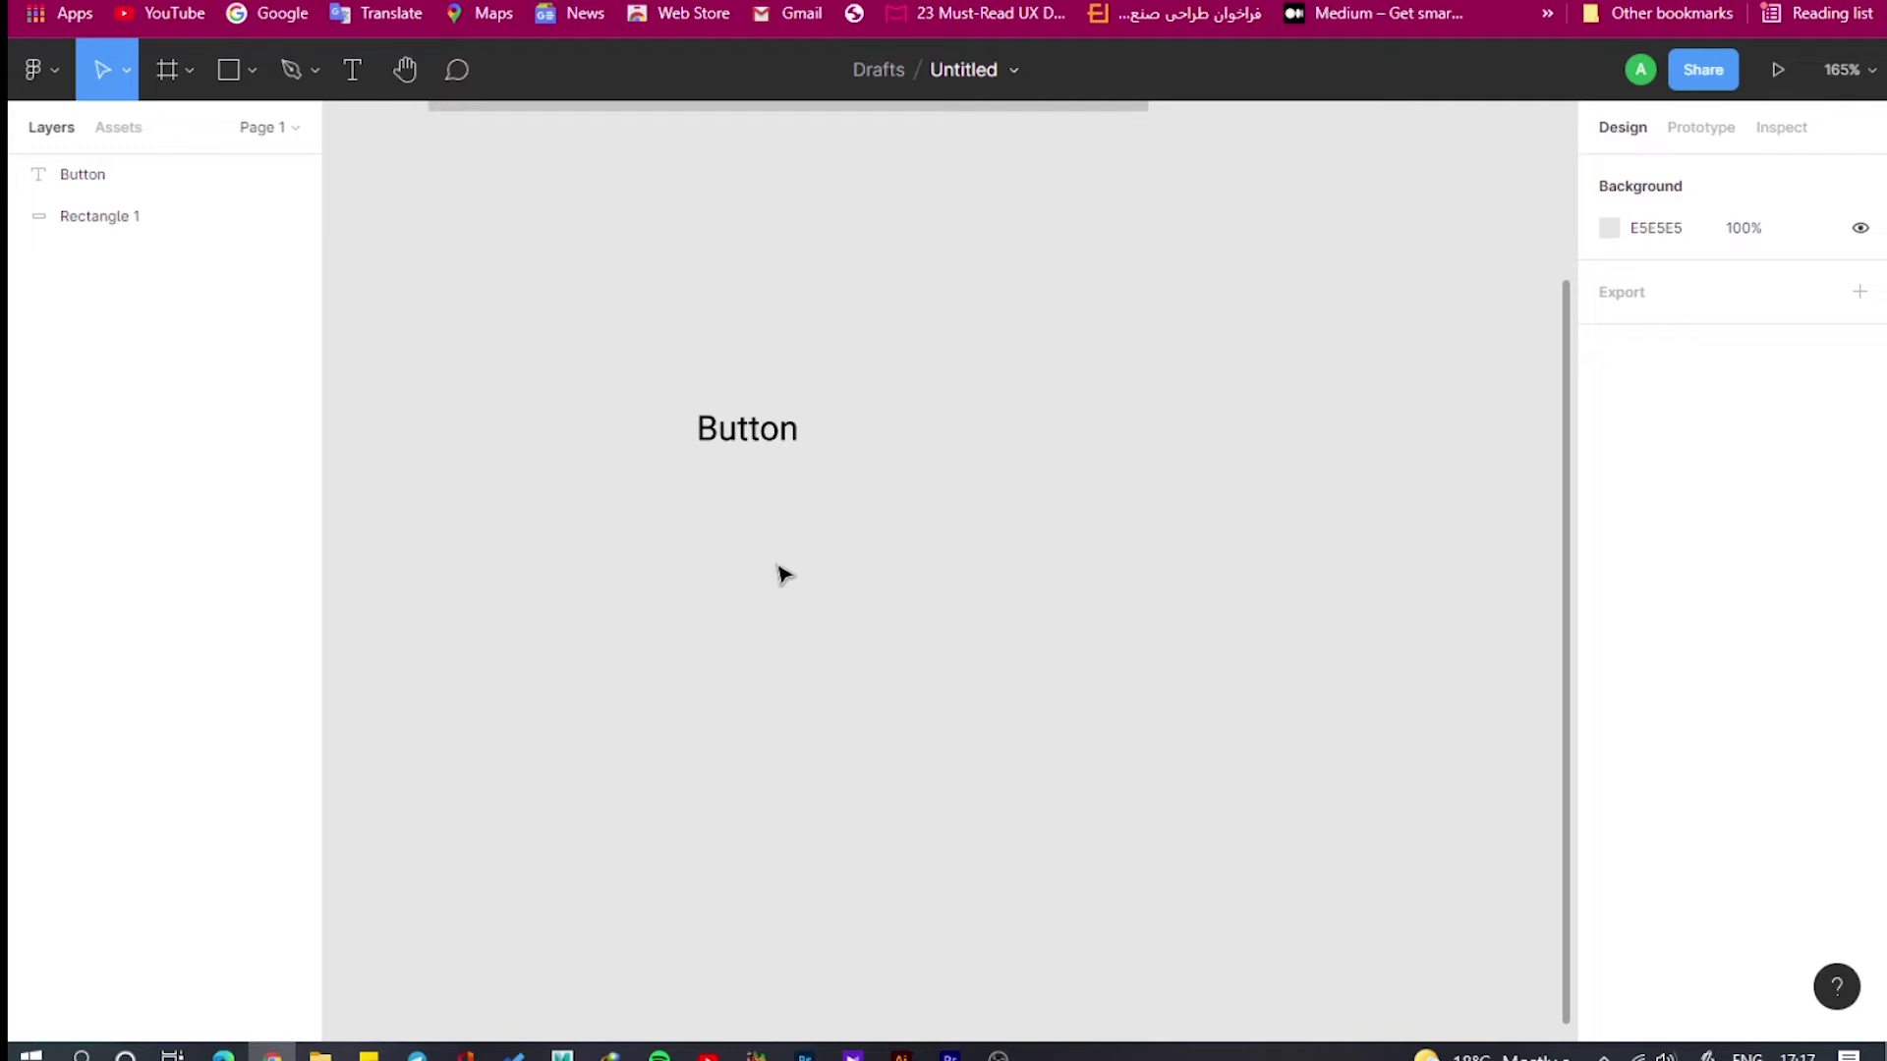
pyautogui.moveTo(784, 574); pyautogui.dragTo(868, 851)
pyautogui.click(881, 724)
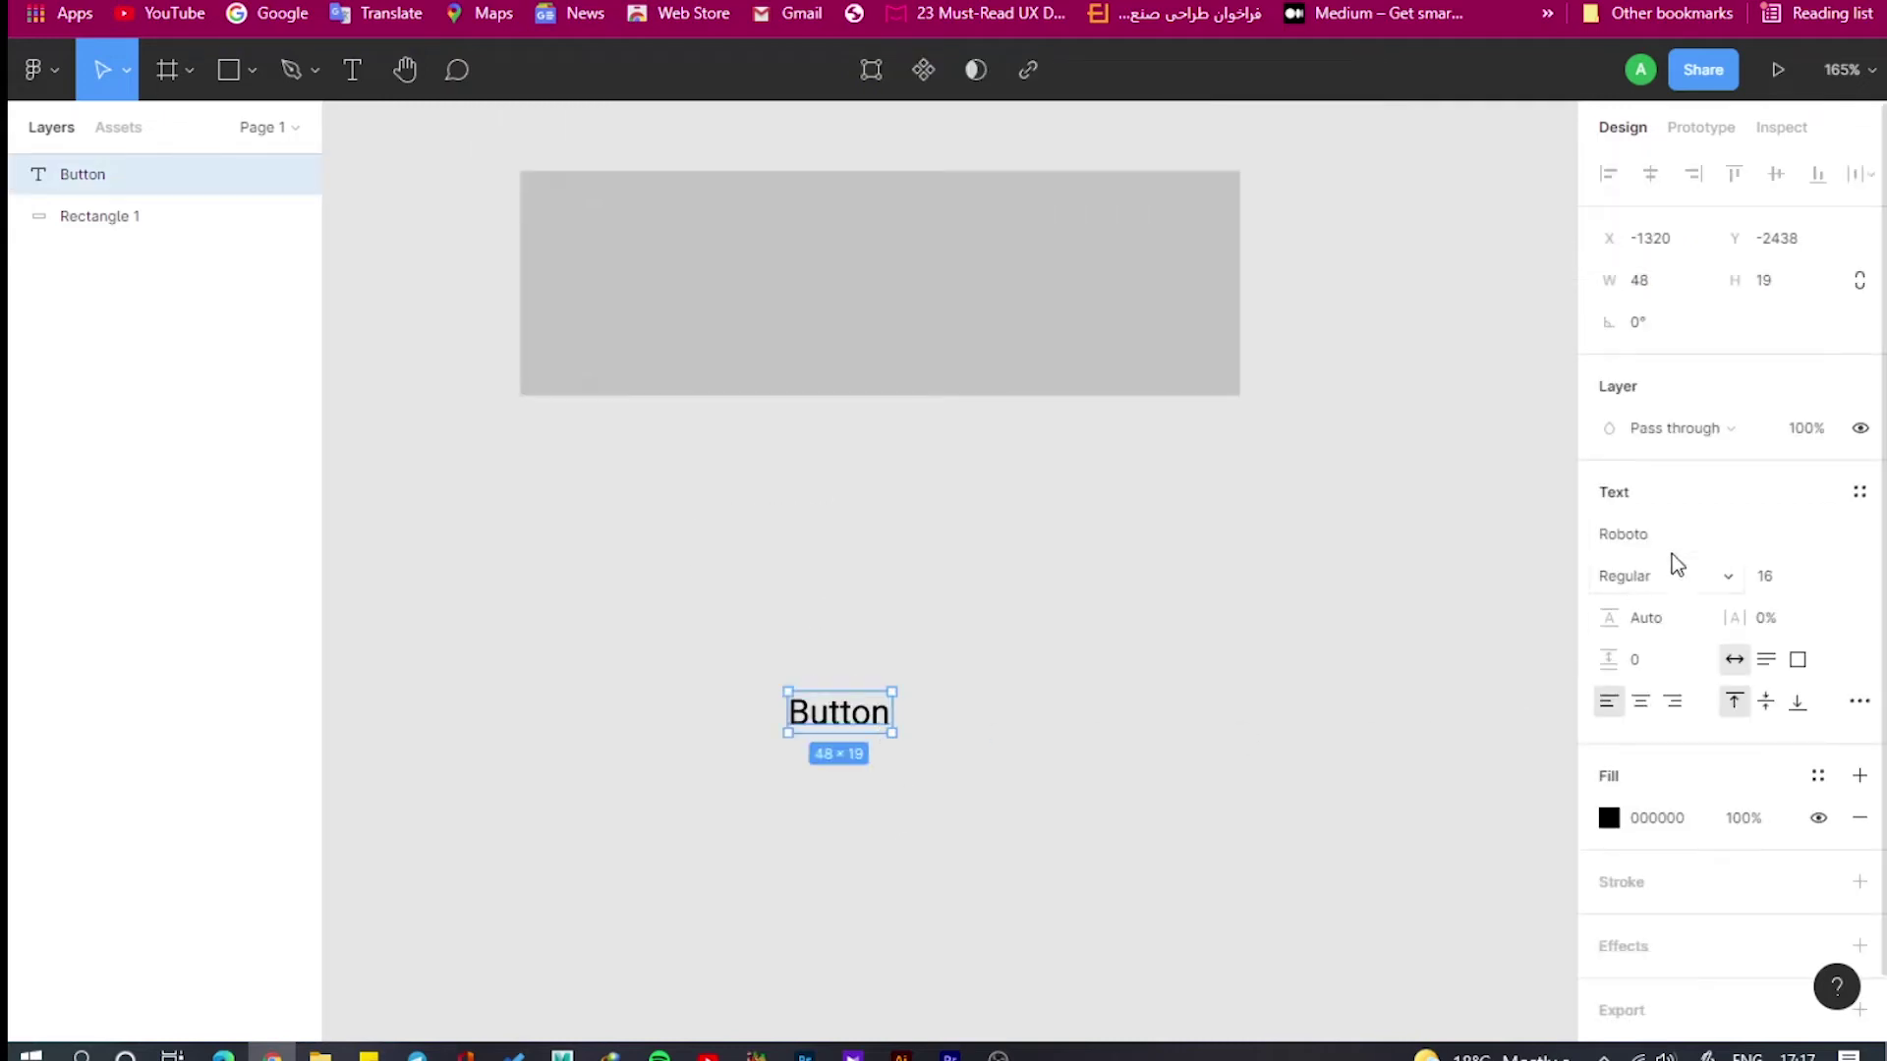
pyautogui.click(1694, 587)
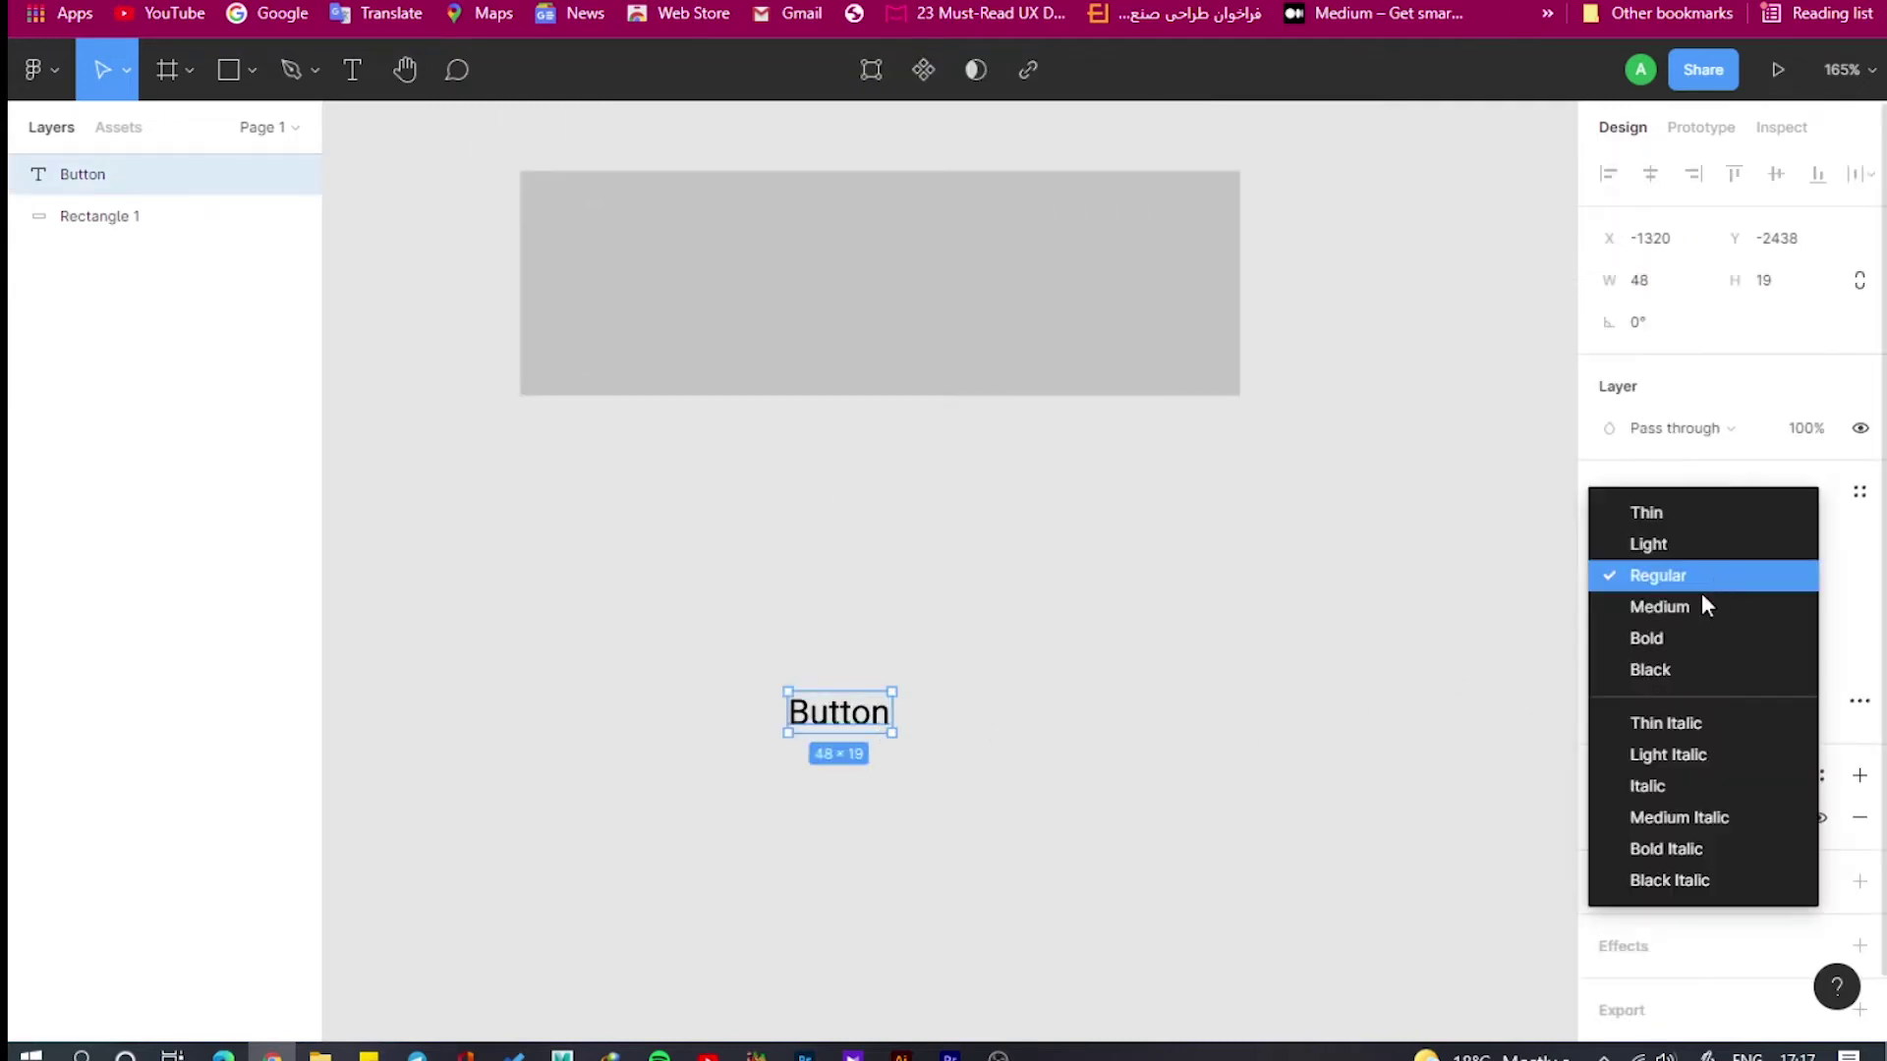
pyautogui.click(1695, 608)
pyautogui.click(632, 244)
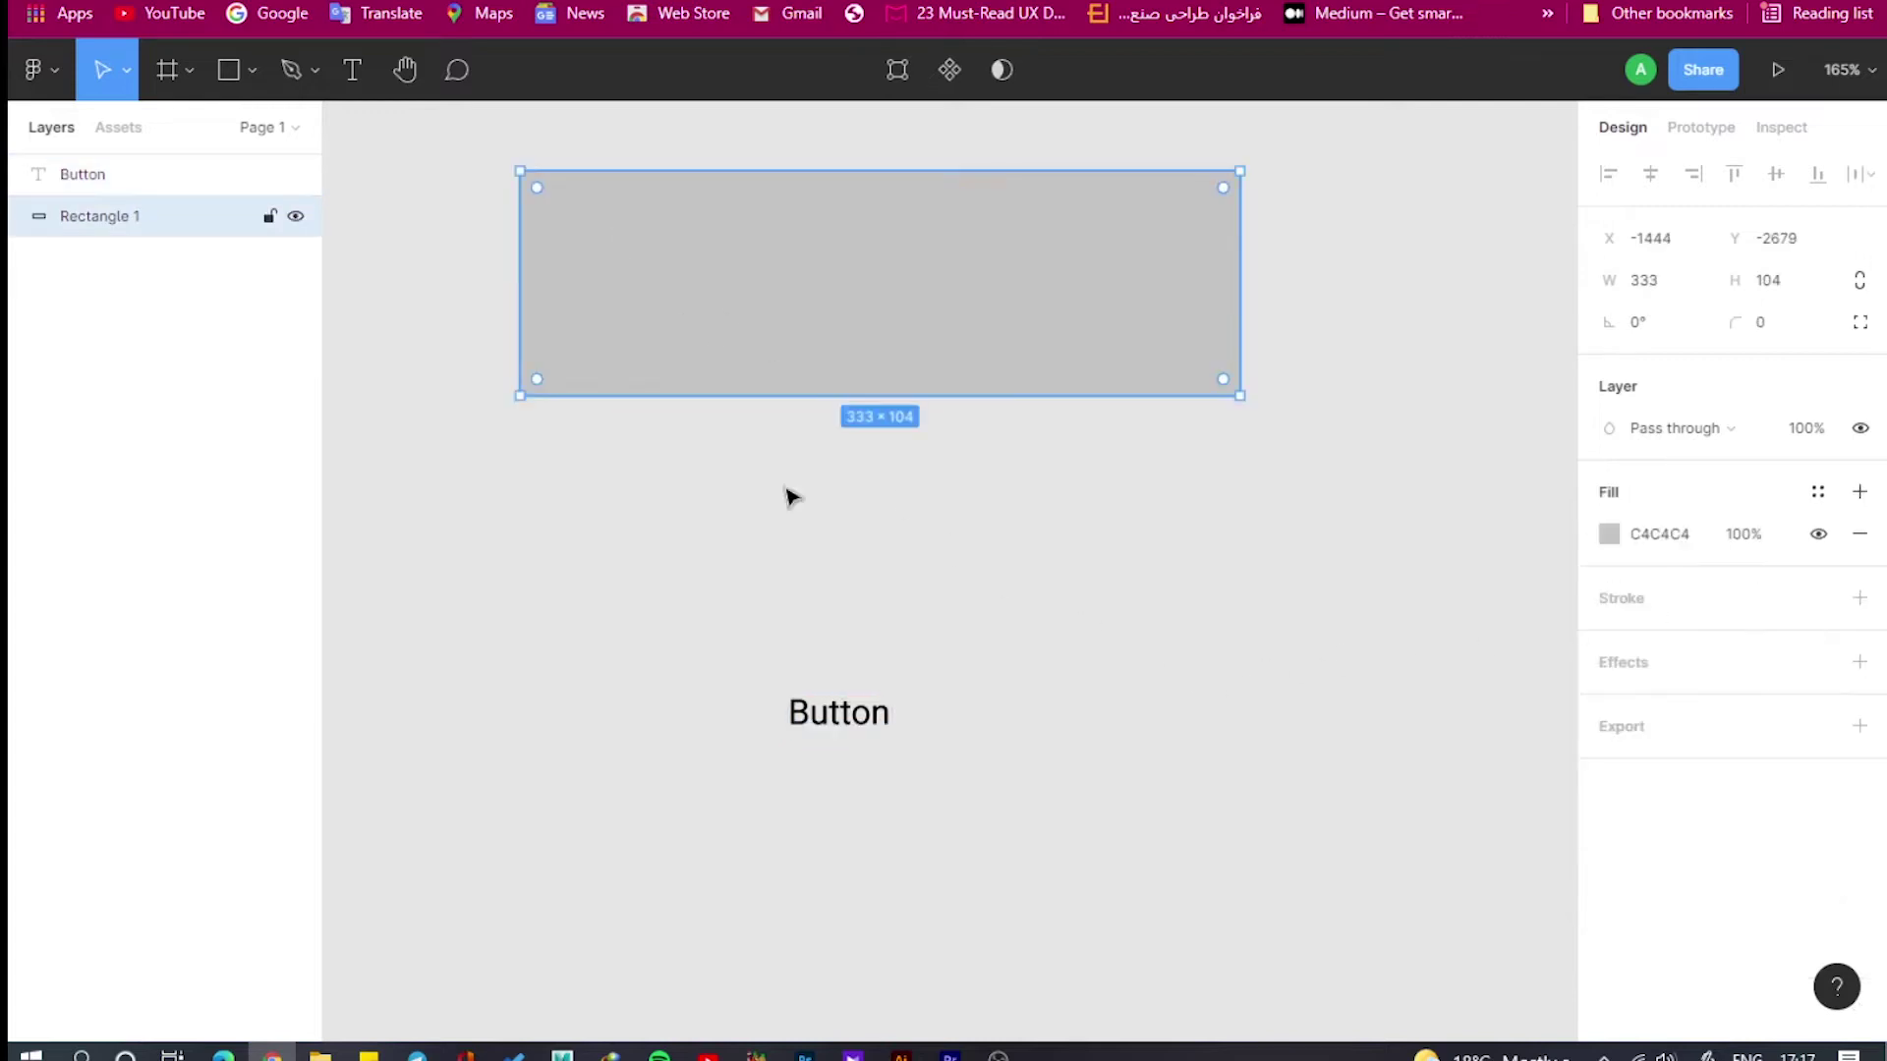
pyautogui.moveTo(853, 725); pyautogui.dragTo(880, 286)
# Narrow the rectangle around the text to a width of 80 and reduce its height evenly to about 34.
pyautogui.click(527, 226)
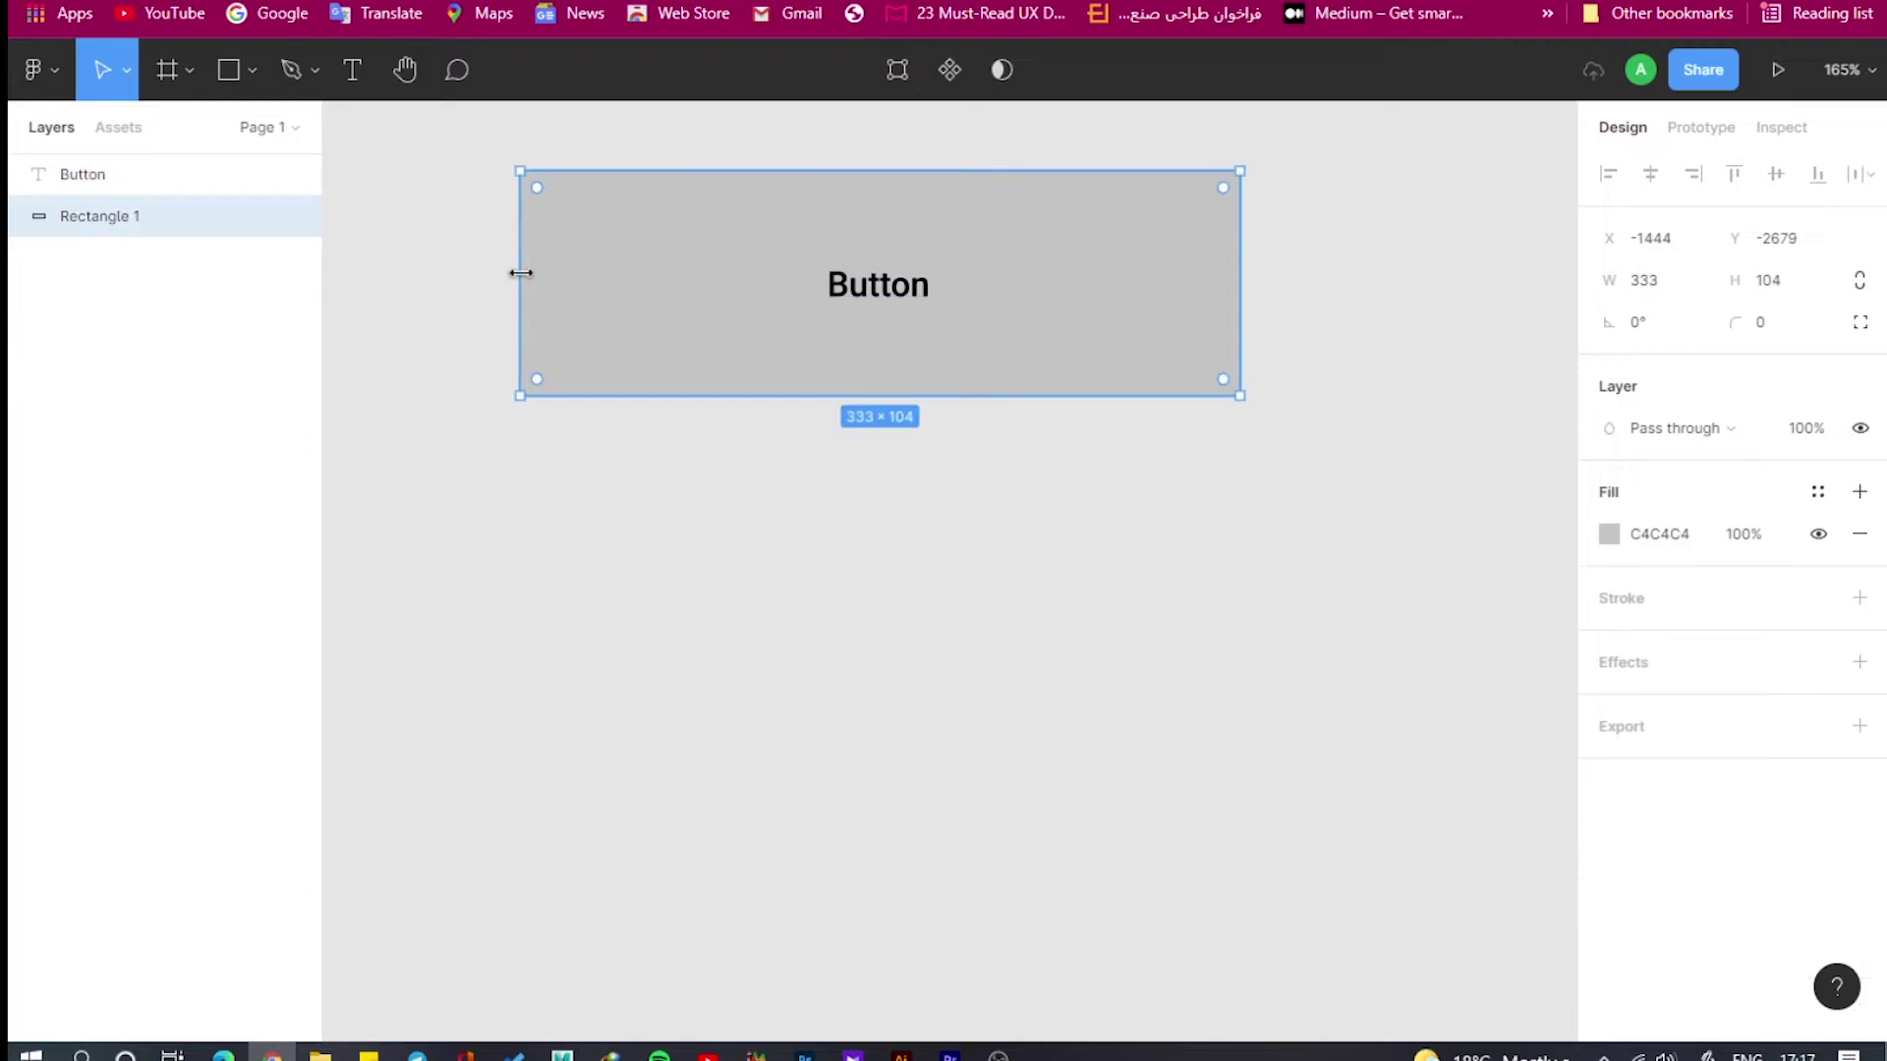
pyautogui.moveTo(521, 273); pyautogui.dragTo(792, 275)
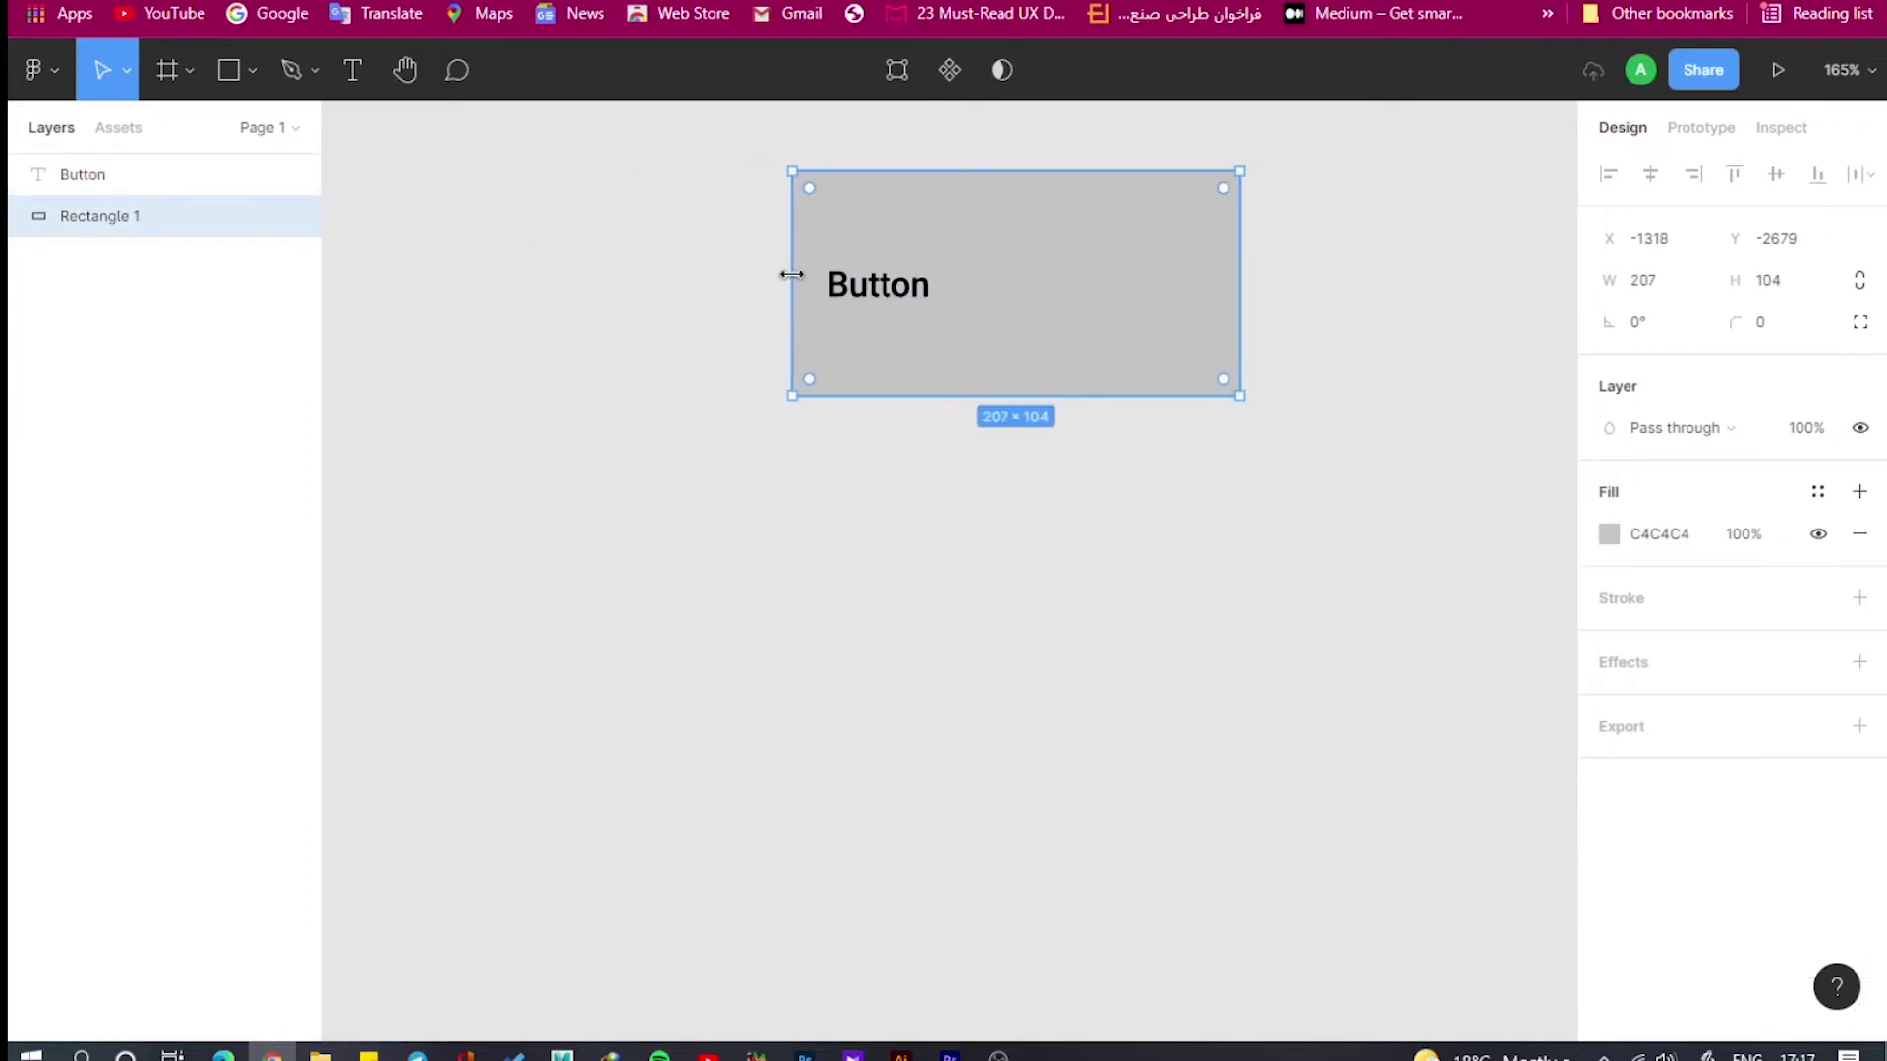
pyautogui.moveTo(1241, 271); pyautogui.dragTo(967, 270)
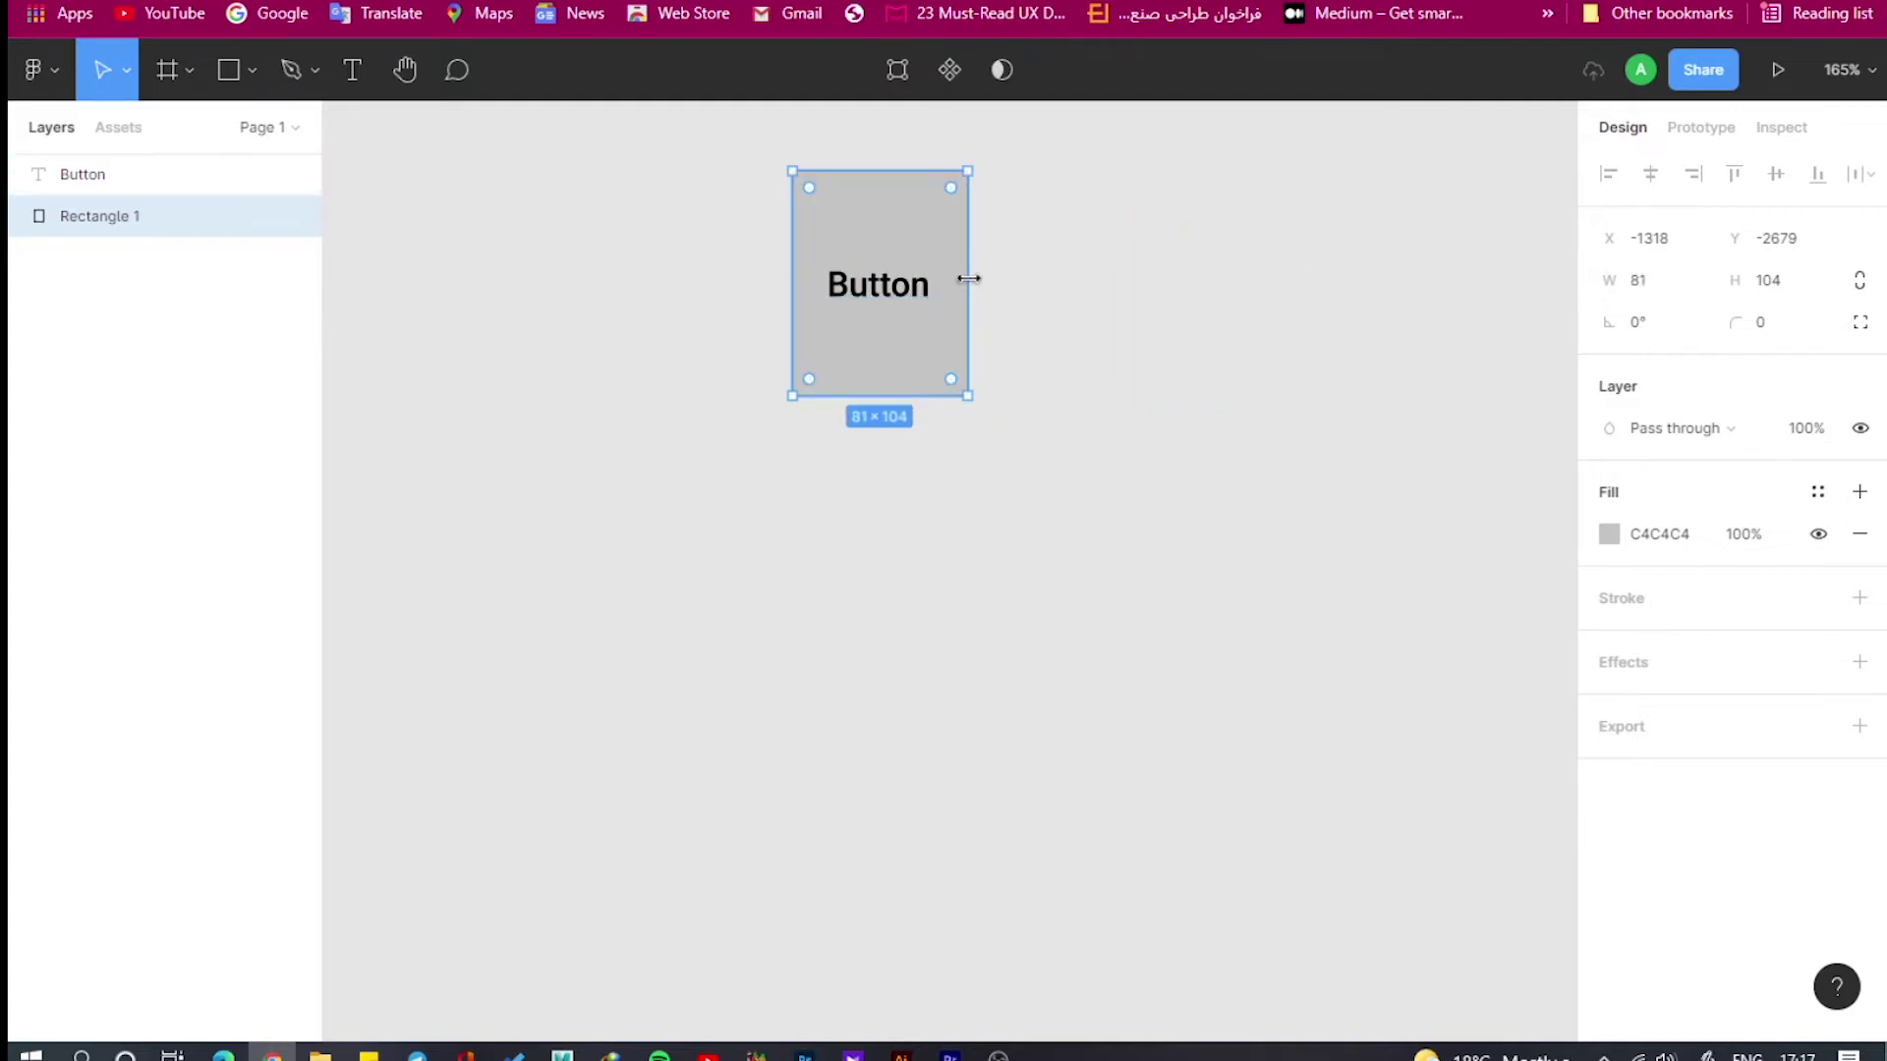
pyautogui.moveTo(962, 281); pyautogui.dragTo(959, 282)
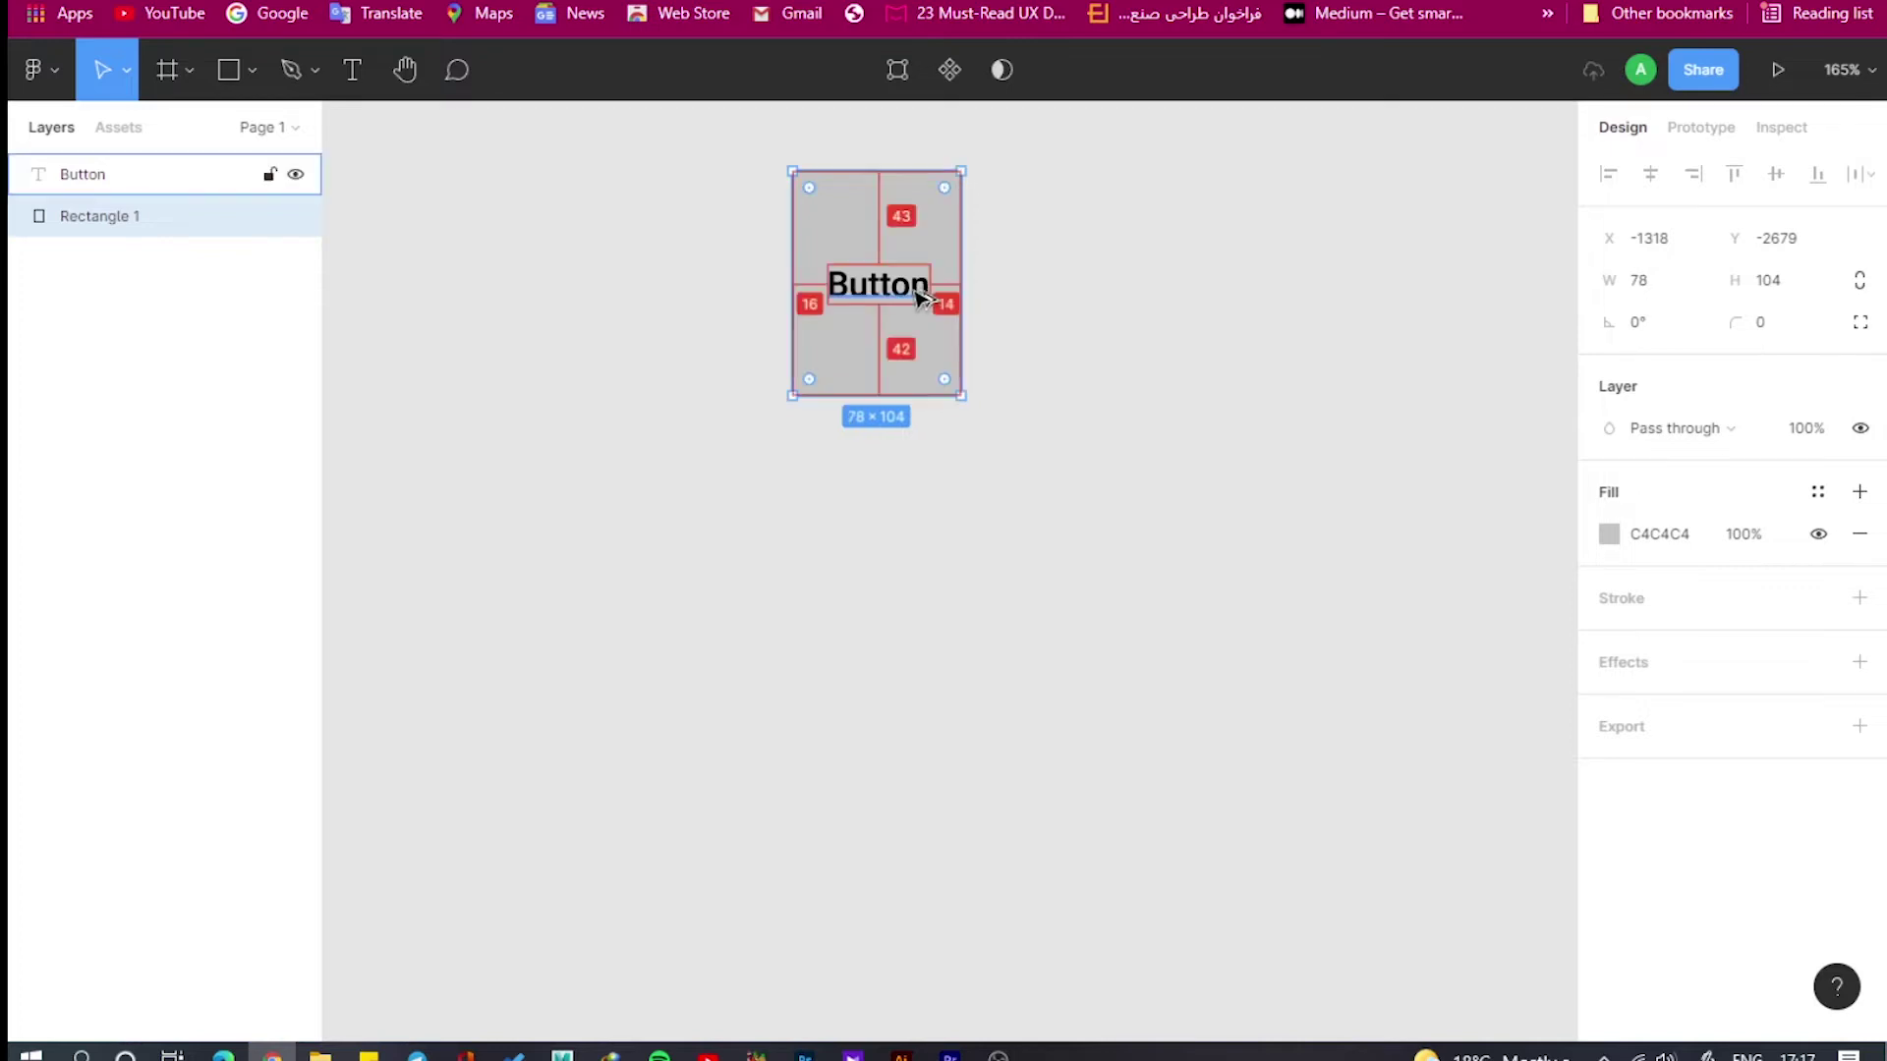
pyautogui.click(1672, 281)
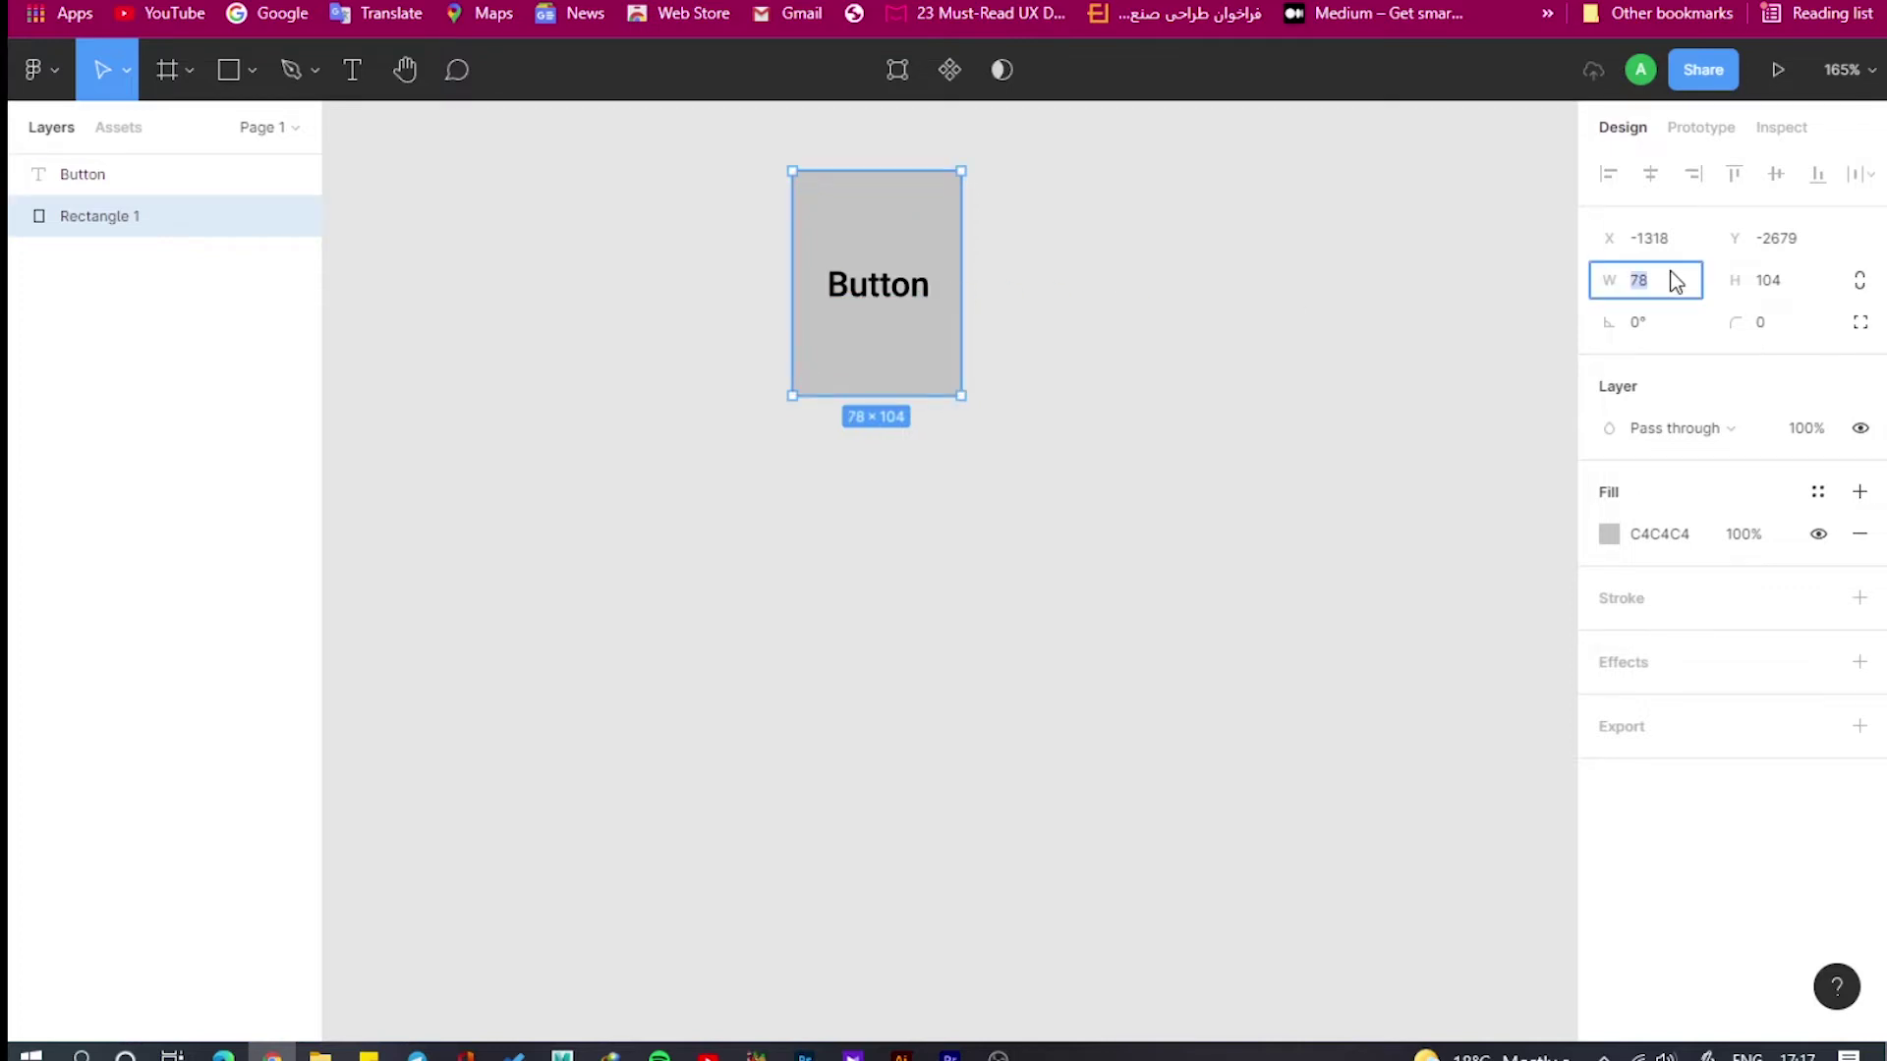
pyautogui.press('Return')
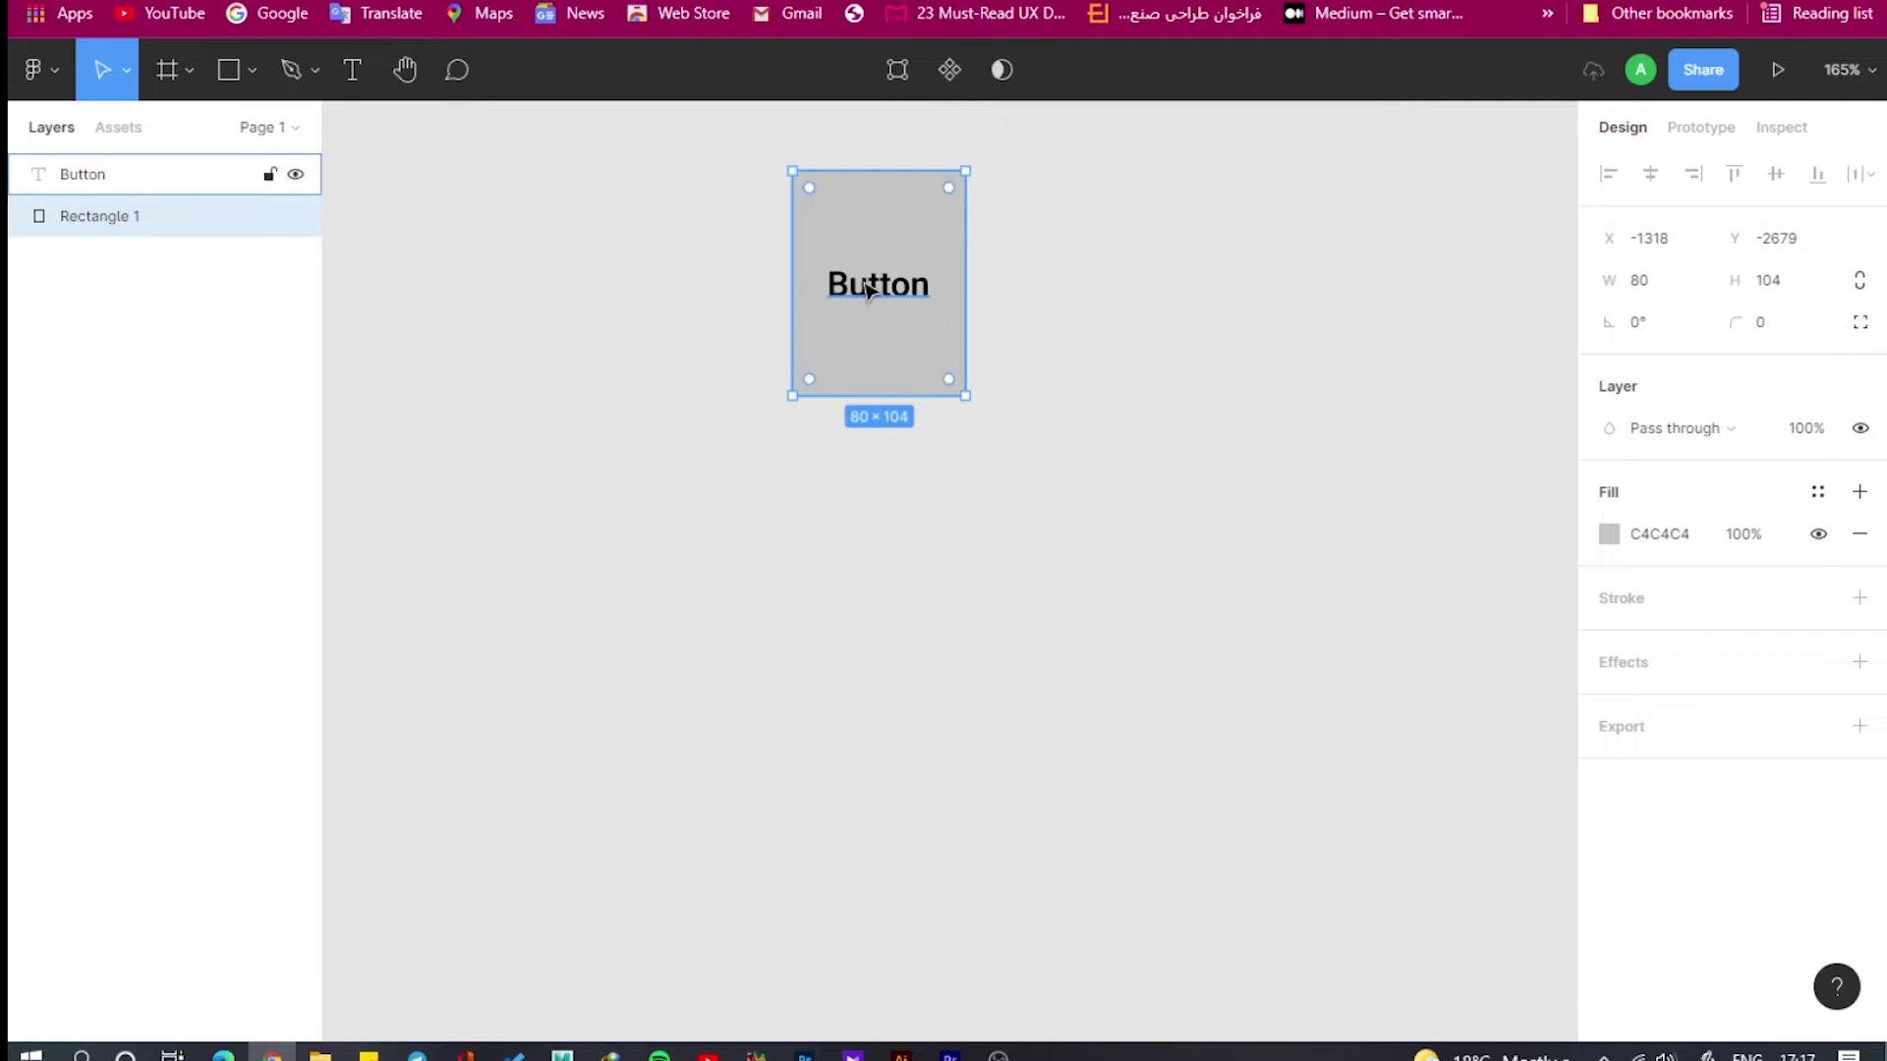
pyautogui.press('alt')
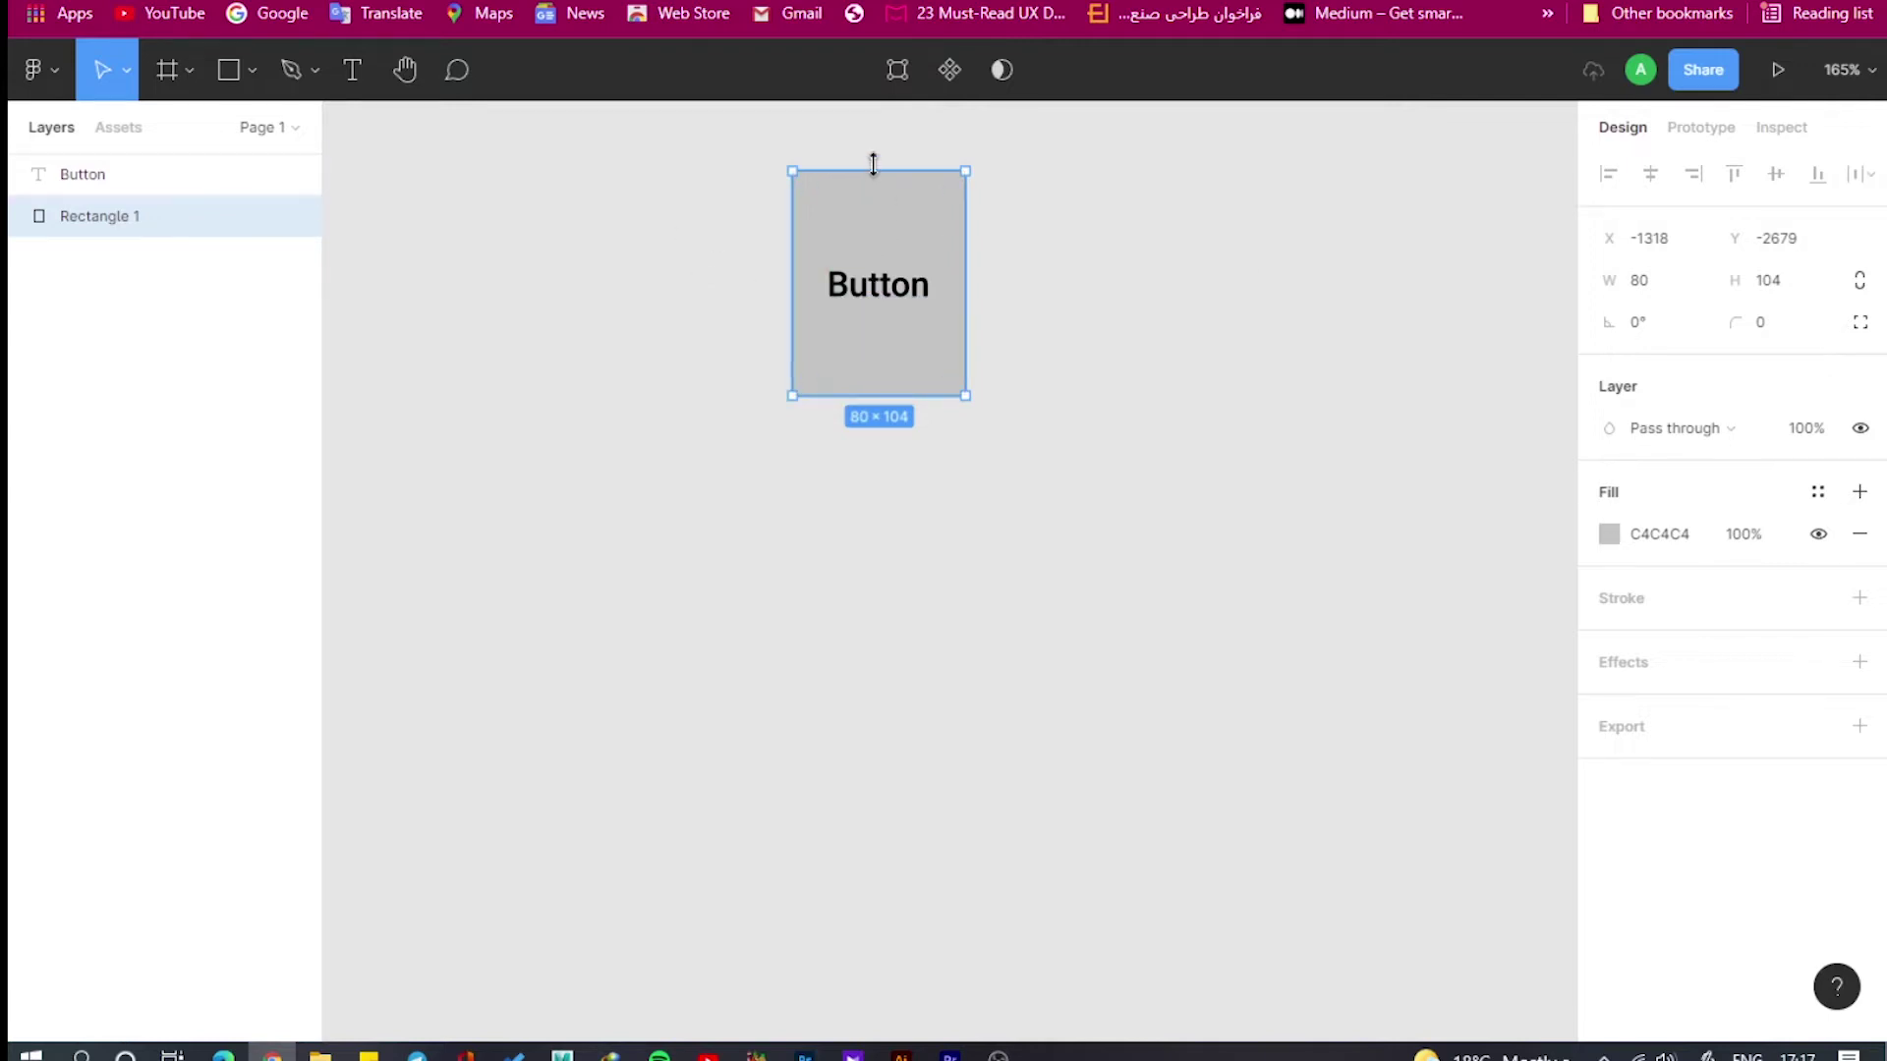
pyautogui.moveTo(871, 171); pyautogui.dragTo(871, 245)
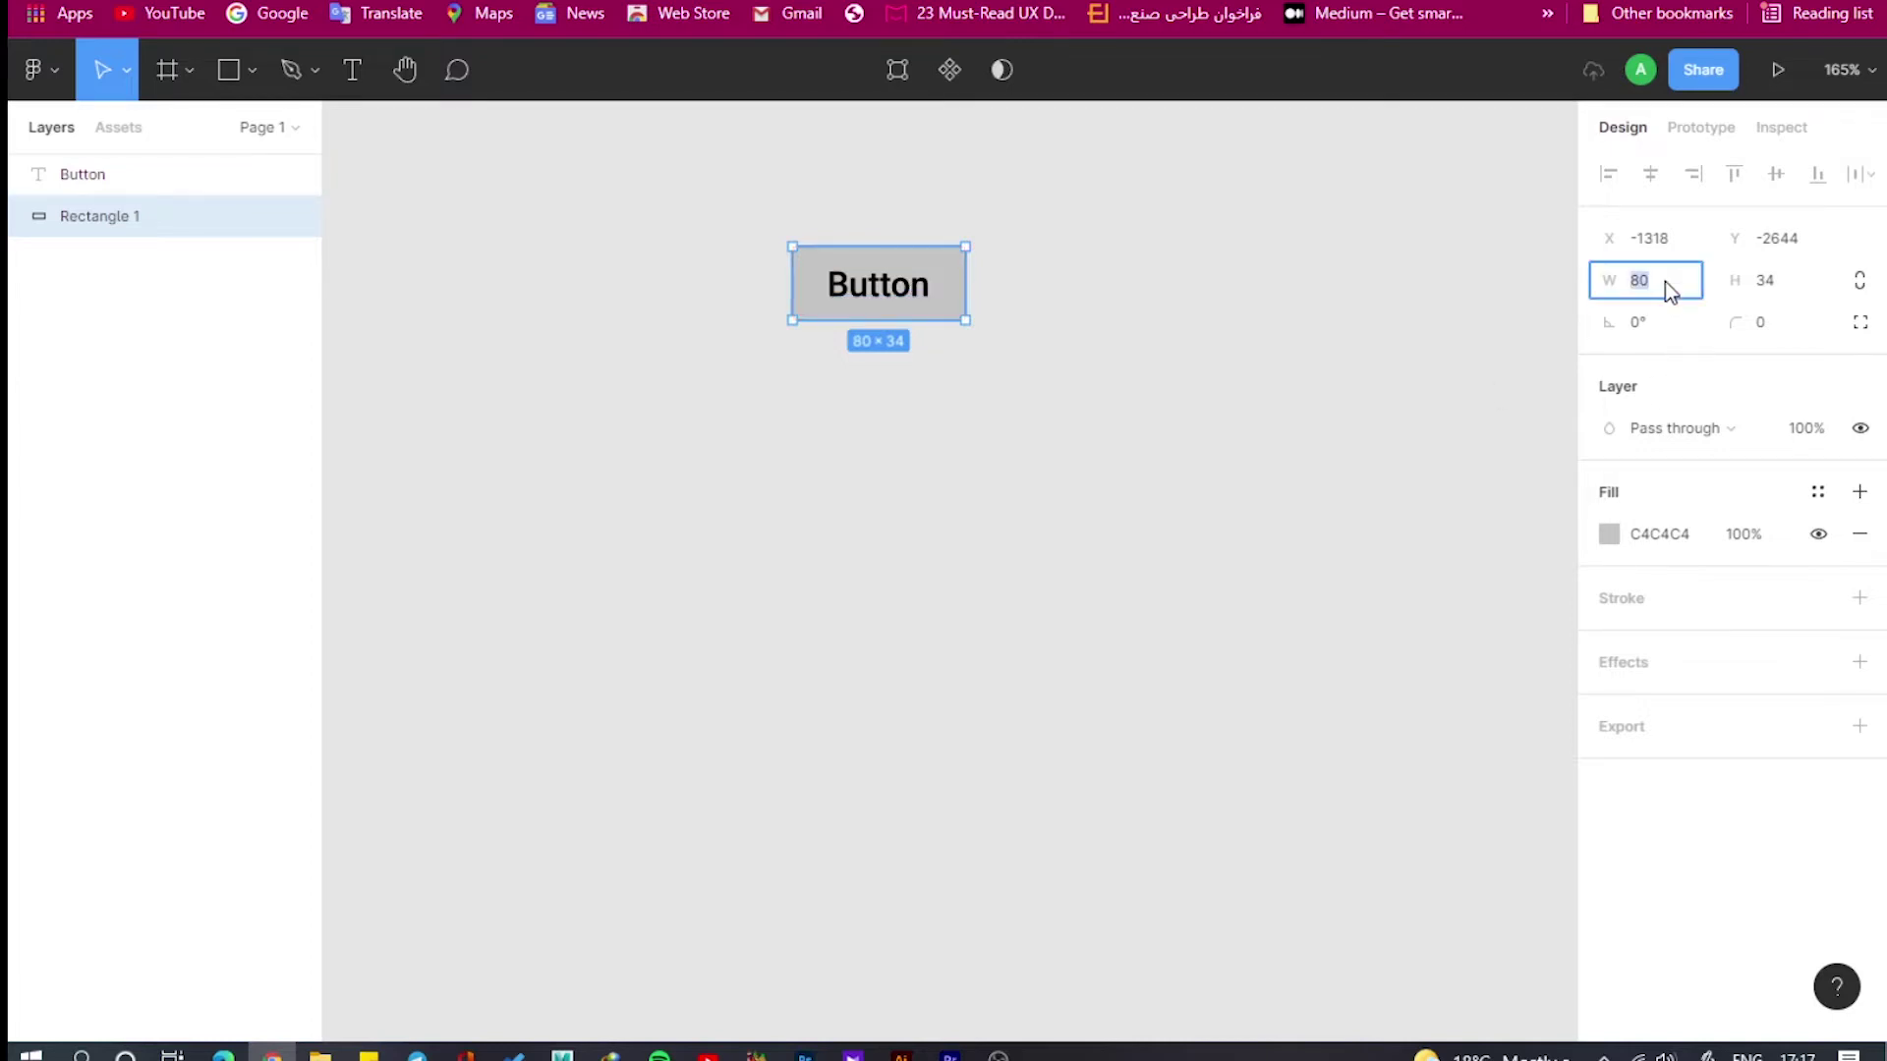
# Try a width of 81 for the rectangle and undo the change.
pyautogui.write('1')
pyautogui.press('Return')
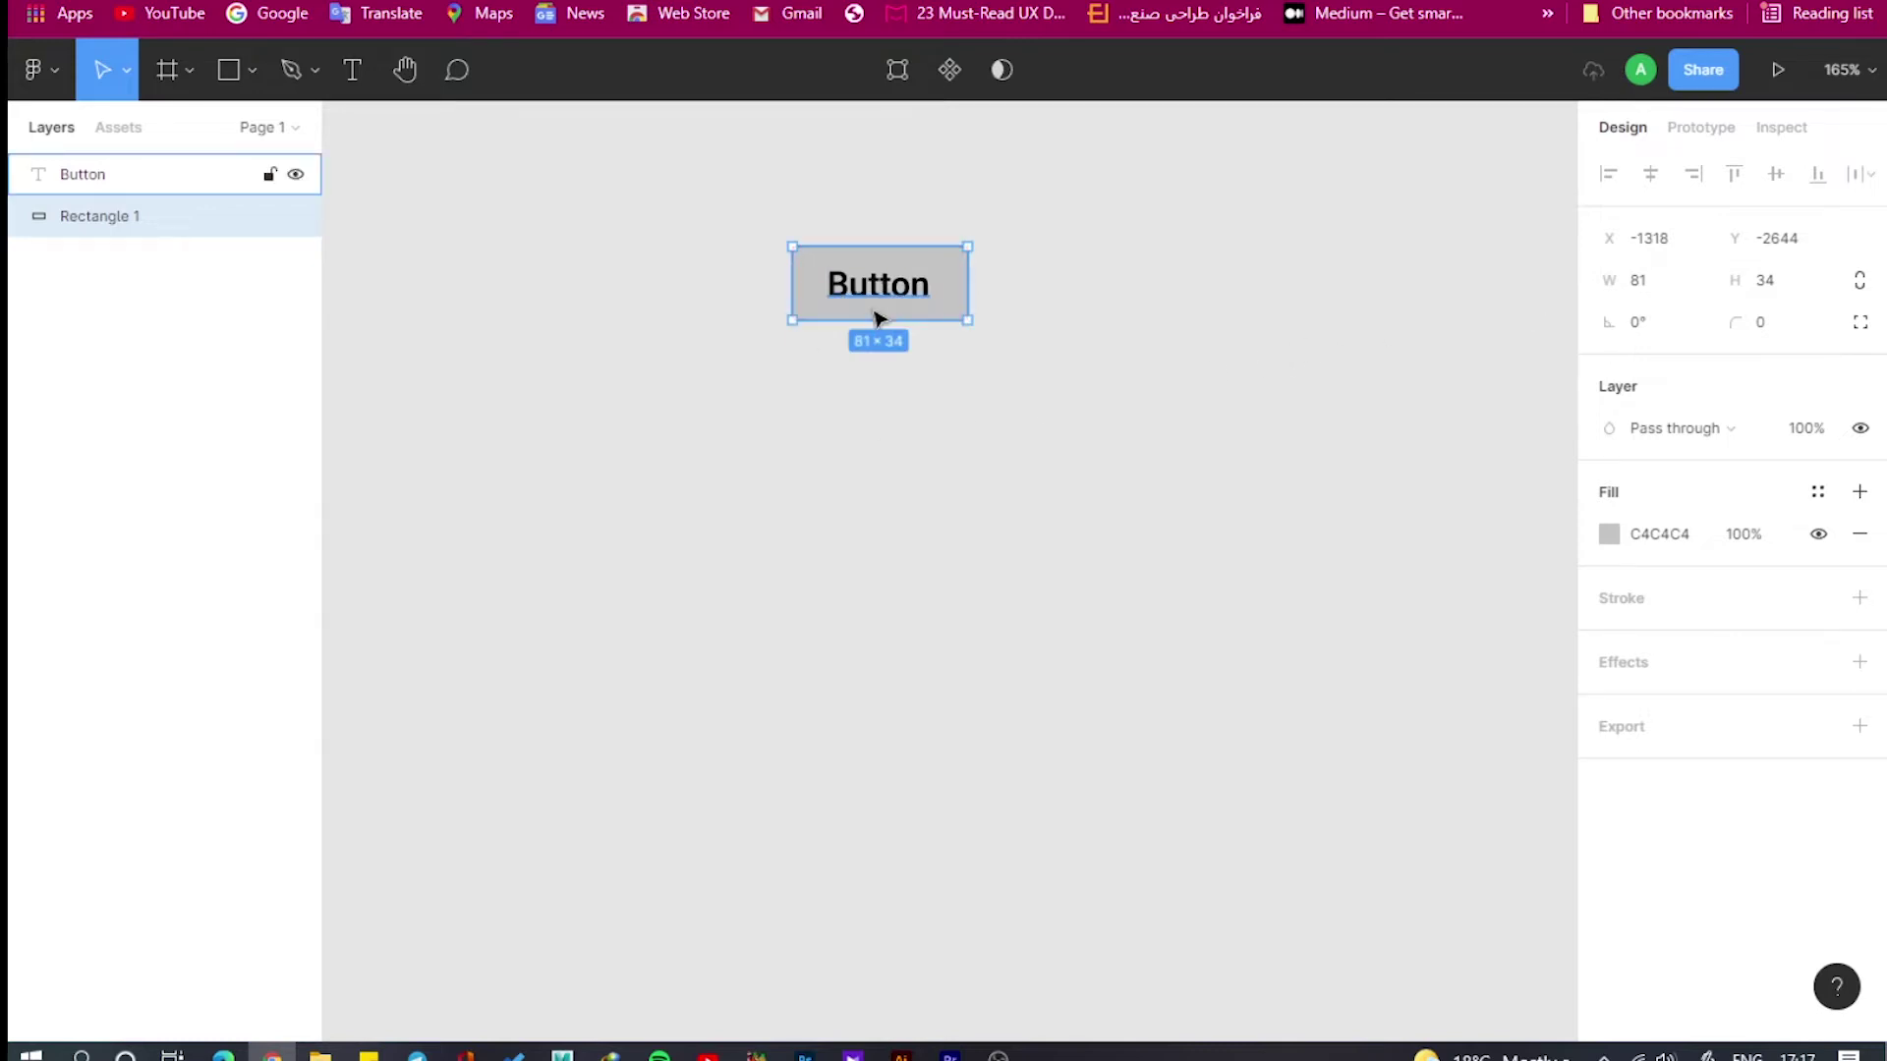
pyautogui.hotkey('ctrl', 'z')
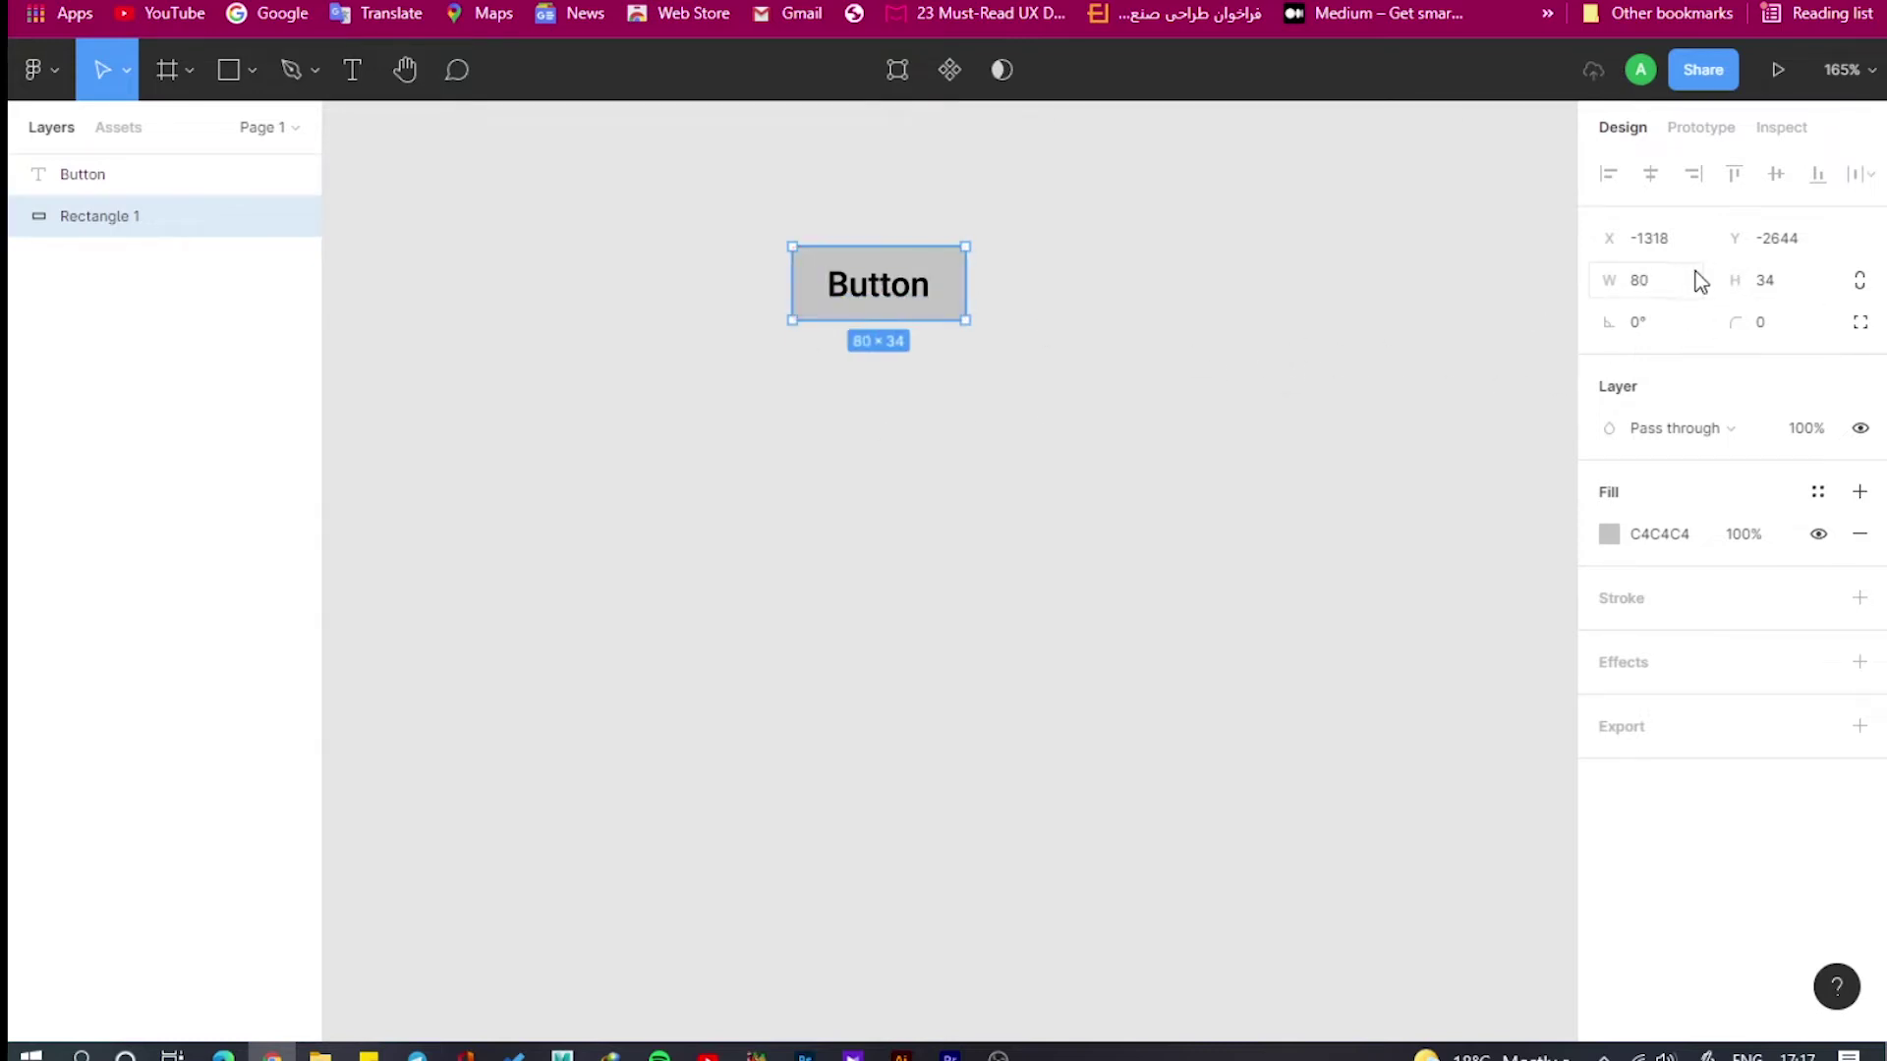
# Set the rectangle's height to 35.
pyautogui.click(1778, 280)
pyautogui.write('35')
pyautogui.press('Return')
pyautogui.click(1030, 469)
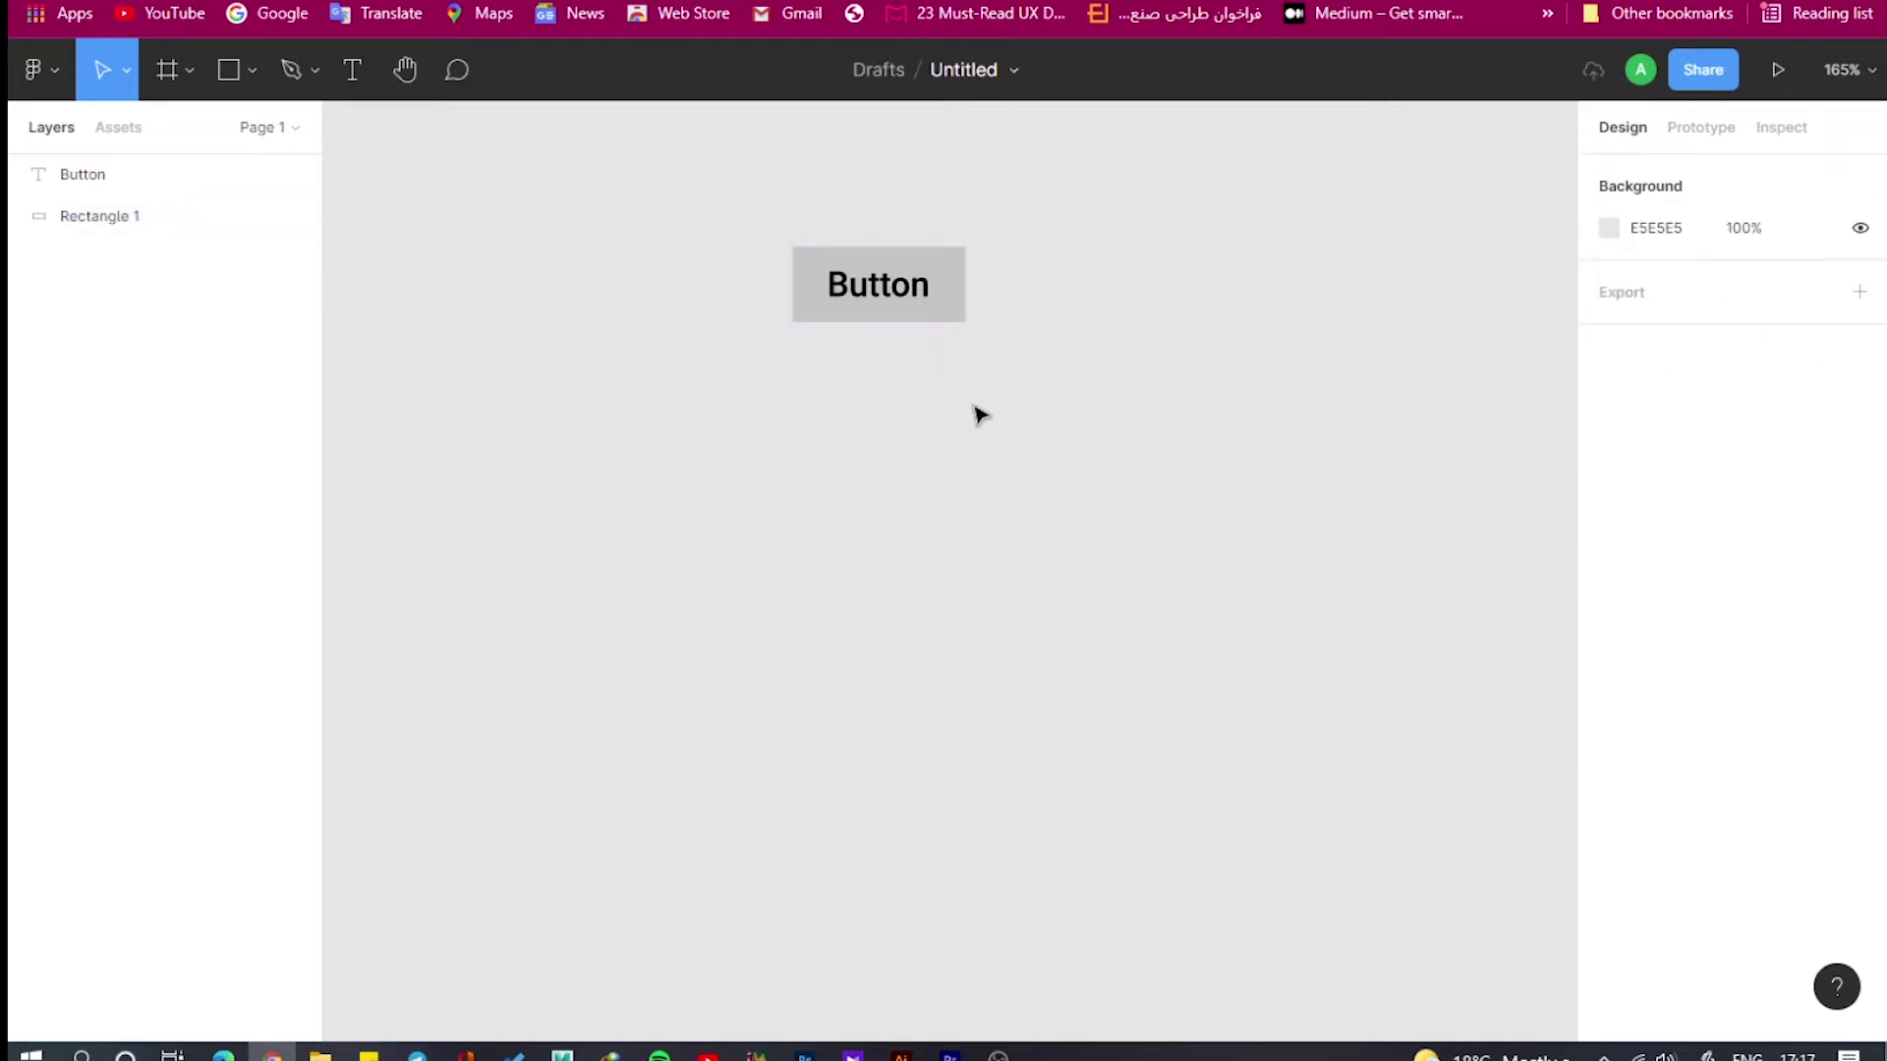
# Round all corners of the rectangle behind the text to a radius of 8.
pyautogui.click(958, 290)
pyautogui.scroll(5, 816, 252)
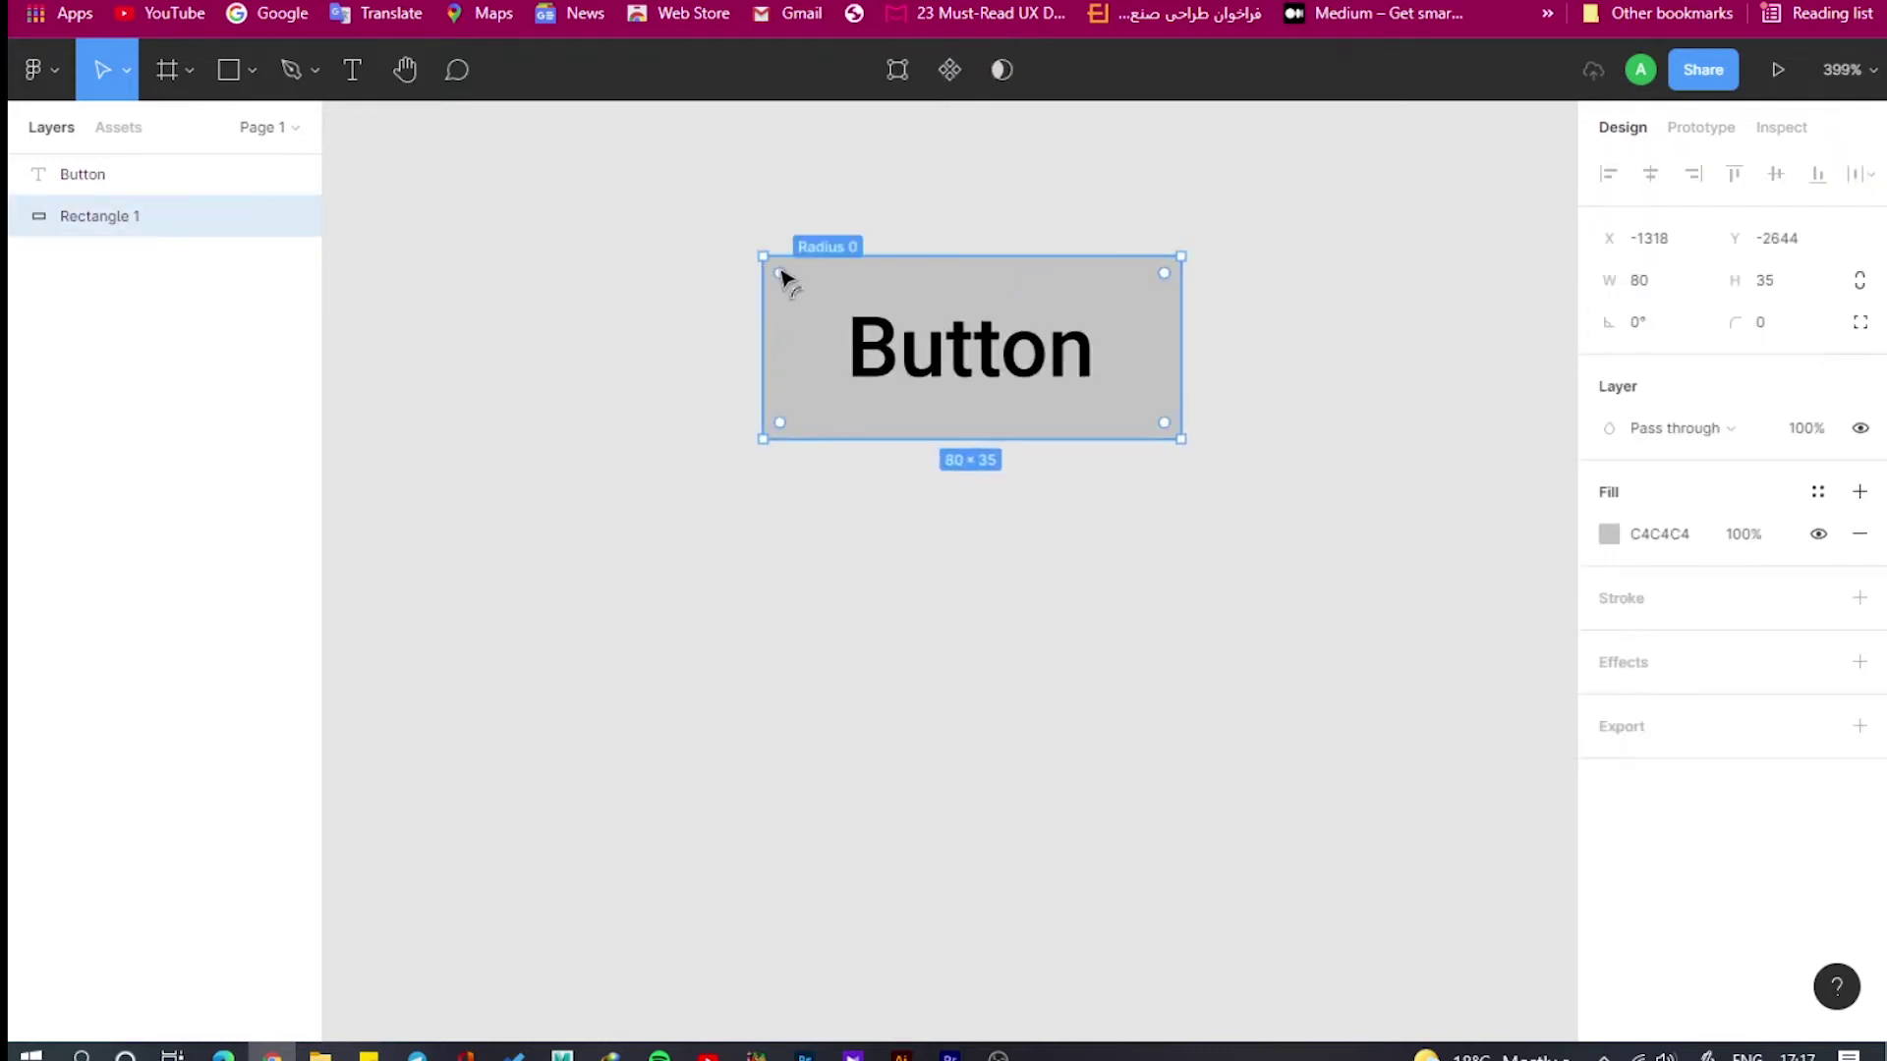
pyautogui.moveTo(782, 275); pyautogui.dragTo(824, 295)
# Change the rectangle's solid fill to the pink colour F81D86.
pyautogui.click(1609, 534)
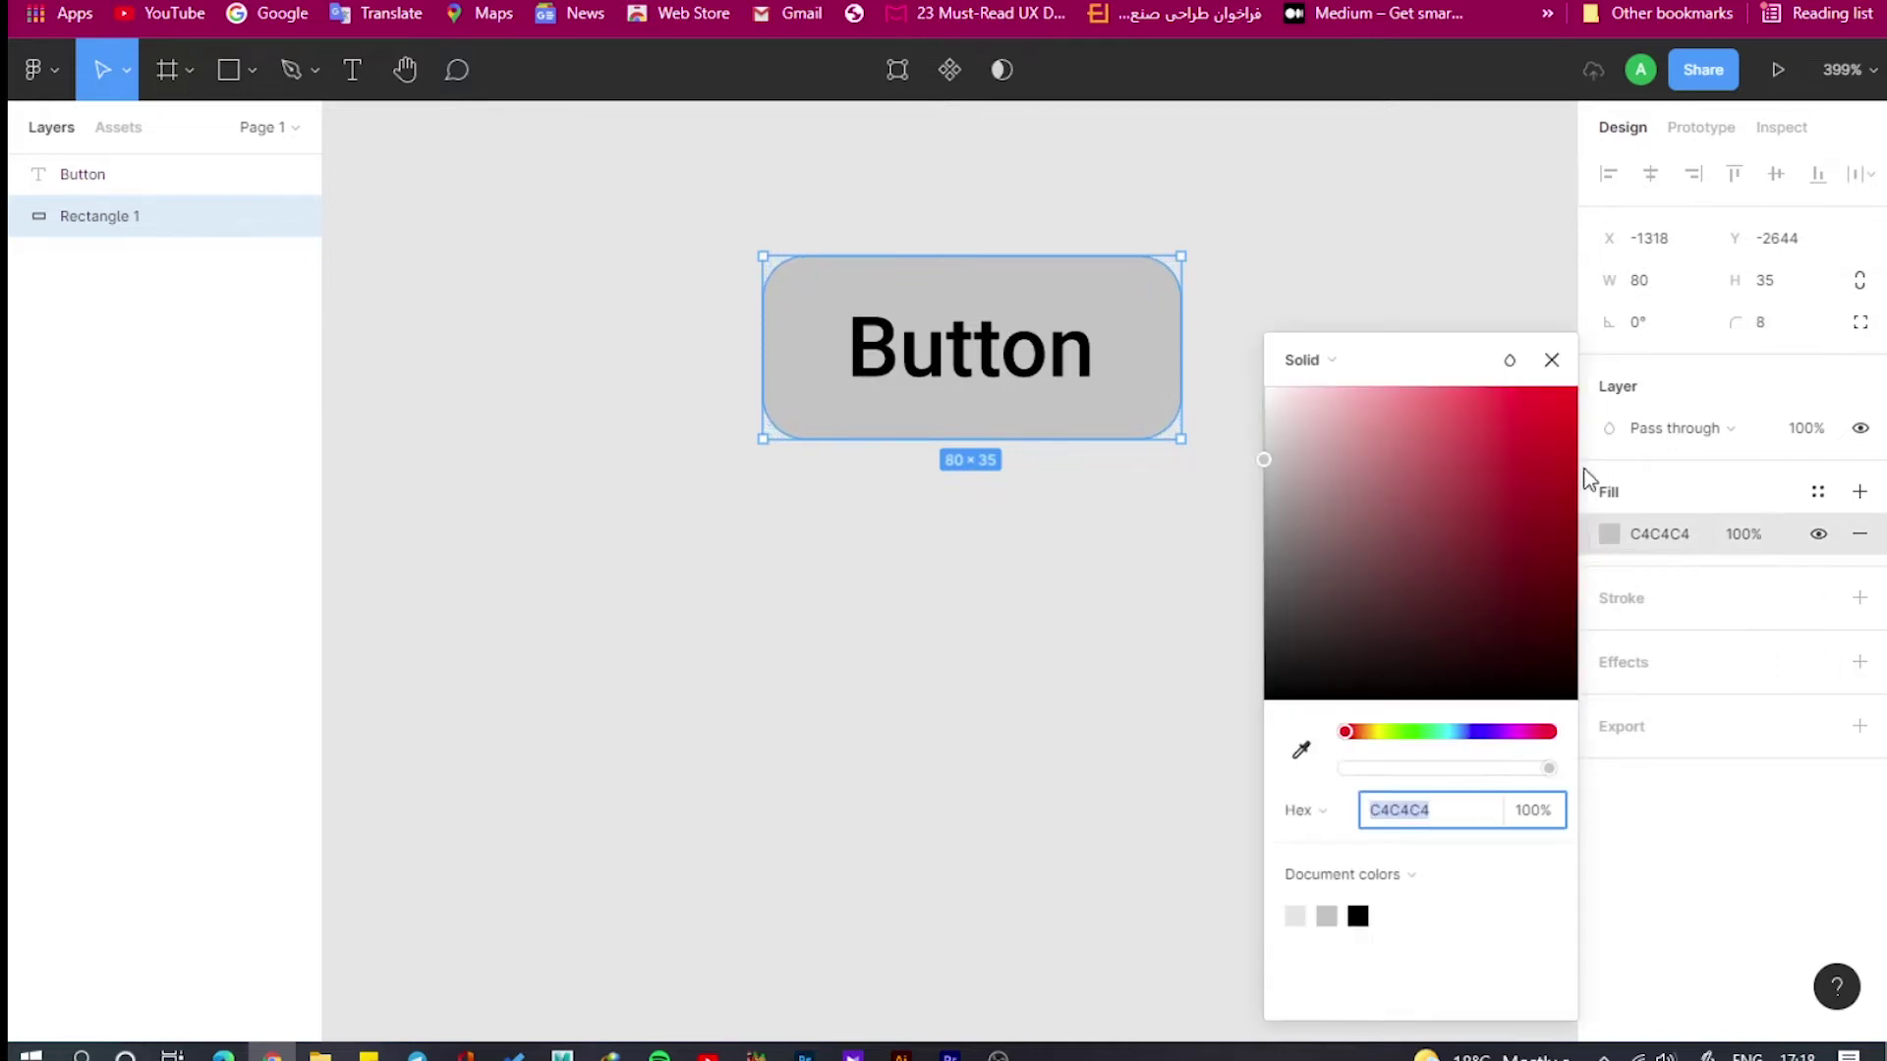
pyautogui.moveTo(1512, 745); pyautogui.dragTo(1537, 737)
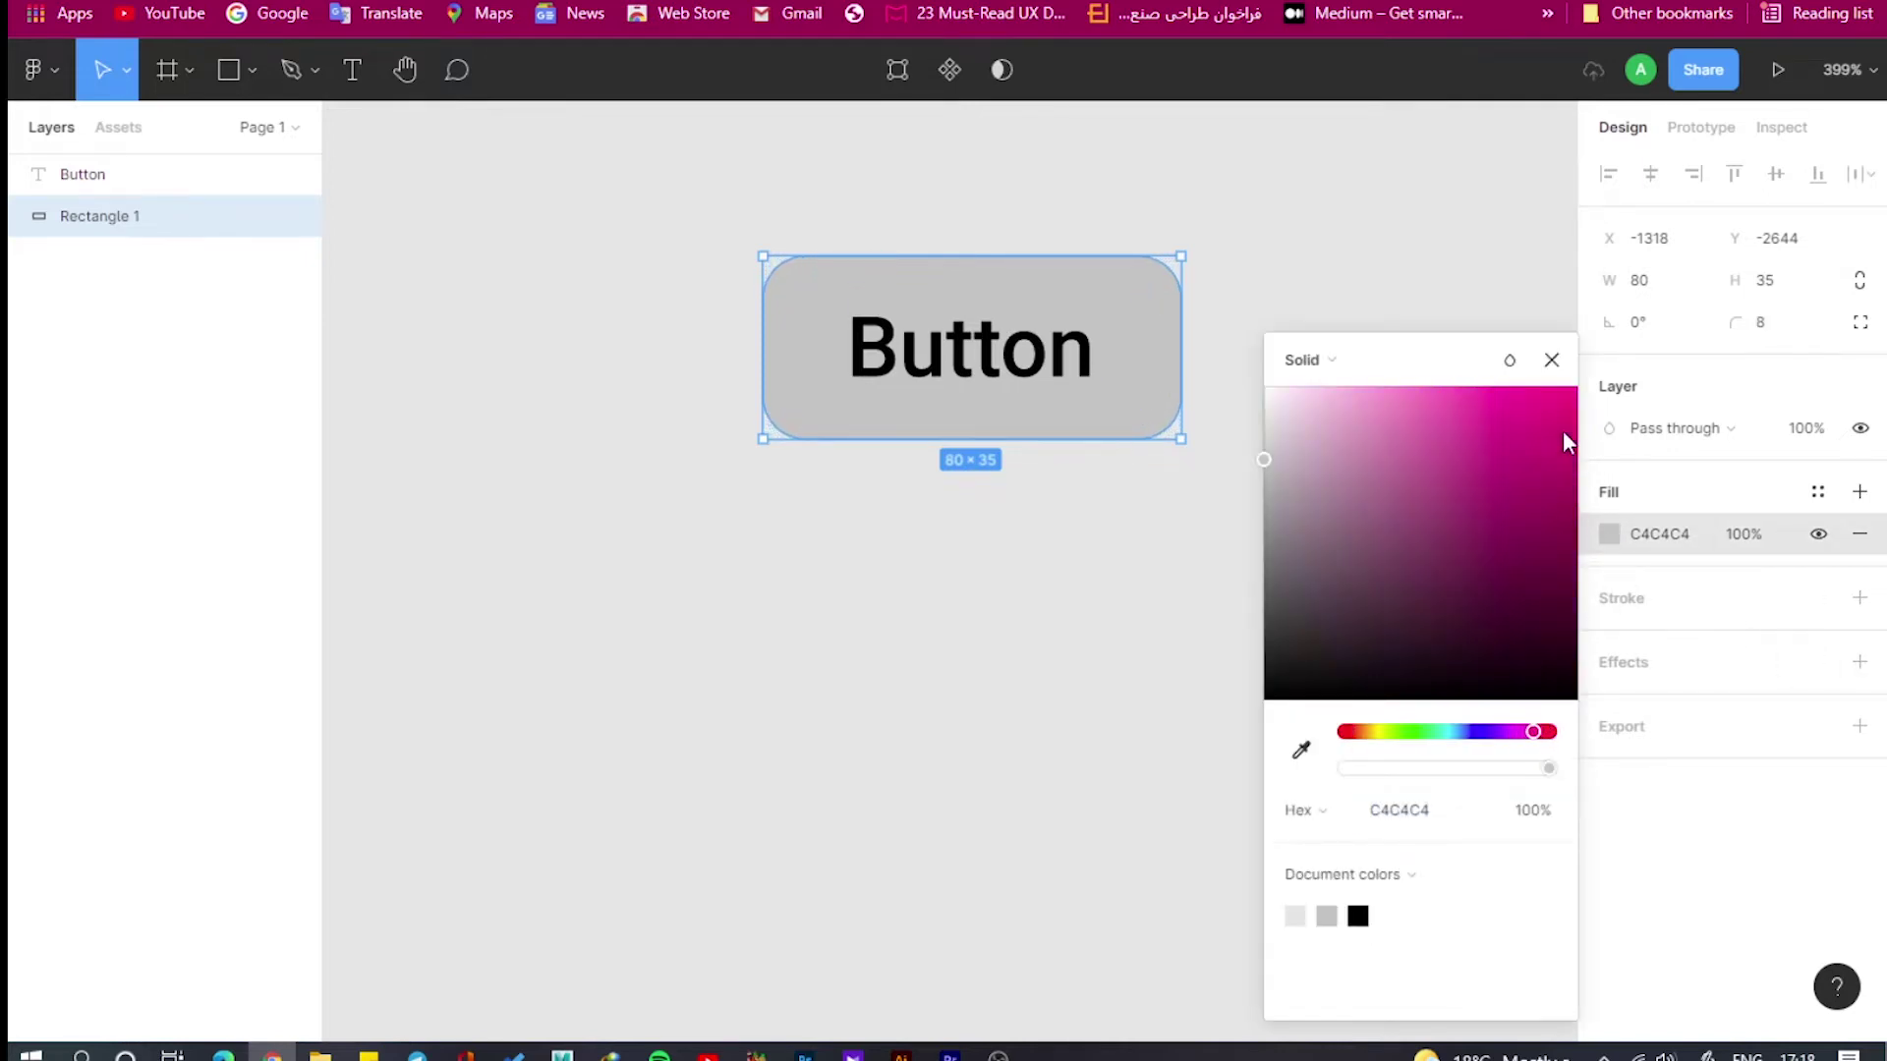
pyautogui.moveTo(1563, 433); pyautogui.dragTo(1541, 396)
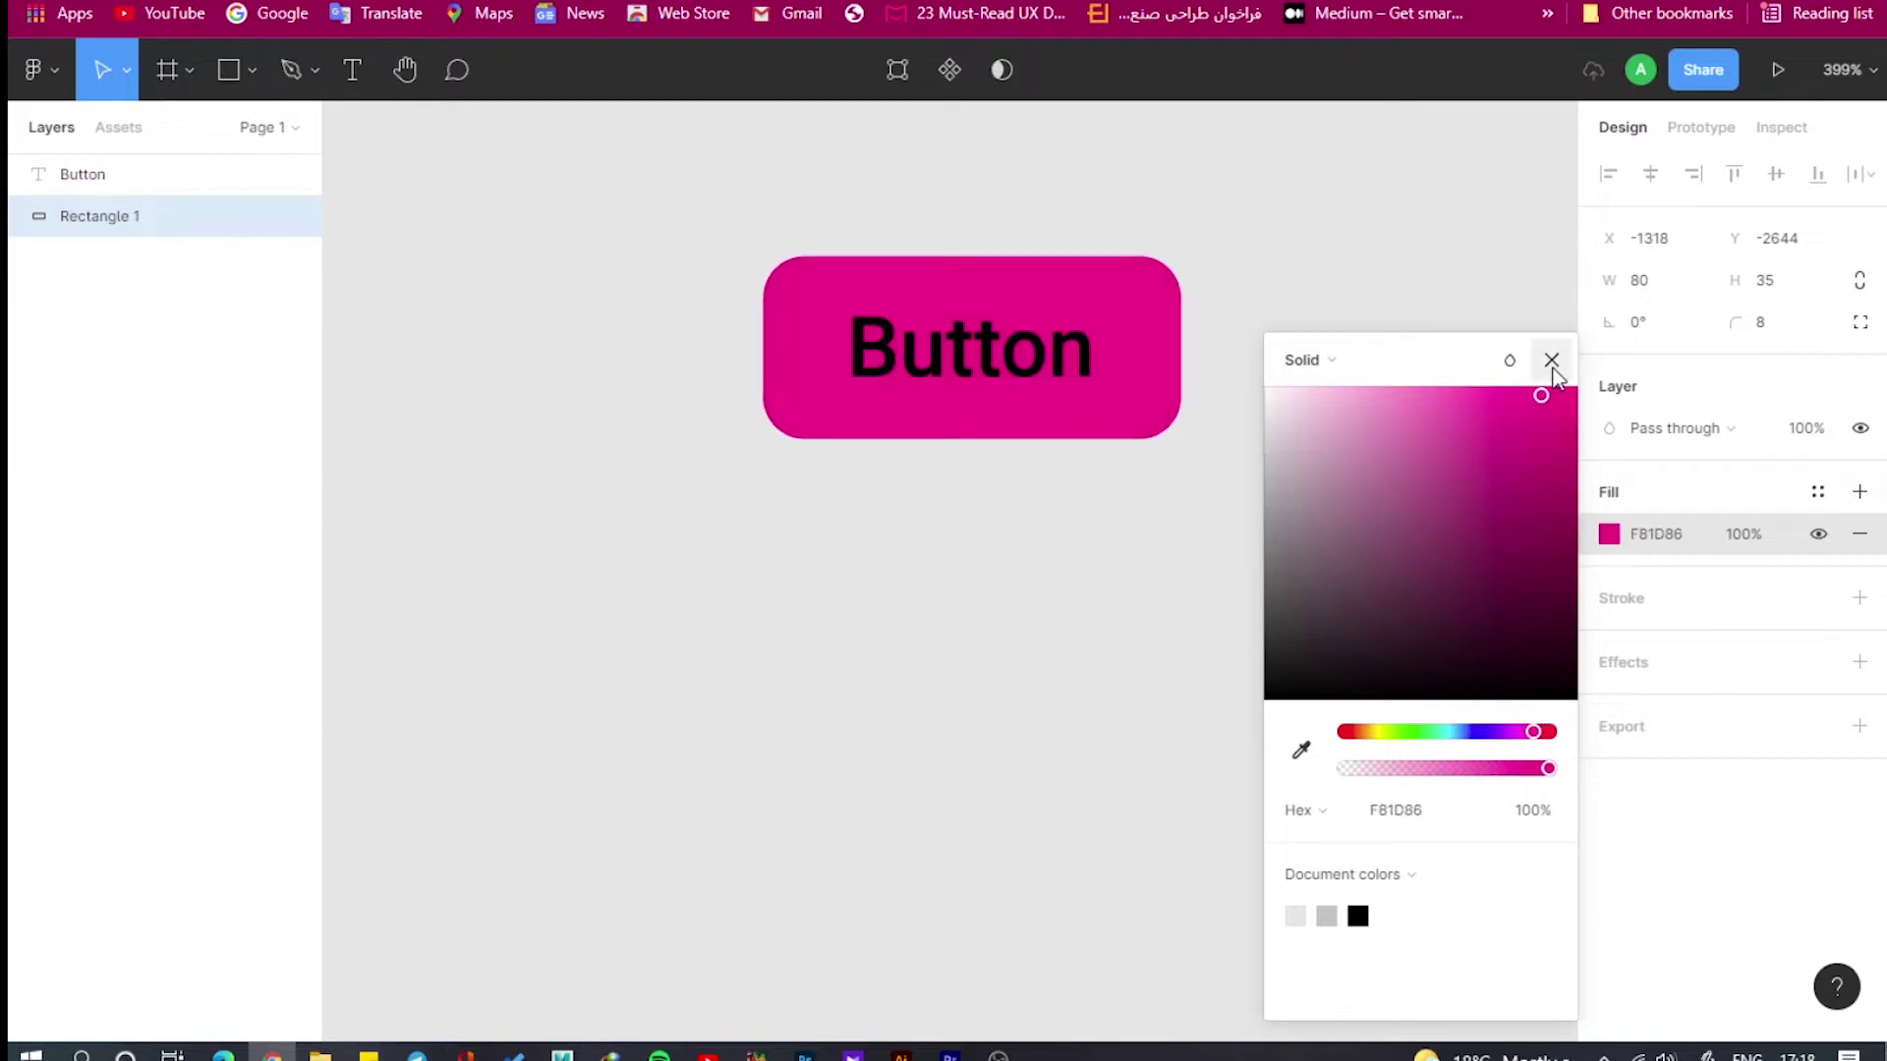
pyautogui.click(1551, 363)
# Change the "Button" text's fill to white (FFFFFF).
pyautogui.click(938, 365)
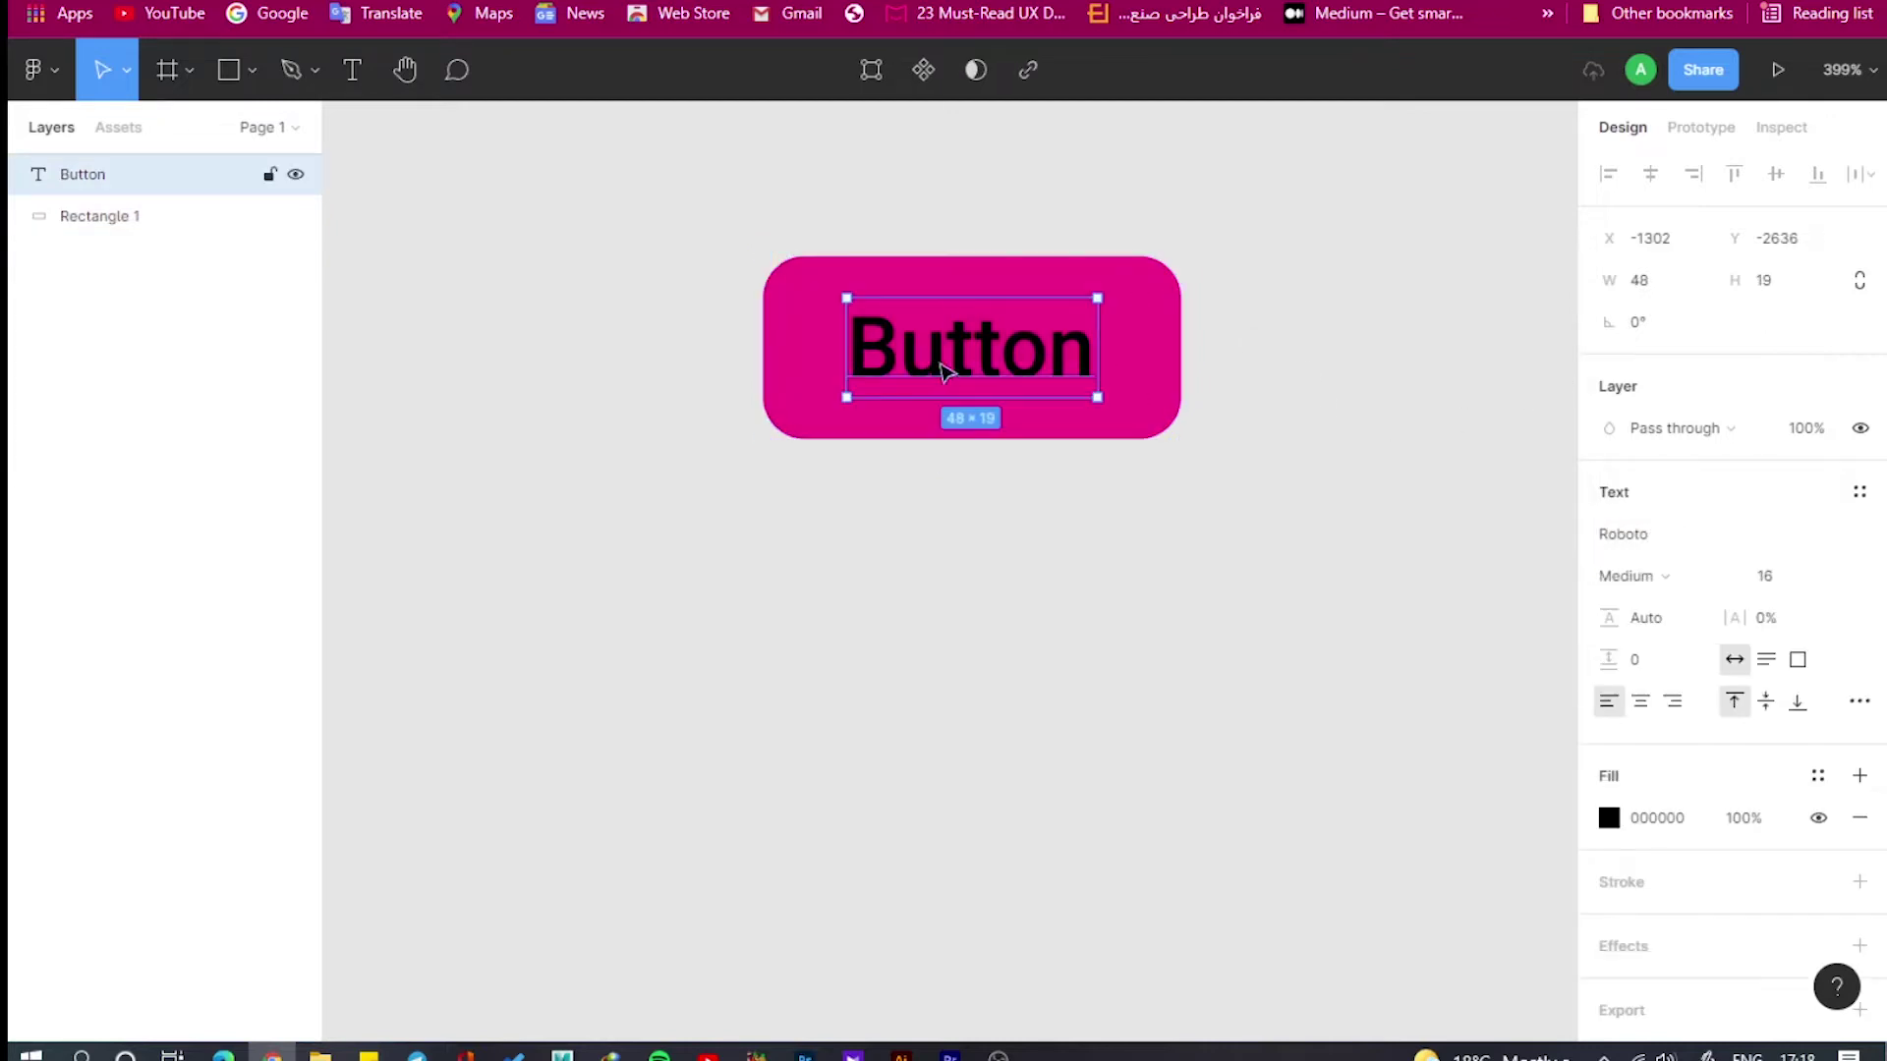
pyautogui.click(1608, 820)
pyautogui.moveTo(1395, 544); pyautogui.dragTo(1263, 386)
pyautogui.click(1554, 361)
pyautogui.click(1078, 569)
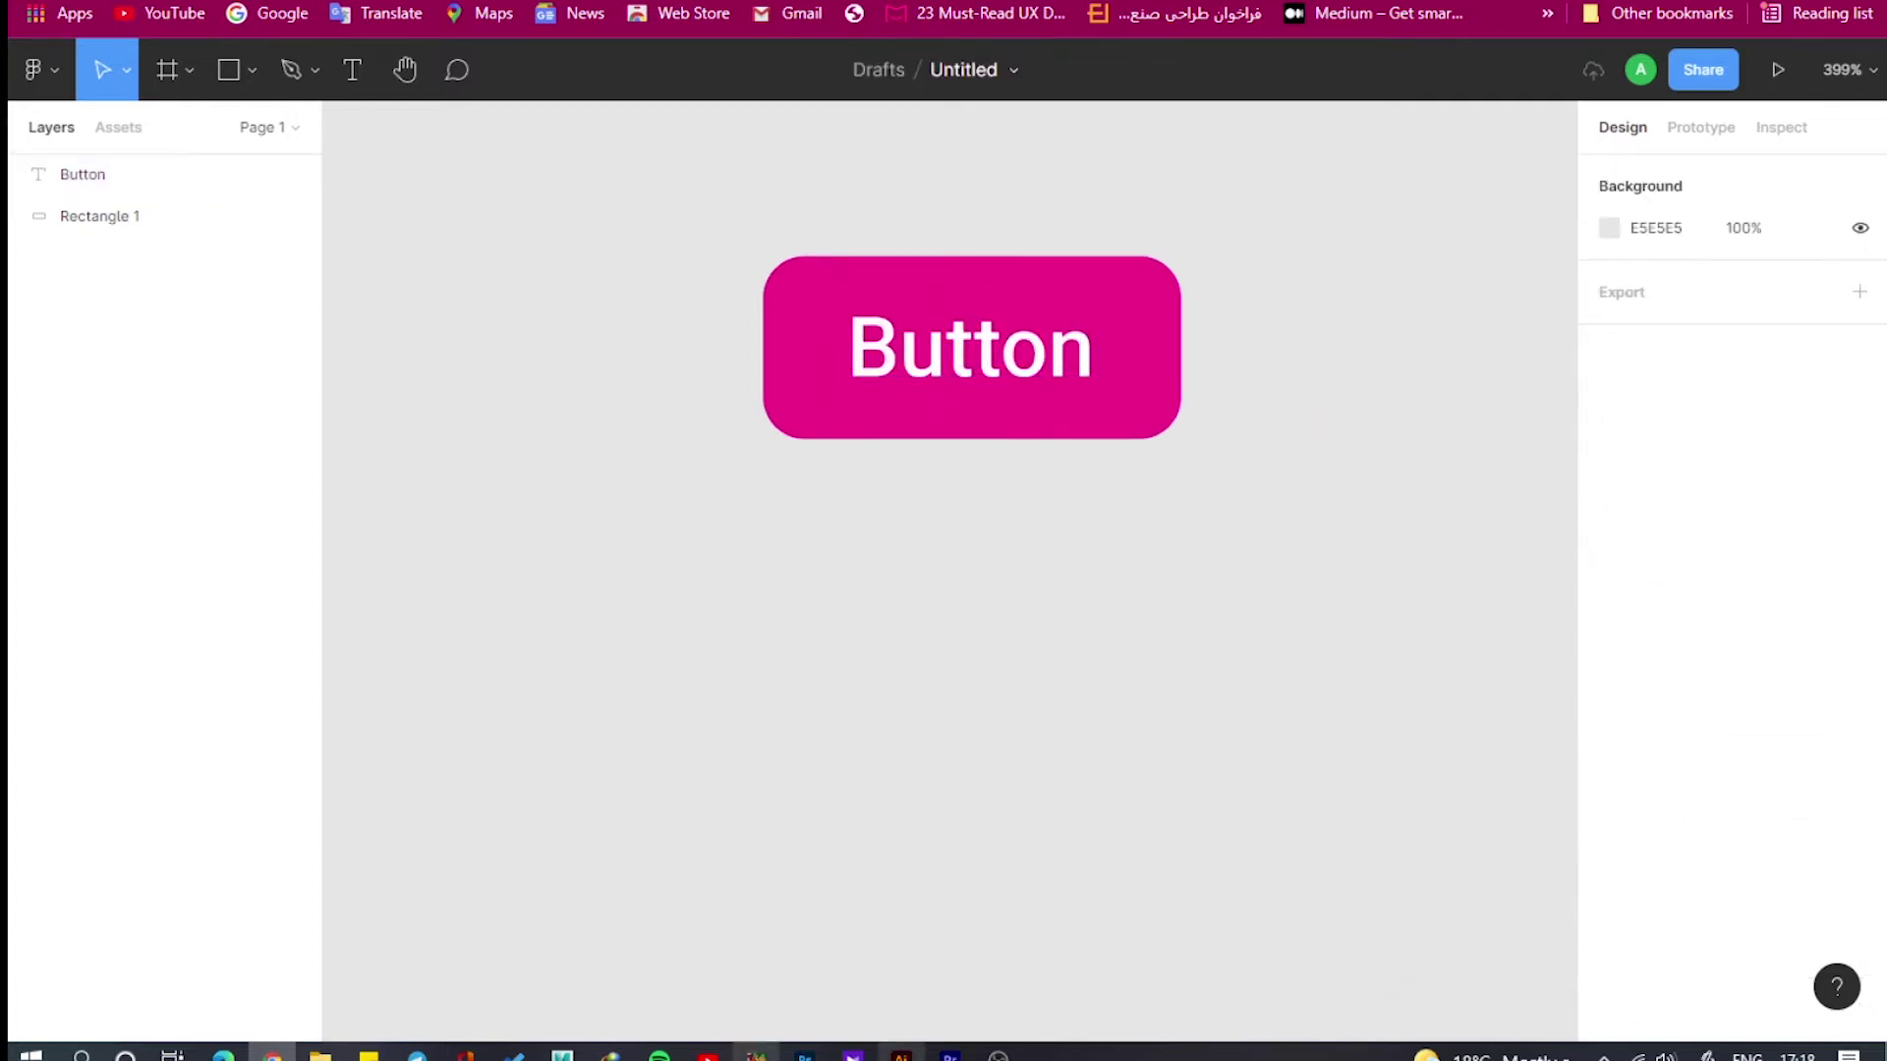
# Group the "Button" text with its pink rectangle and turn the group into a component.
pyautogui.click(960, 337)
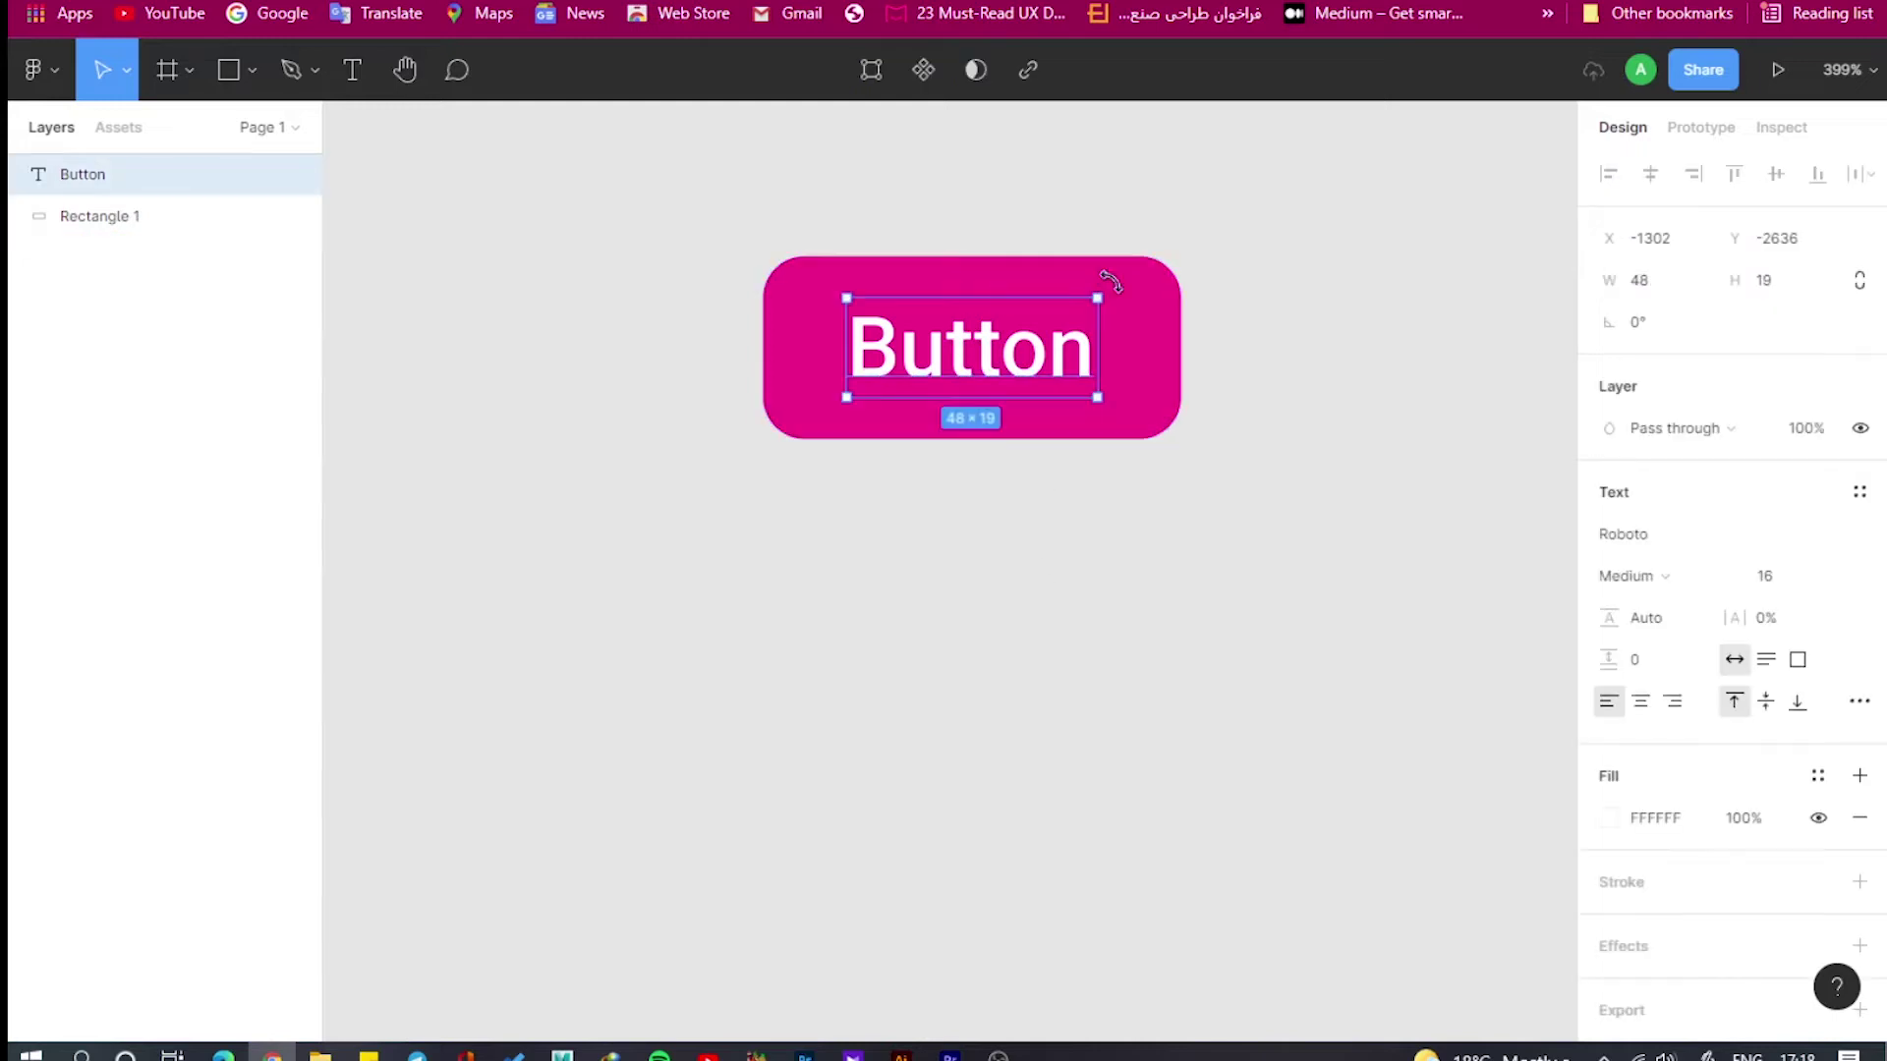
pyautogui.keyDown('shift'); pyautogui.click(1110, 291); pyautogui.keyUp('shift')
pyautogui.hotkey('ctrl', 'g')
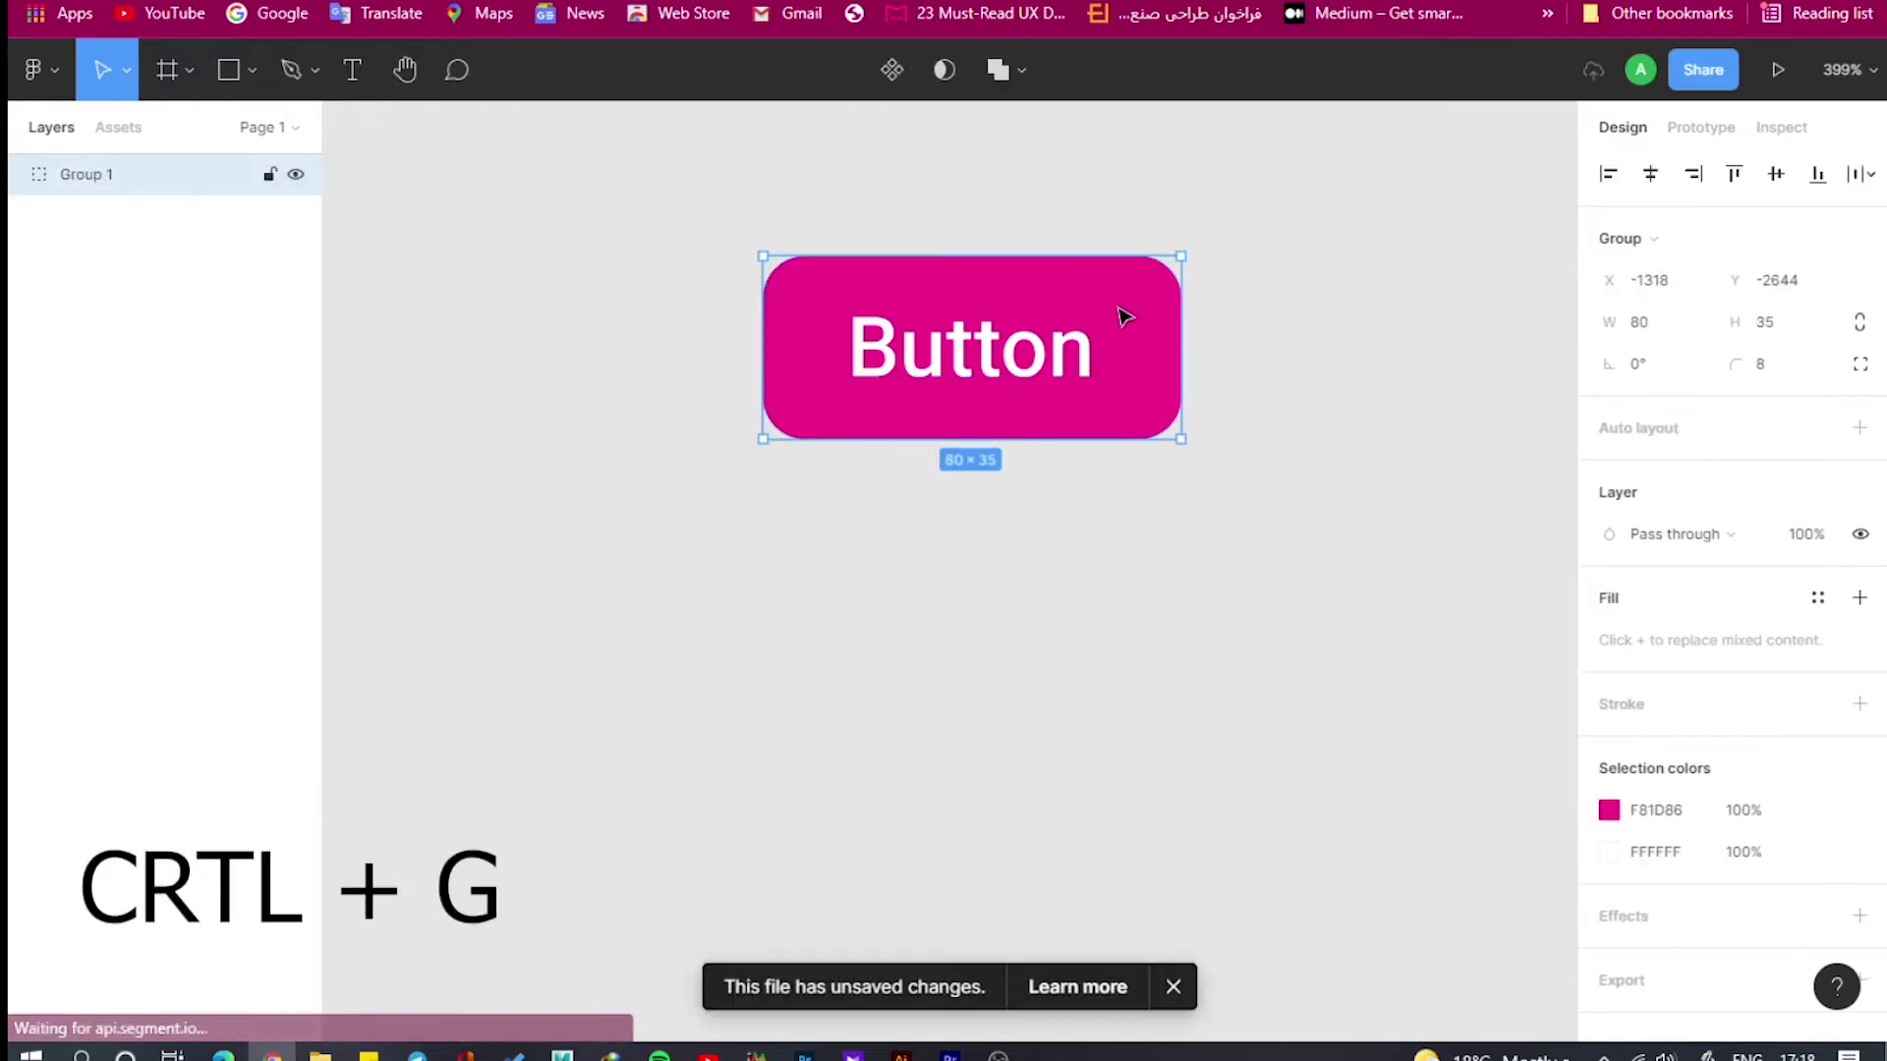
pyautogui.click(893, 68)
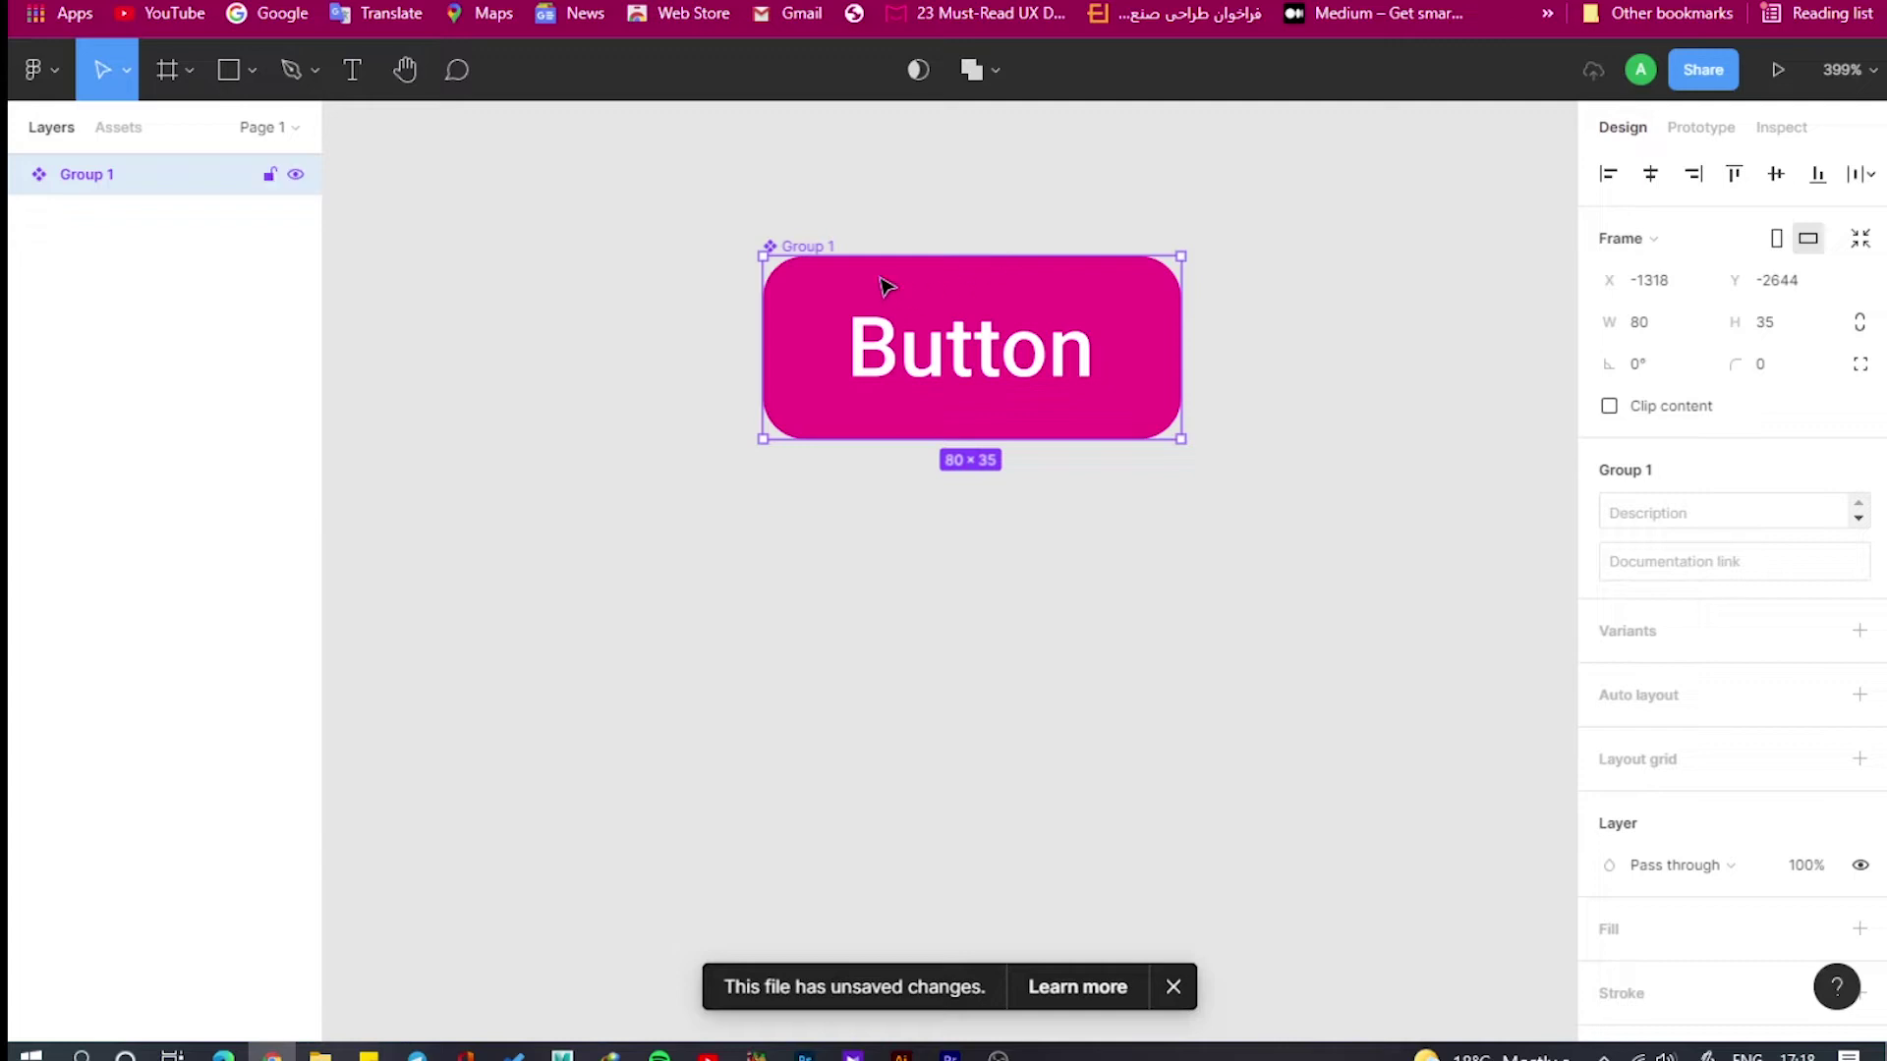
# Place a copy of the button component directly below it and change the main component's pink to FF3395.
pyautogui.keyDown('alt'); pyautogui.moveTo(933, 288); pyautogui.dragTo(929, 509); pyautogui.keyUp('alt')
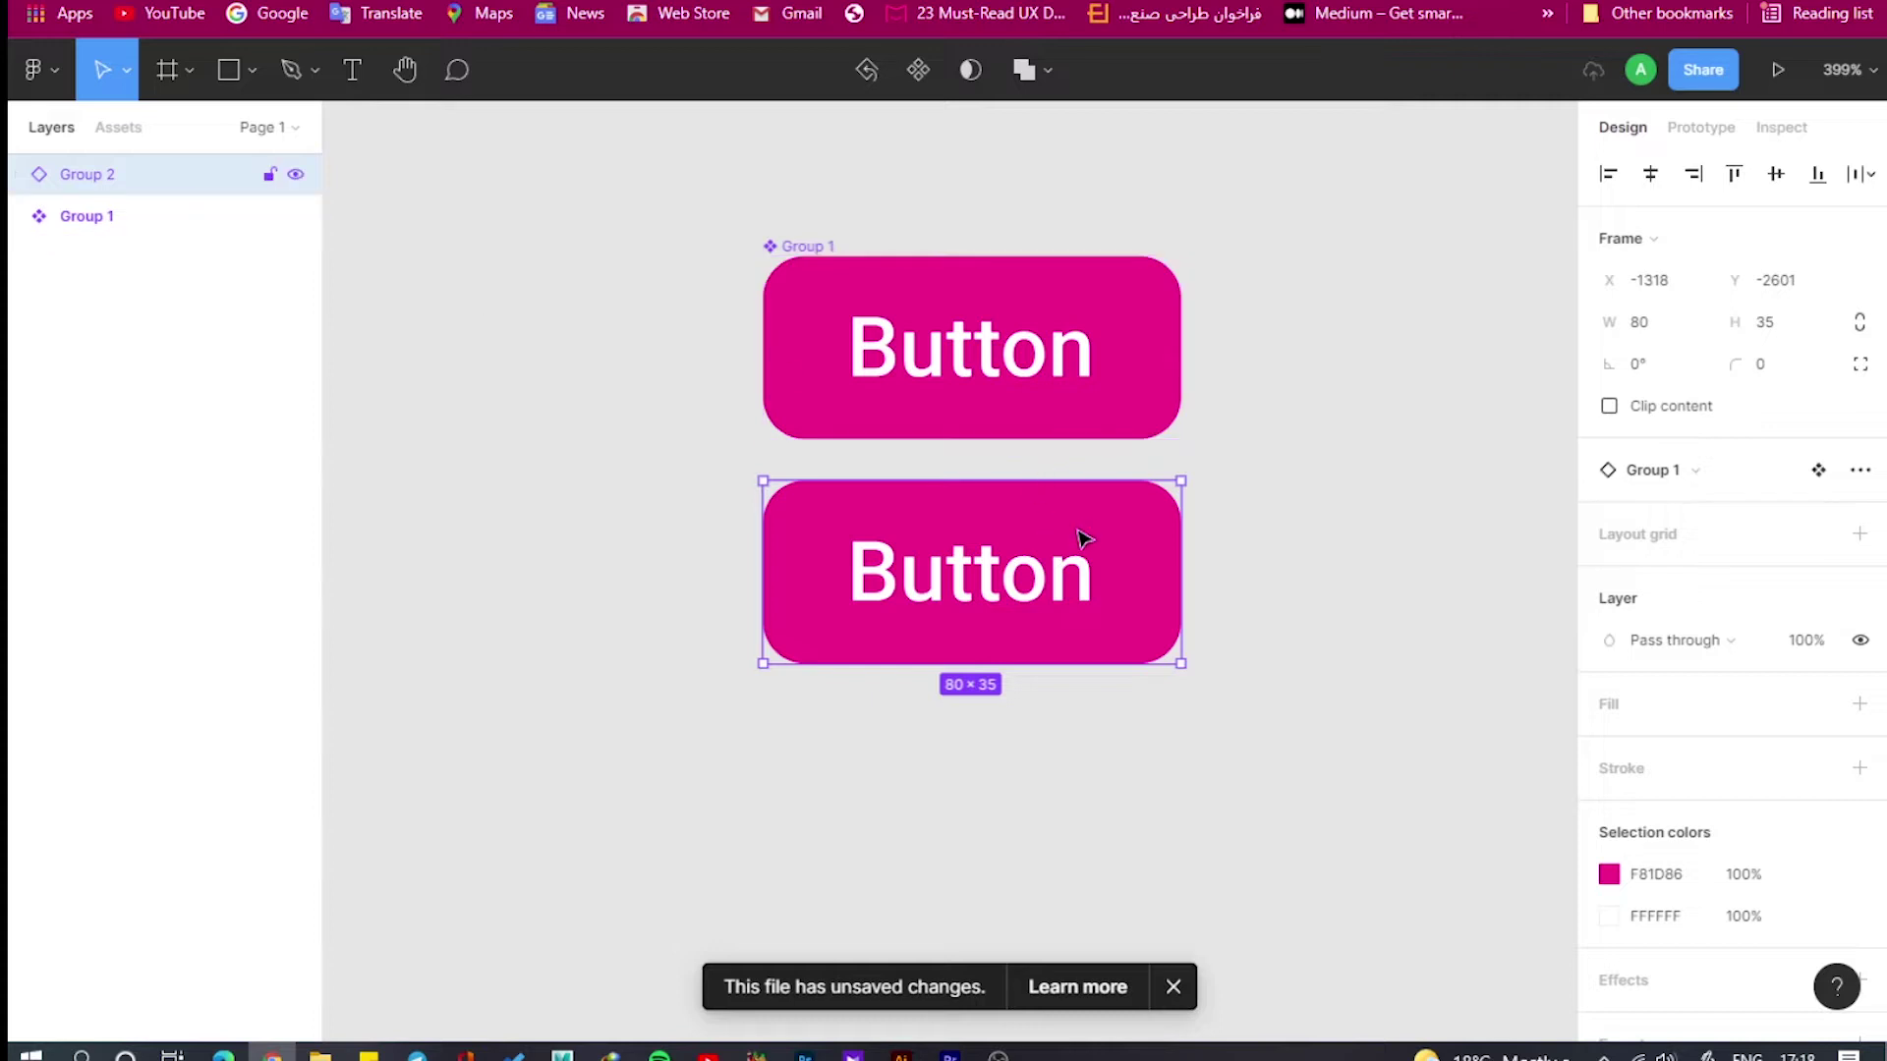
pyautogui.click(1100, 367)
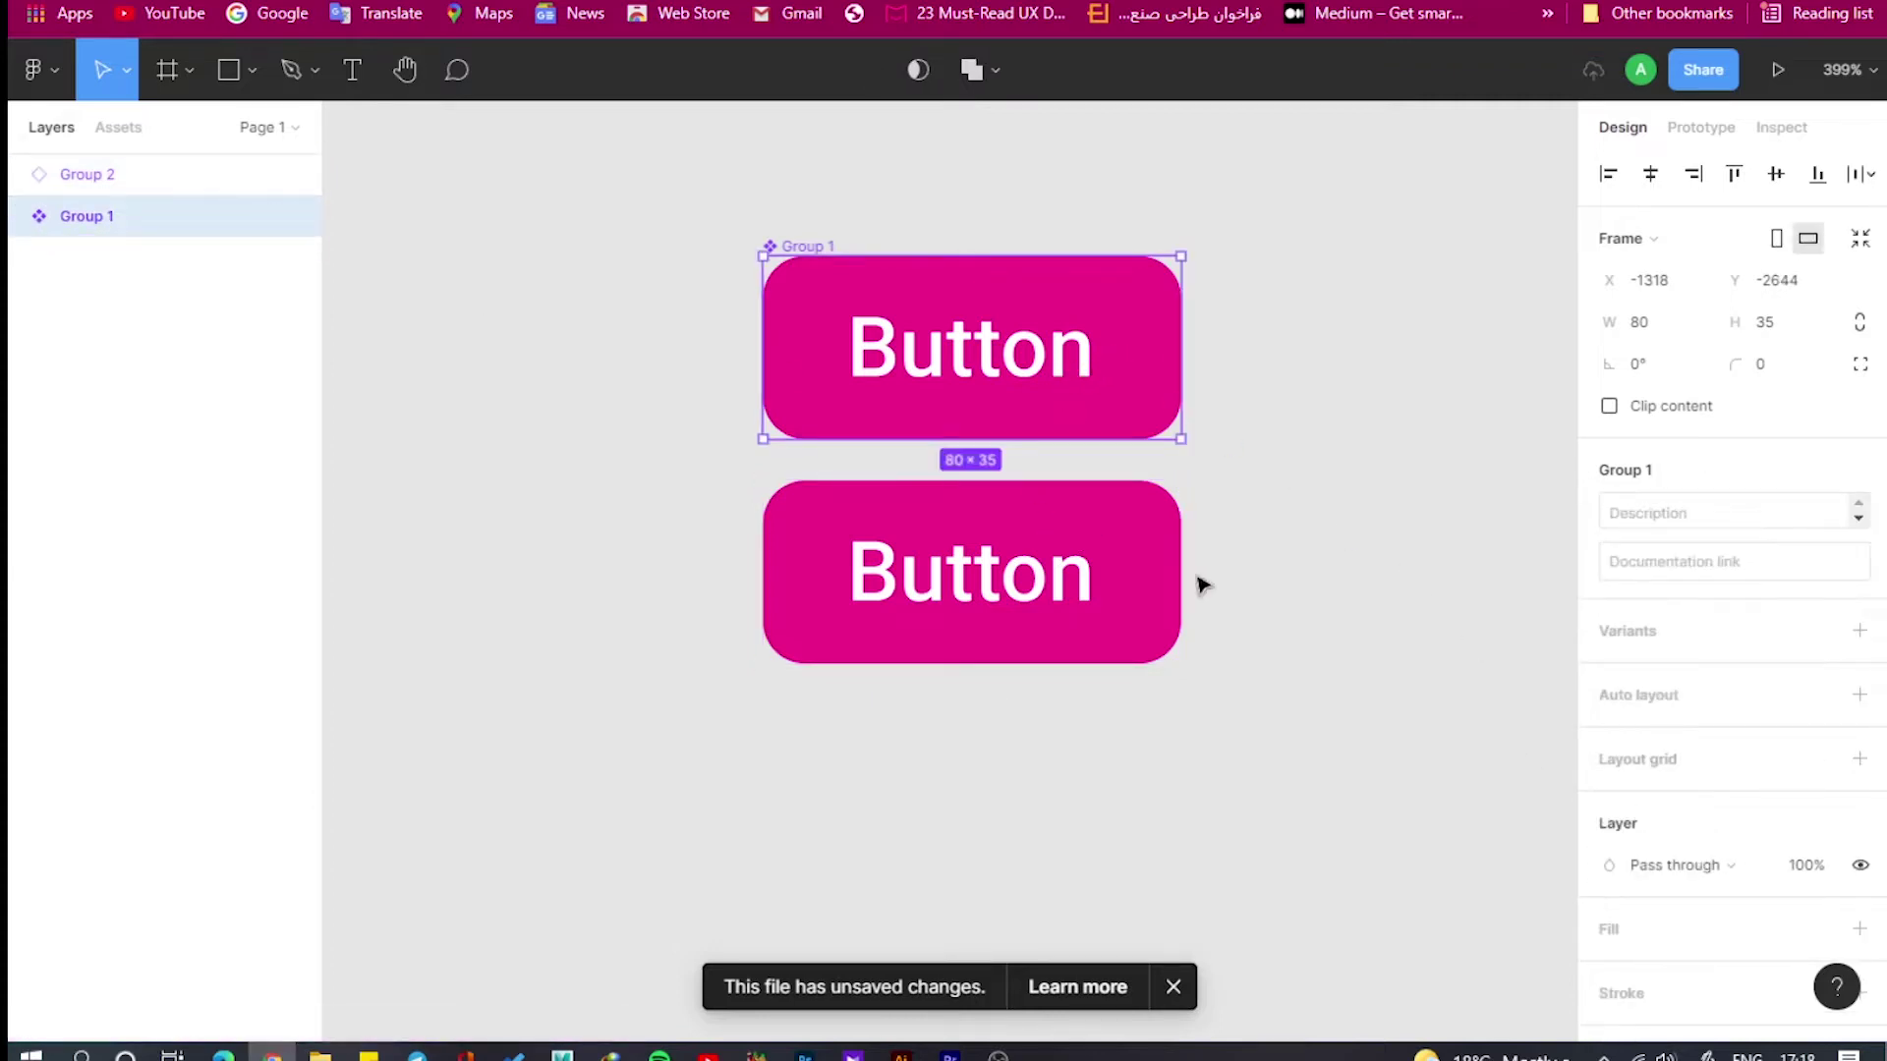
pyautogui.scroll(-3, 1651, 816)
pyautogui.click(1608, 773)
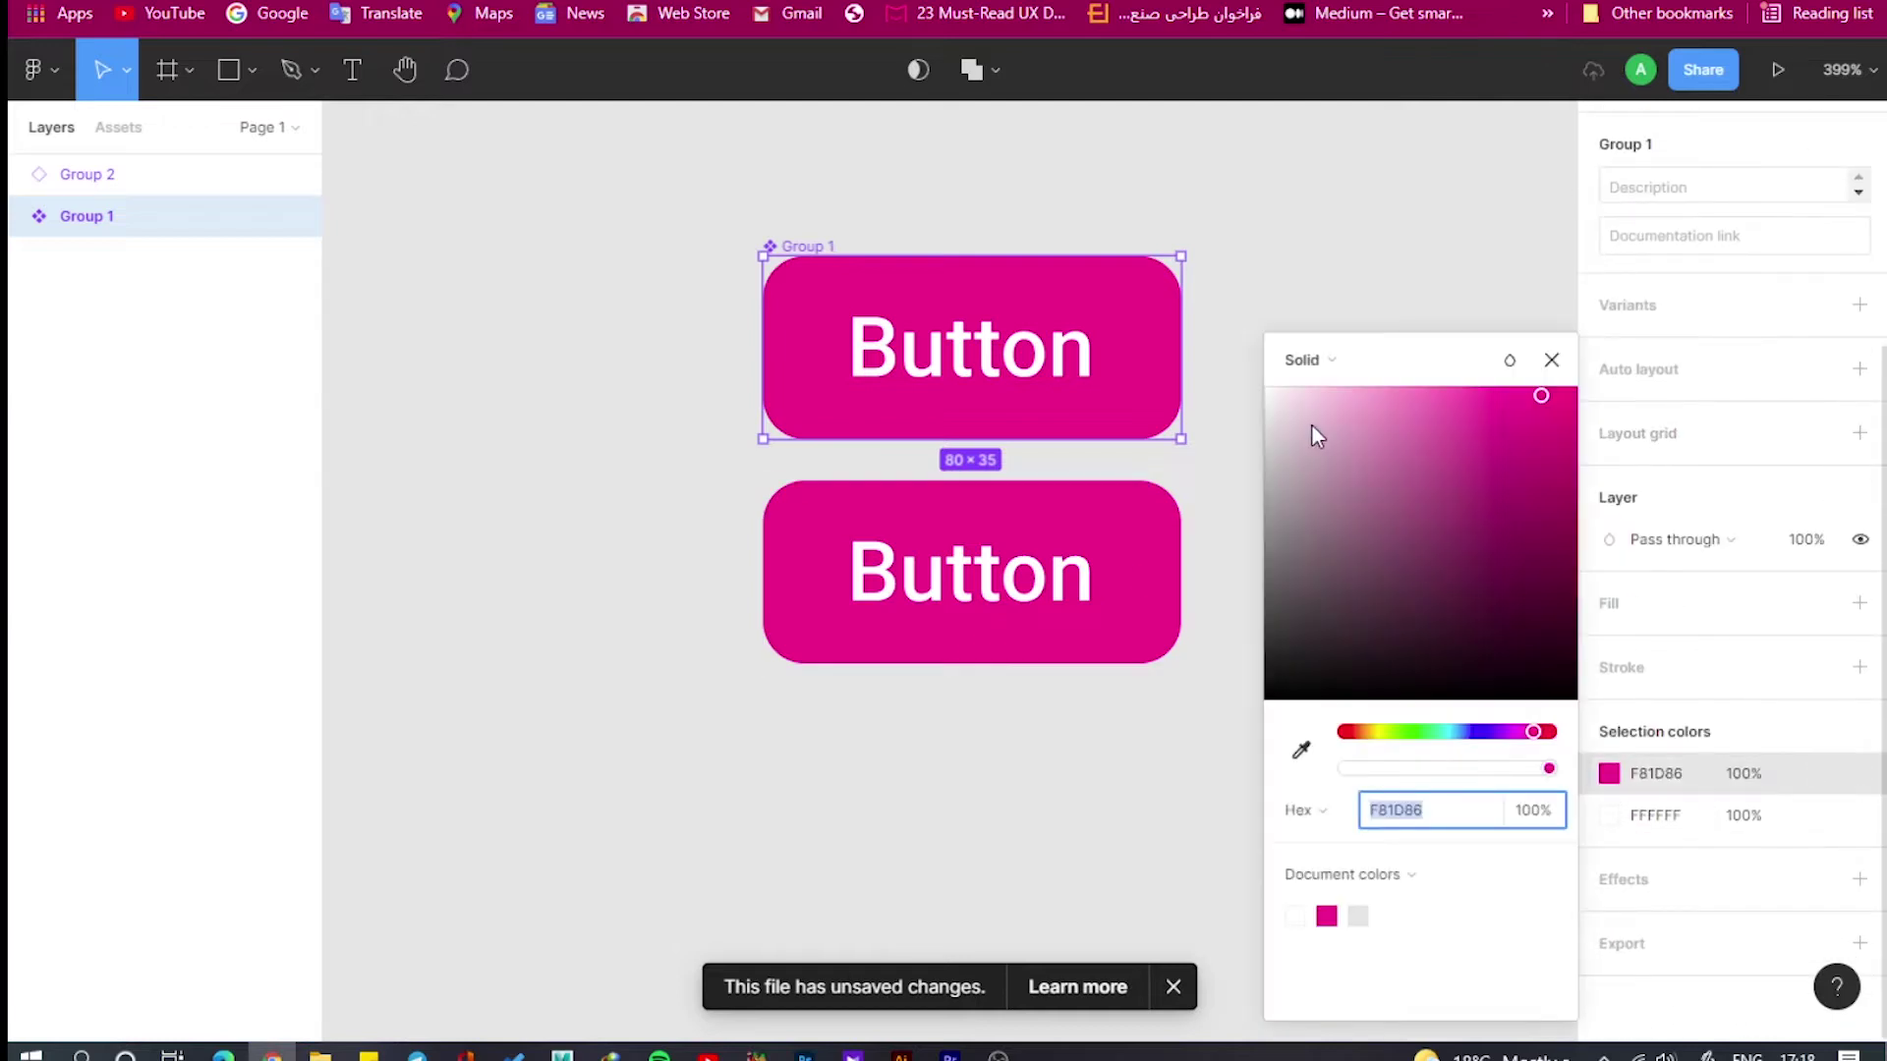
pyautogui.moveTo(1317, 432); pyautogui.dragTo(1519, 387)
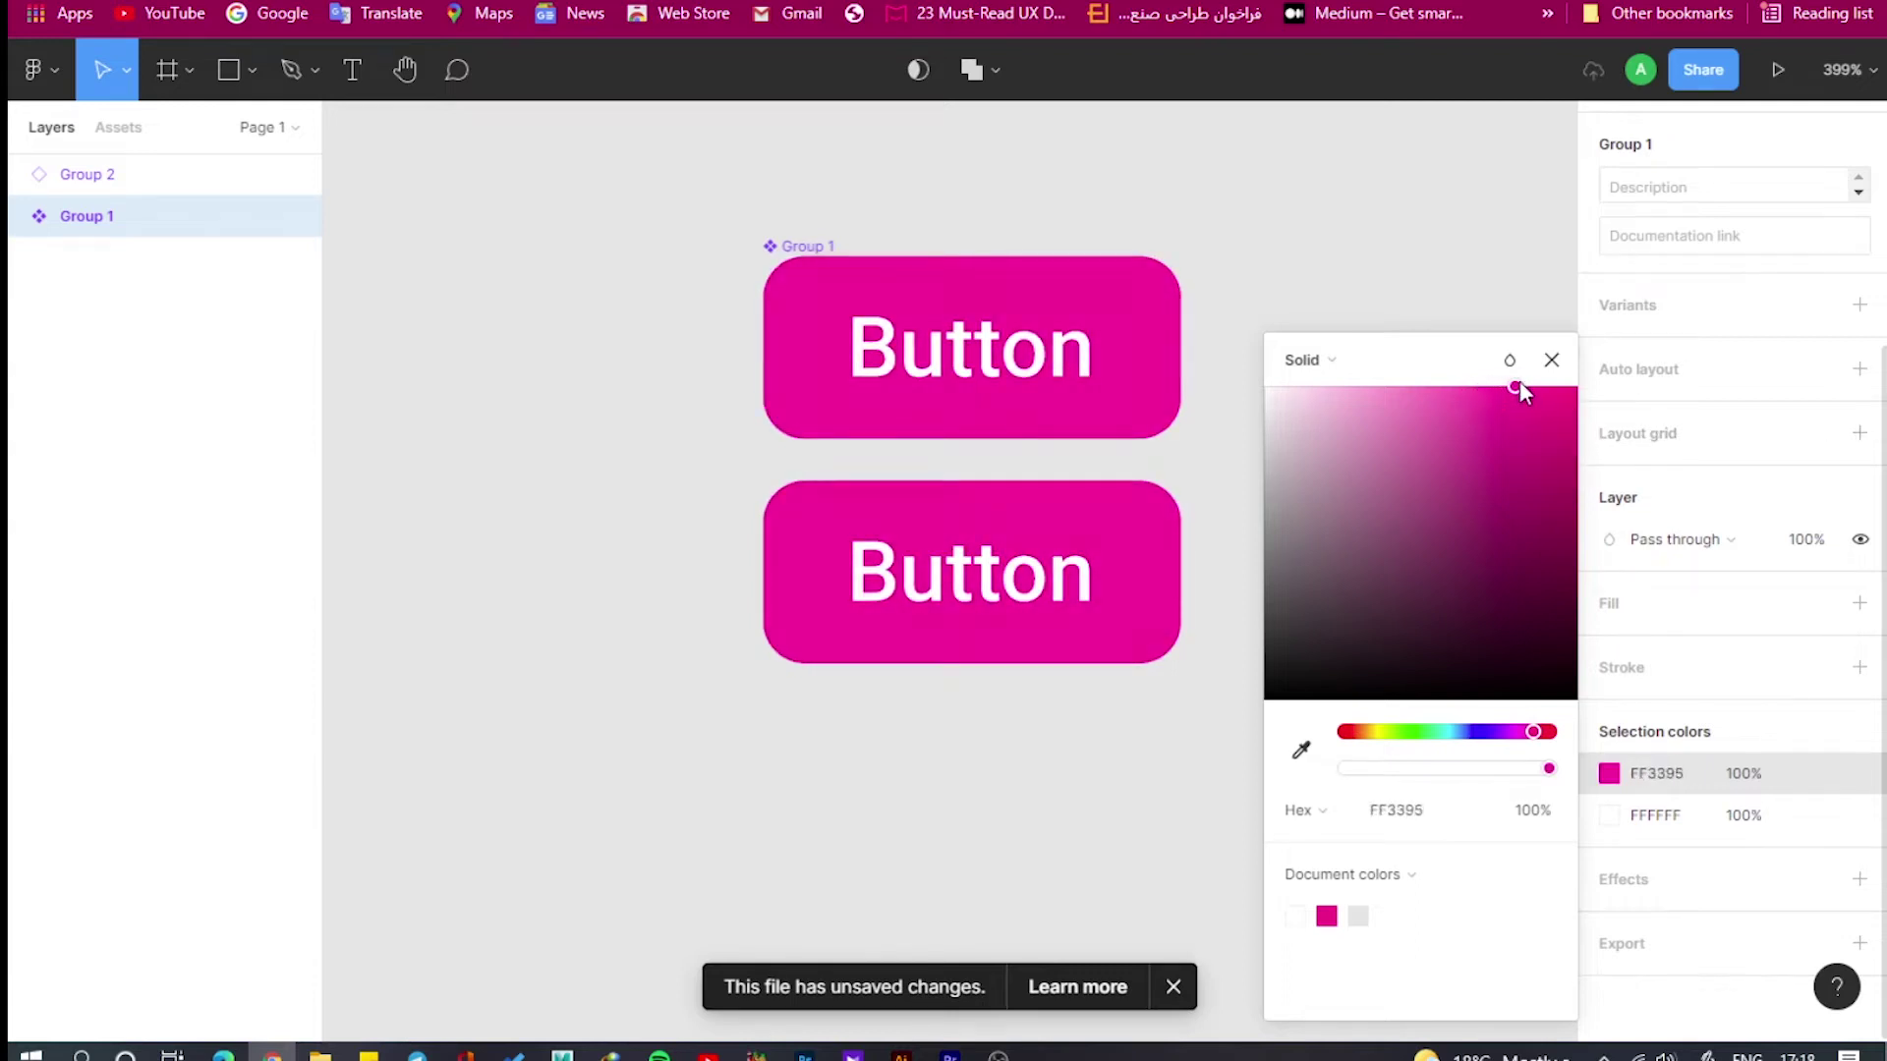
pyautogui.click(1551, 360)
pyautogui.click(1369, 413)
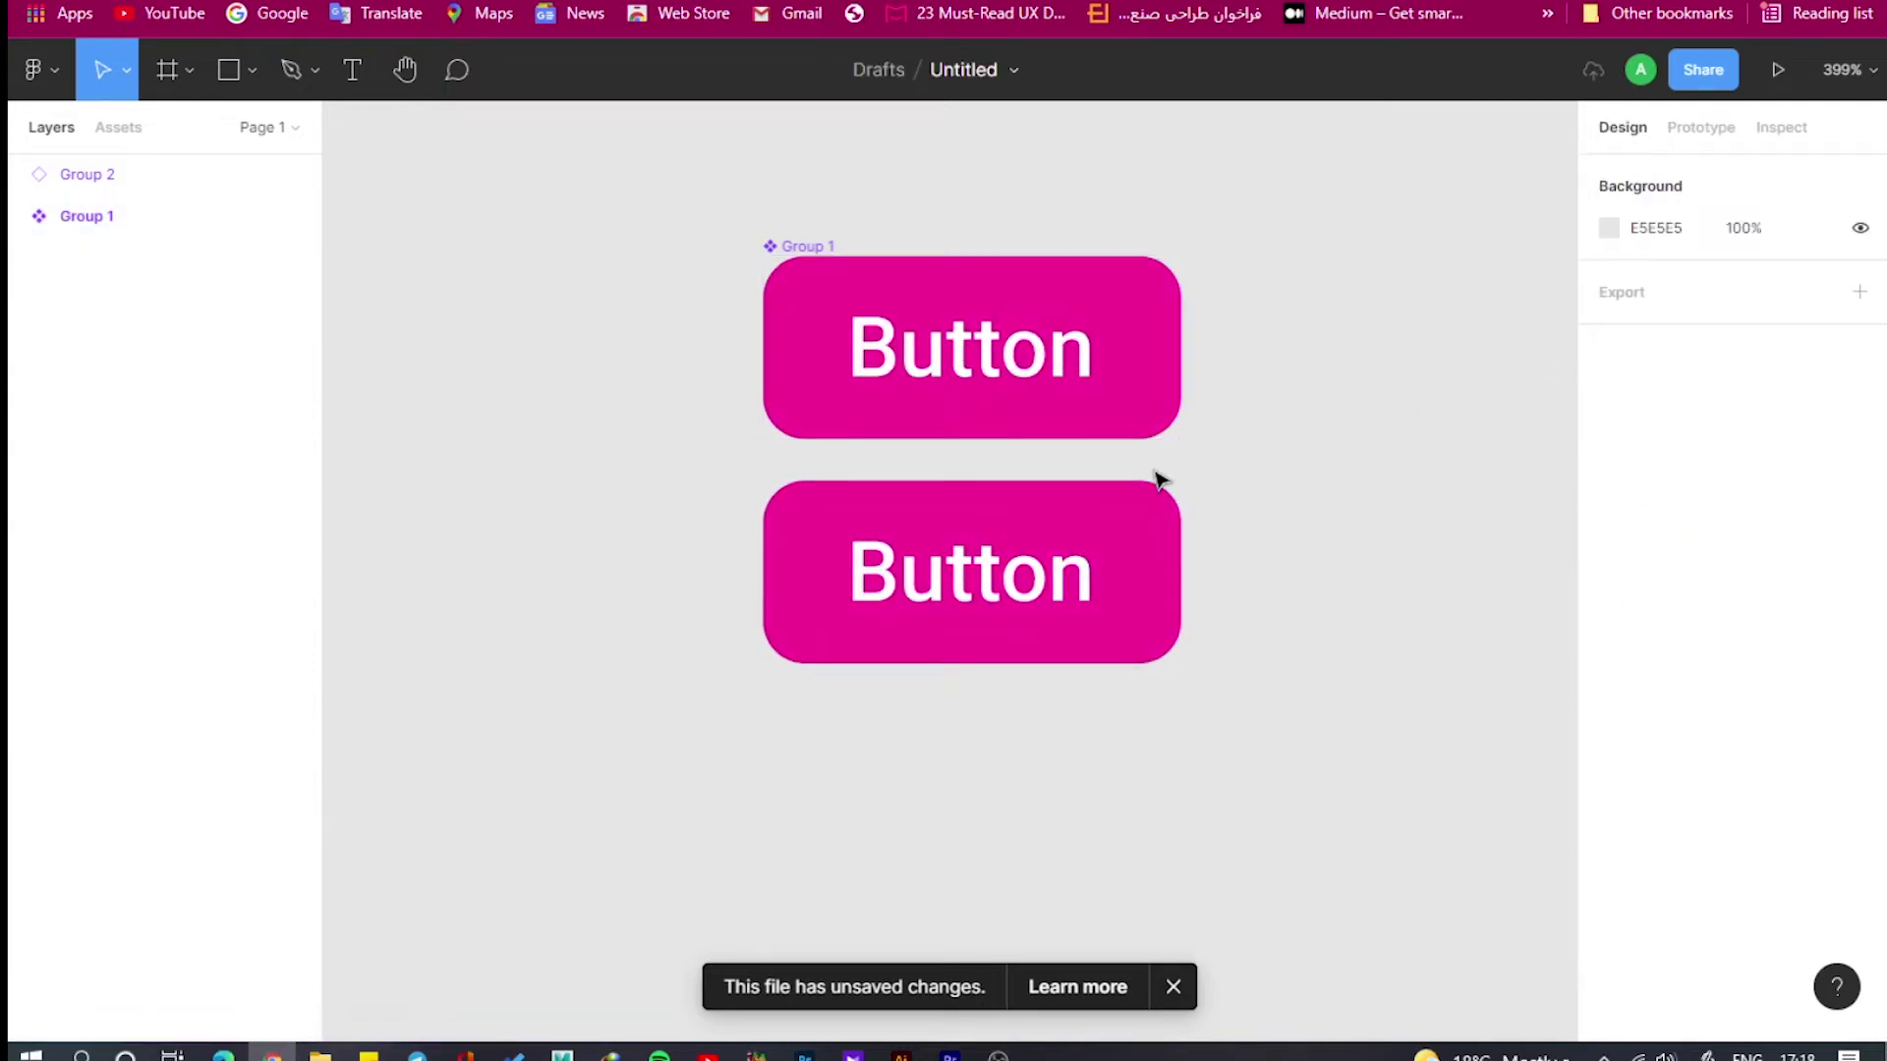
# Delete the copied button below the main component.
pyautogui.click(1161, 530)
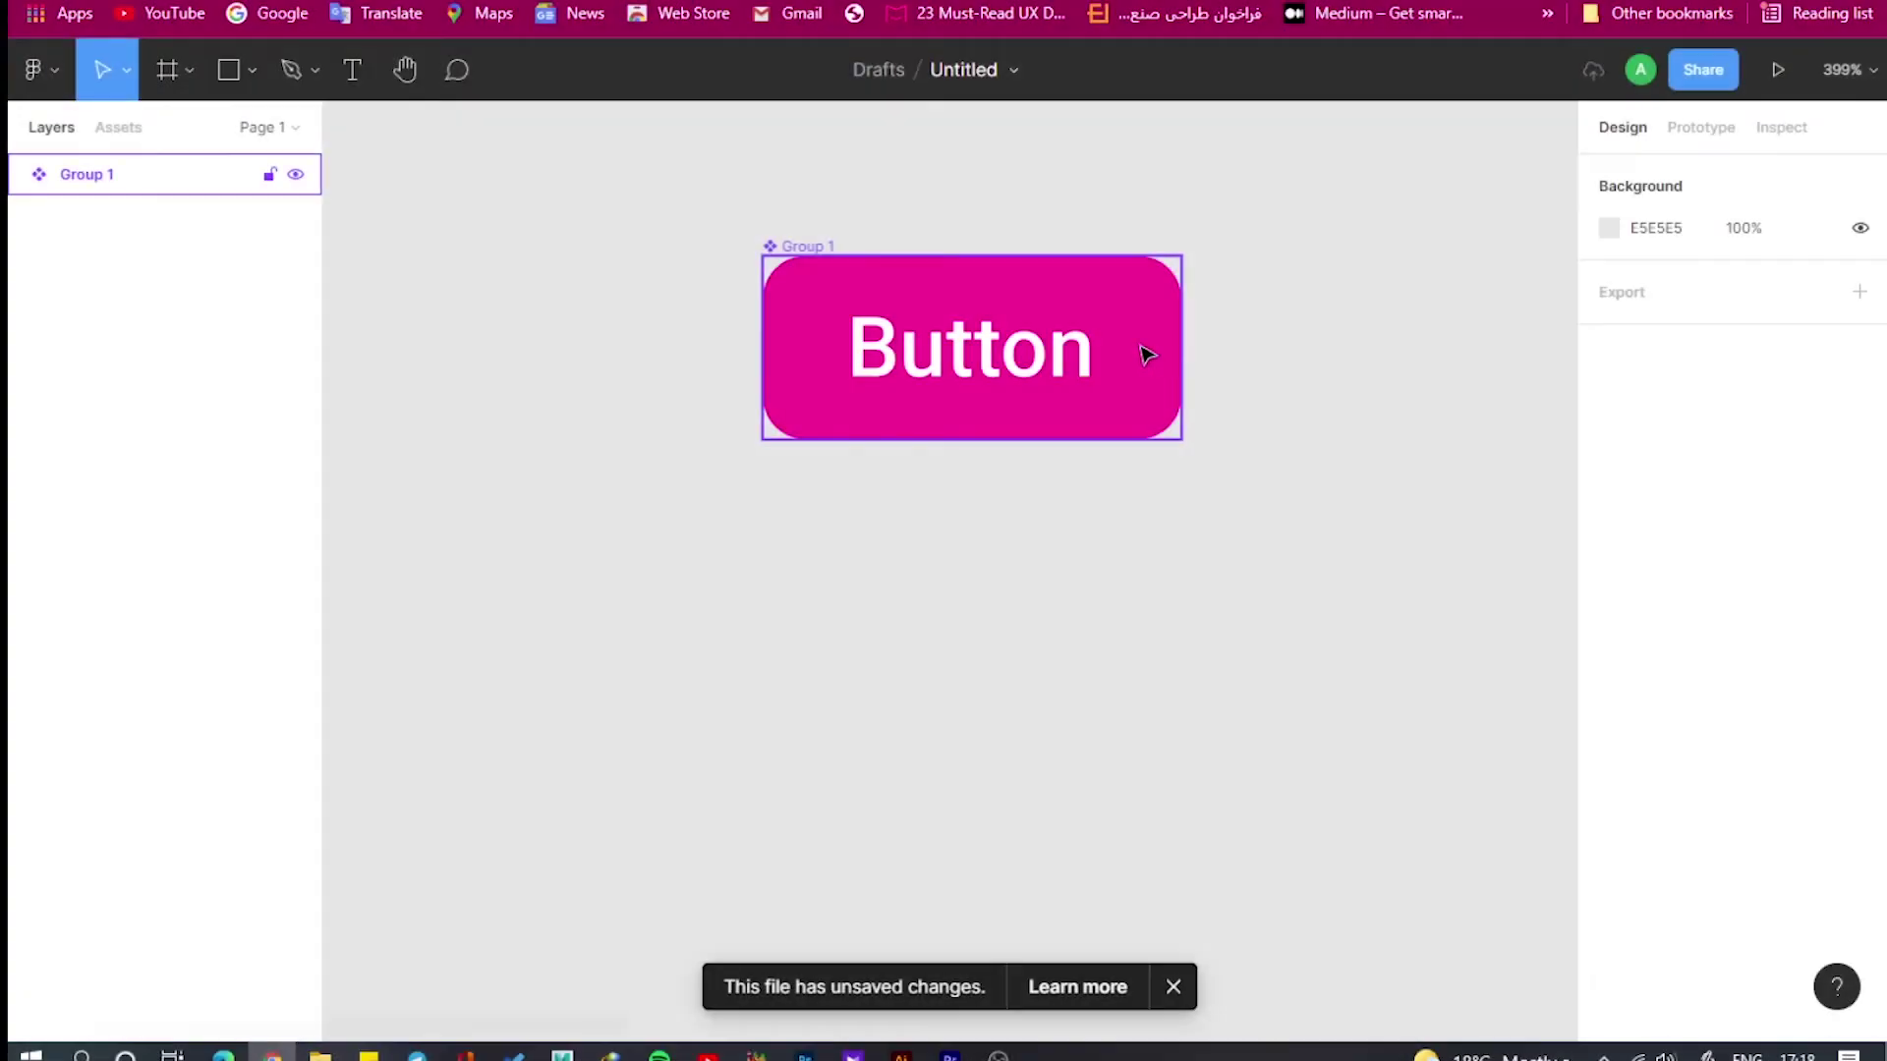
# Add a second variant to the pink button component.
pyautogui.click(1148, 353)
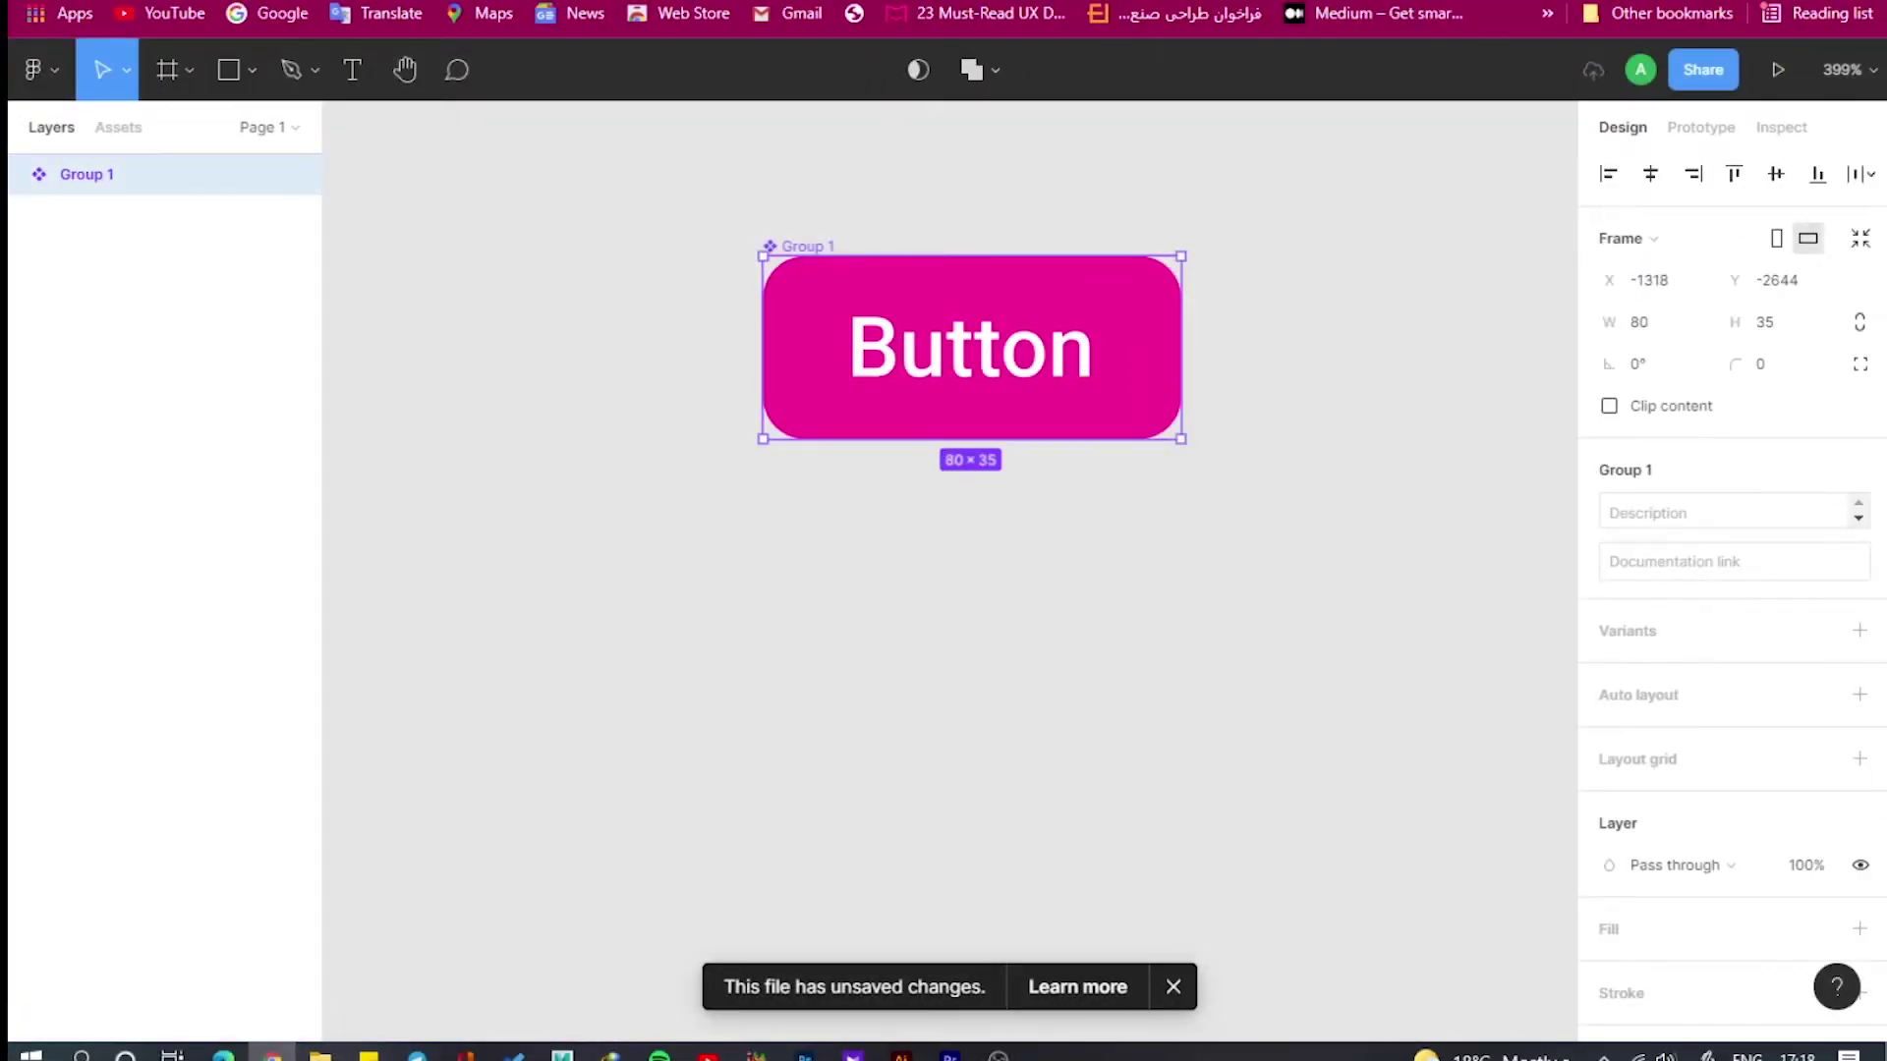
pyautogui.click(1859, 632)
pyautogui.click(1859, 631)
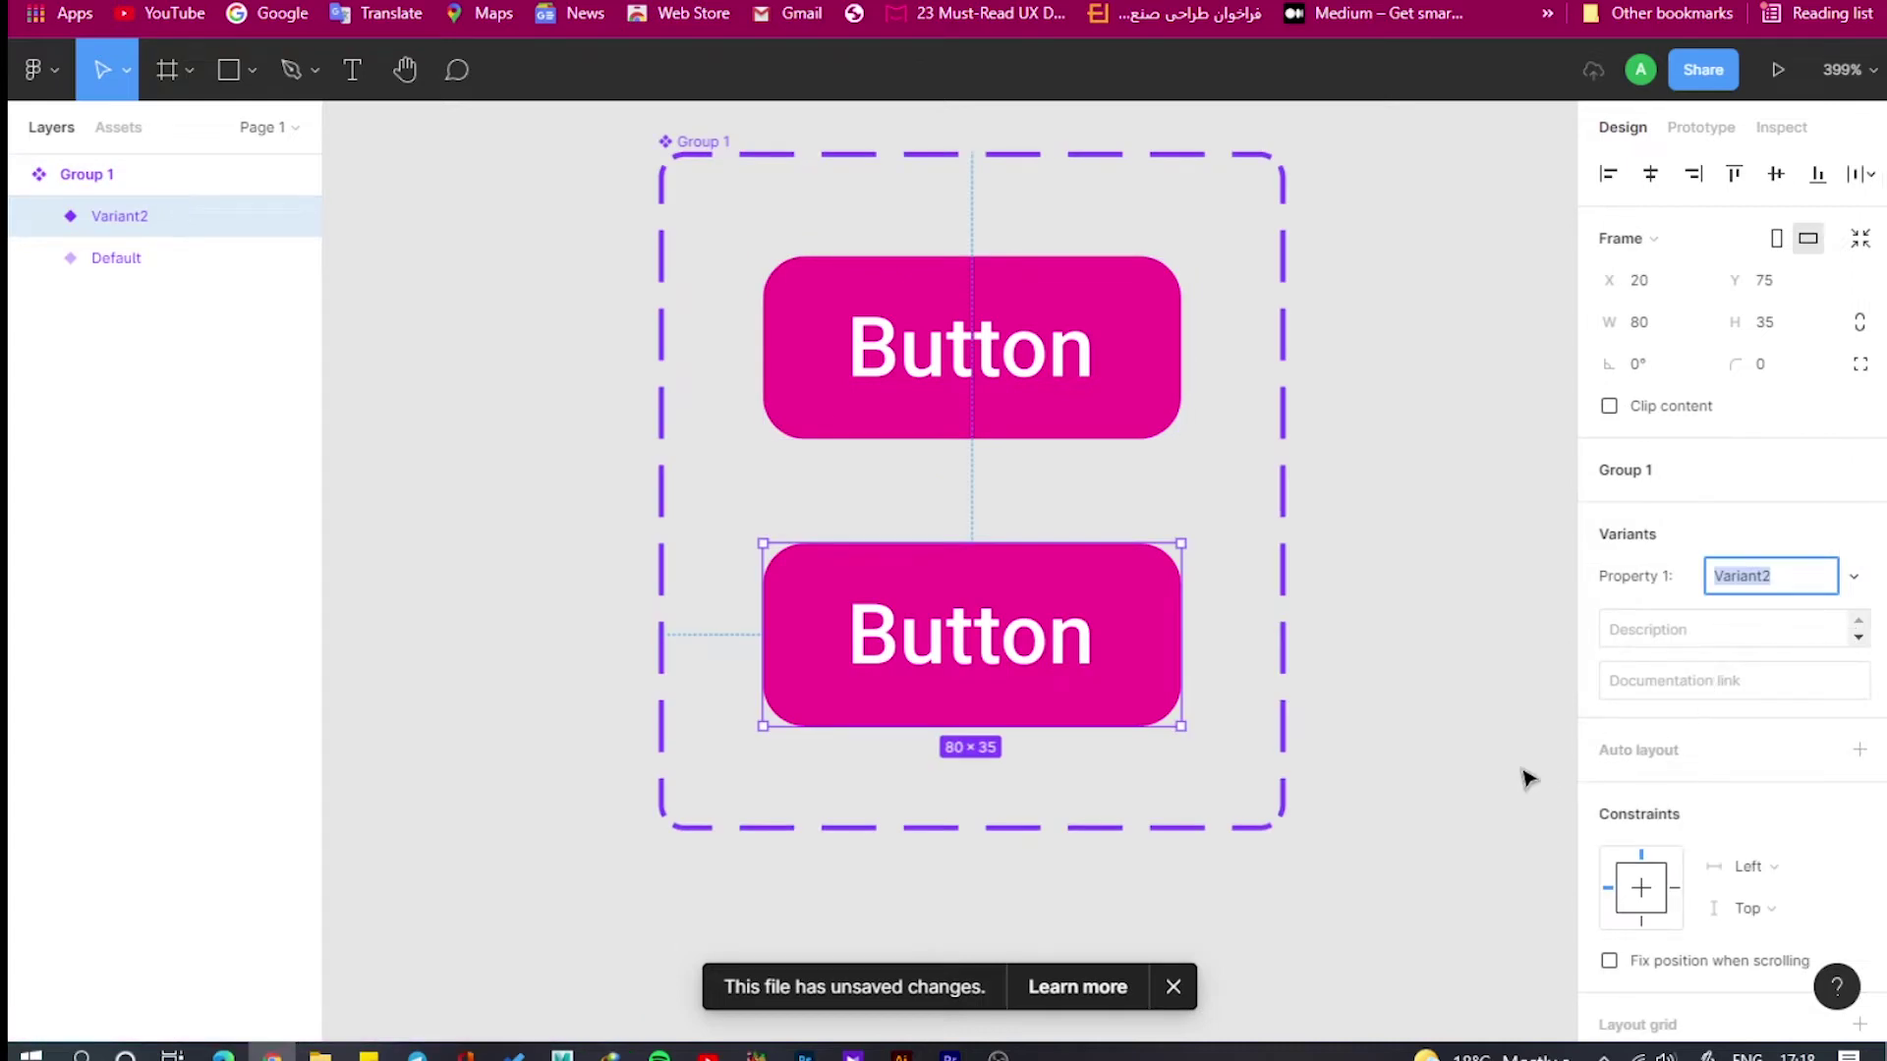
pyautogui.click(1413, 739)
# Import the akar-icons:search icon onto the canvas using the Iconify plugin.
pyautogui.rightClick(1439, 621)
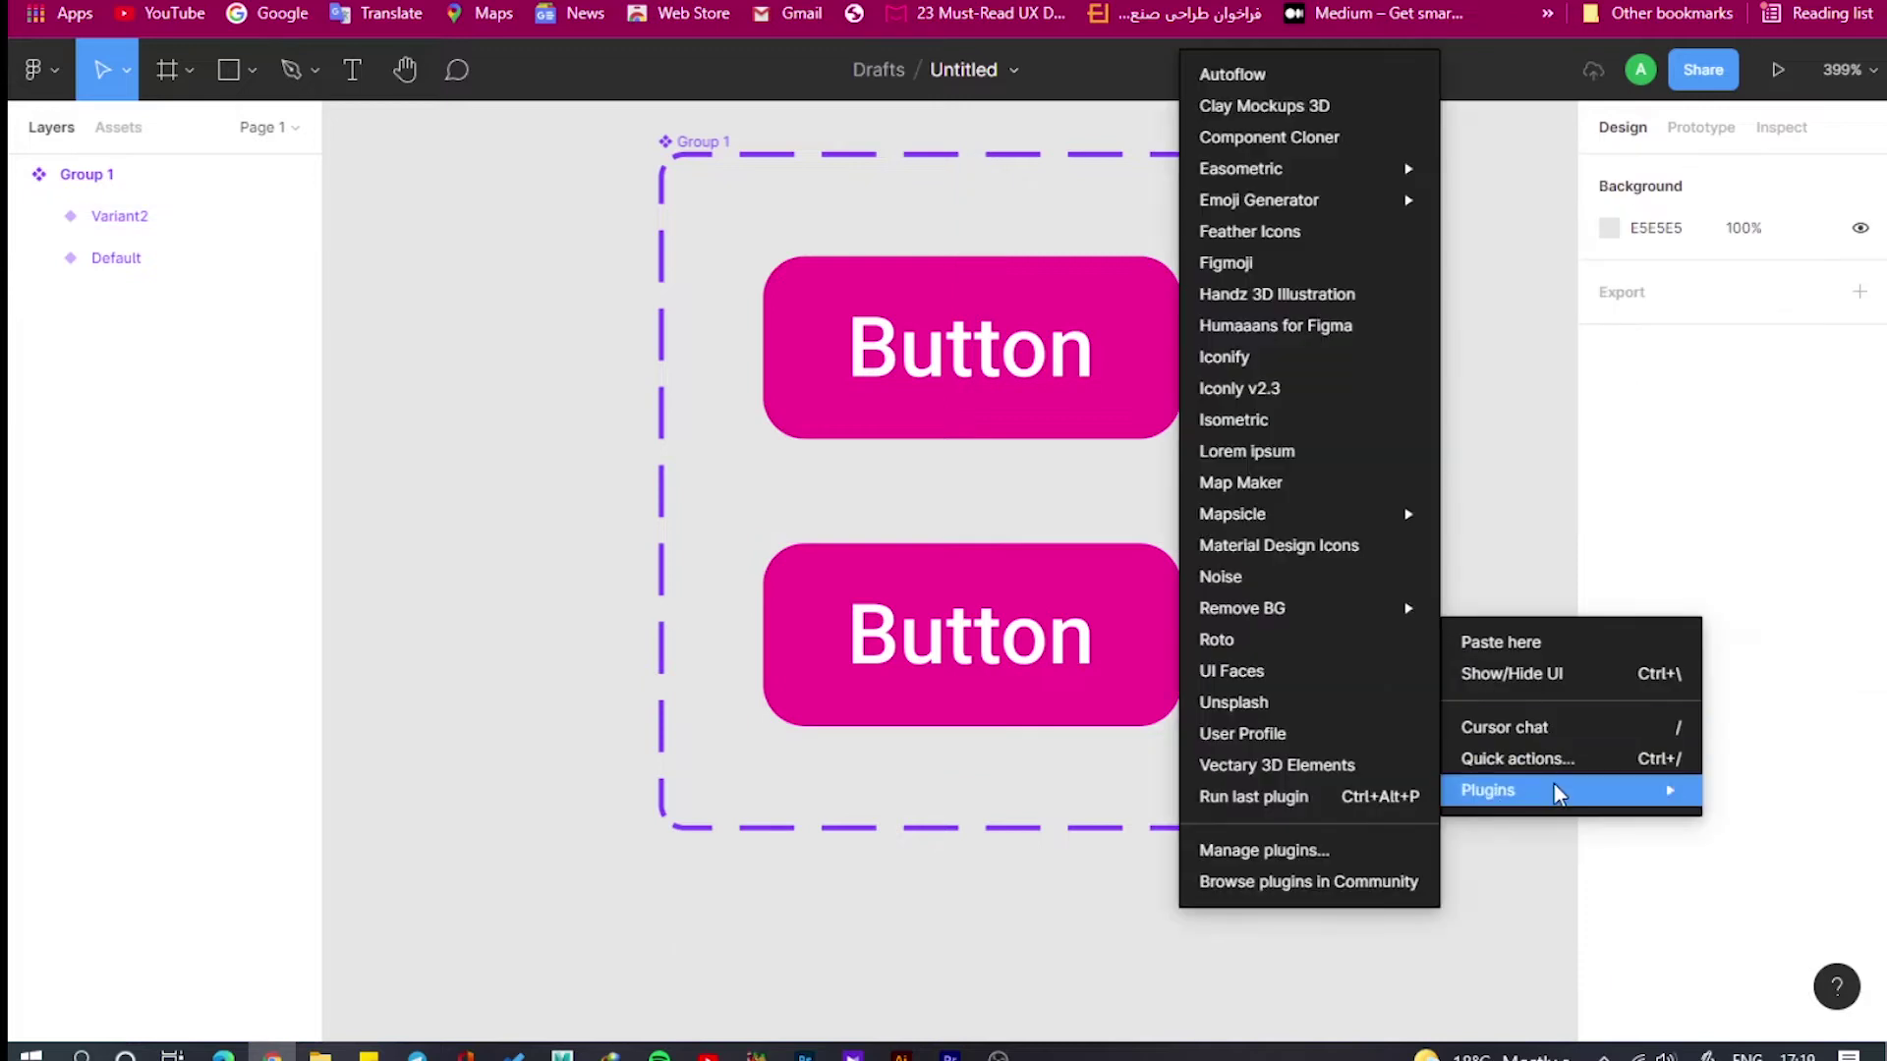
pyautogui.moveTo(1513, 792)
pyautogui.moveTo(1267, 516)
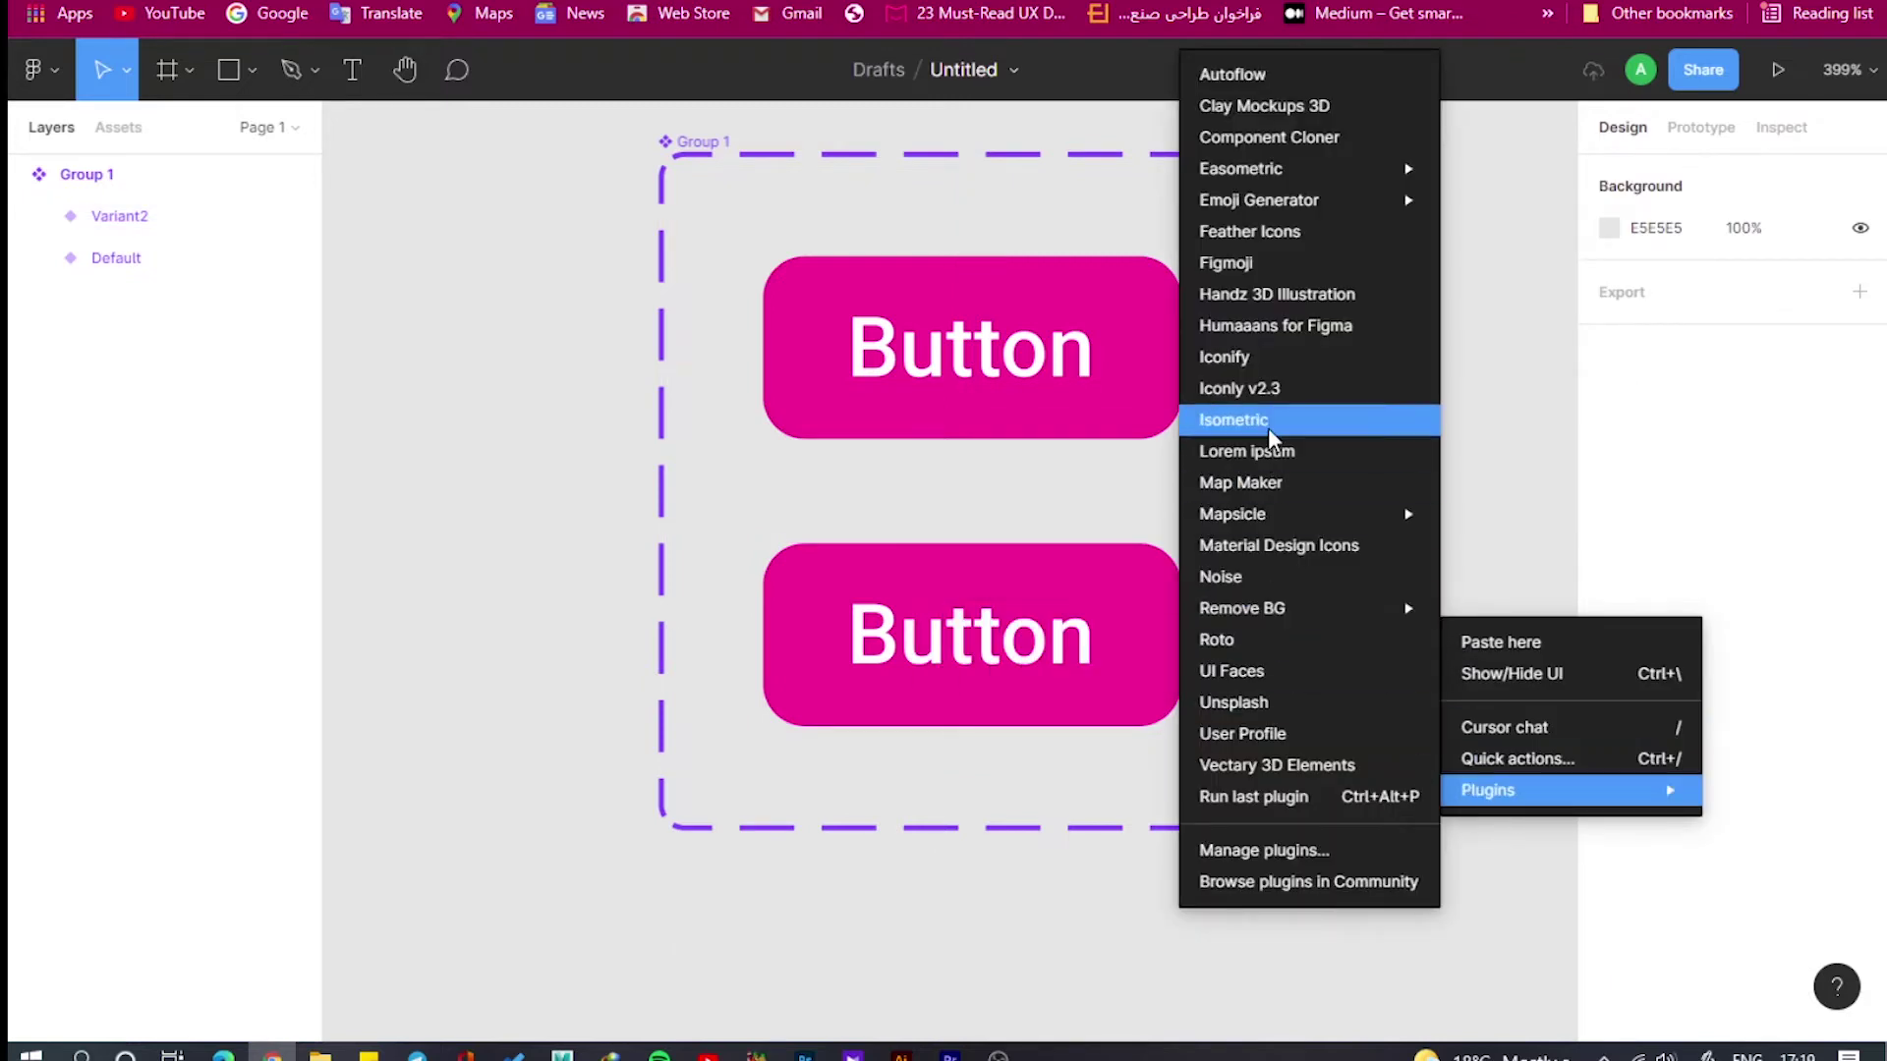
pyautogui.click(1250, 365)
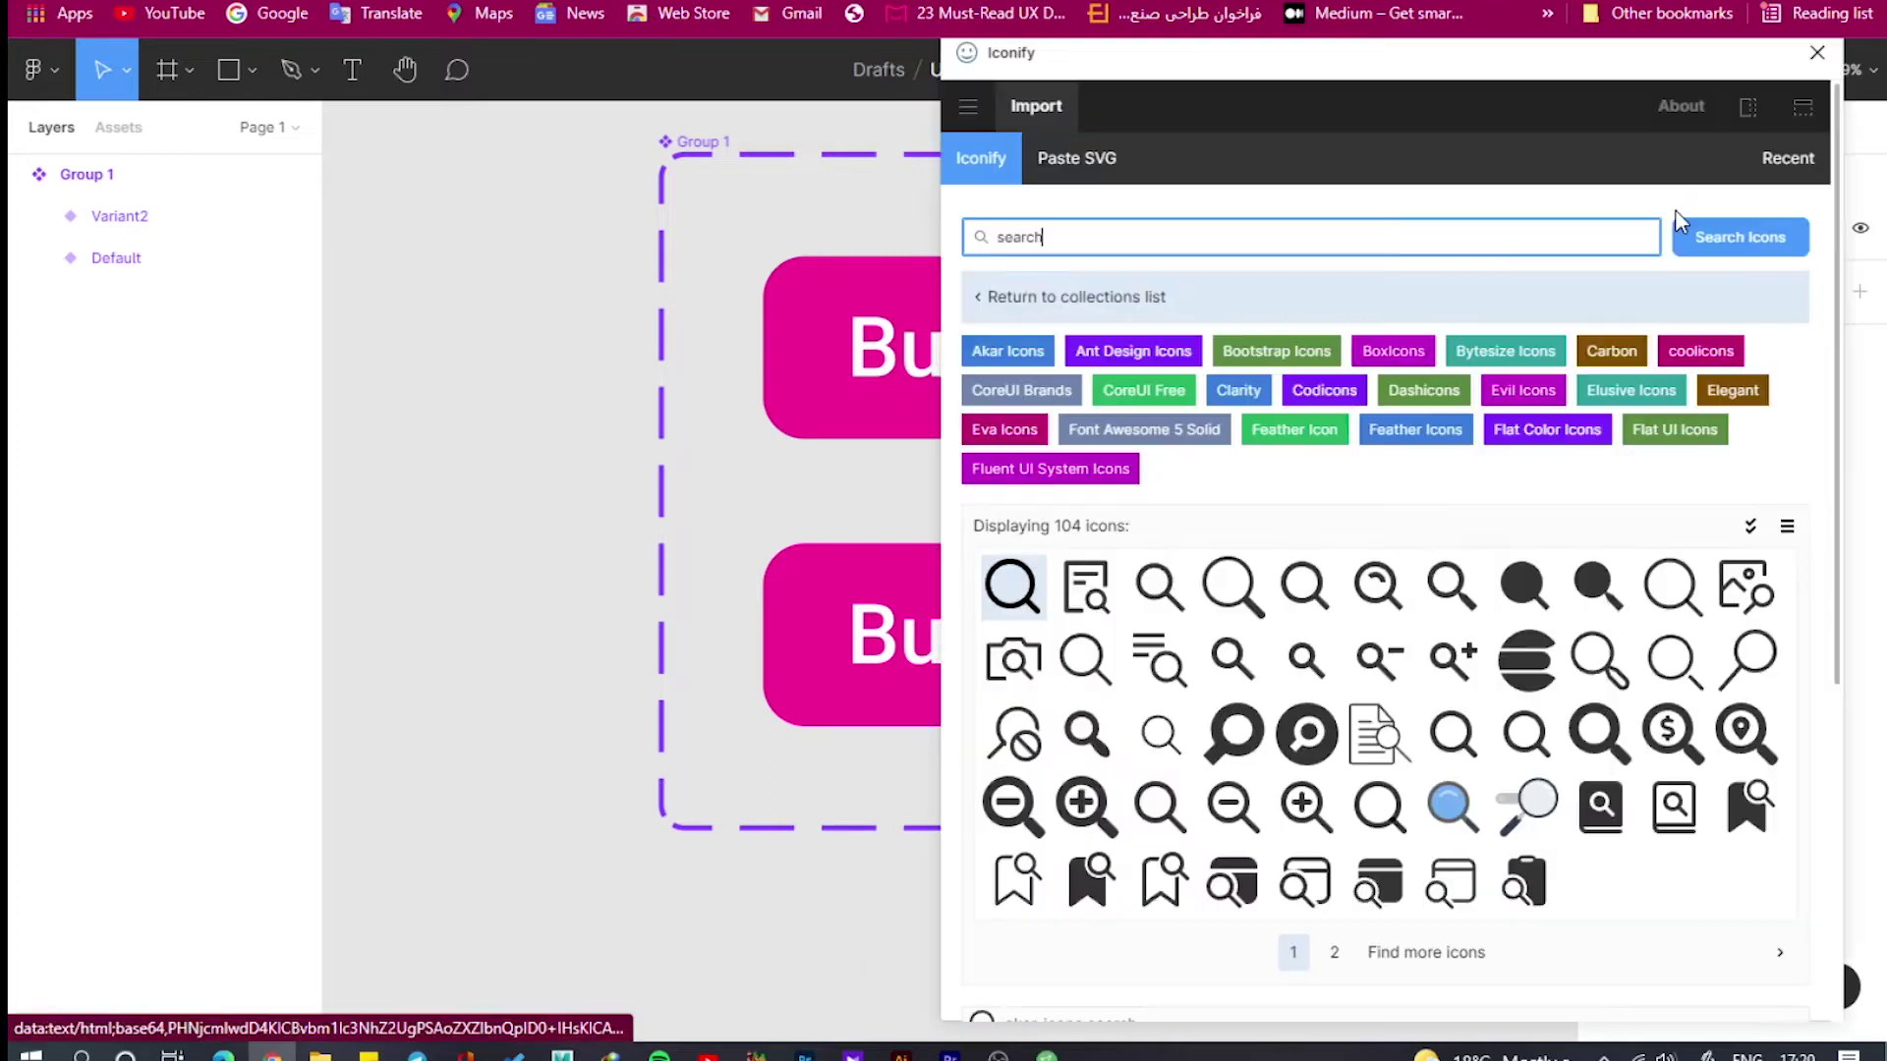
pyautogui.click(1027, 594)
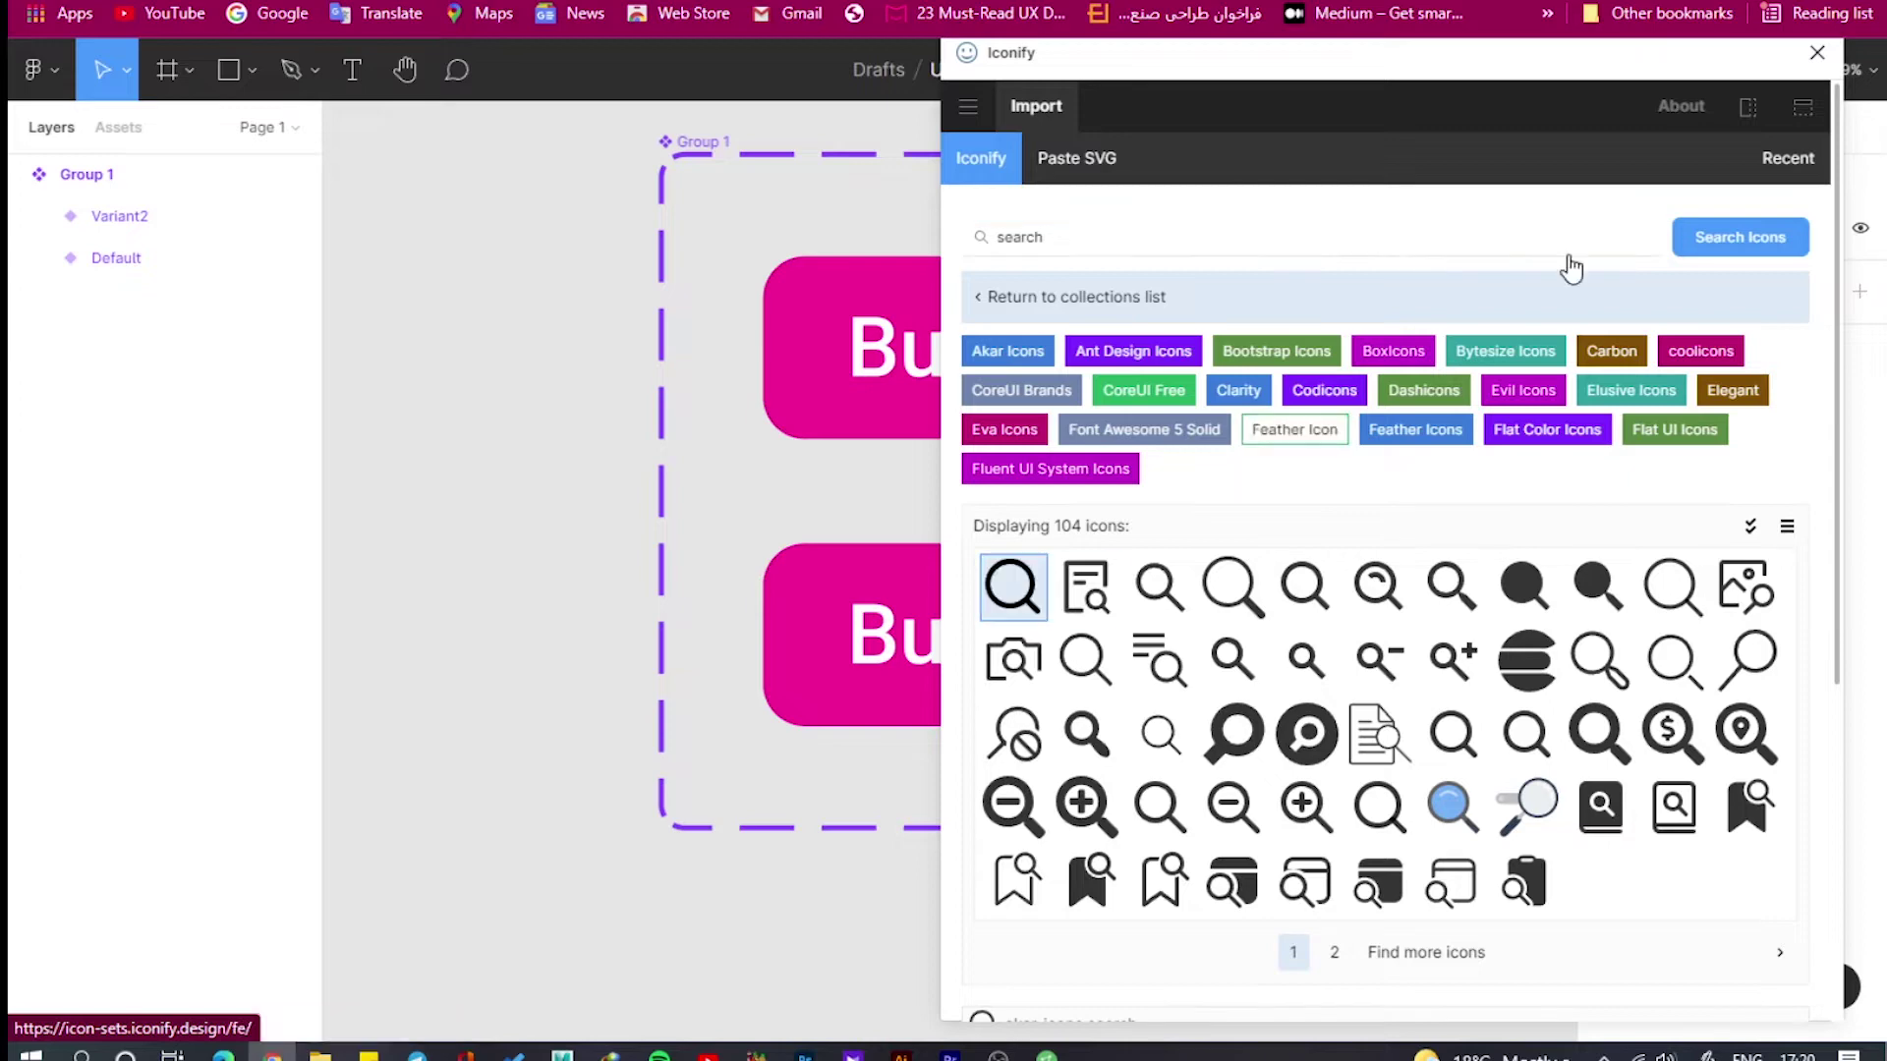
pyautogui.scroll(-5, 1601, 652)
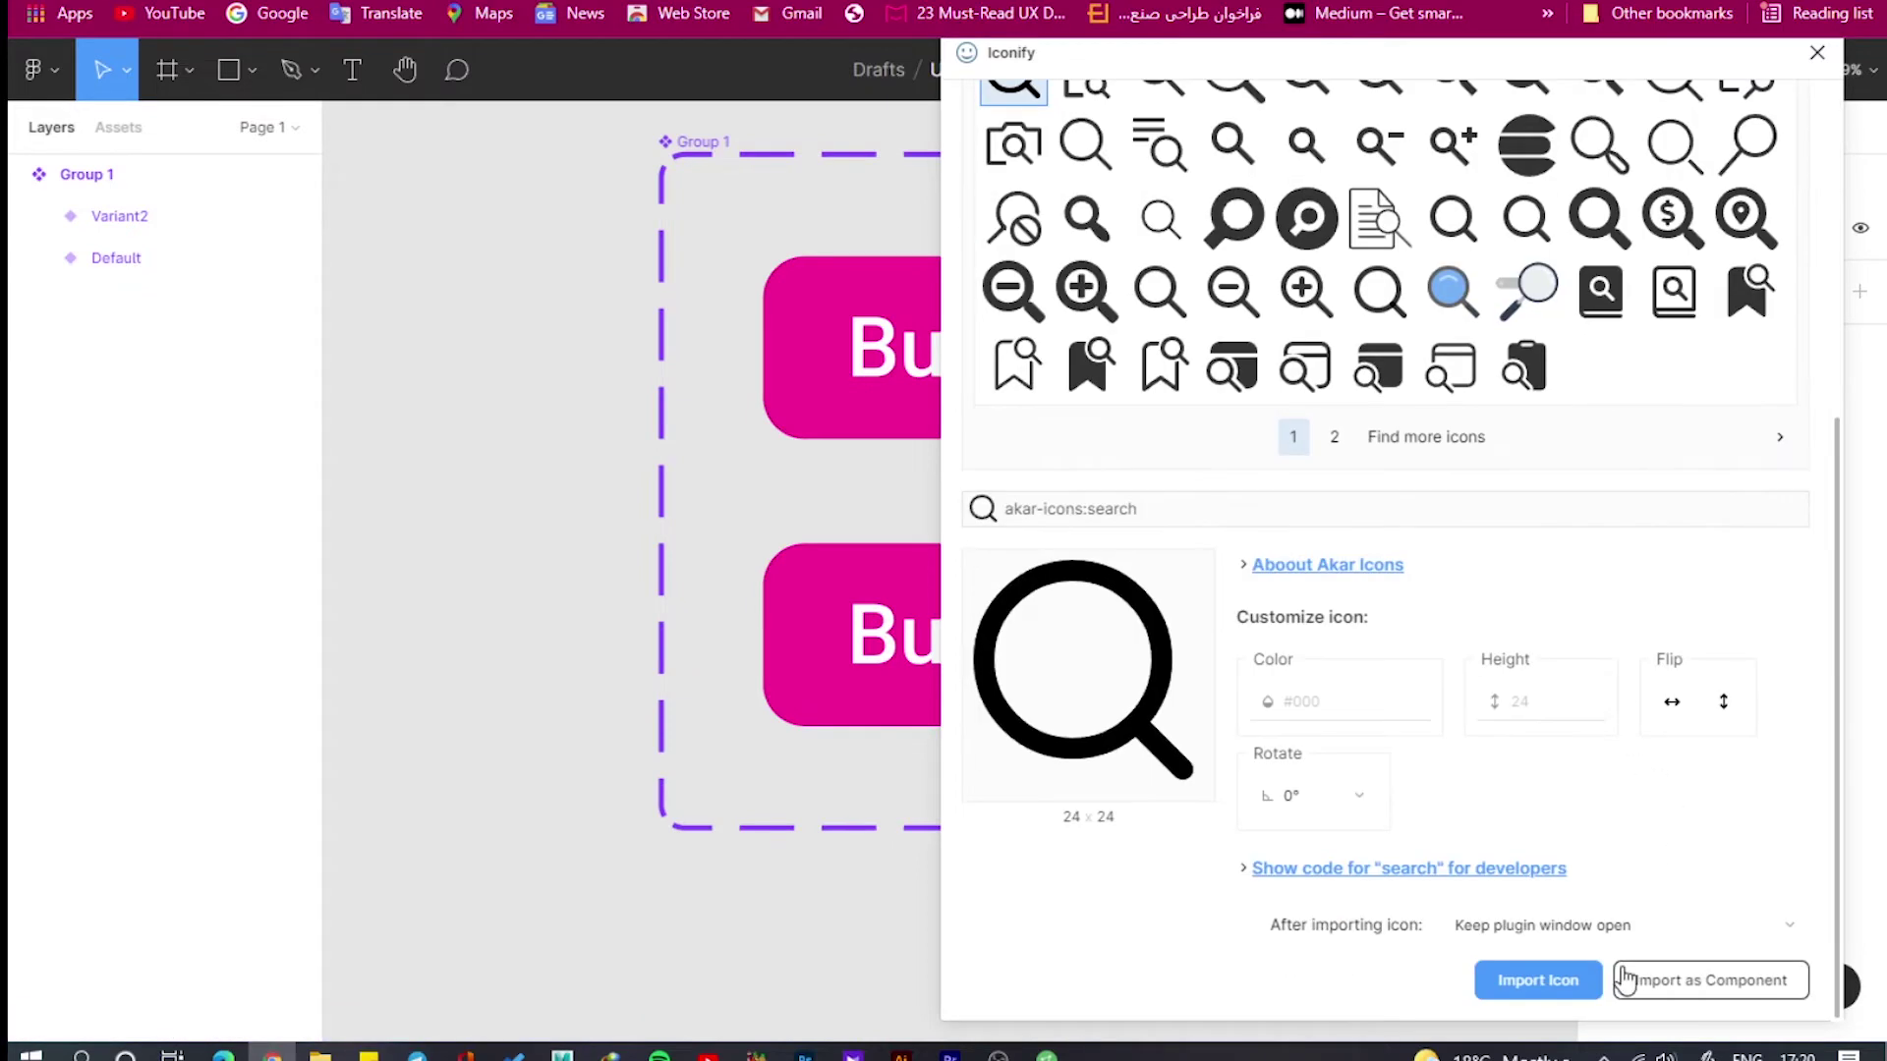
pyautogui.click(1558, 979)
pyautogui.click(1818, 54)
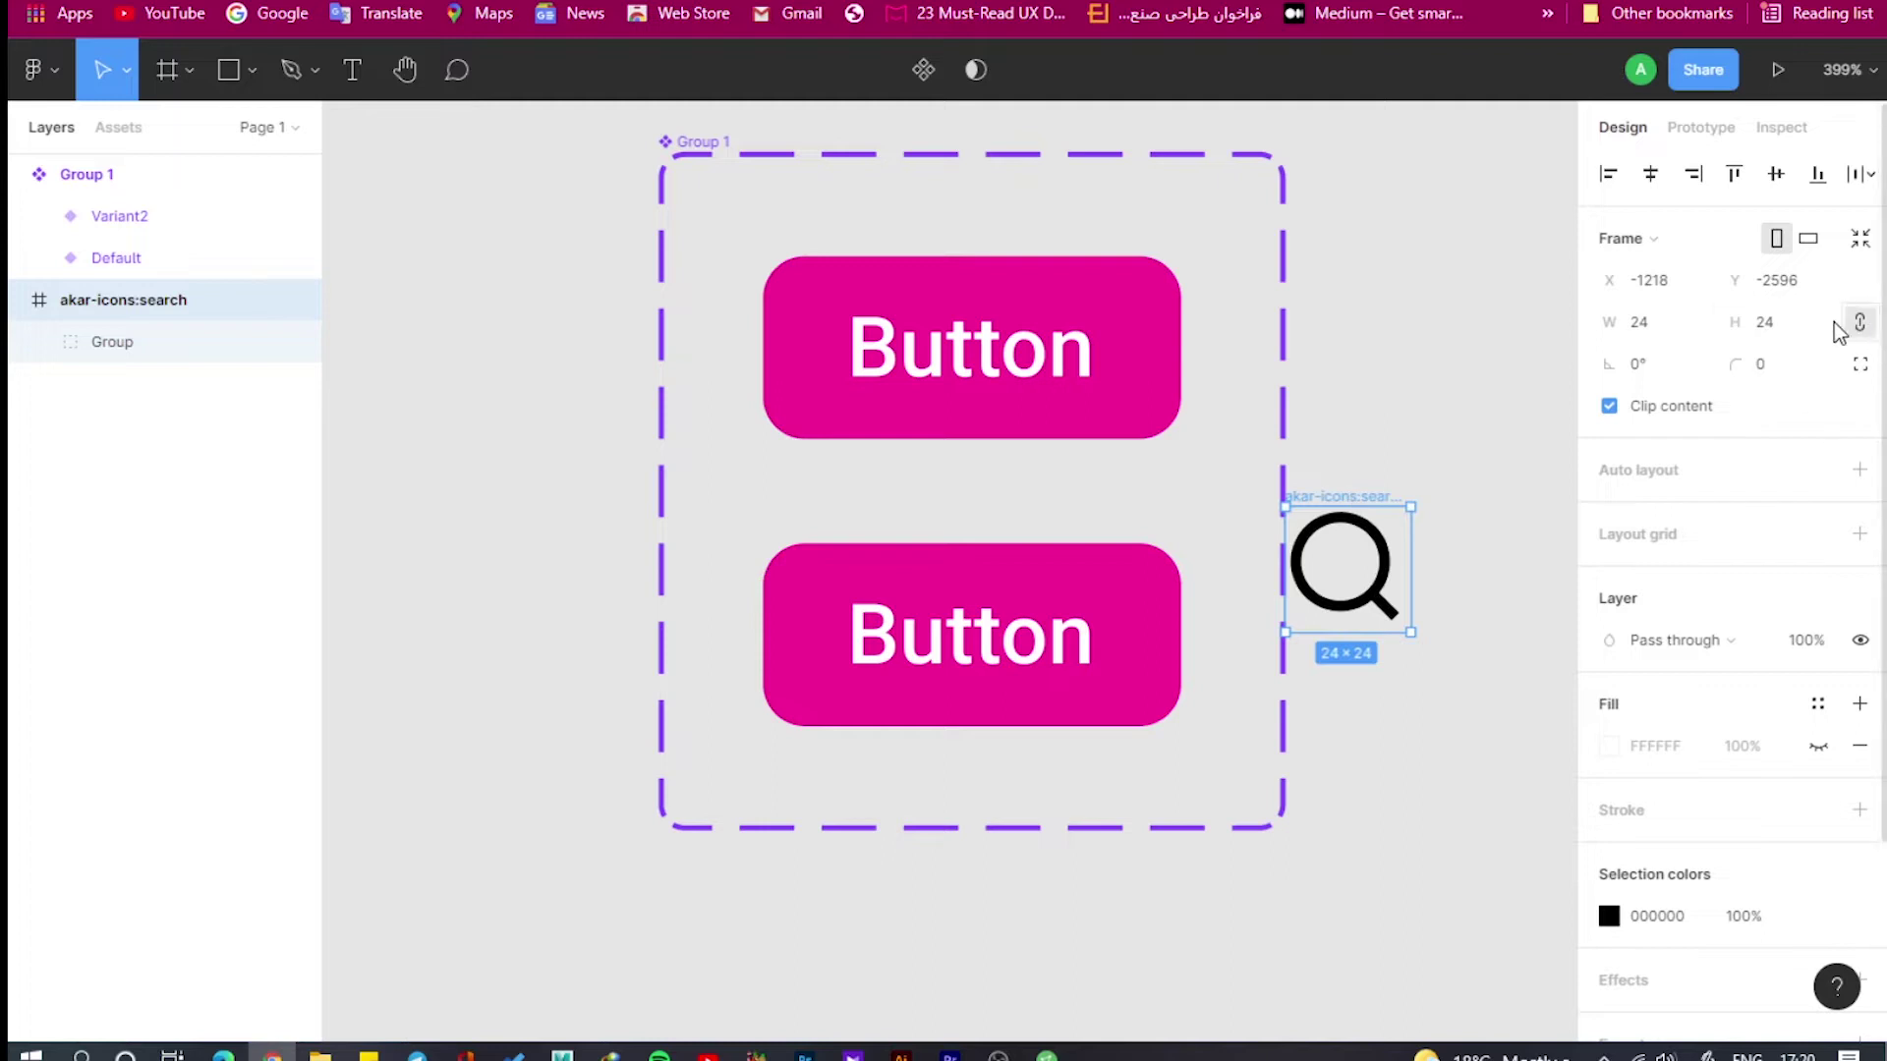
# Resize the search icon to 20 × 20 and recolor it white (FFFFFF).
pyautogui.click(1661, 318)
pyautogui.write('2')
pyautogui.write('0')
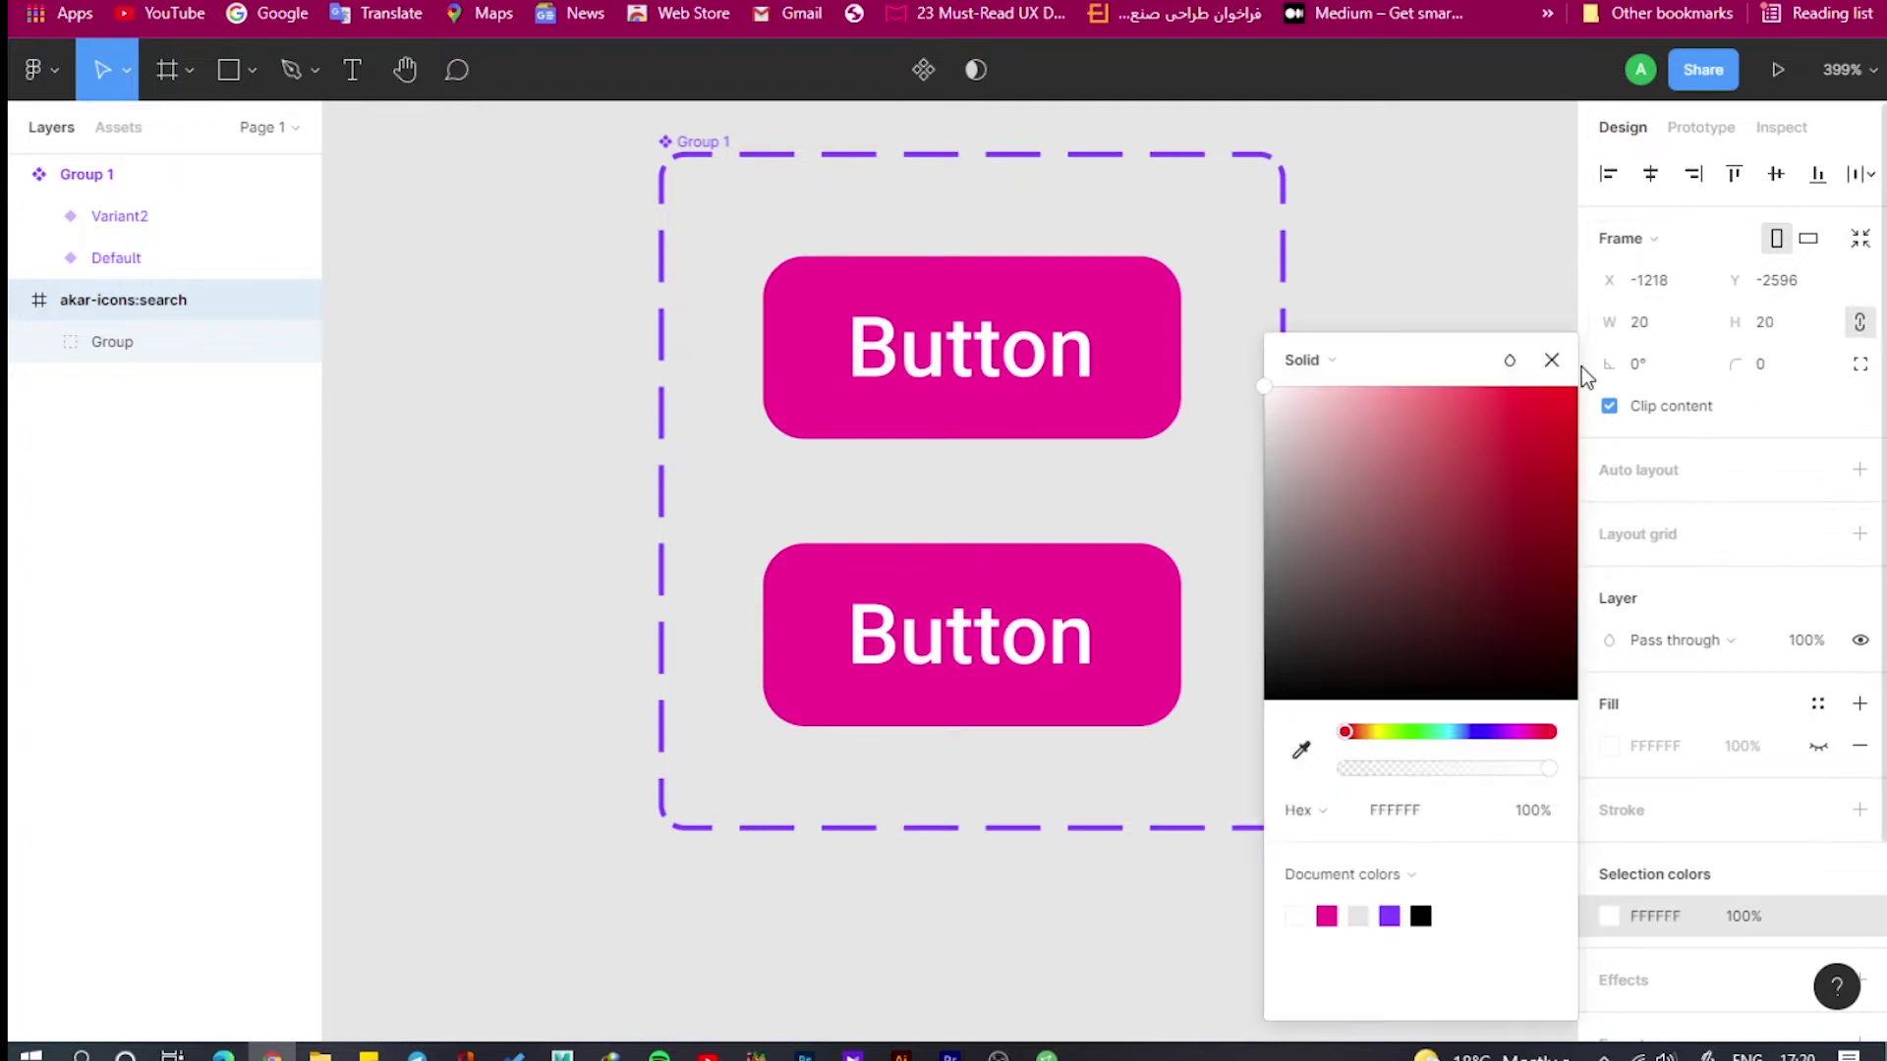
pyautogui.click(1550, 359)
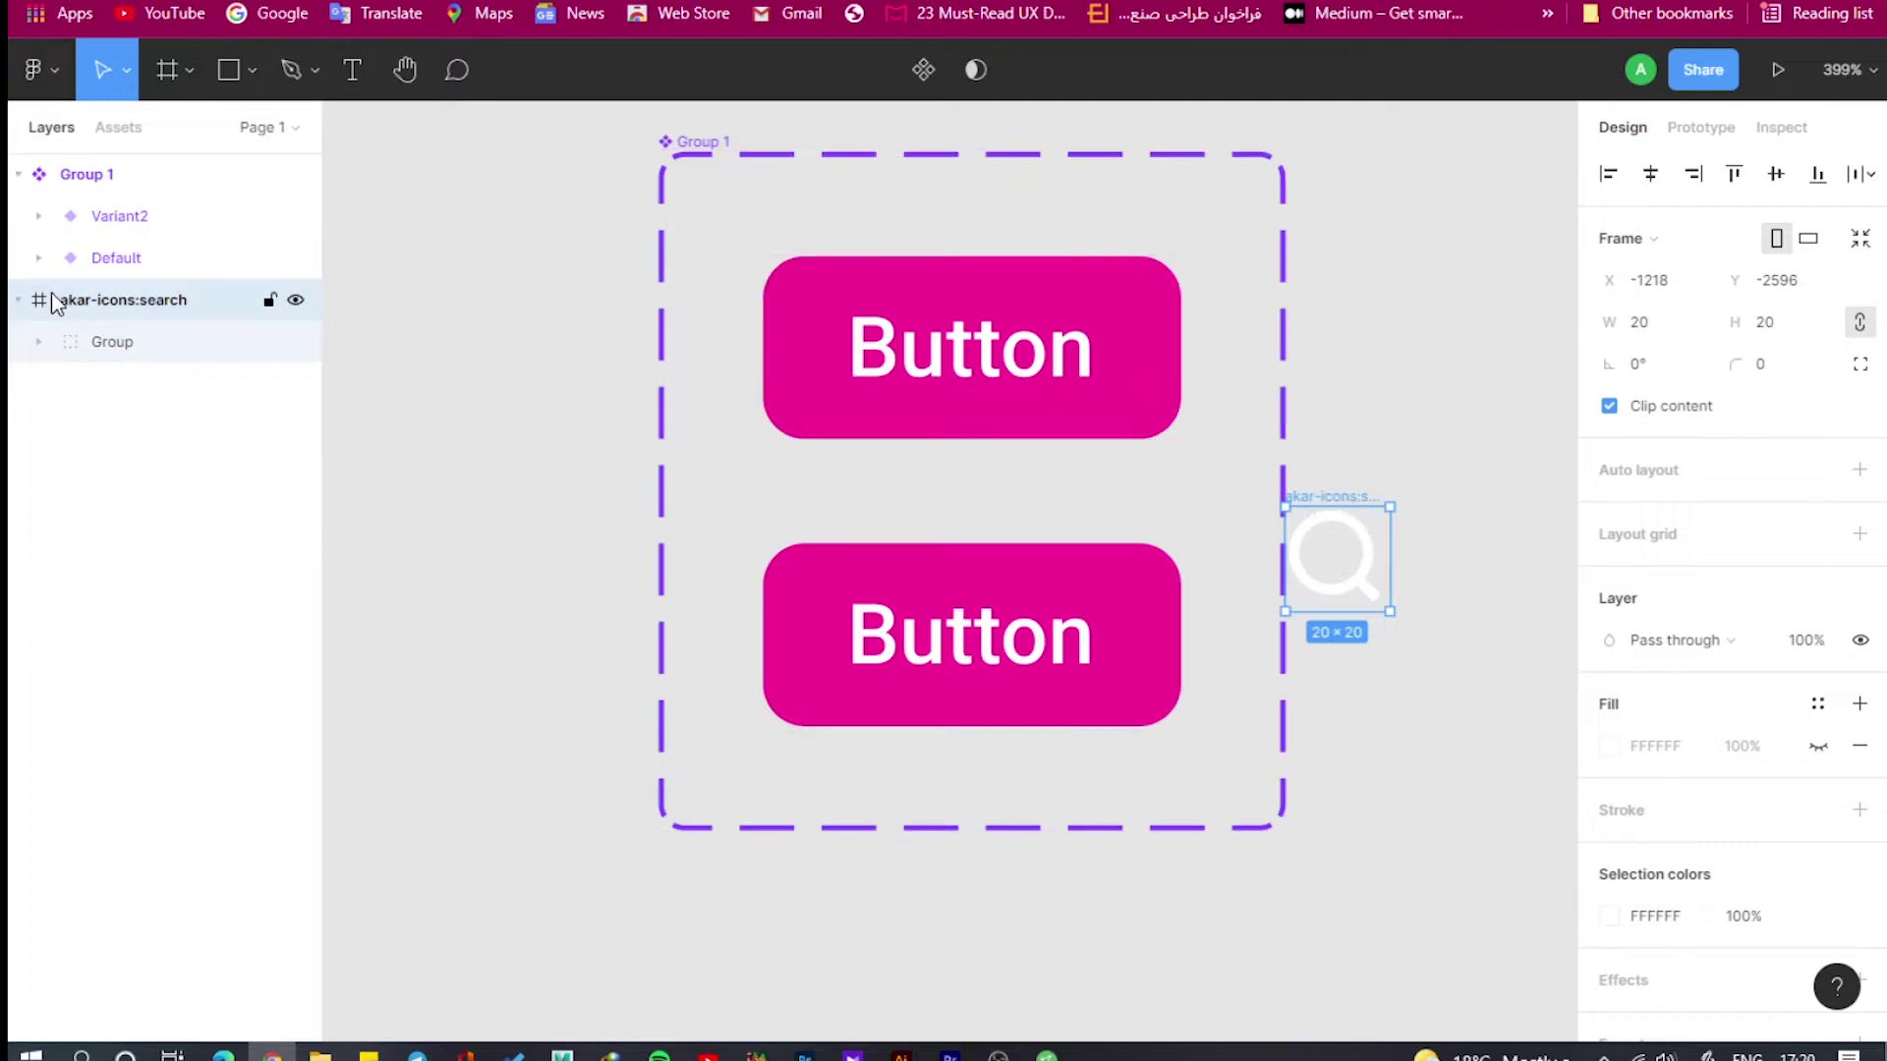
# Nest the search icon inside Variant2 and place it directly left of the "Button" label.
pyautogui.click(38, 259)
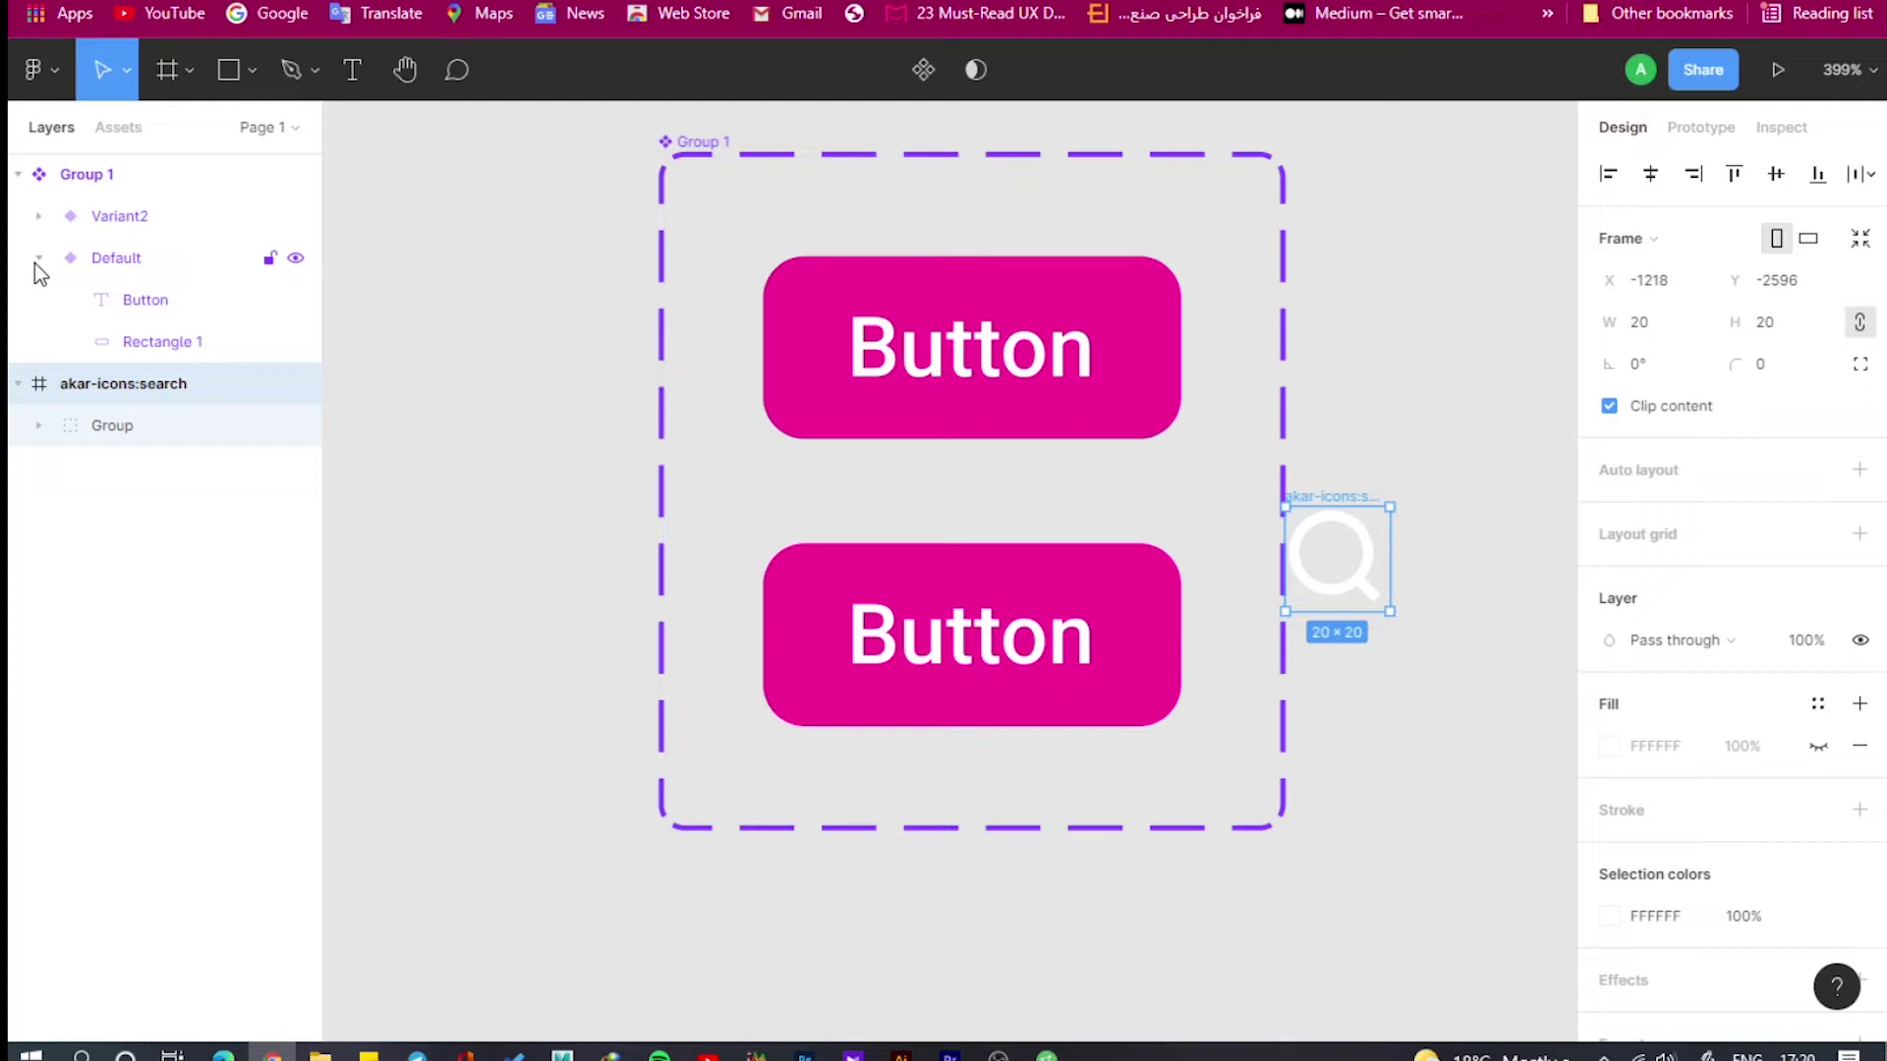
pyautogui.click(19, 384)
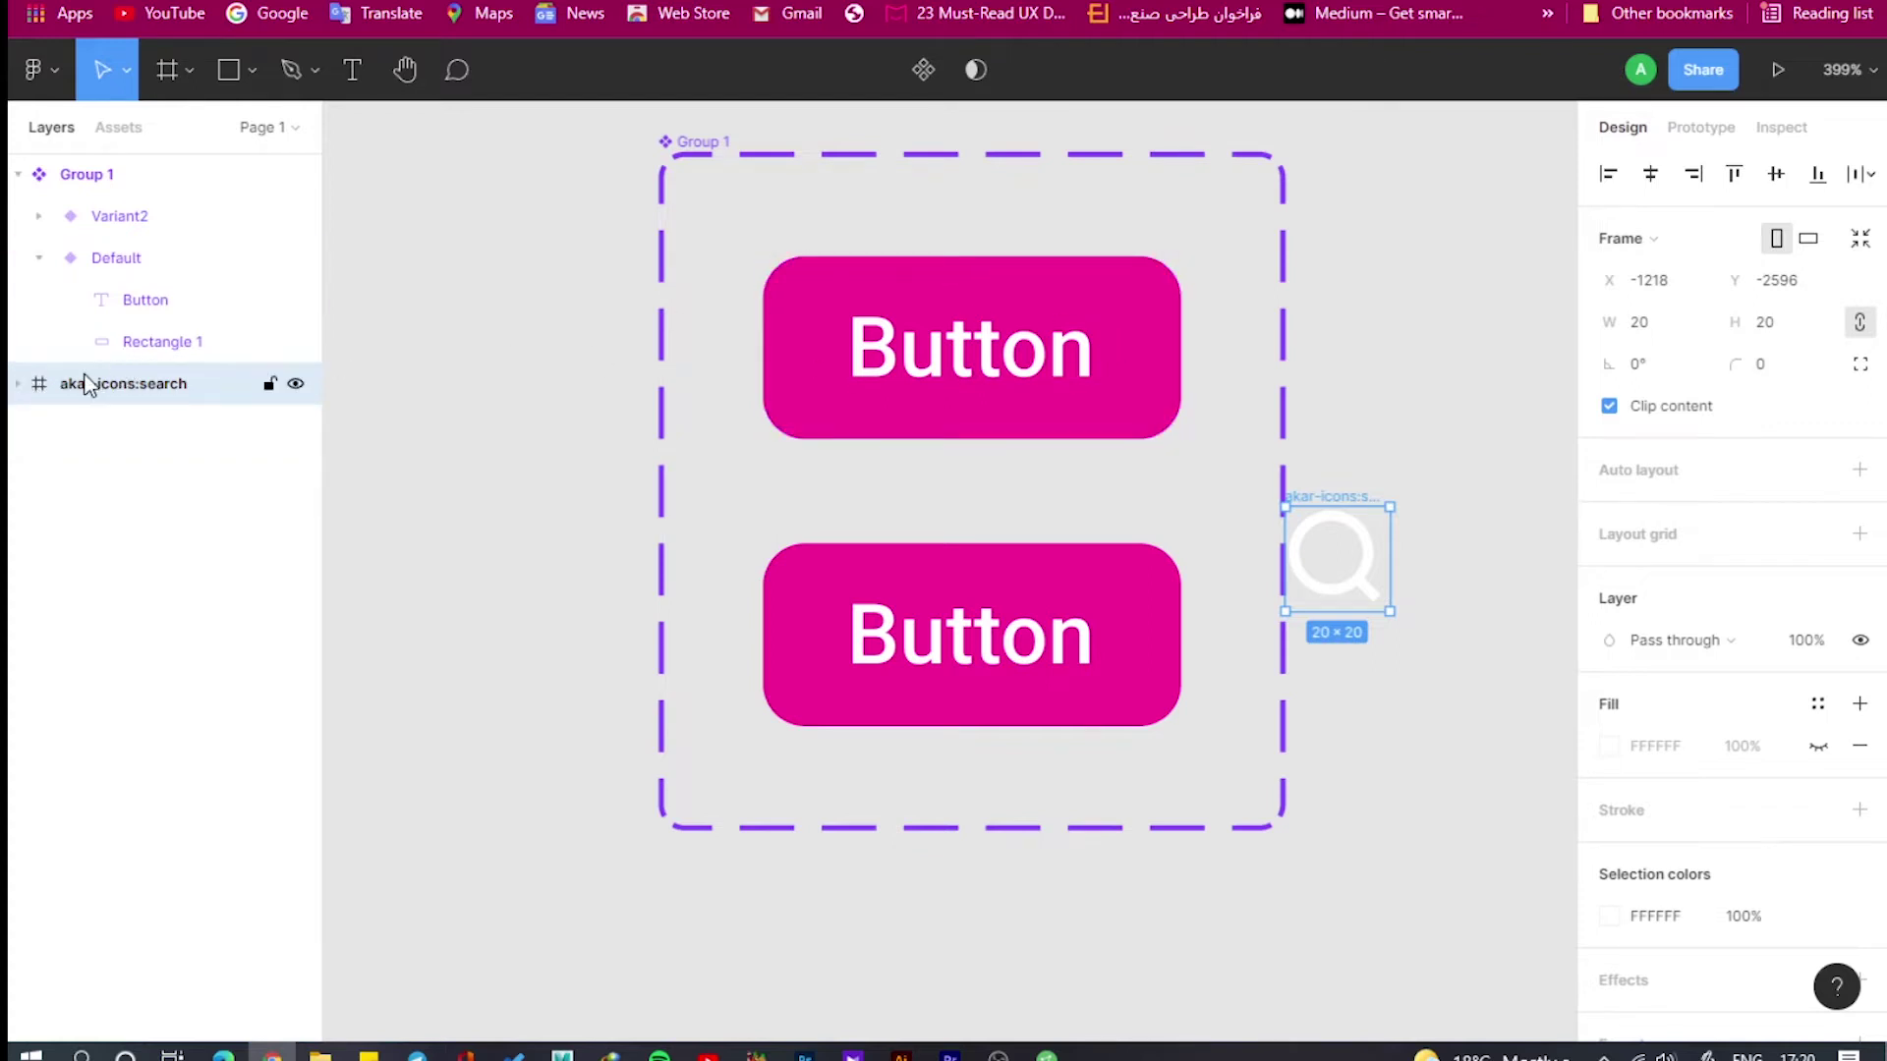
pyautogui.moveTo(87, 381); pyautogui.dragTo(134, 373)
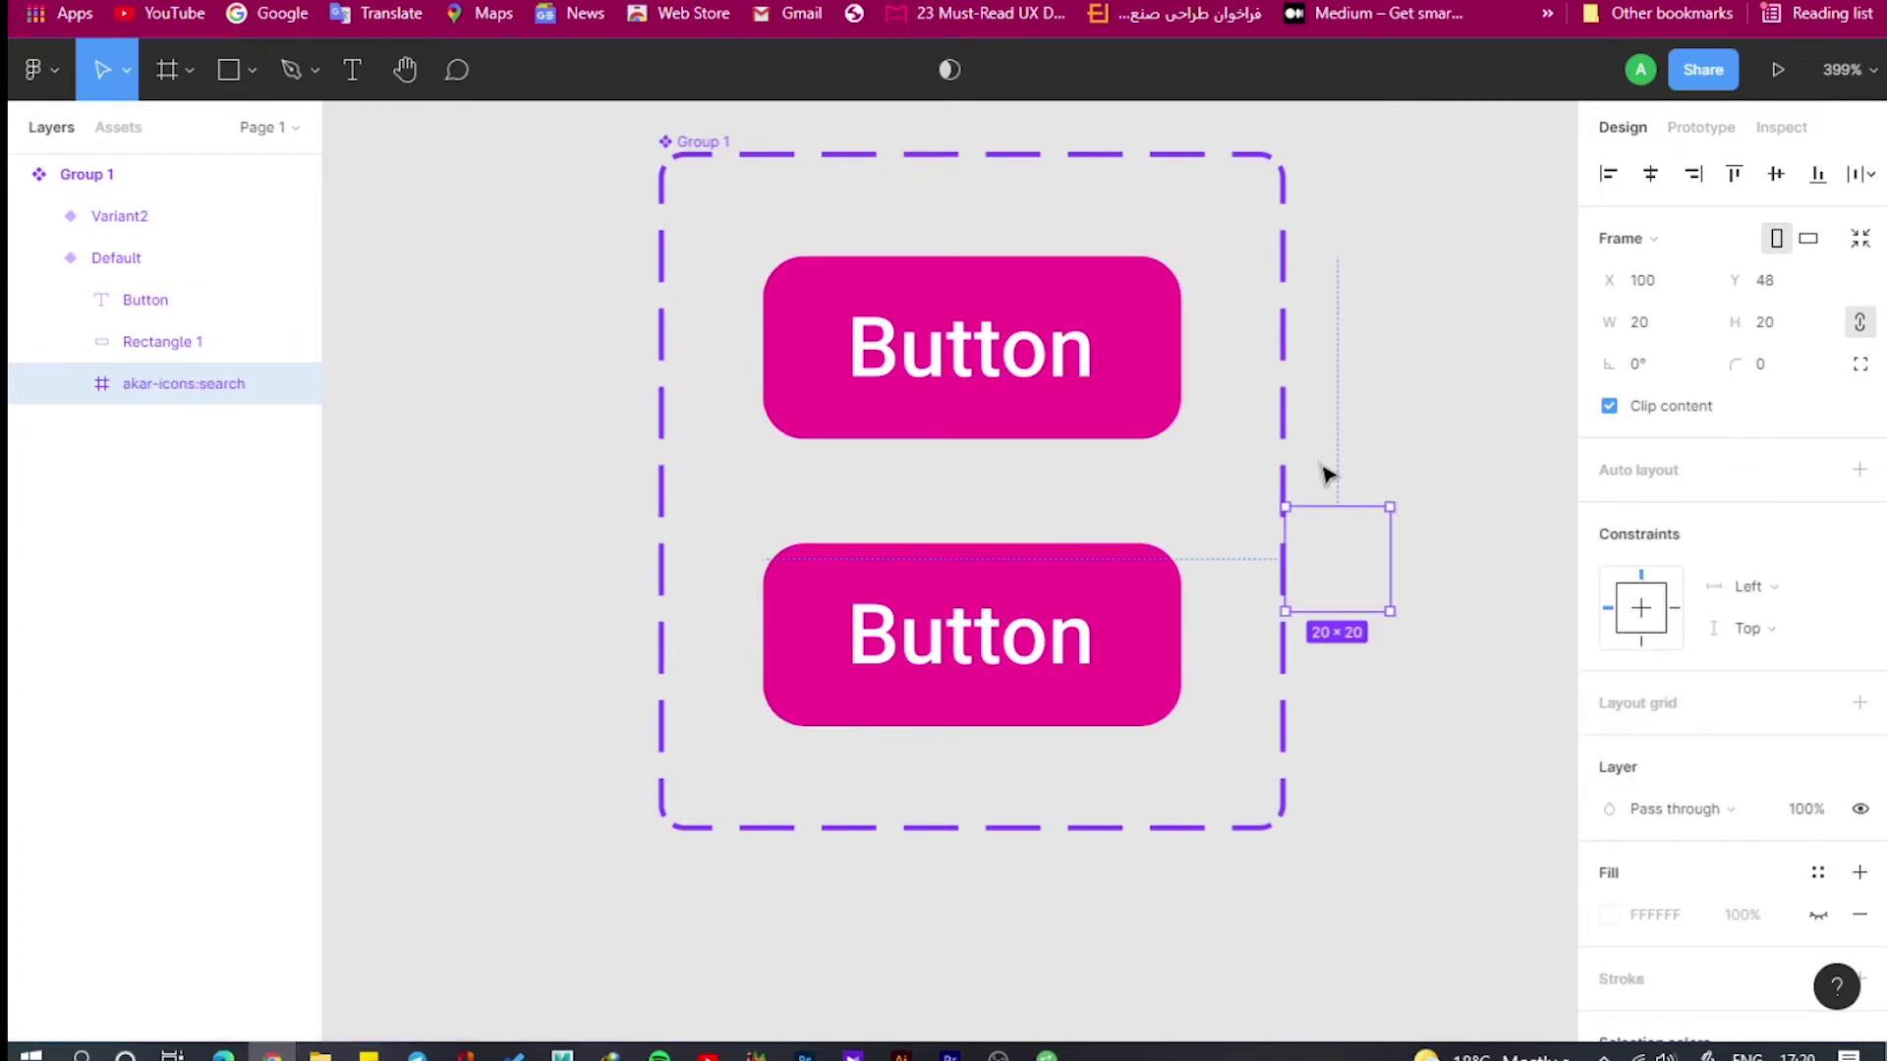
pyautogui.moveTo(1009, 611); pyautogui.dragTo(791, 623)
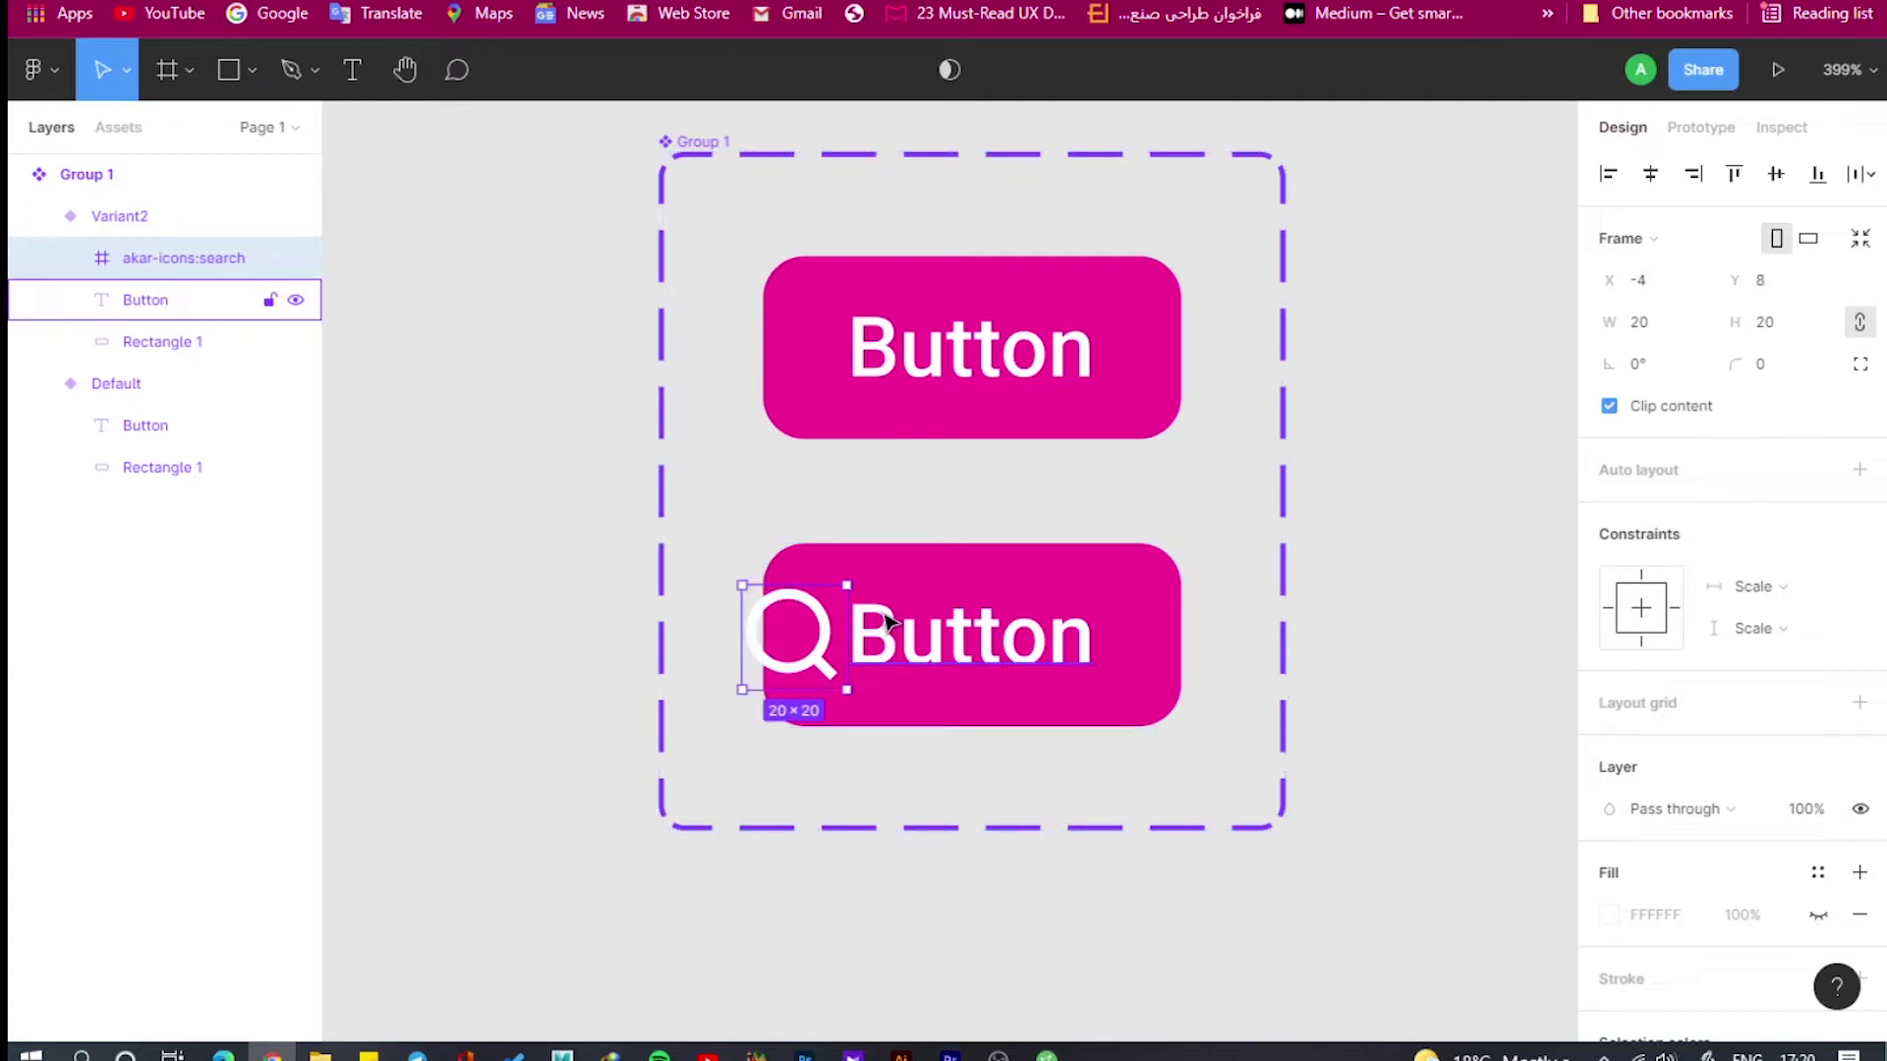
pyautogui.click(1111, 629)
pyautogui.moveTo(1185, 623); pyautogui.dragTo(1259, 612)
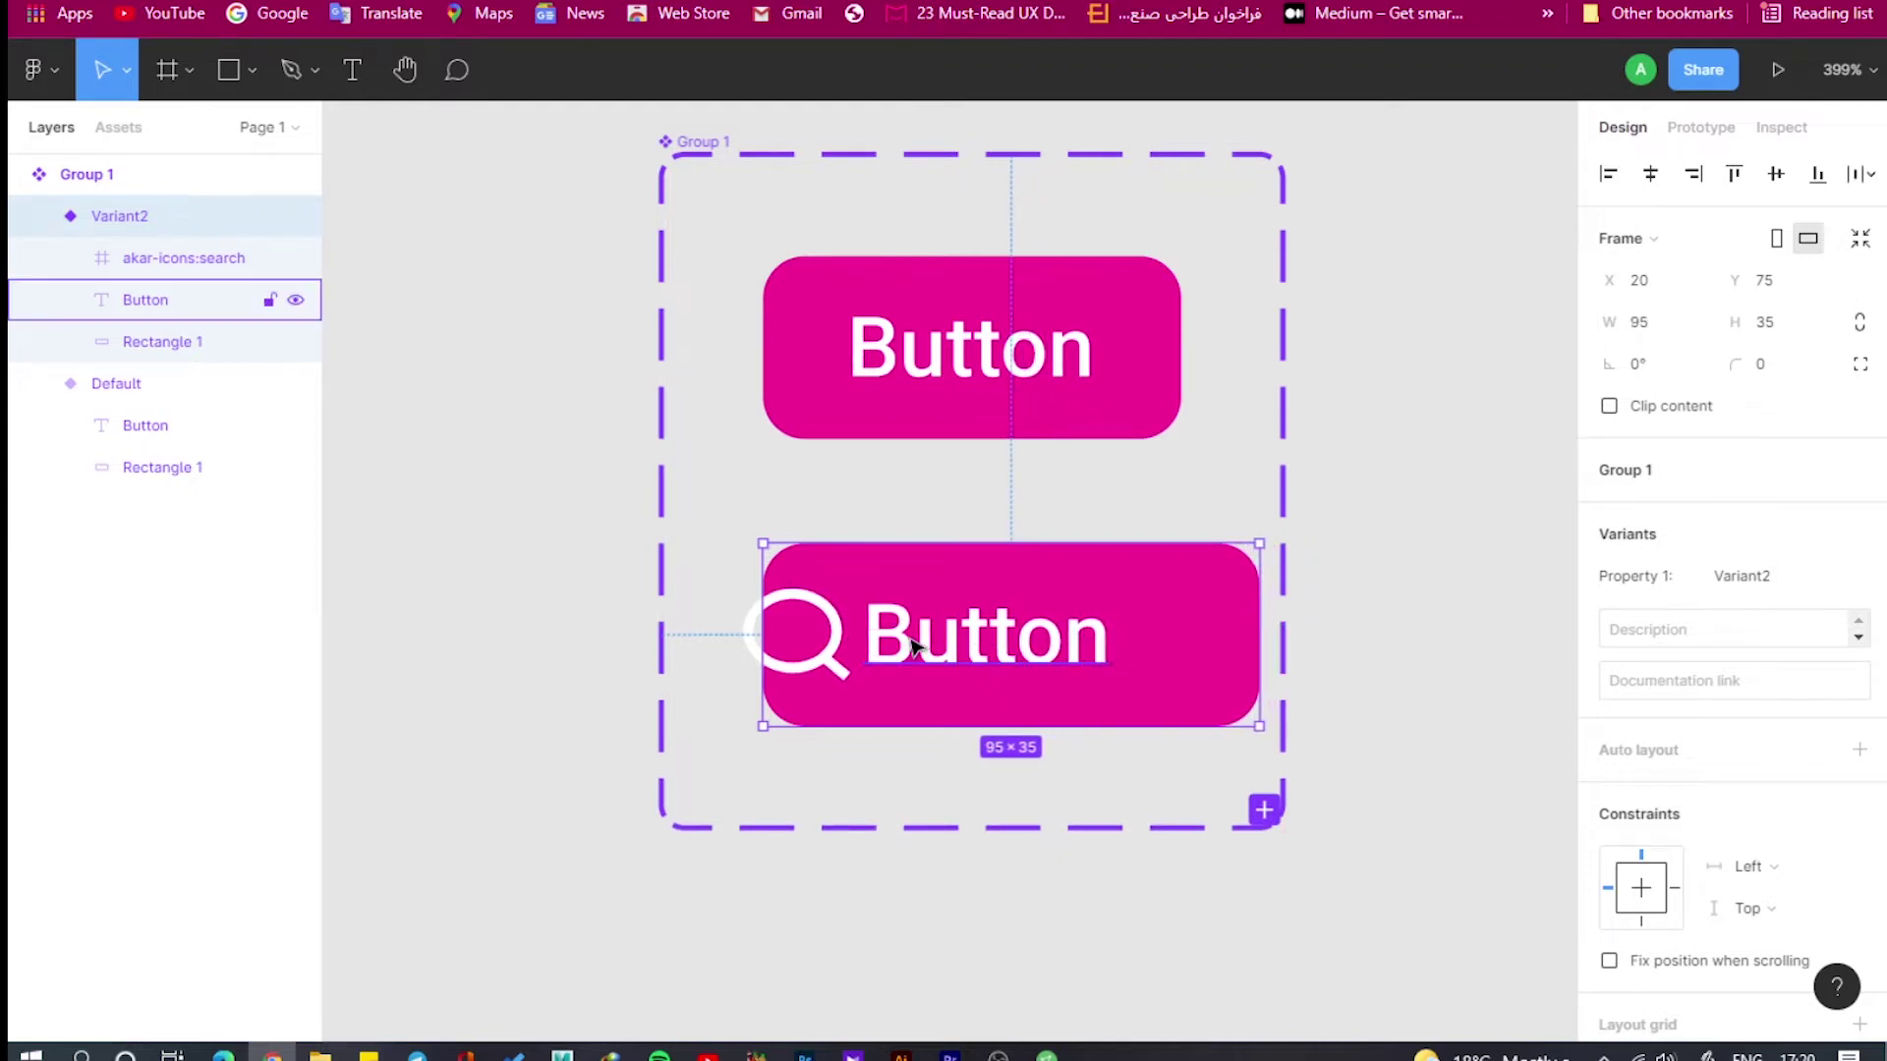
pyautogui.hotkey('ctrl', 'z')
# Widen Variant2's pink Rectangle 1 equally on both sides to about 108 px.
pyautogui.click(156, 464)
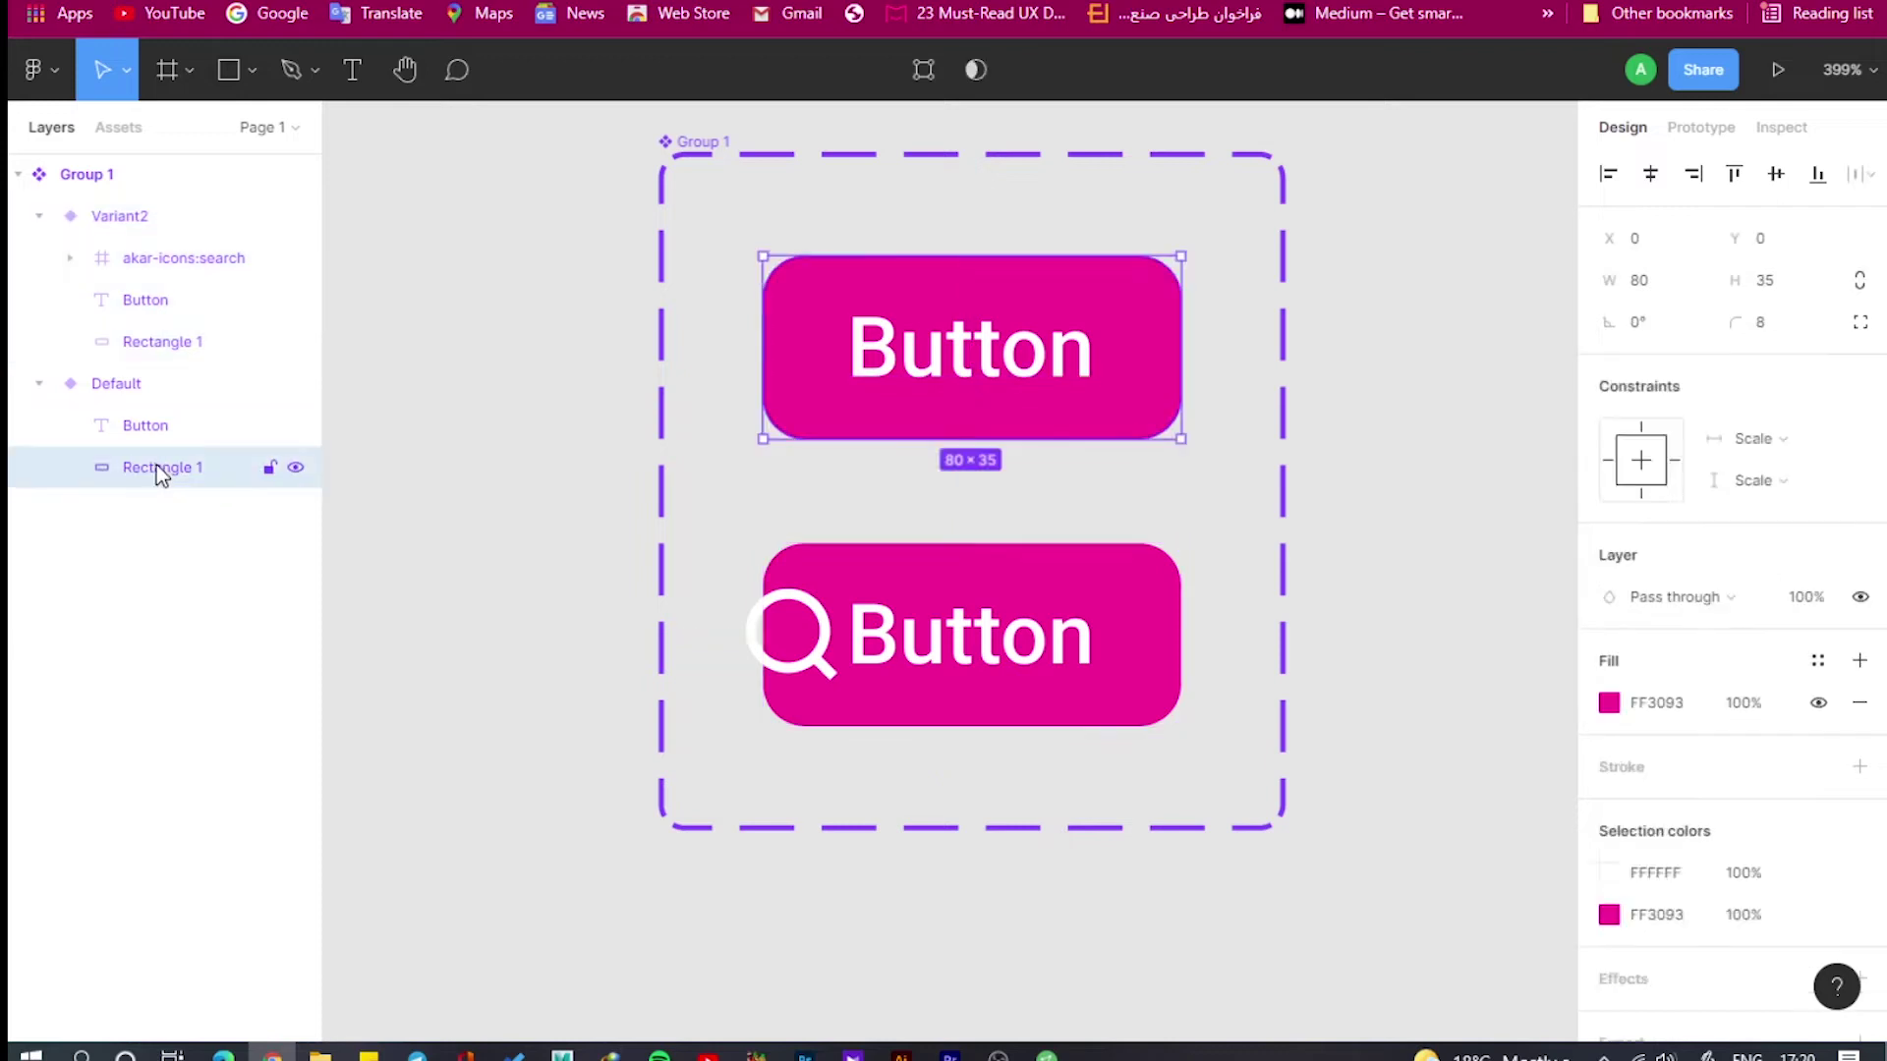
pyautogui.click(216, 344)
pyautogui.moveTo(763, 626); pyautogui.dragTo(690, 629)
# Move Variant2's "Button" label right to X 28 and nudge the search icon to X 0.
pyautogui.click(926, 648)
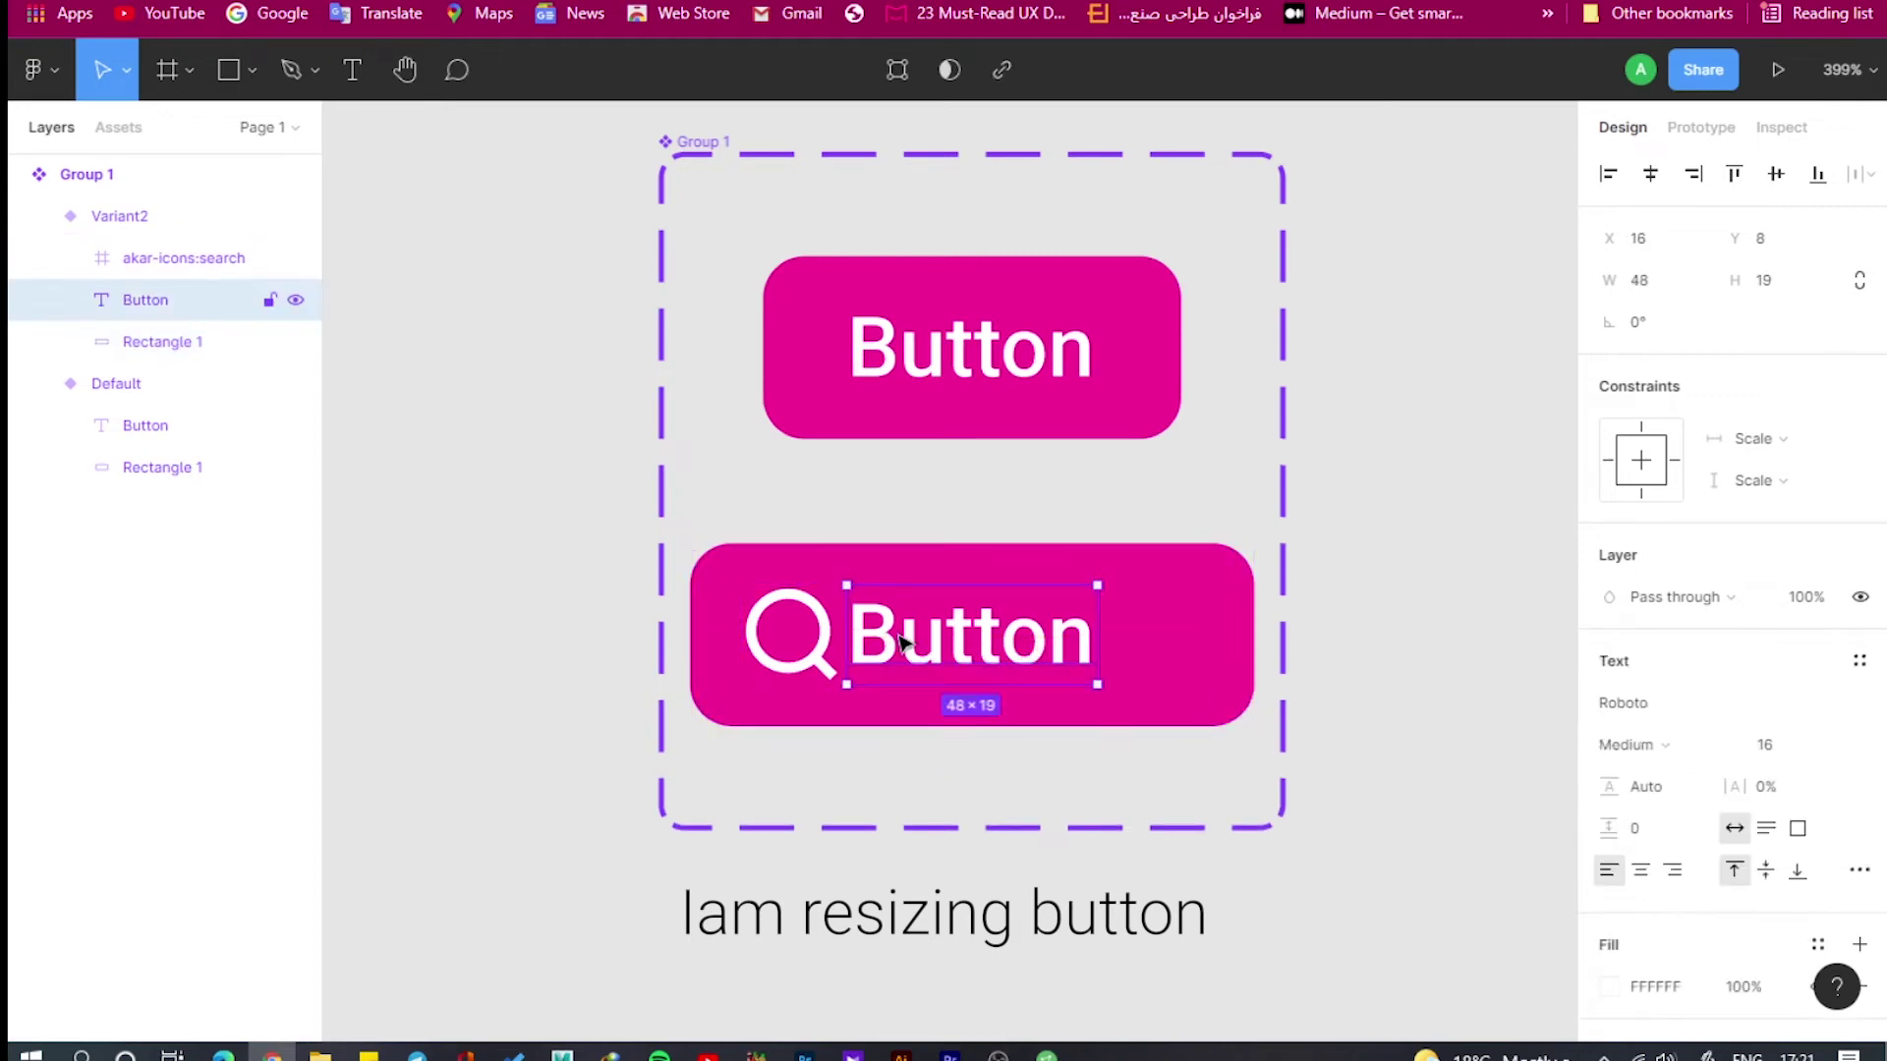
pyautogui.moveTo(902, 637); pyautogui.dragTo(964, 640)
pyautogui.hotkey('shift', 'Tab')
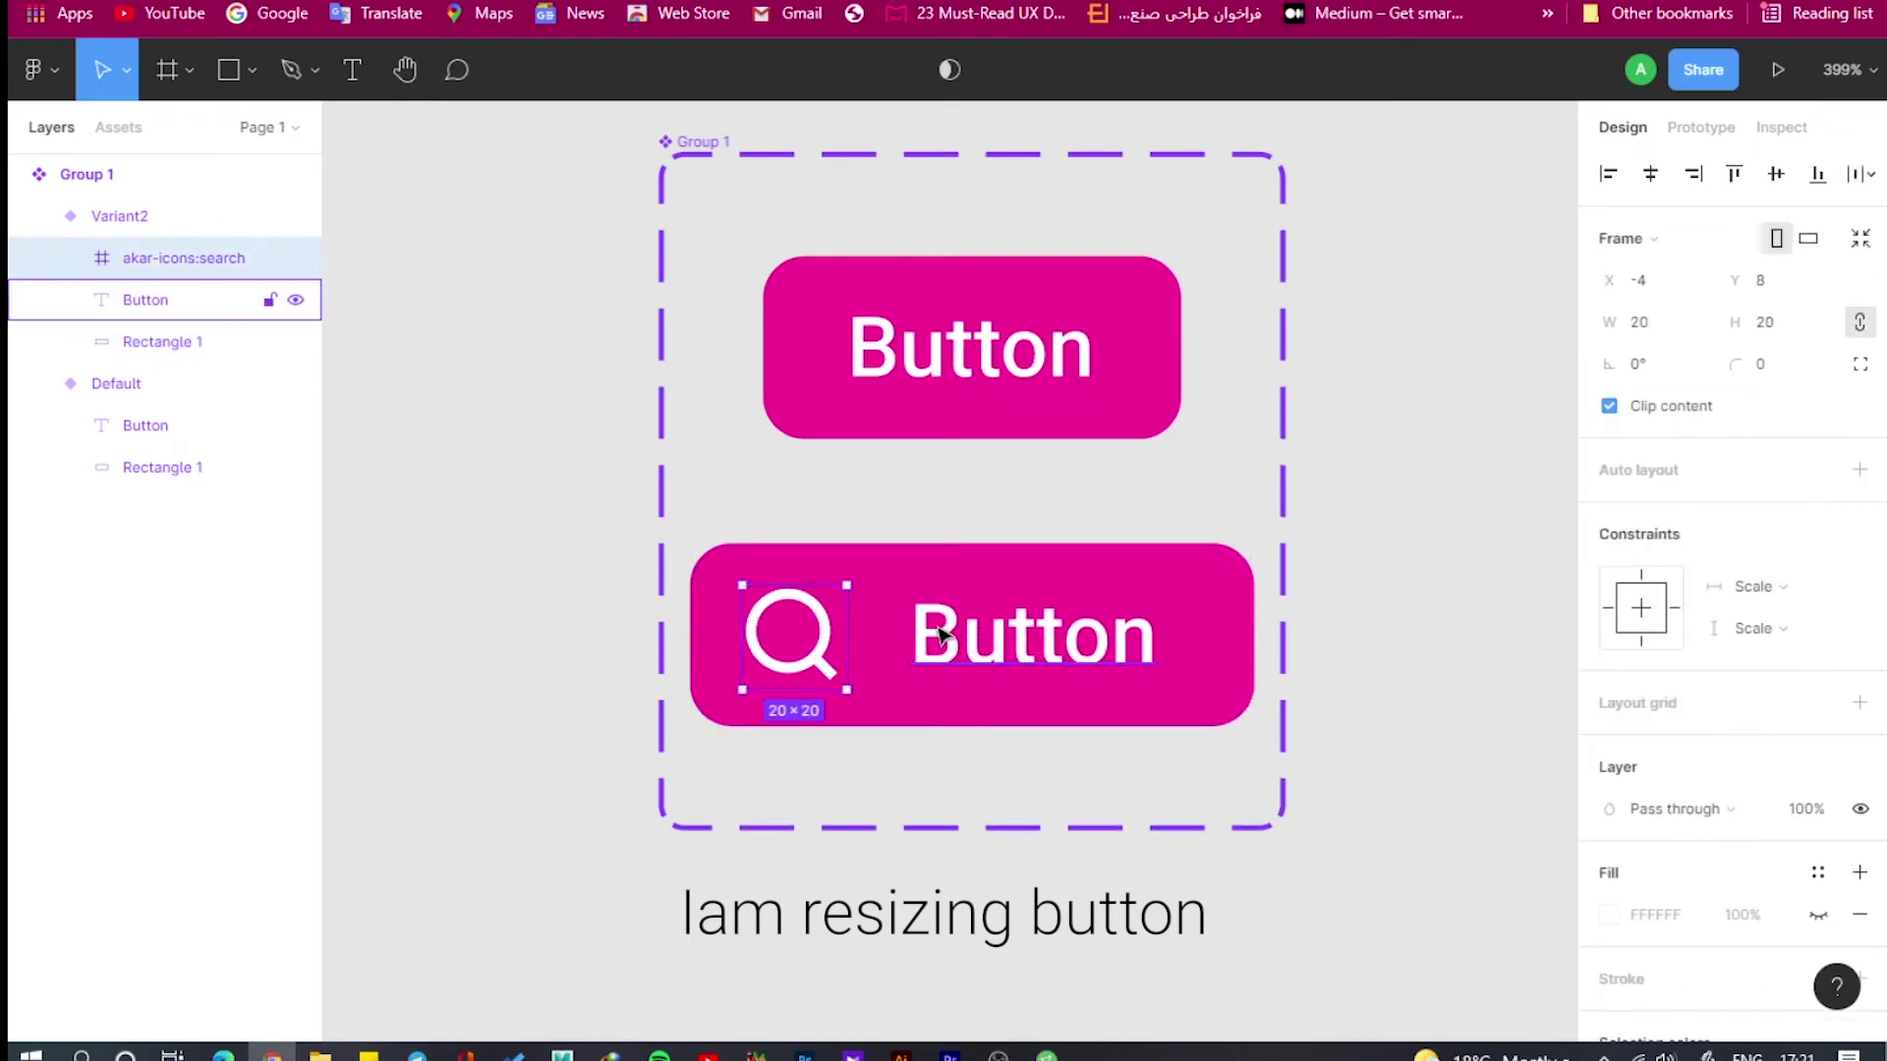
pyautogui.press('Right')
pyautogui.press('Right')
pyautogui.press('Right')
pyautogui.press('Right')
pyautogui.press('Right')
pyautogui.press('Right')
pyautogui.press('Left')
pyautogui.press('Left')
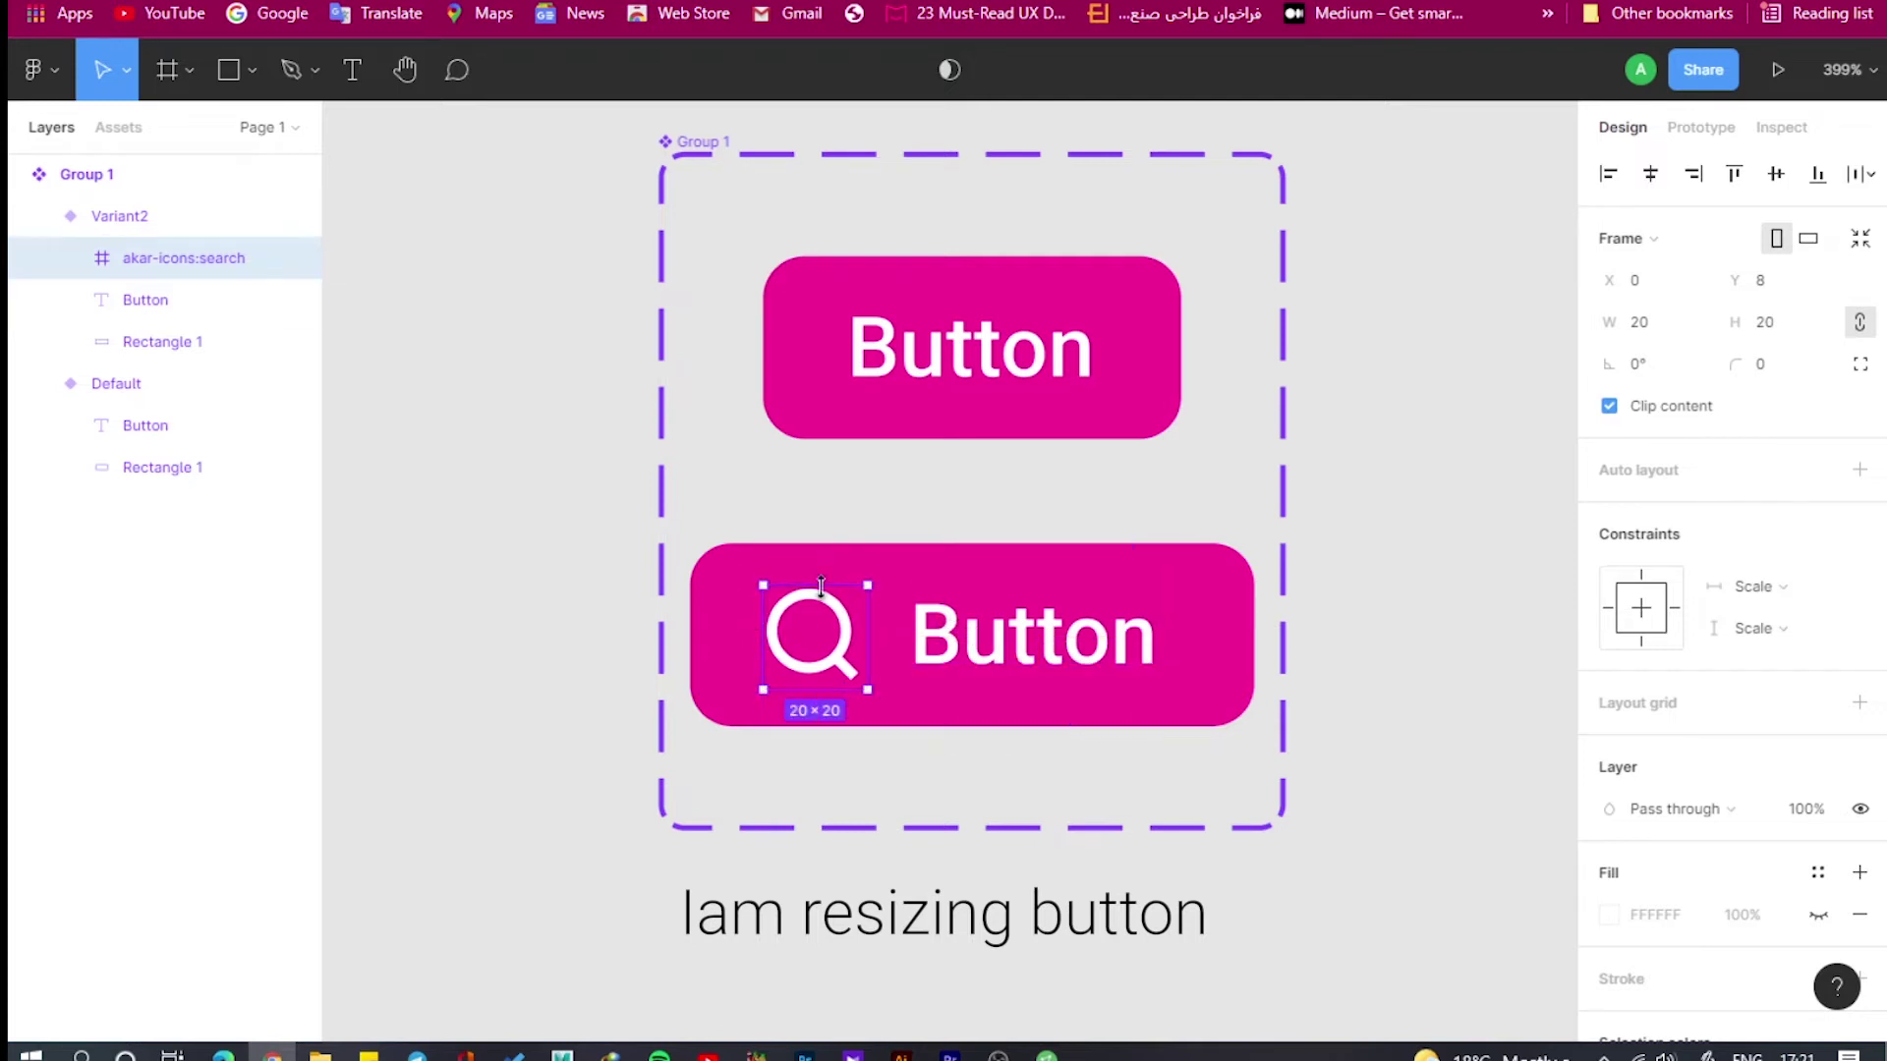
pyautogui.press('Tab')
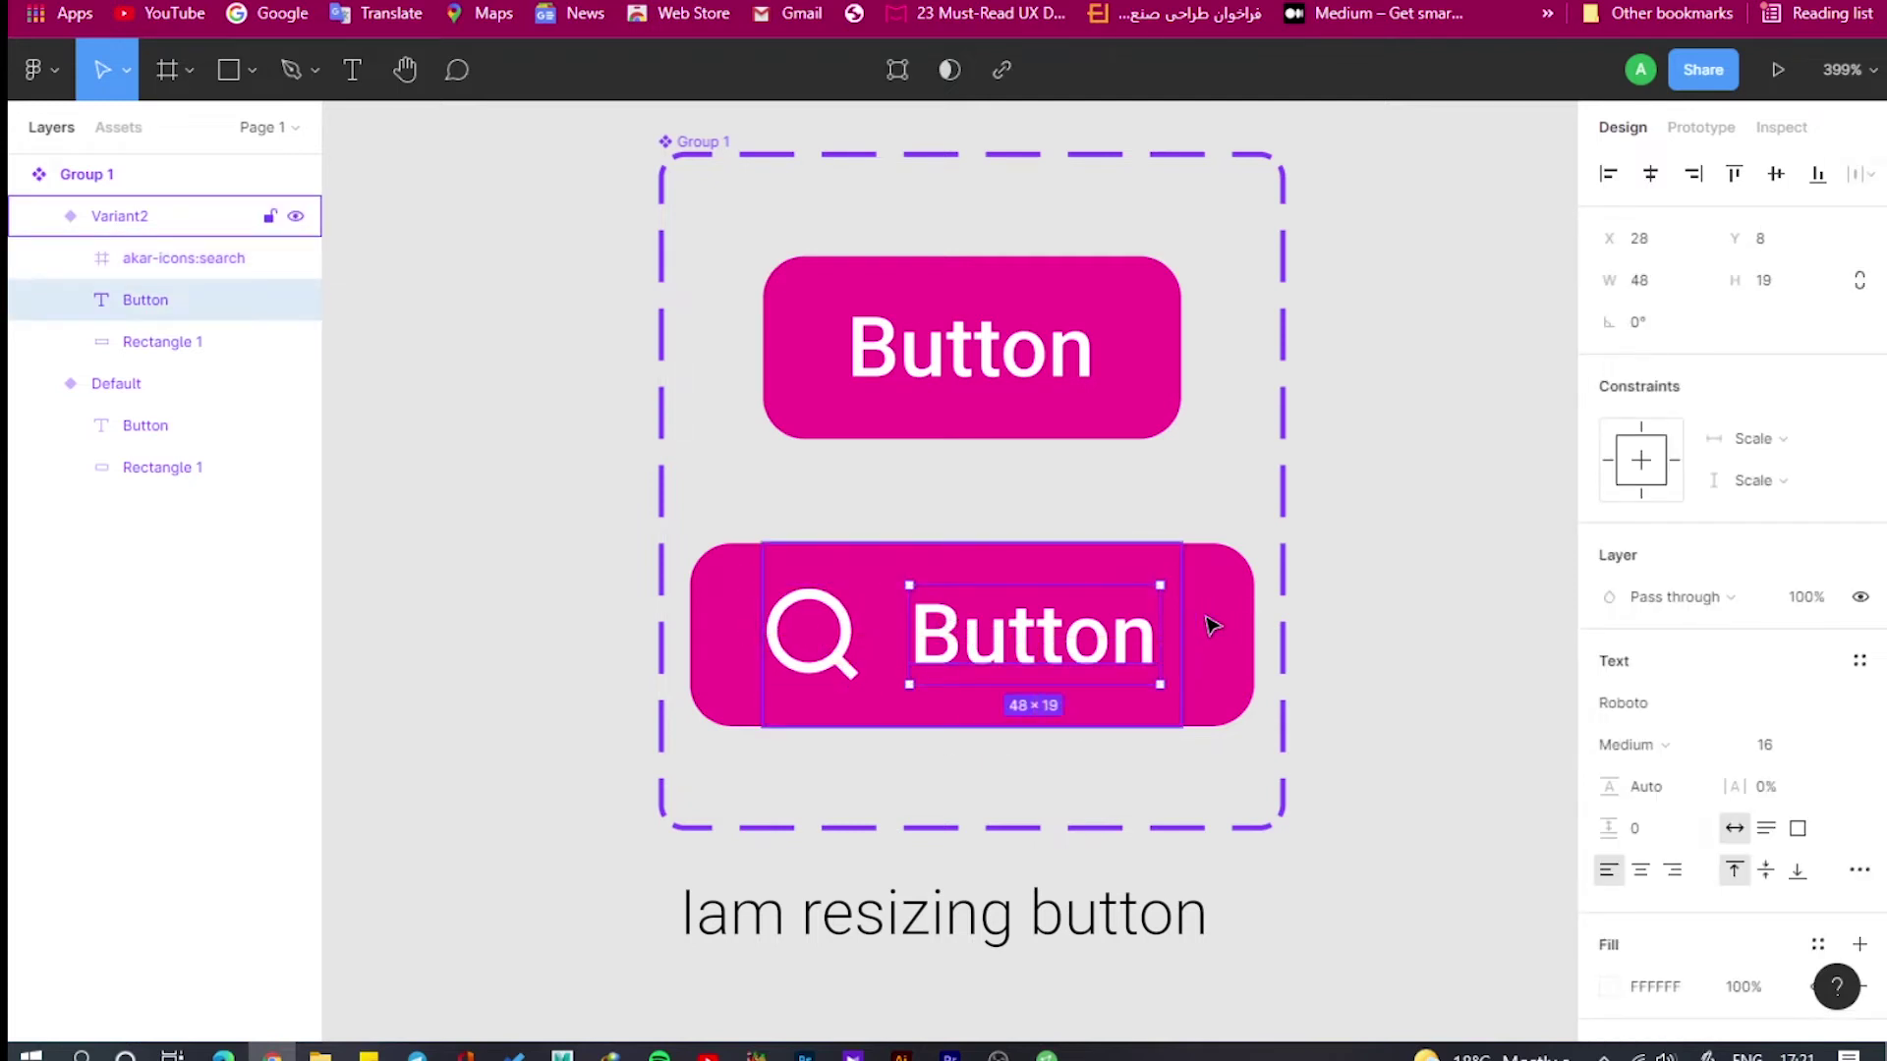
pyautogui.click(99, 230)
pyautogui.moveTo(763, 634); pyautogui.dragTo(730, 631)
pyautogui.moveTo(724, 633); pyautogui.dragTo(742, 632)
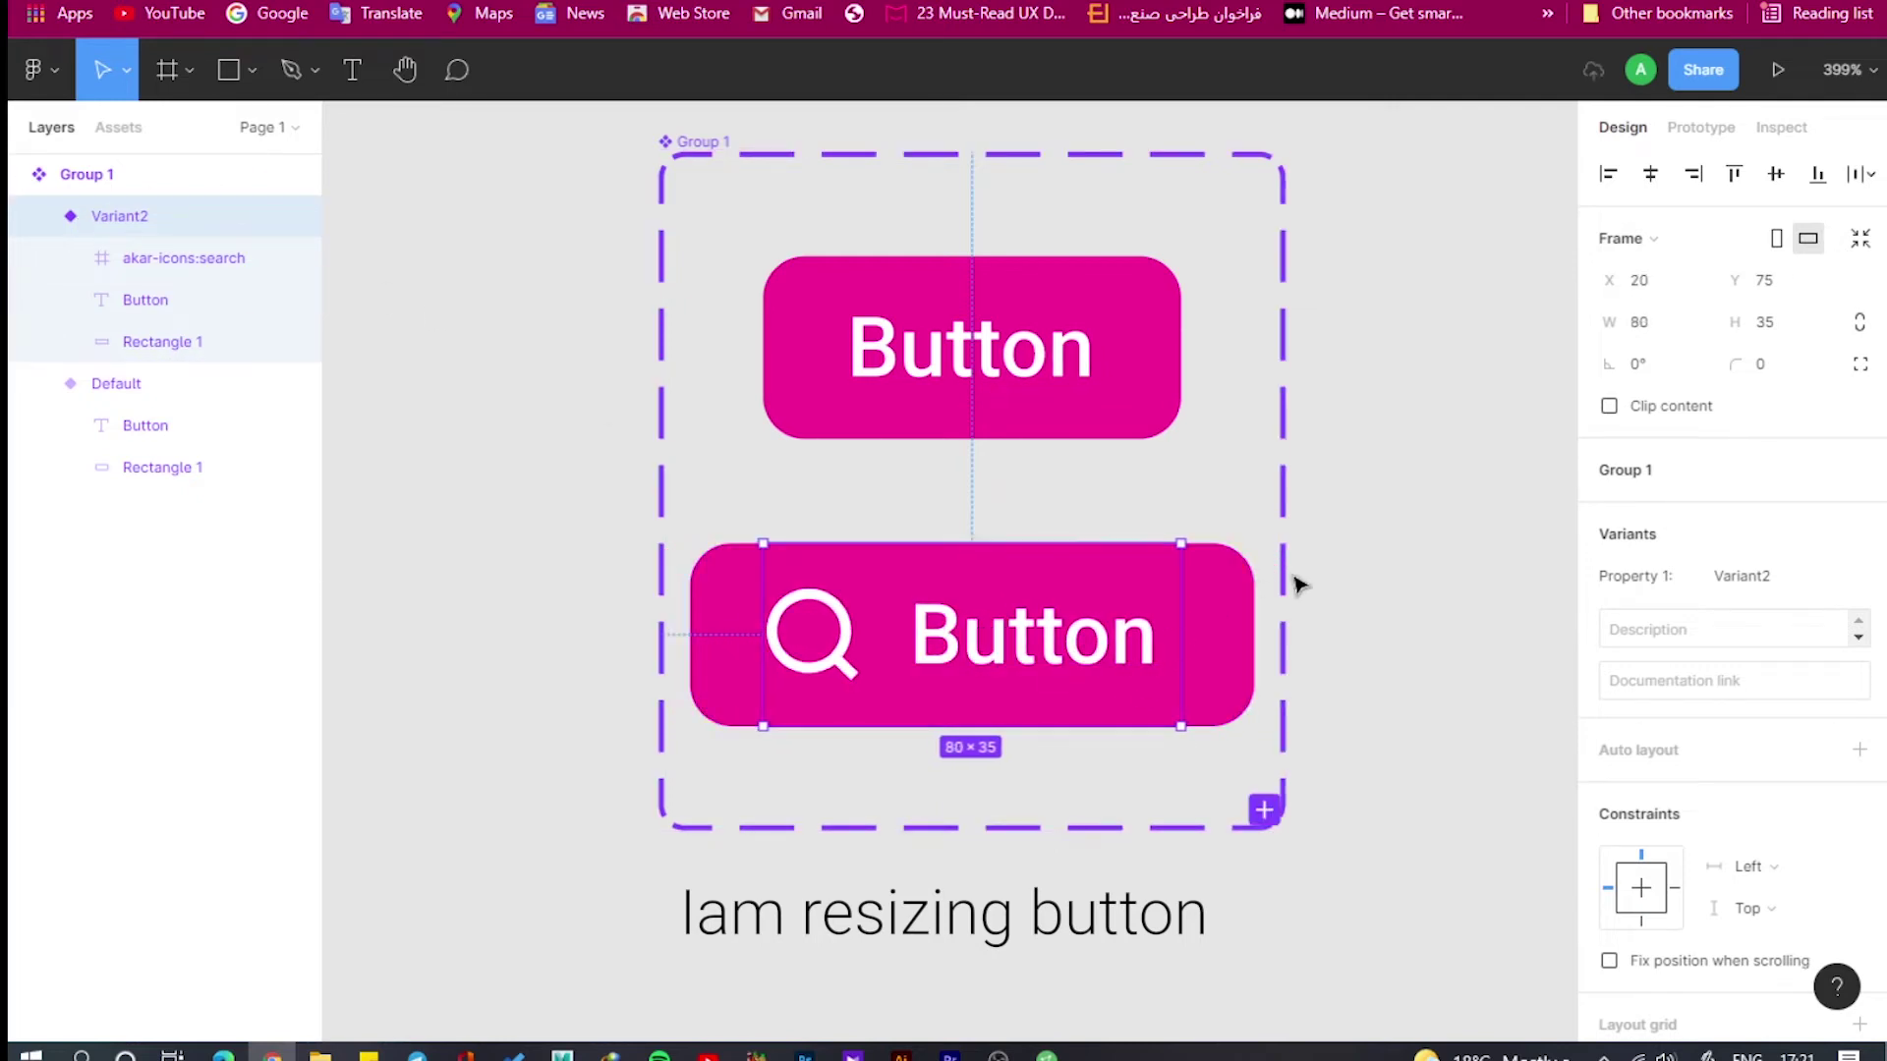
pyautogui.click(1385, 564)
pyautogui.click(126, 342)
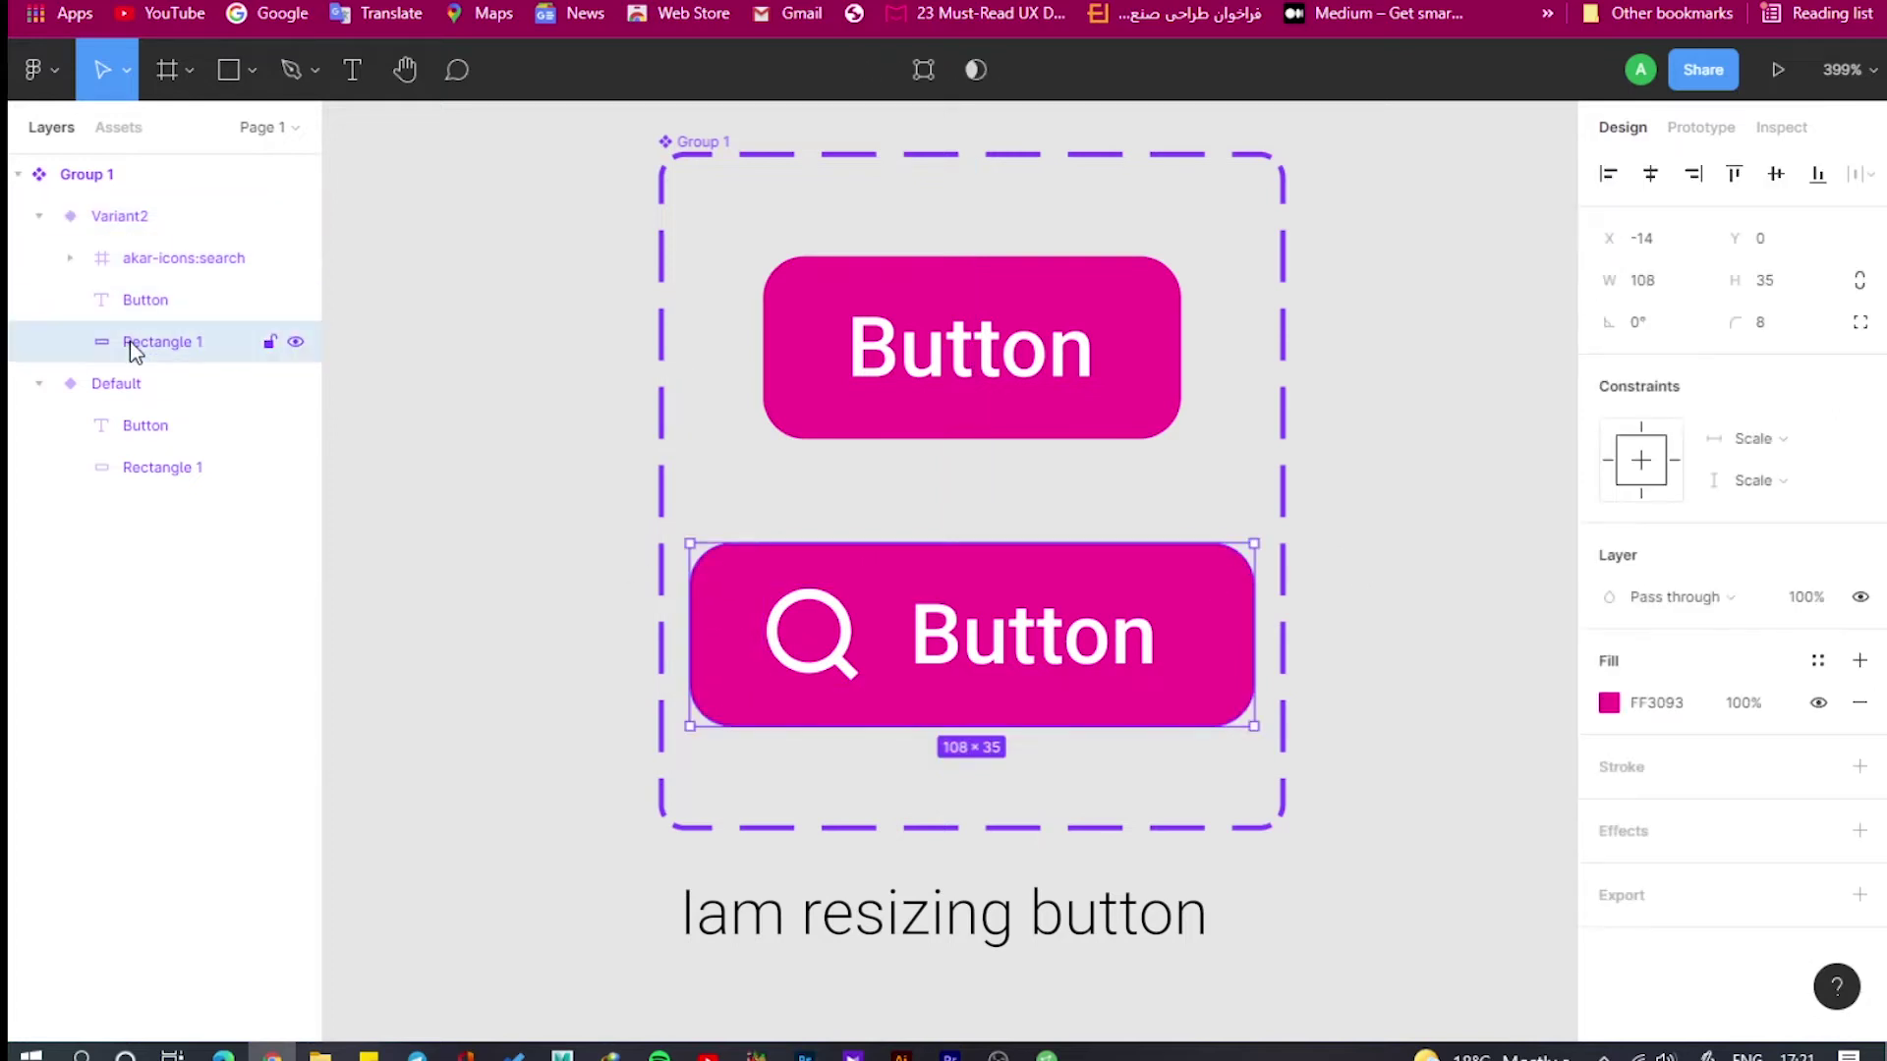
pyautogui.click(125, 221)
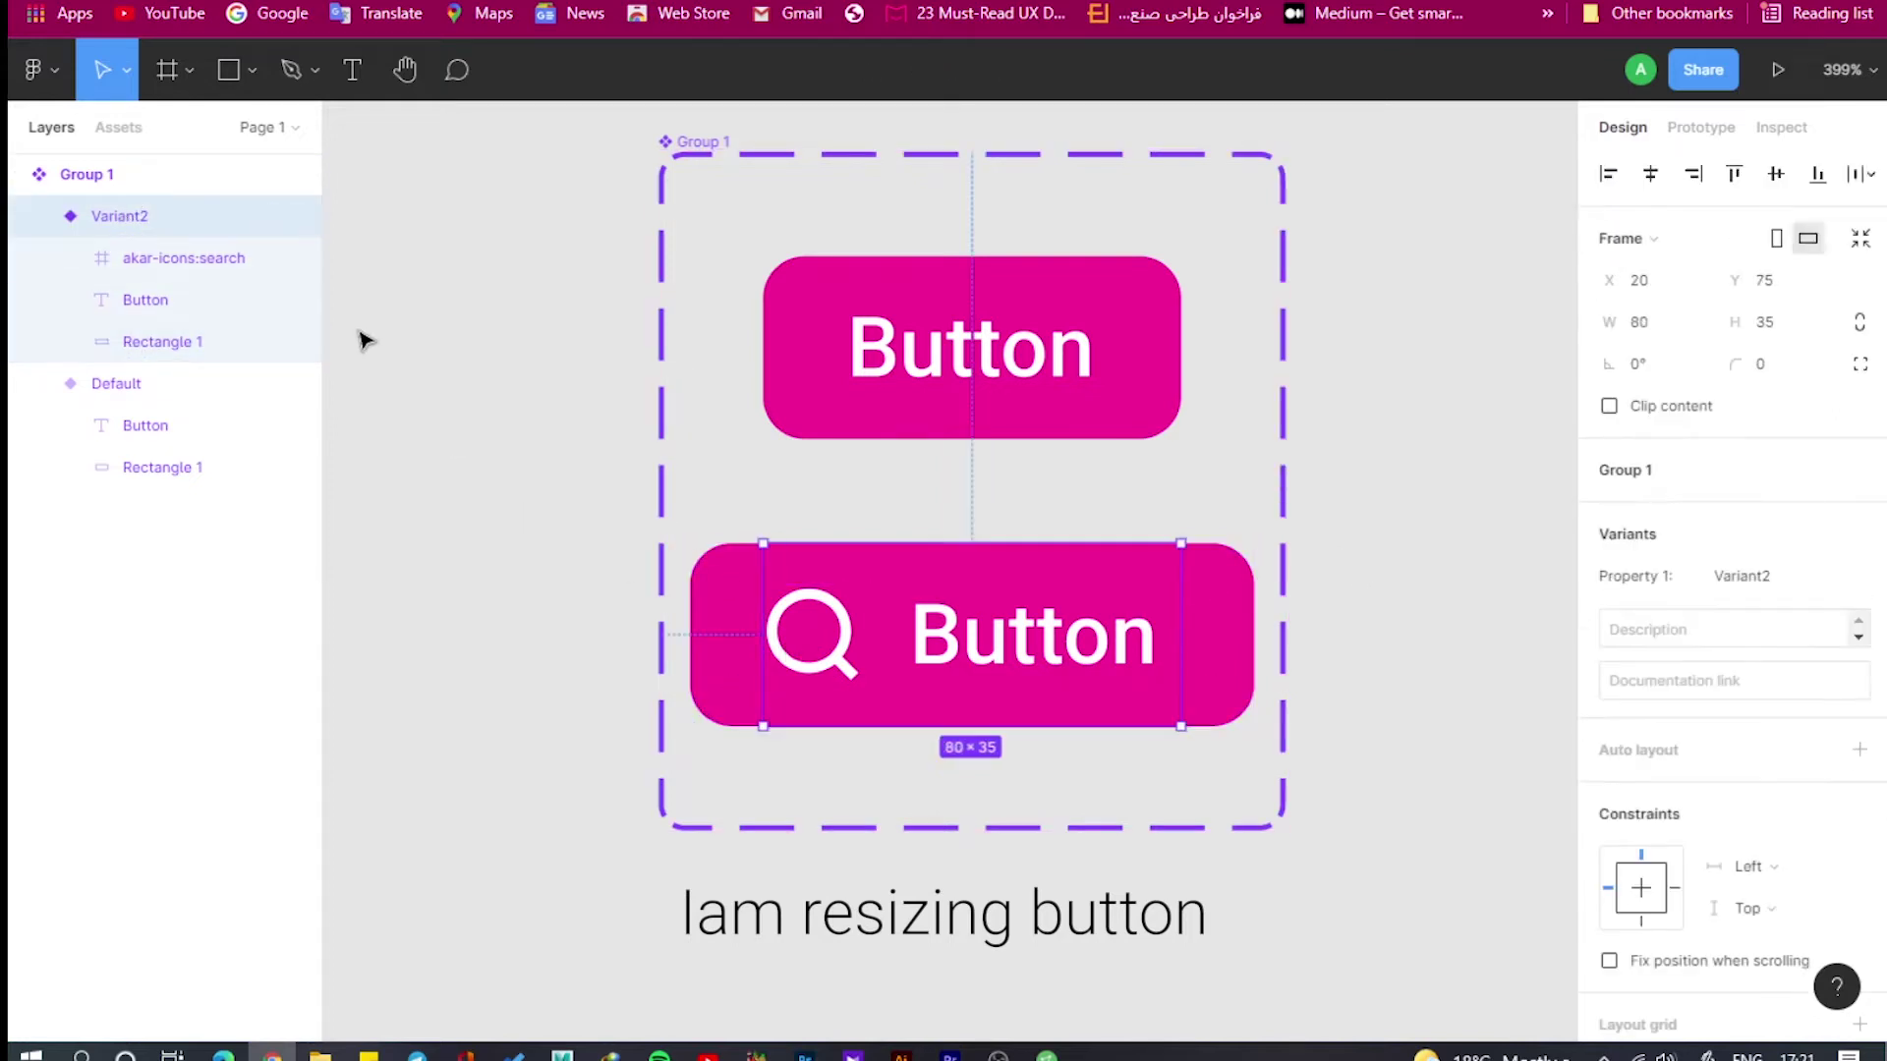
pyautogui.click(135, 258)
pyautogui.click(139, 297)
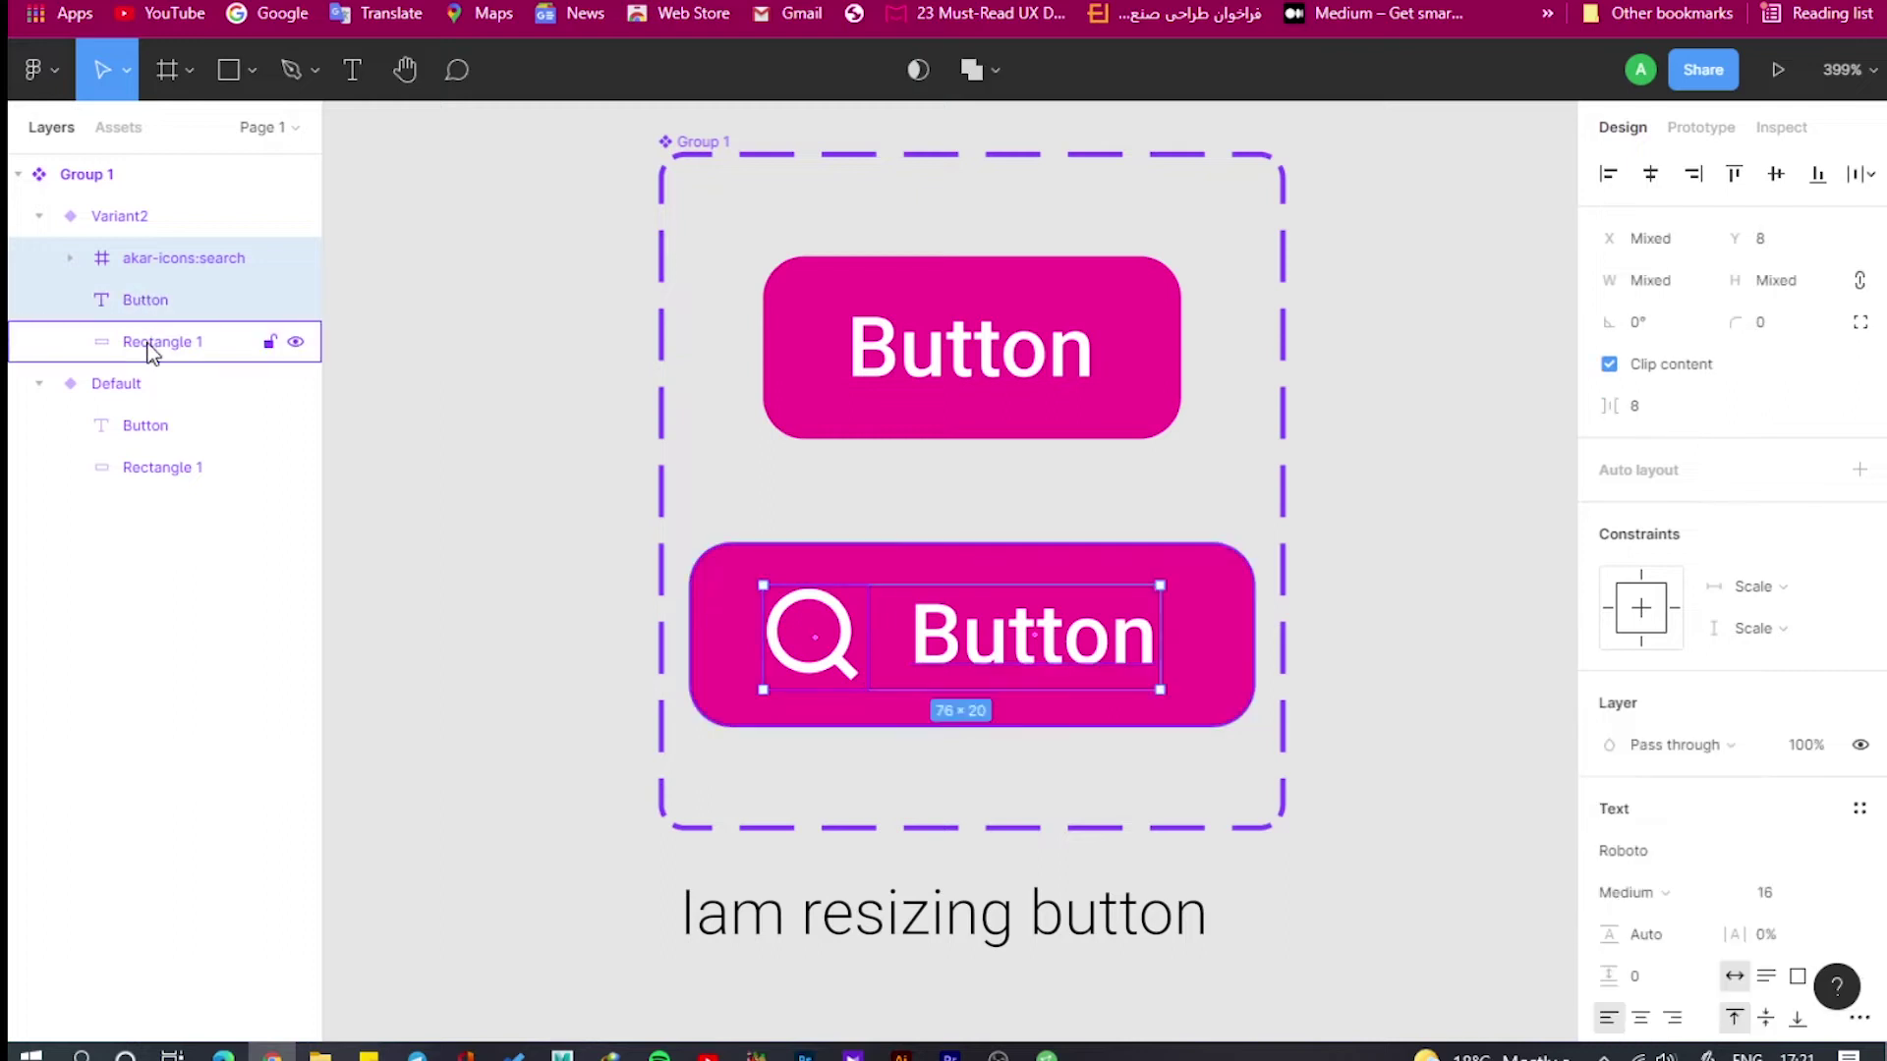
pyautogui.click(147, 342)
pyautogui.click(1331, 547)
# Lock Variant2's search icon and narrow the pink rectangle behind it to 100 px from both sides.
pyautogui.click(830, 621)
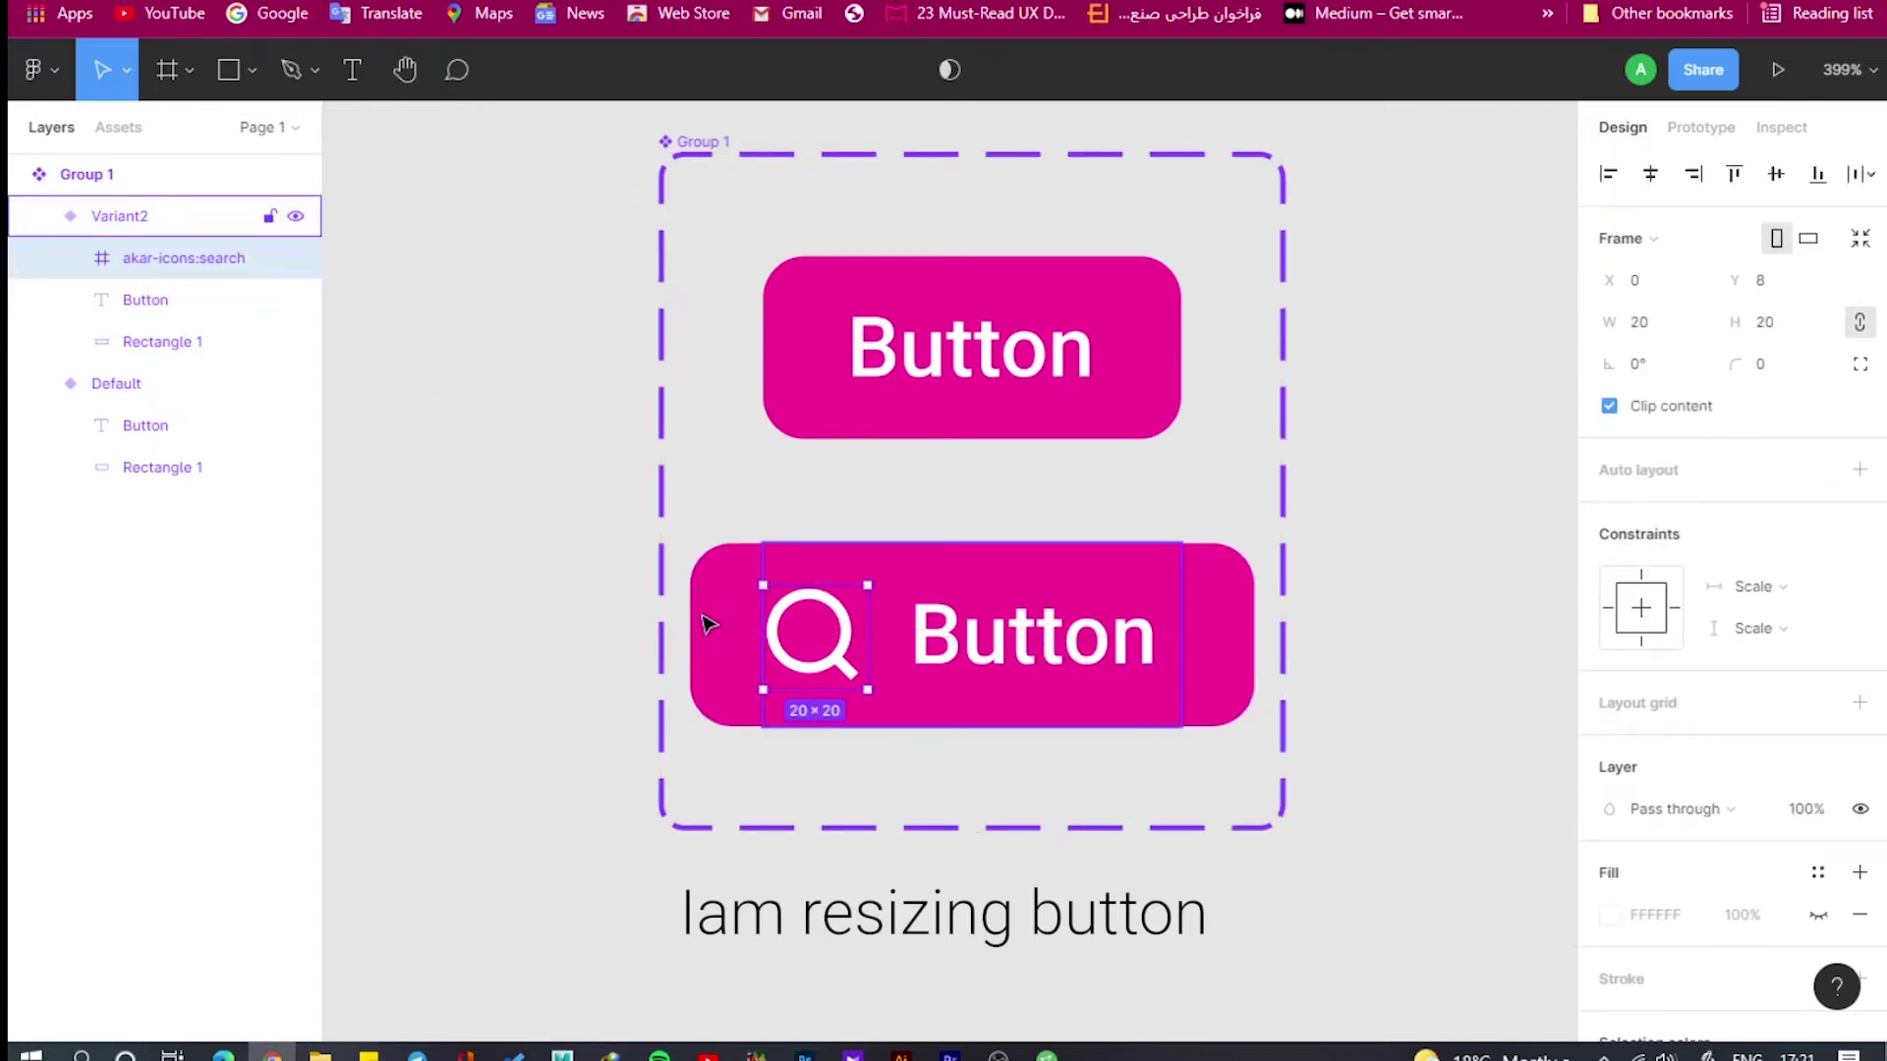
pyautogui.hotkey('ctrl', 'shift', 'l')
pyautogui.click(708, 624)
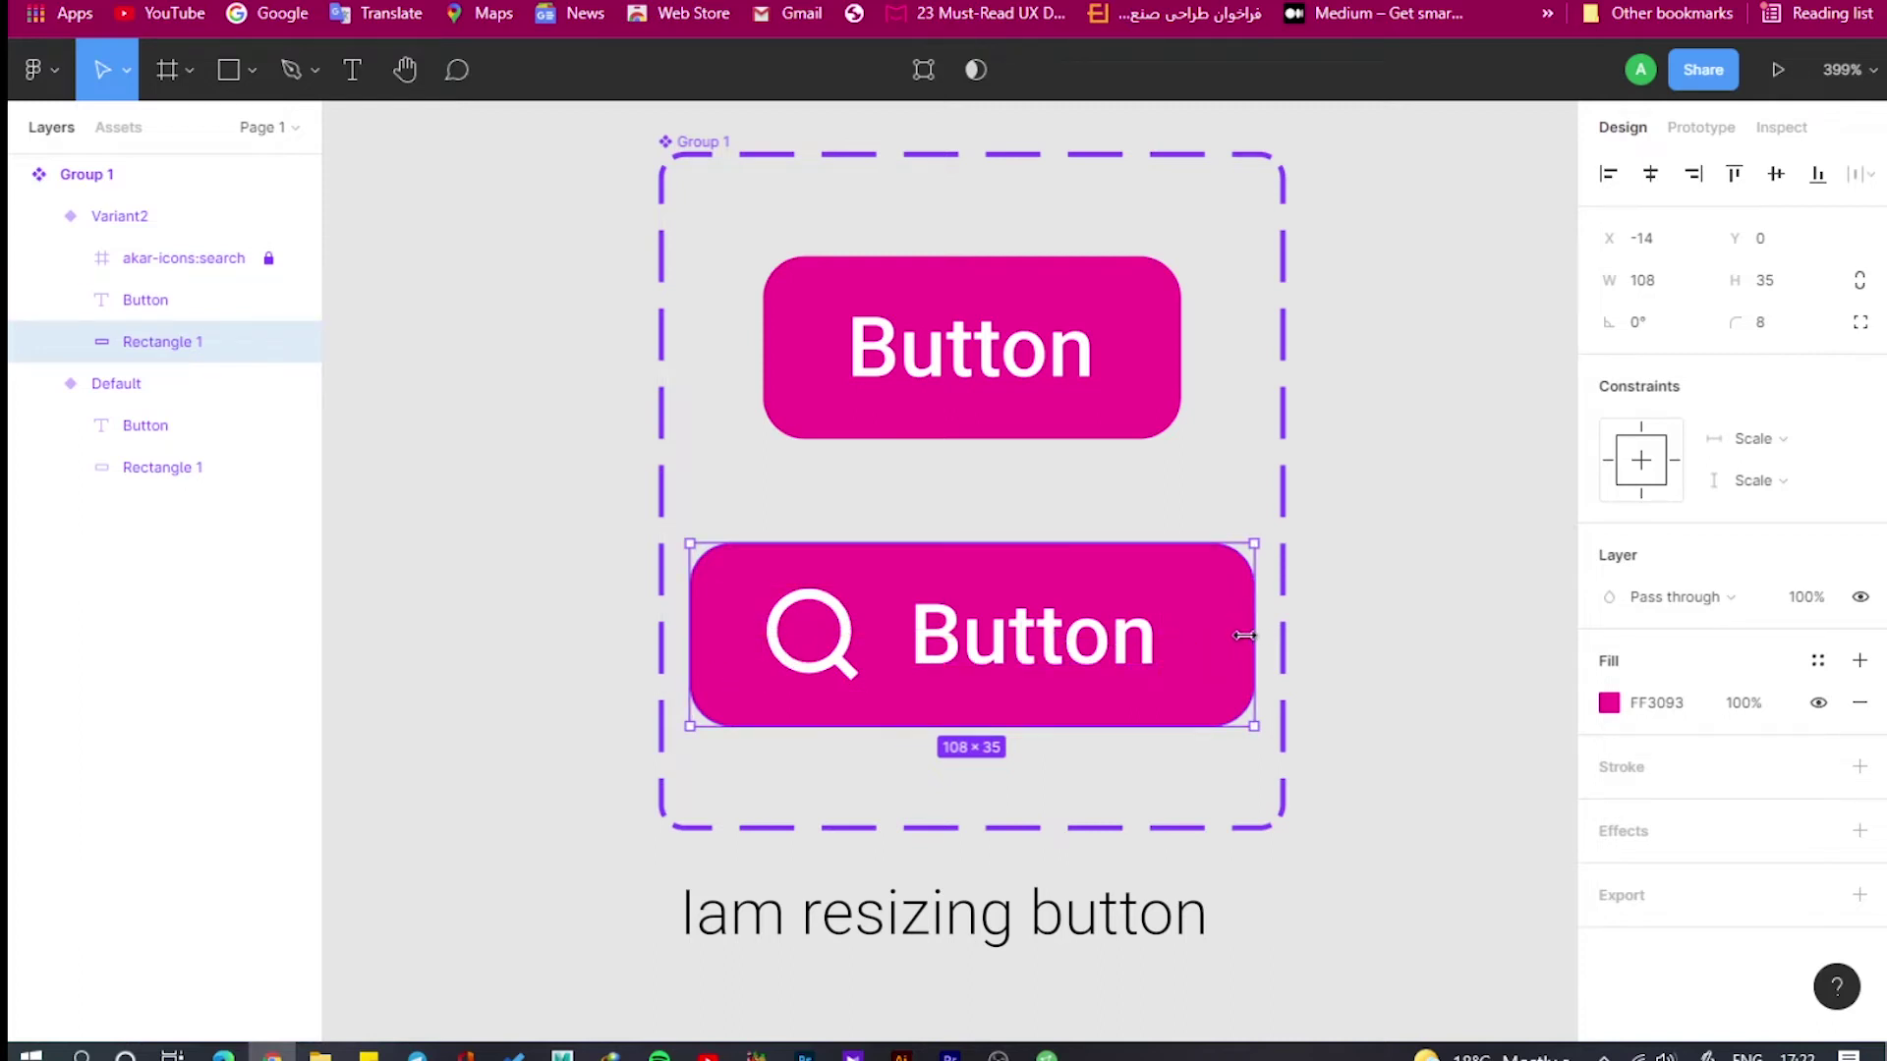
pyautogui.moveTo(1244, 636)
pyautogui.mouseDown()
pyautogui.moveTo(1202, 634)
pyautogui.moveTo(1223, 633)
pyautogui.mouseUp()
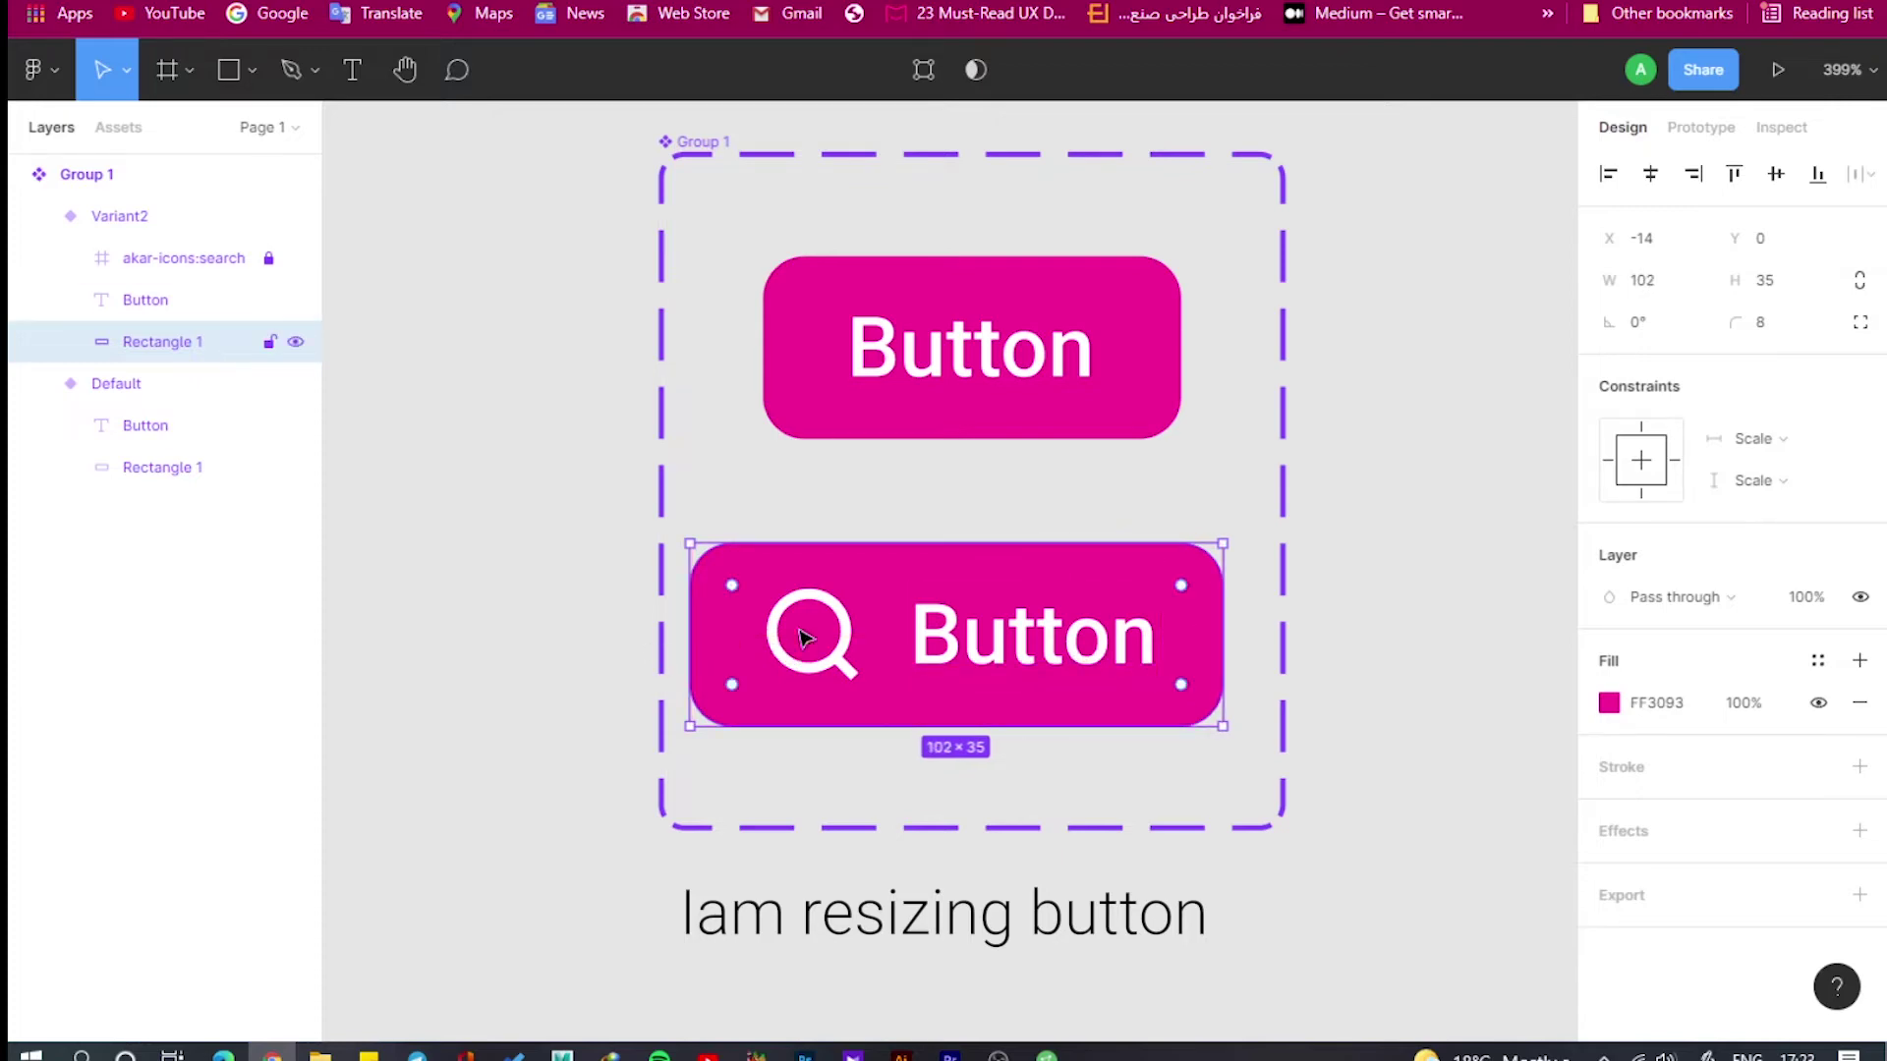
pyautogui.moveTo(690, 633); pyautogui.dragTo(705, 634)
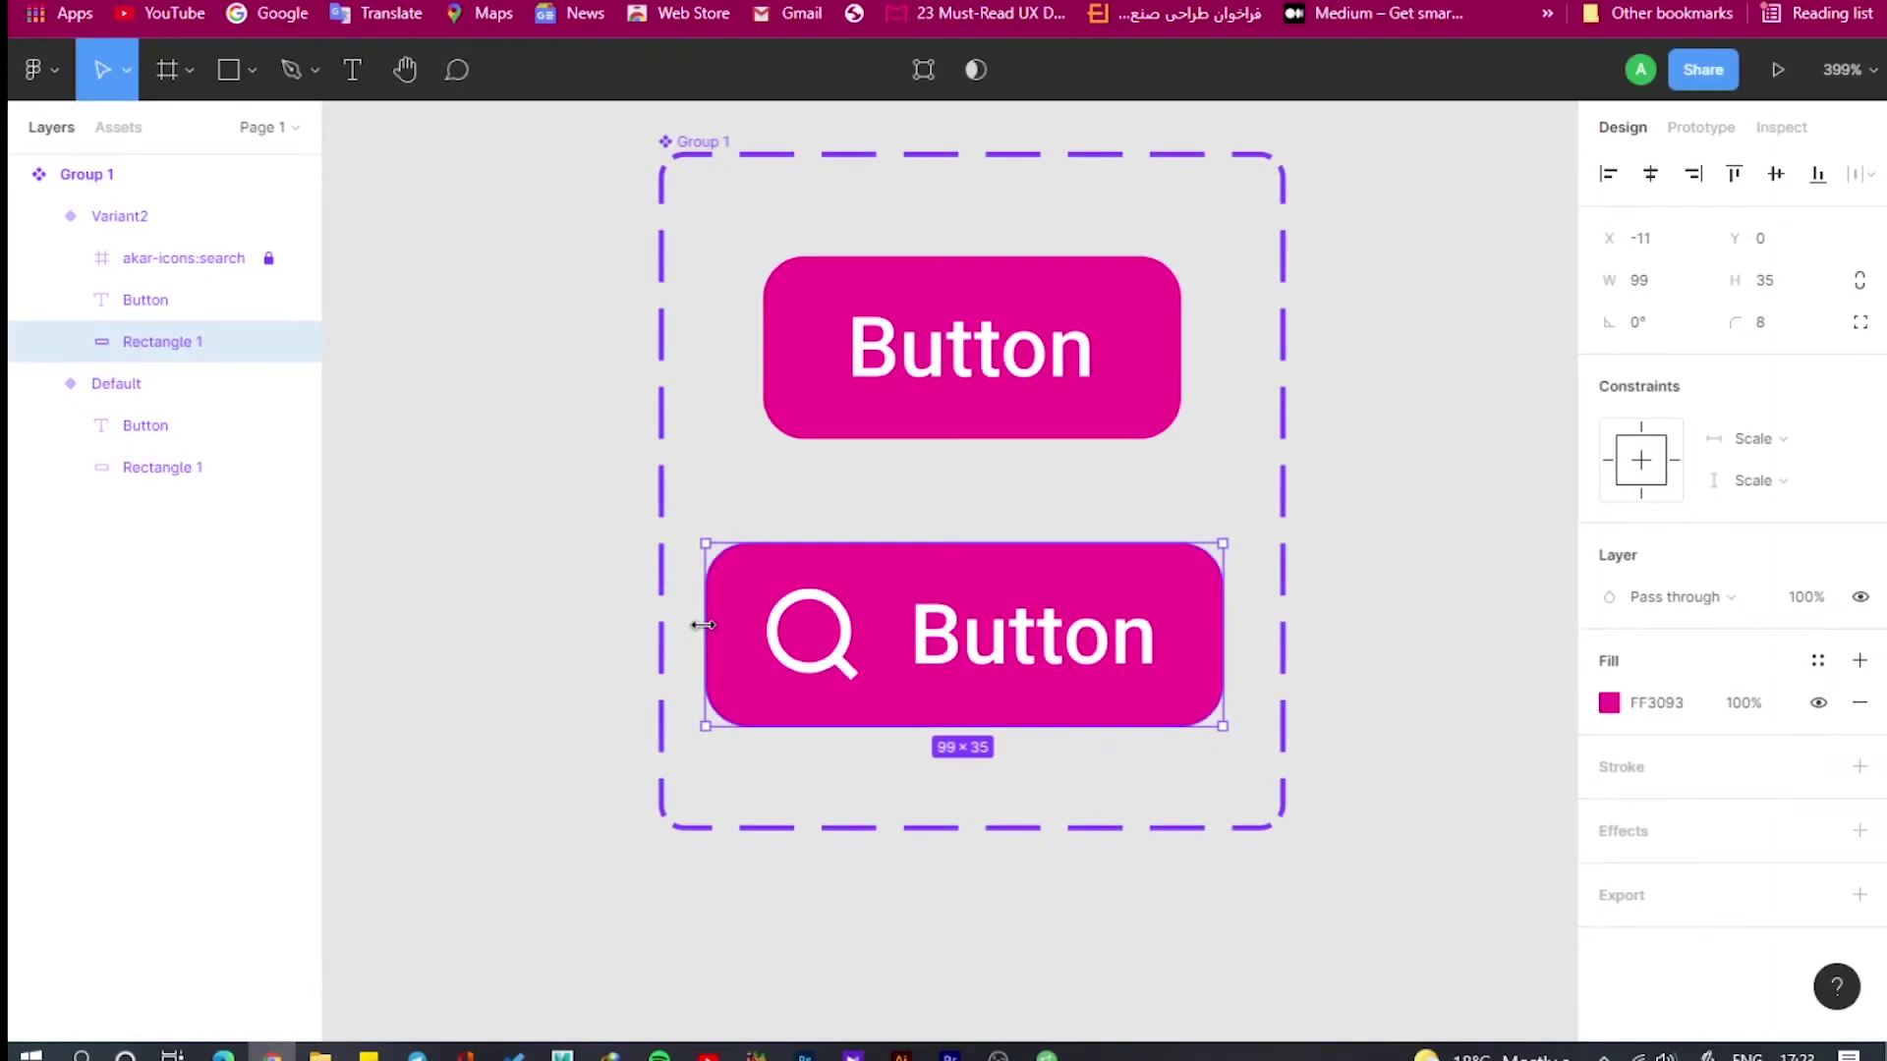
pyautogui.moveTo(699, 625); pyautogui.dragTo(694, 626)
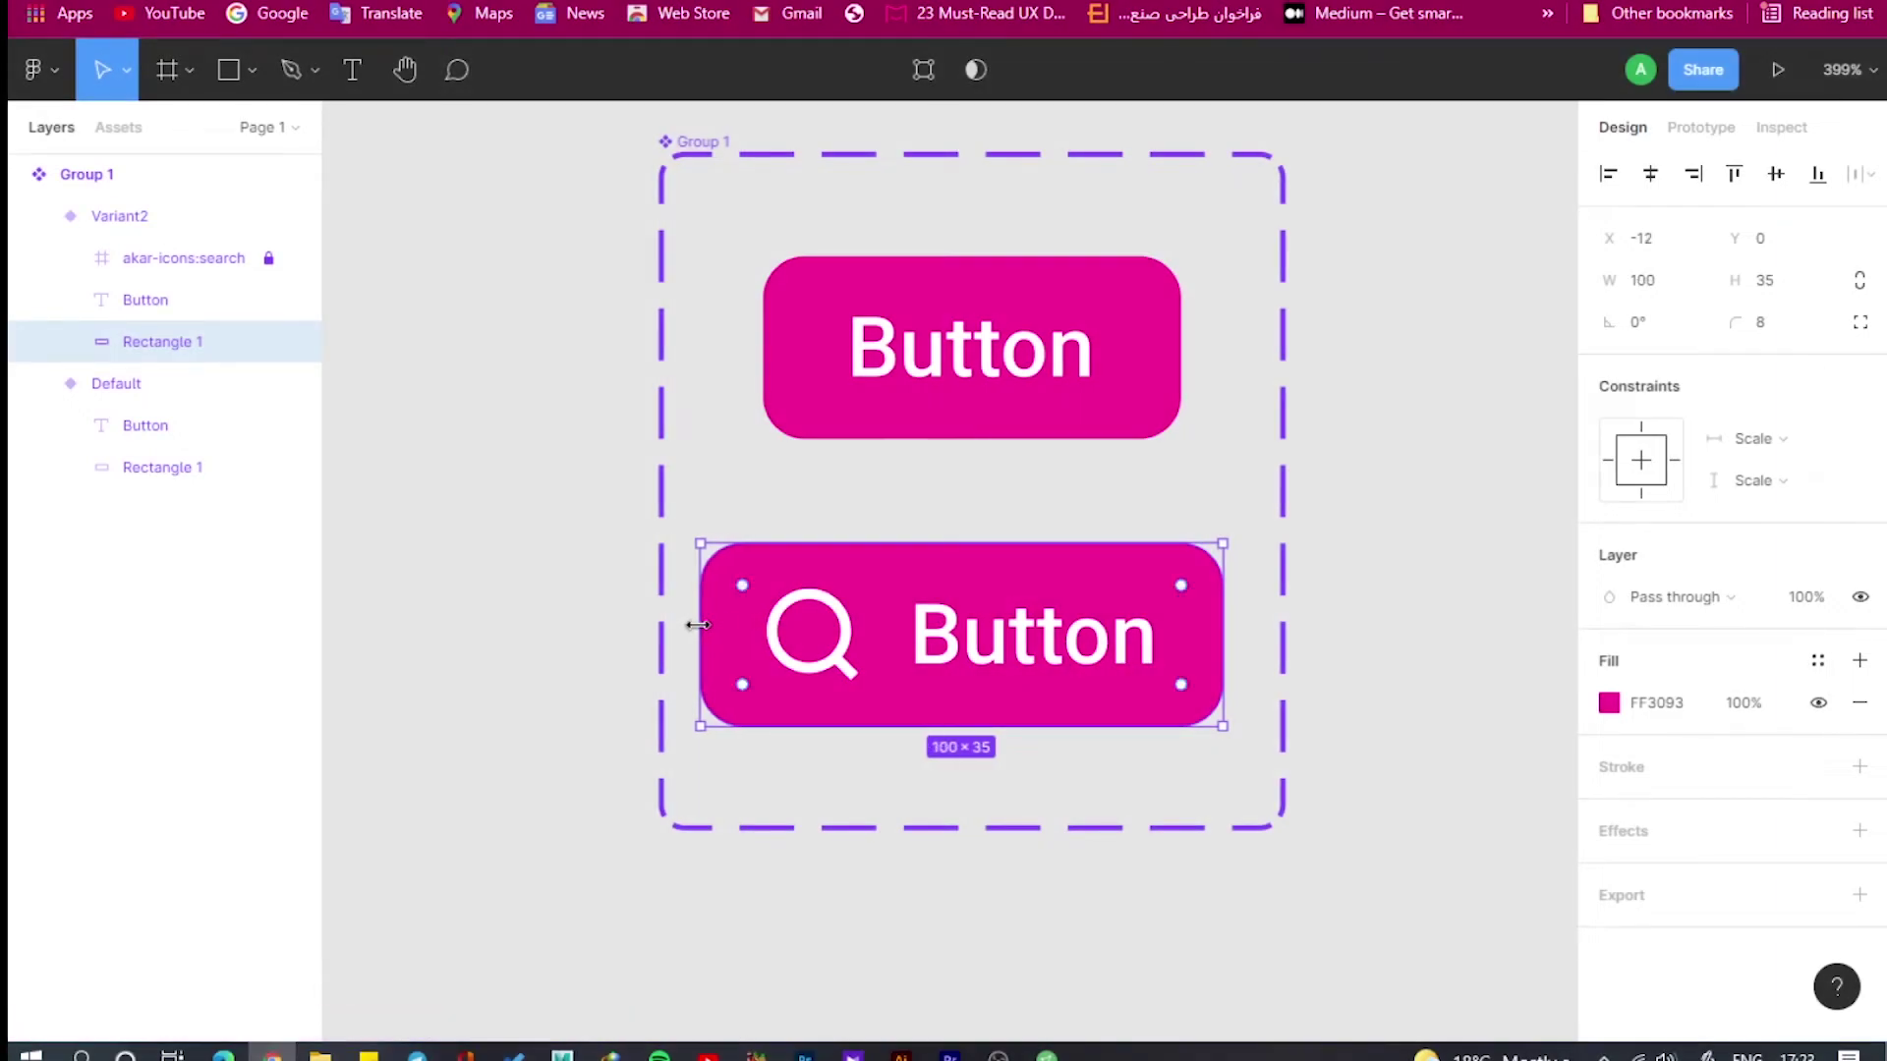
pyautogui.click(1167, 960)
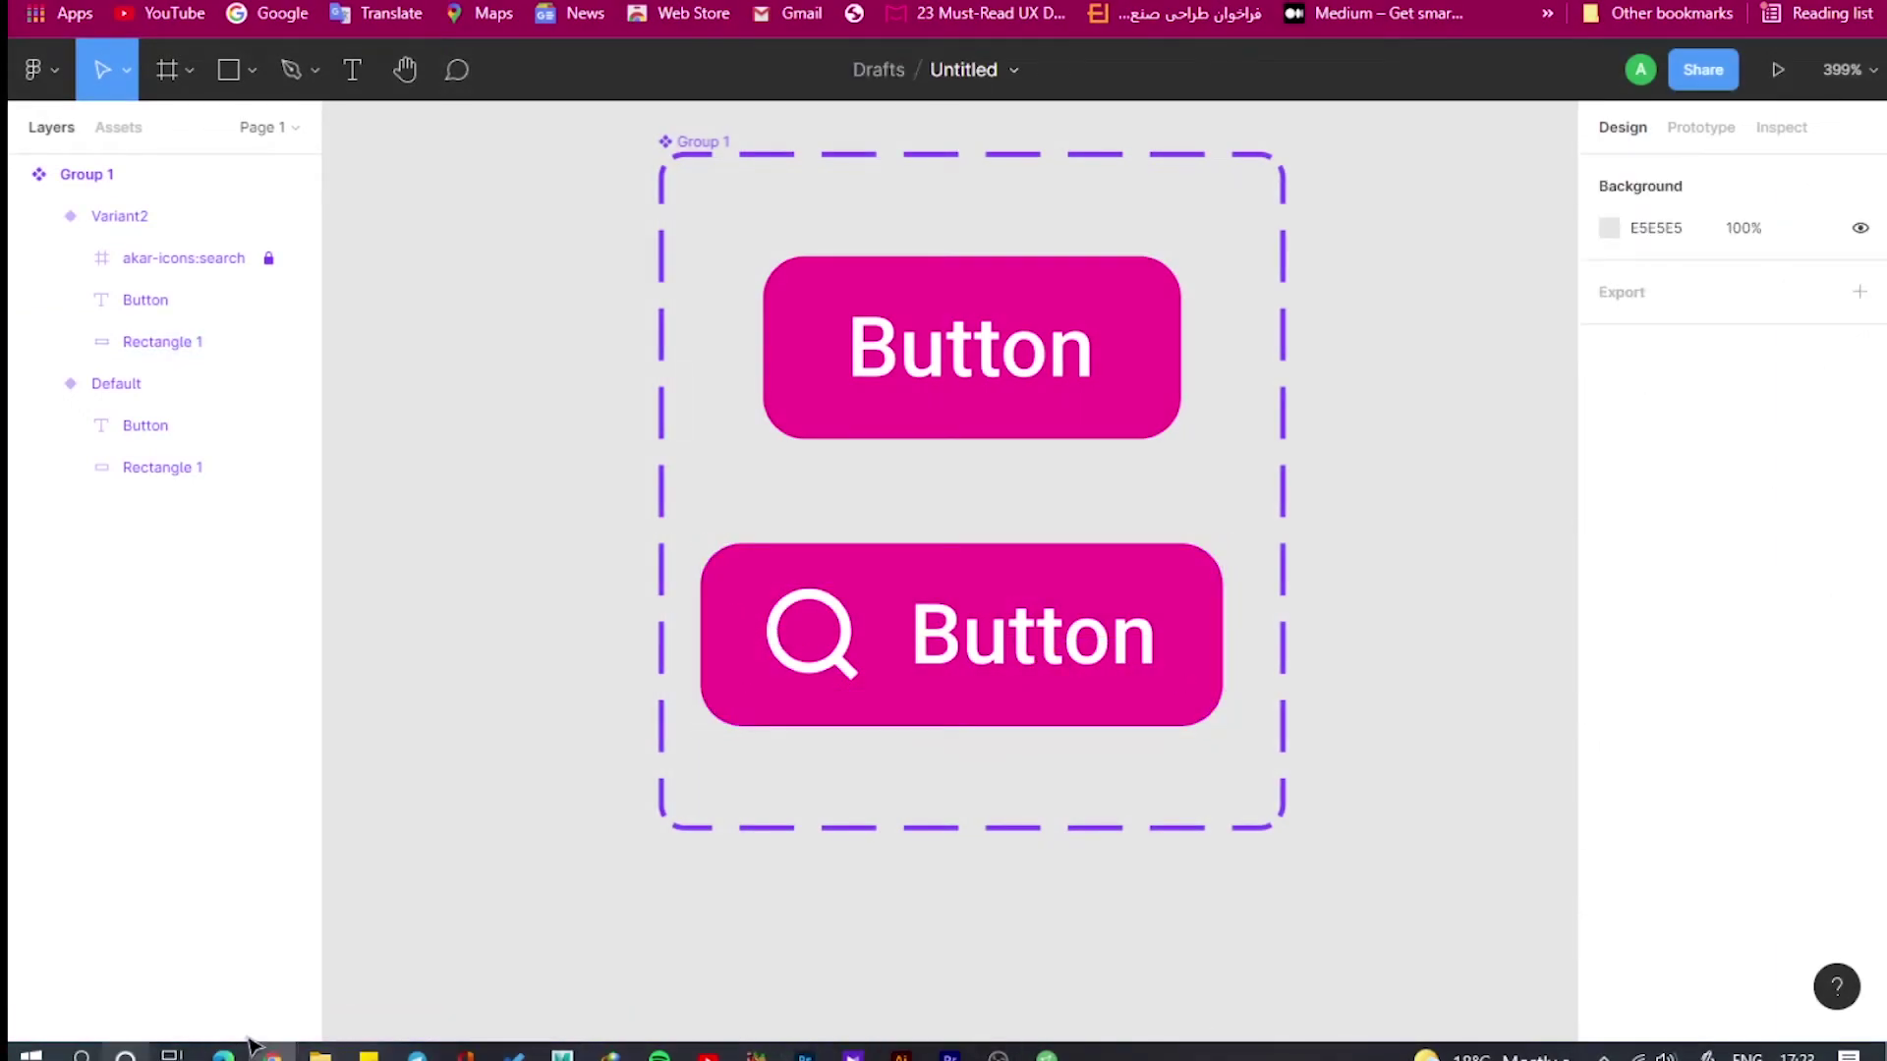
# Set Variant2's Property 1 value to "true" and select the Default variant.
pyautogui.click(104, 218)
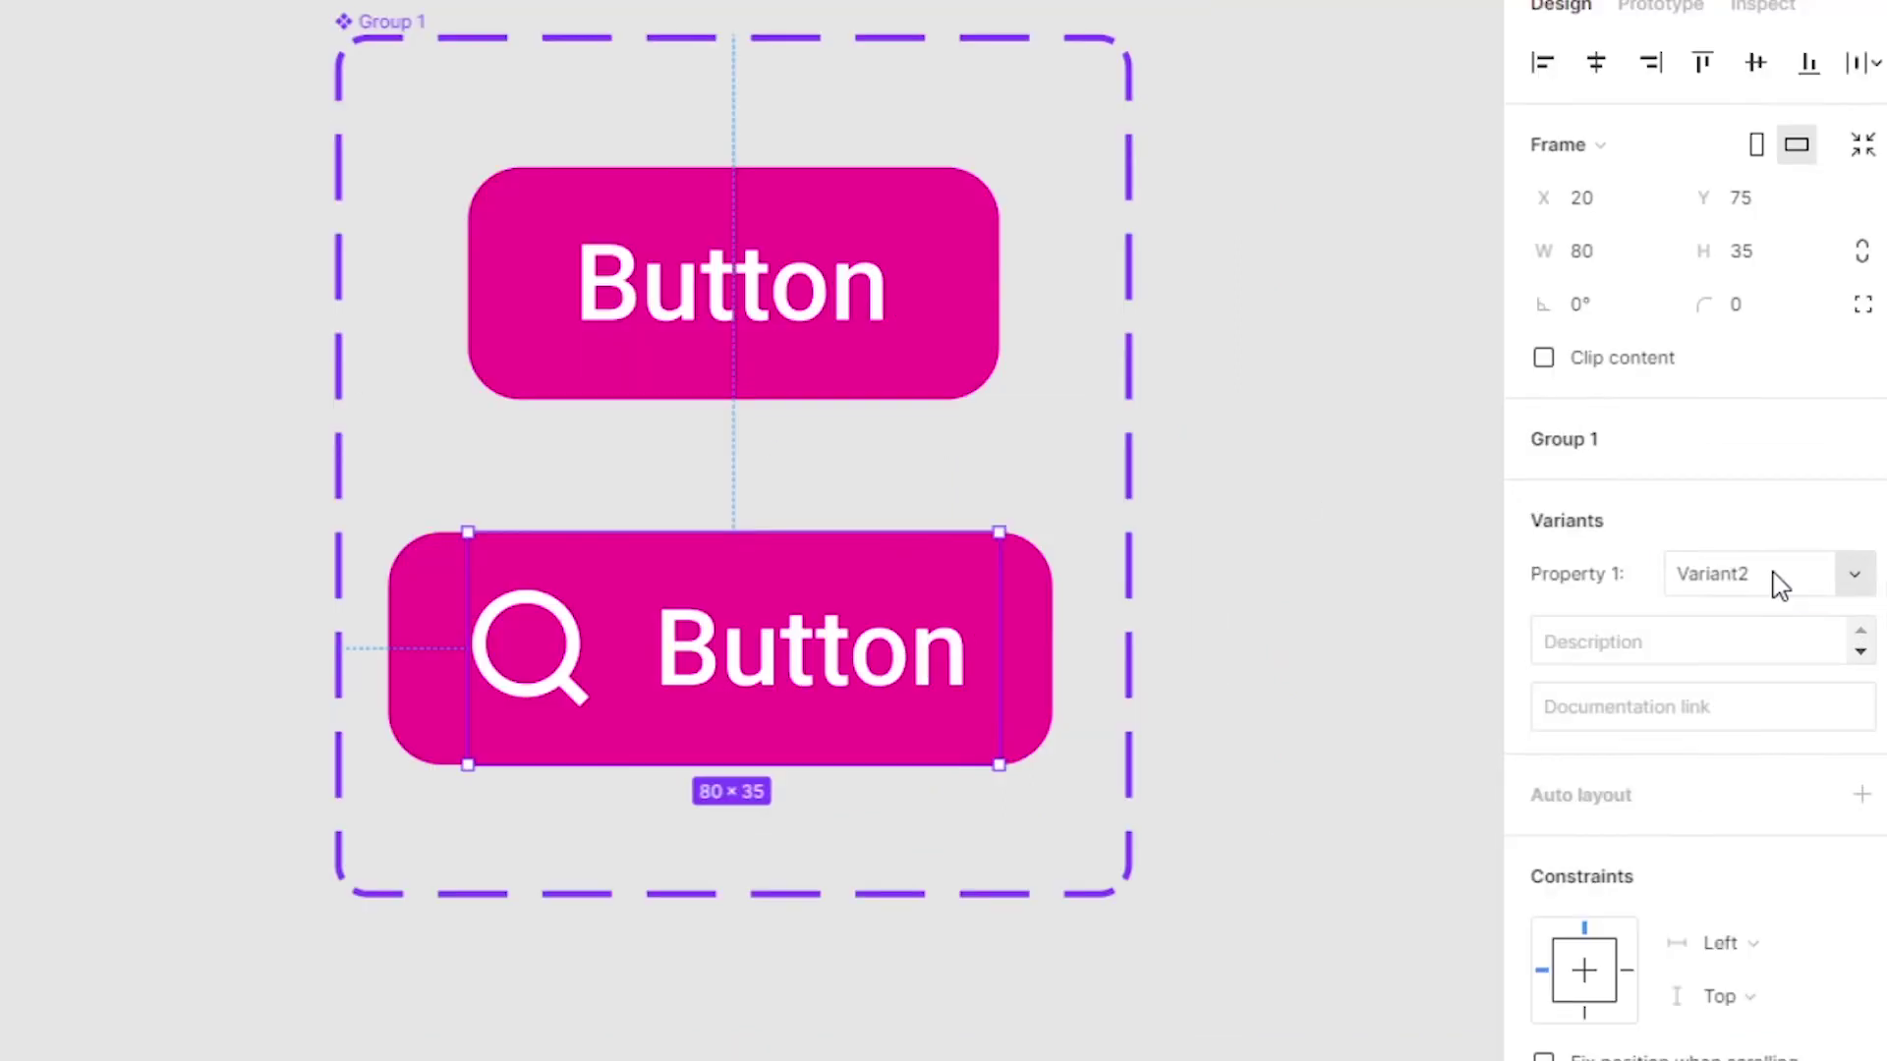
pyautogui.click(1795, 588)
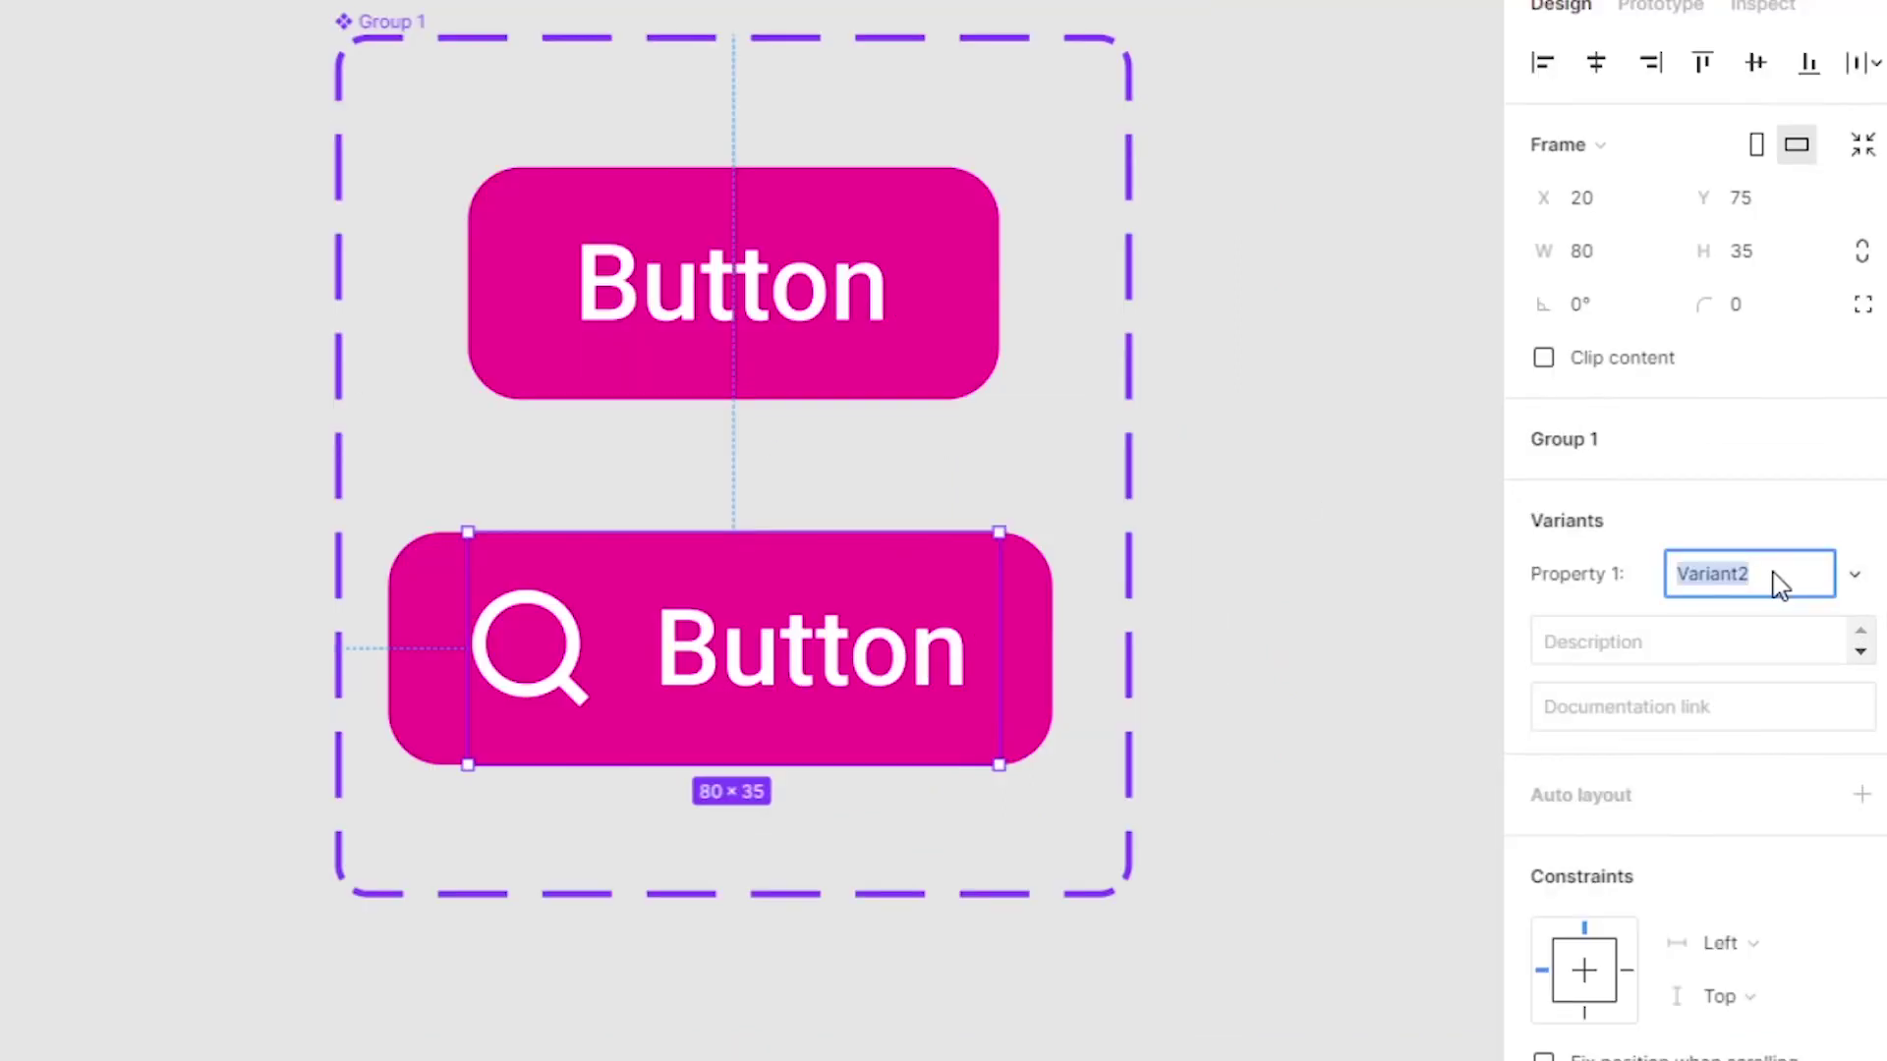
pyautogui.write('ture')
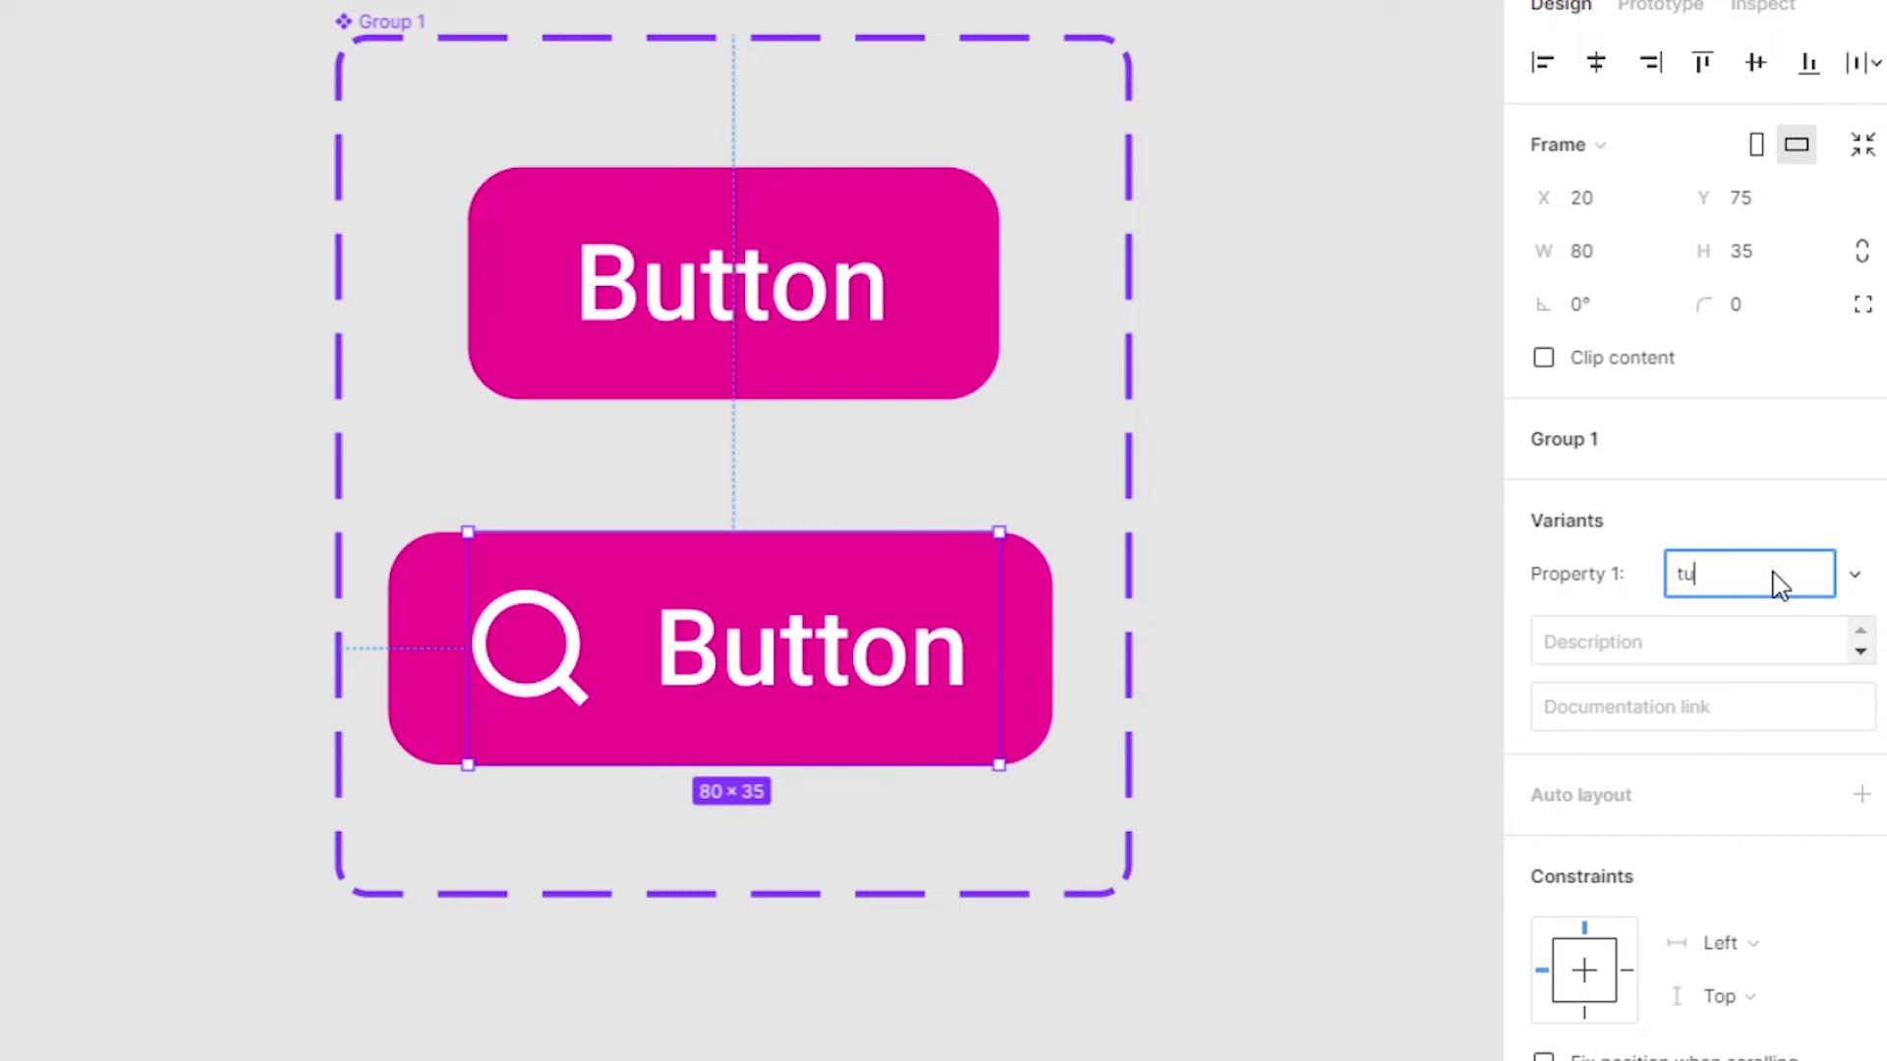
pyautogui.press('BackSpace')
pyautogui.write('rue')
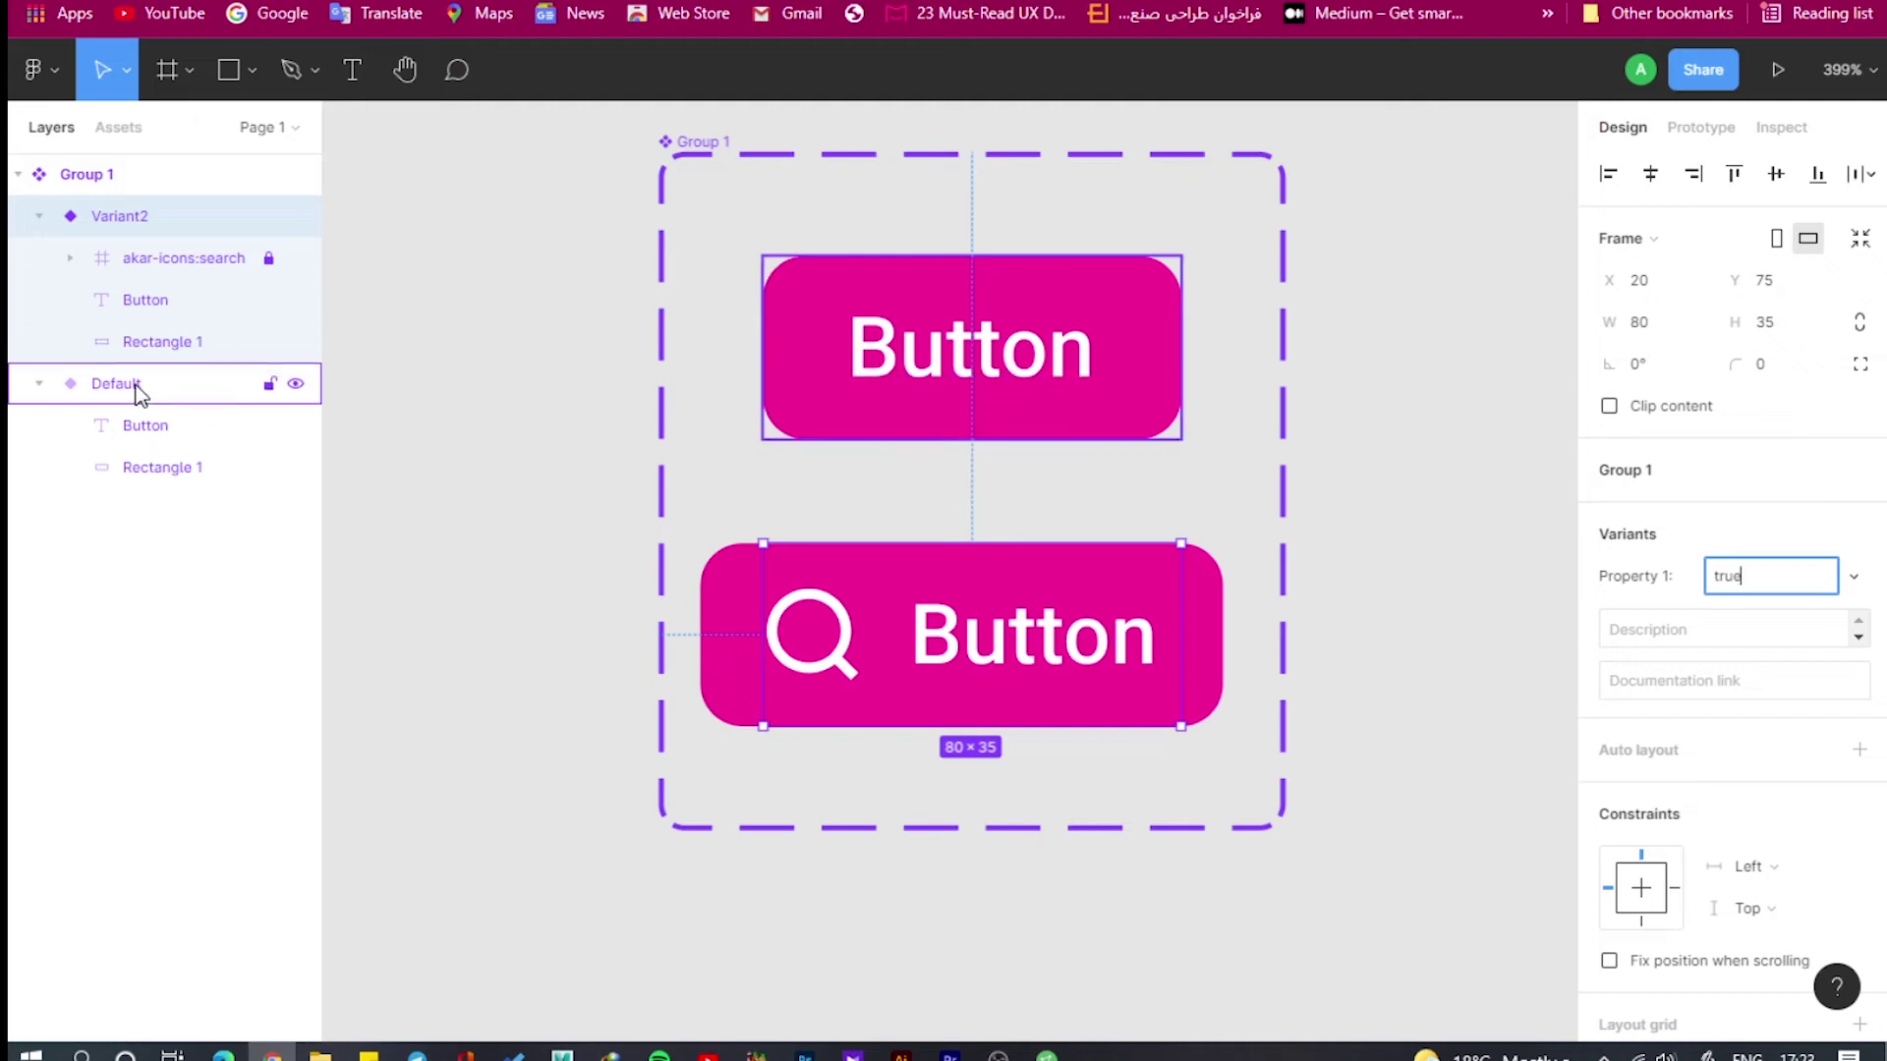
pyautogui.click(140, 389)
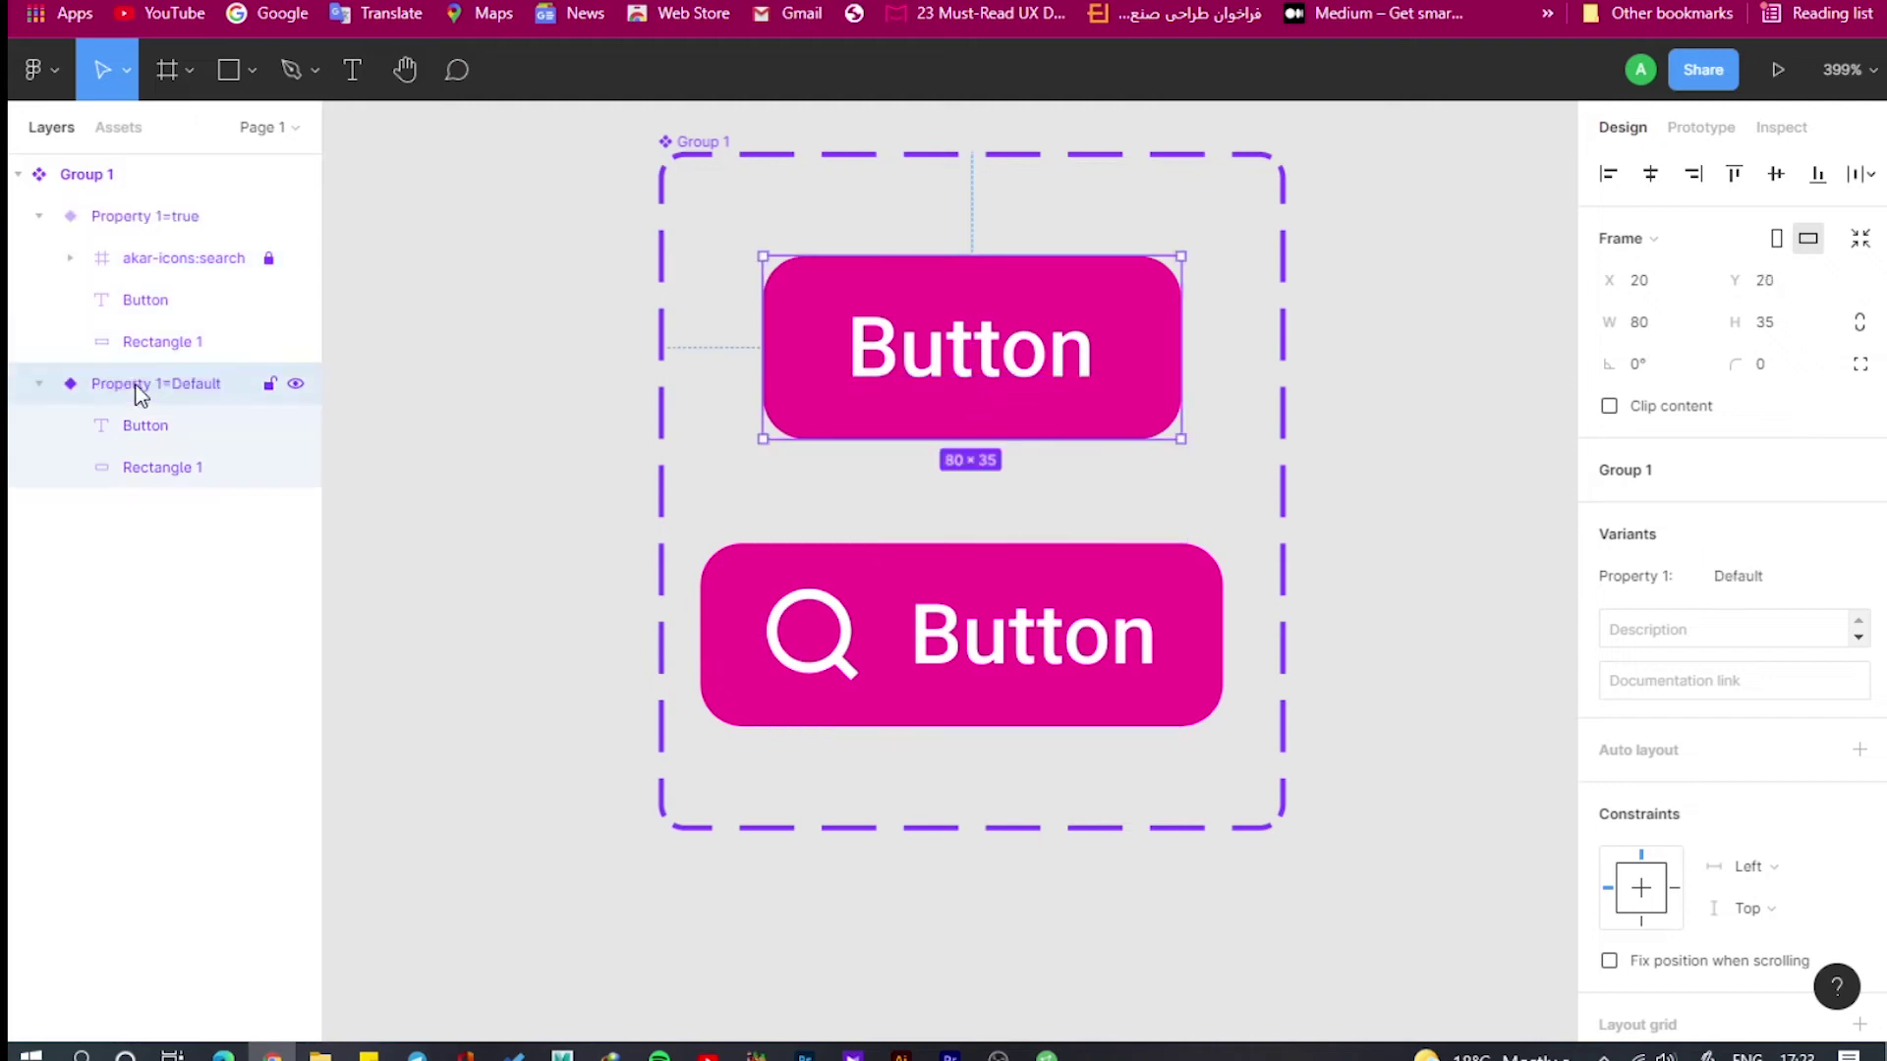
# Set the plain Default variant's Property 1 value to "false".
pyautogui.click(1776, 576)
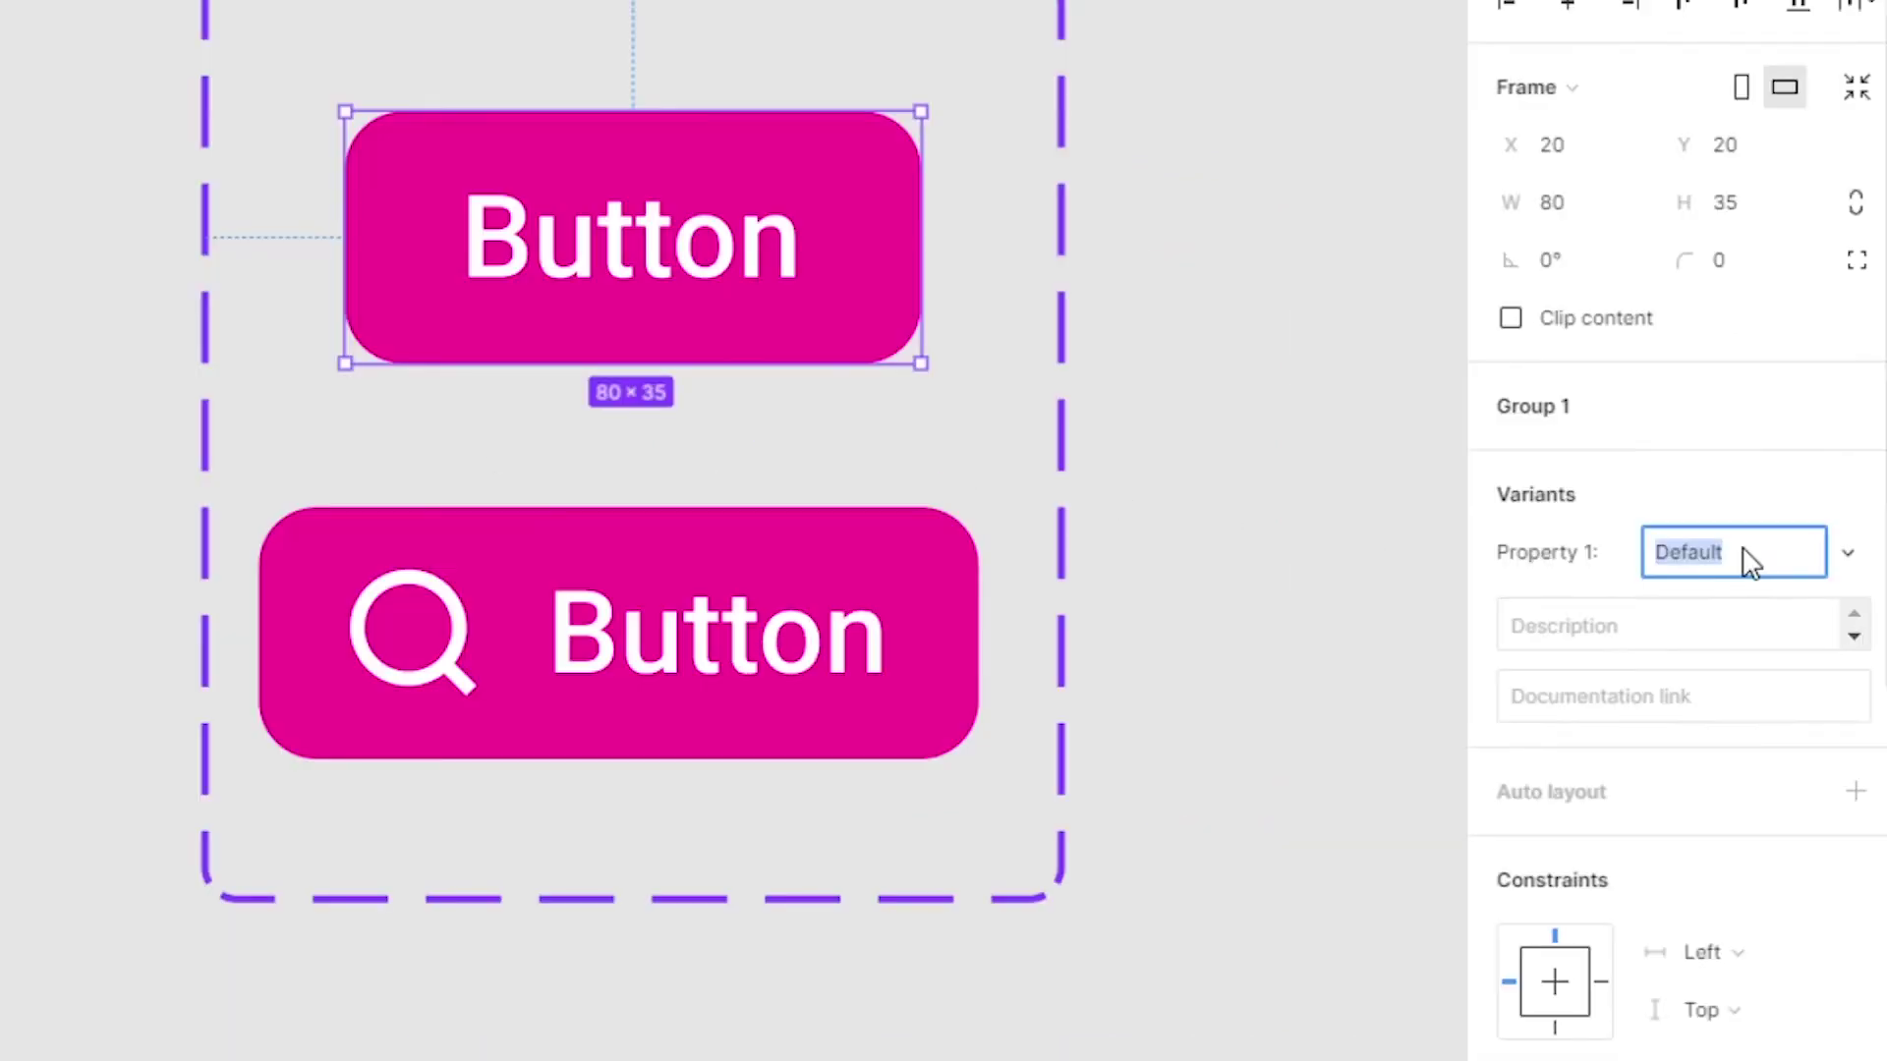
pyautogui.write('false')
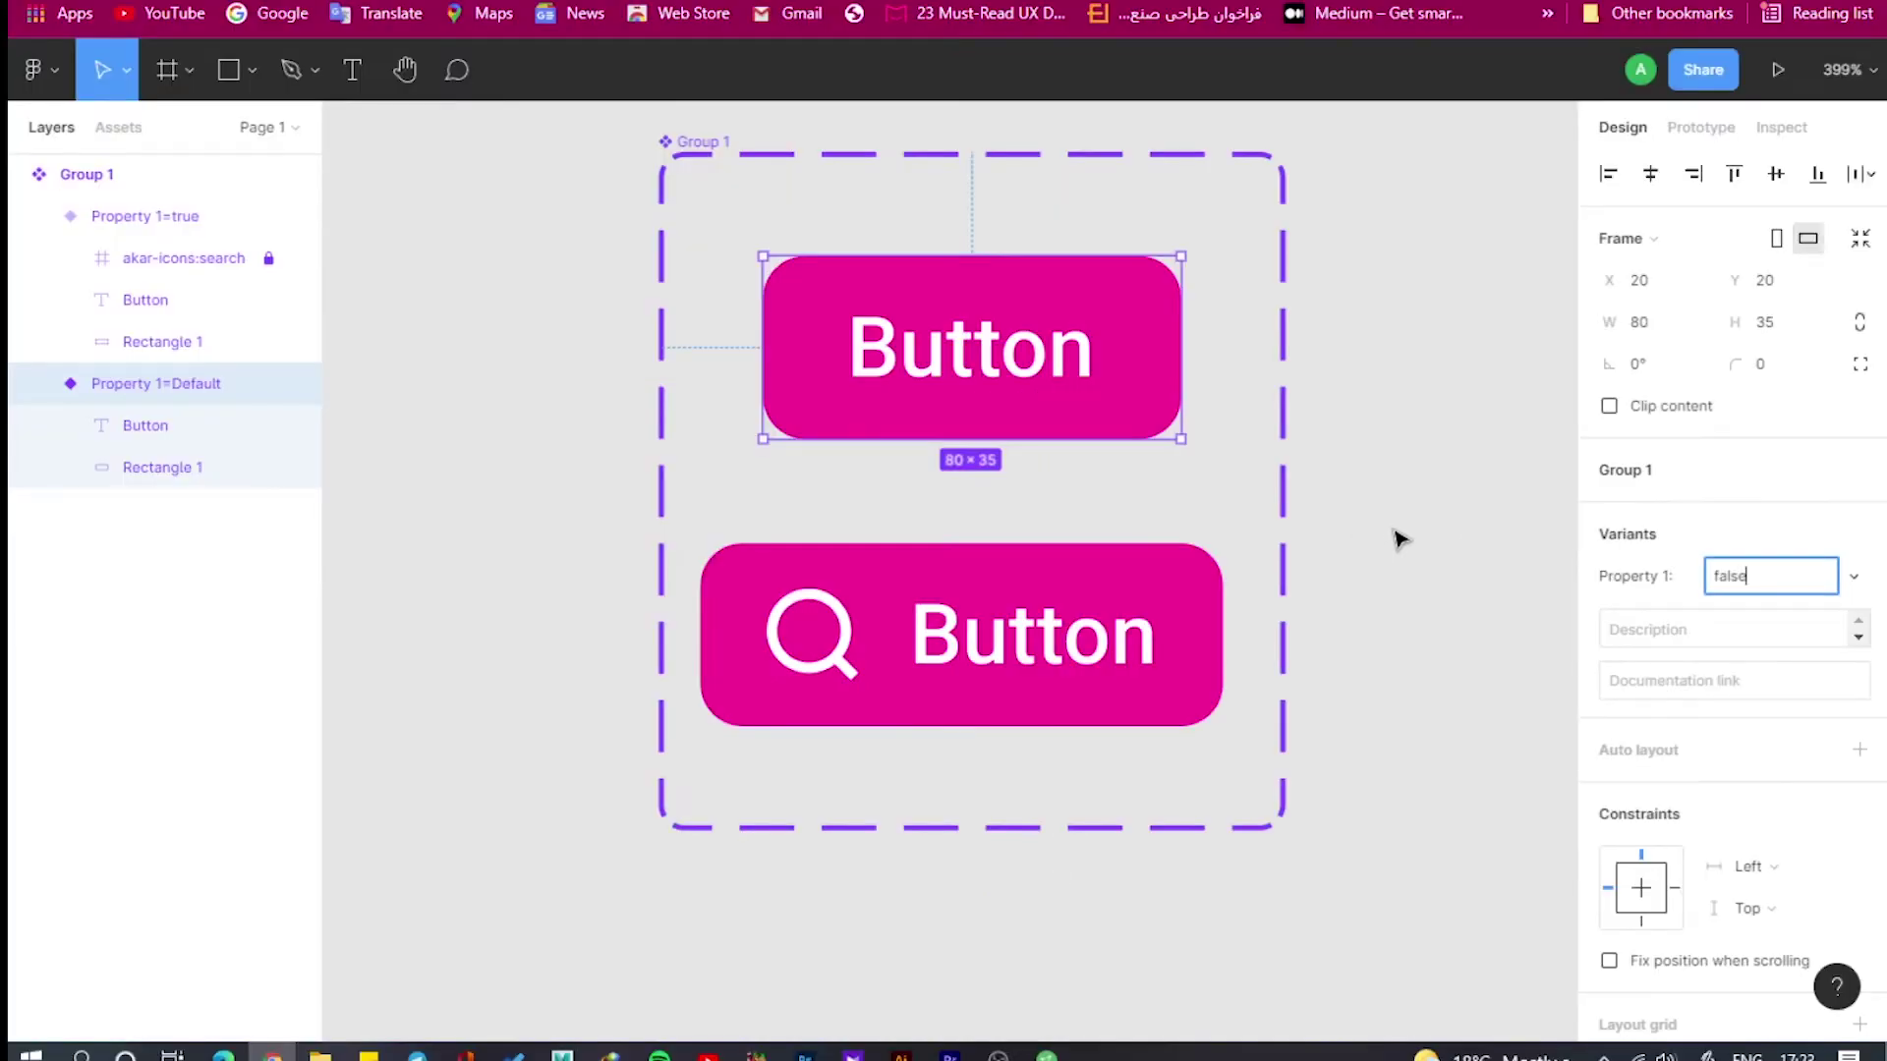
pyautogui.click(1400, 532)
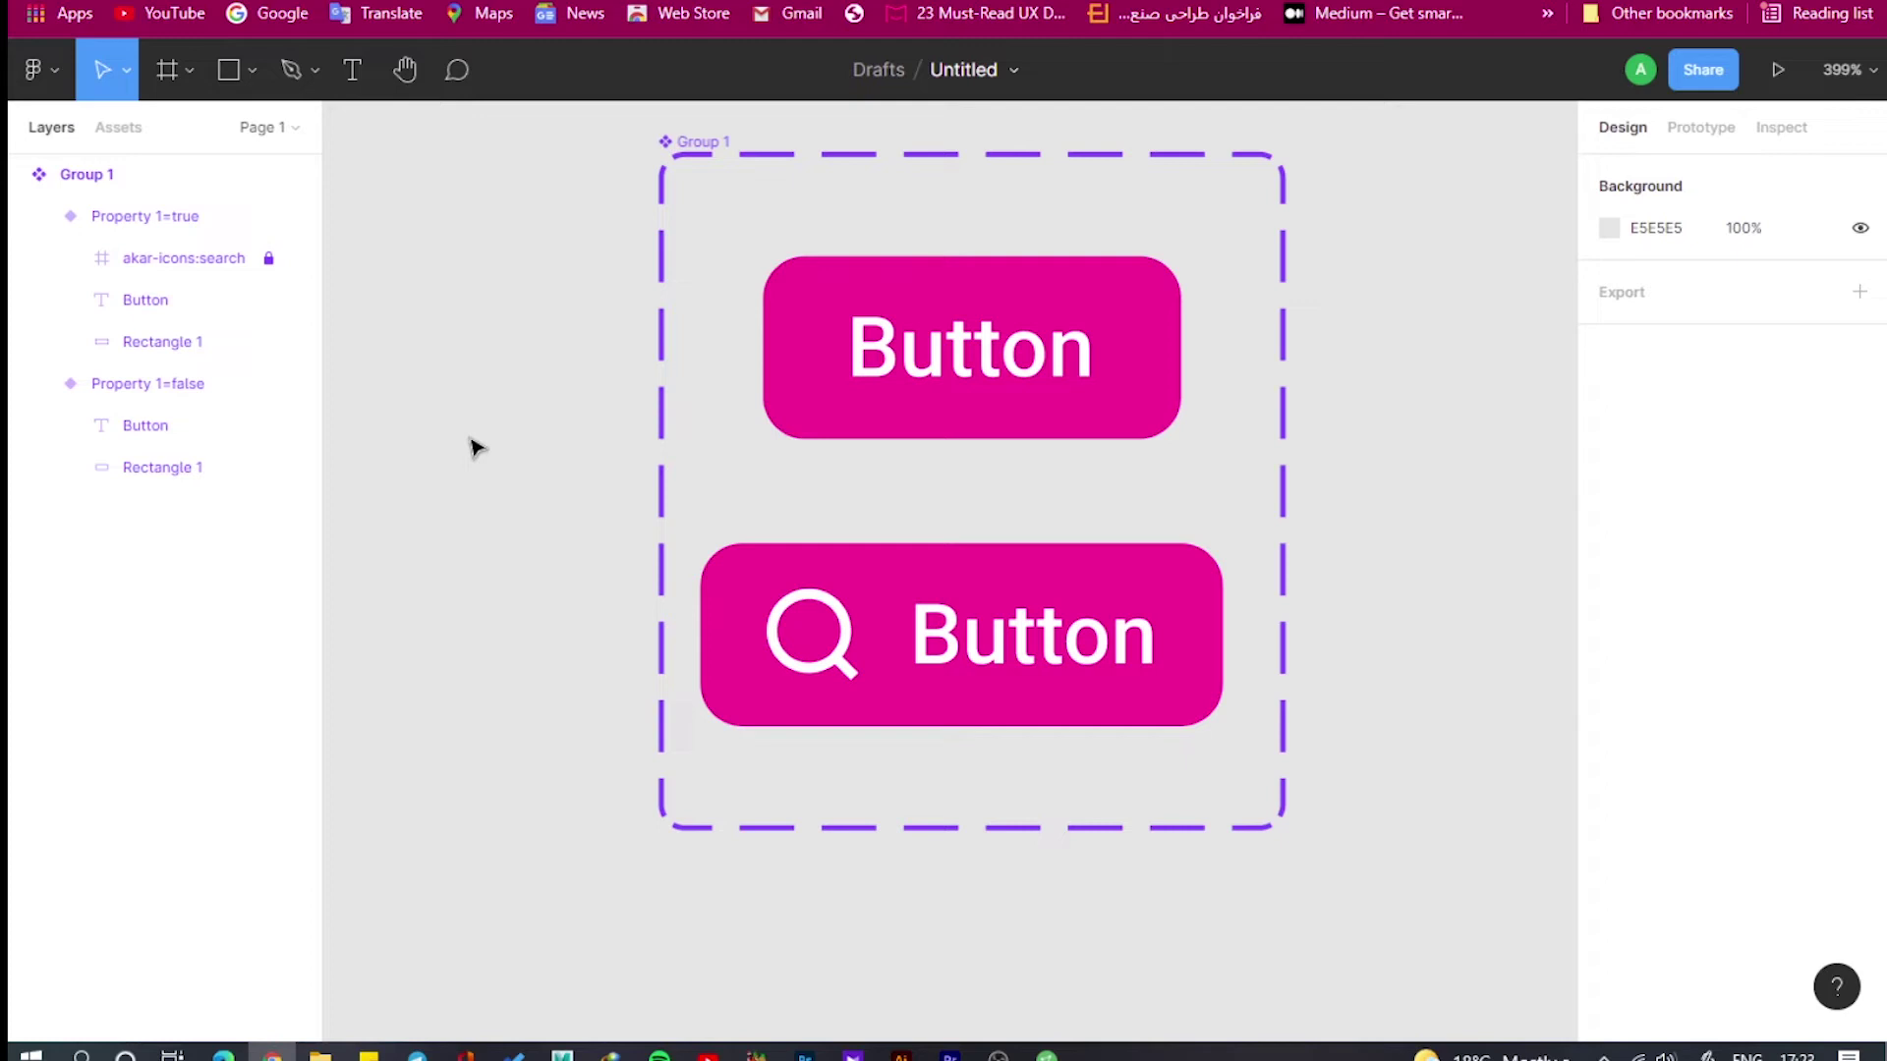
# Rename the Group 1 component set's variant property from Property 1 to "Icon".
pyautogui.click(114, 177)
pyautogui.click(1674, 670)
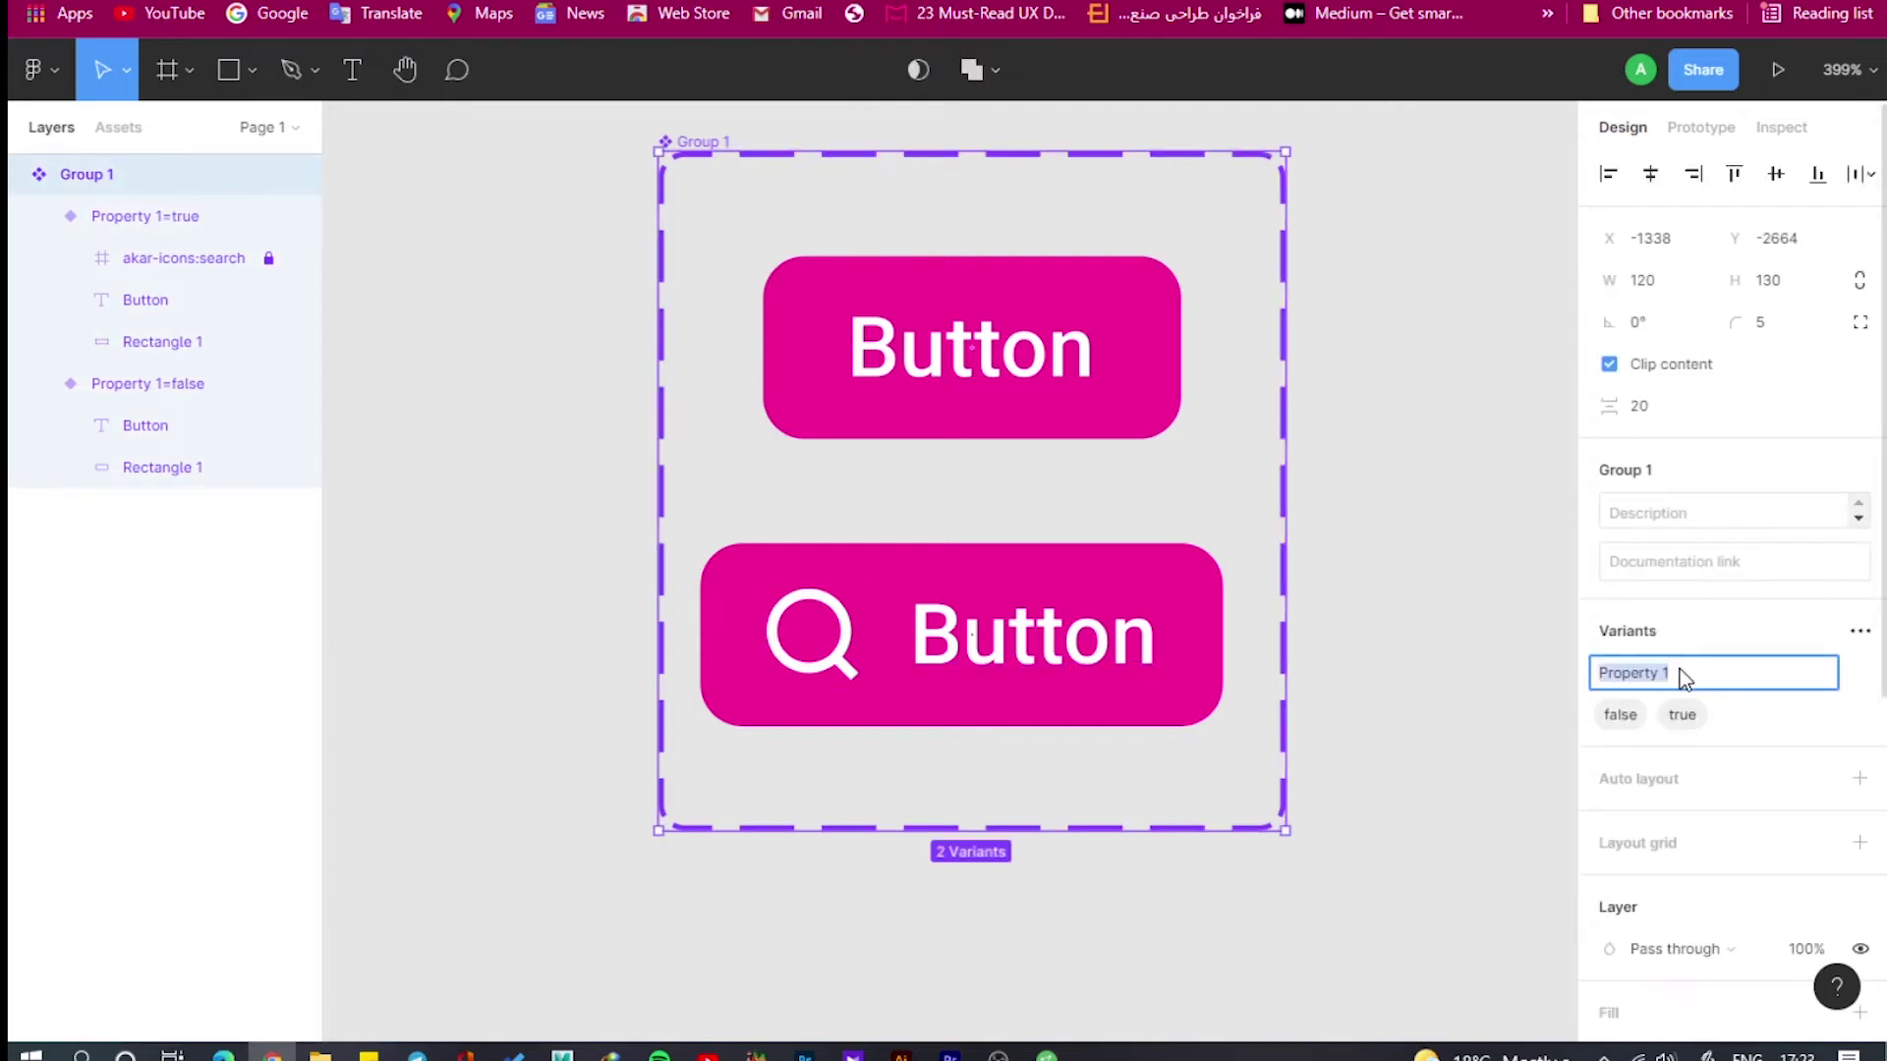
pyautogui.write('Icon')
pyautogui.click(1189, 895)
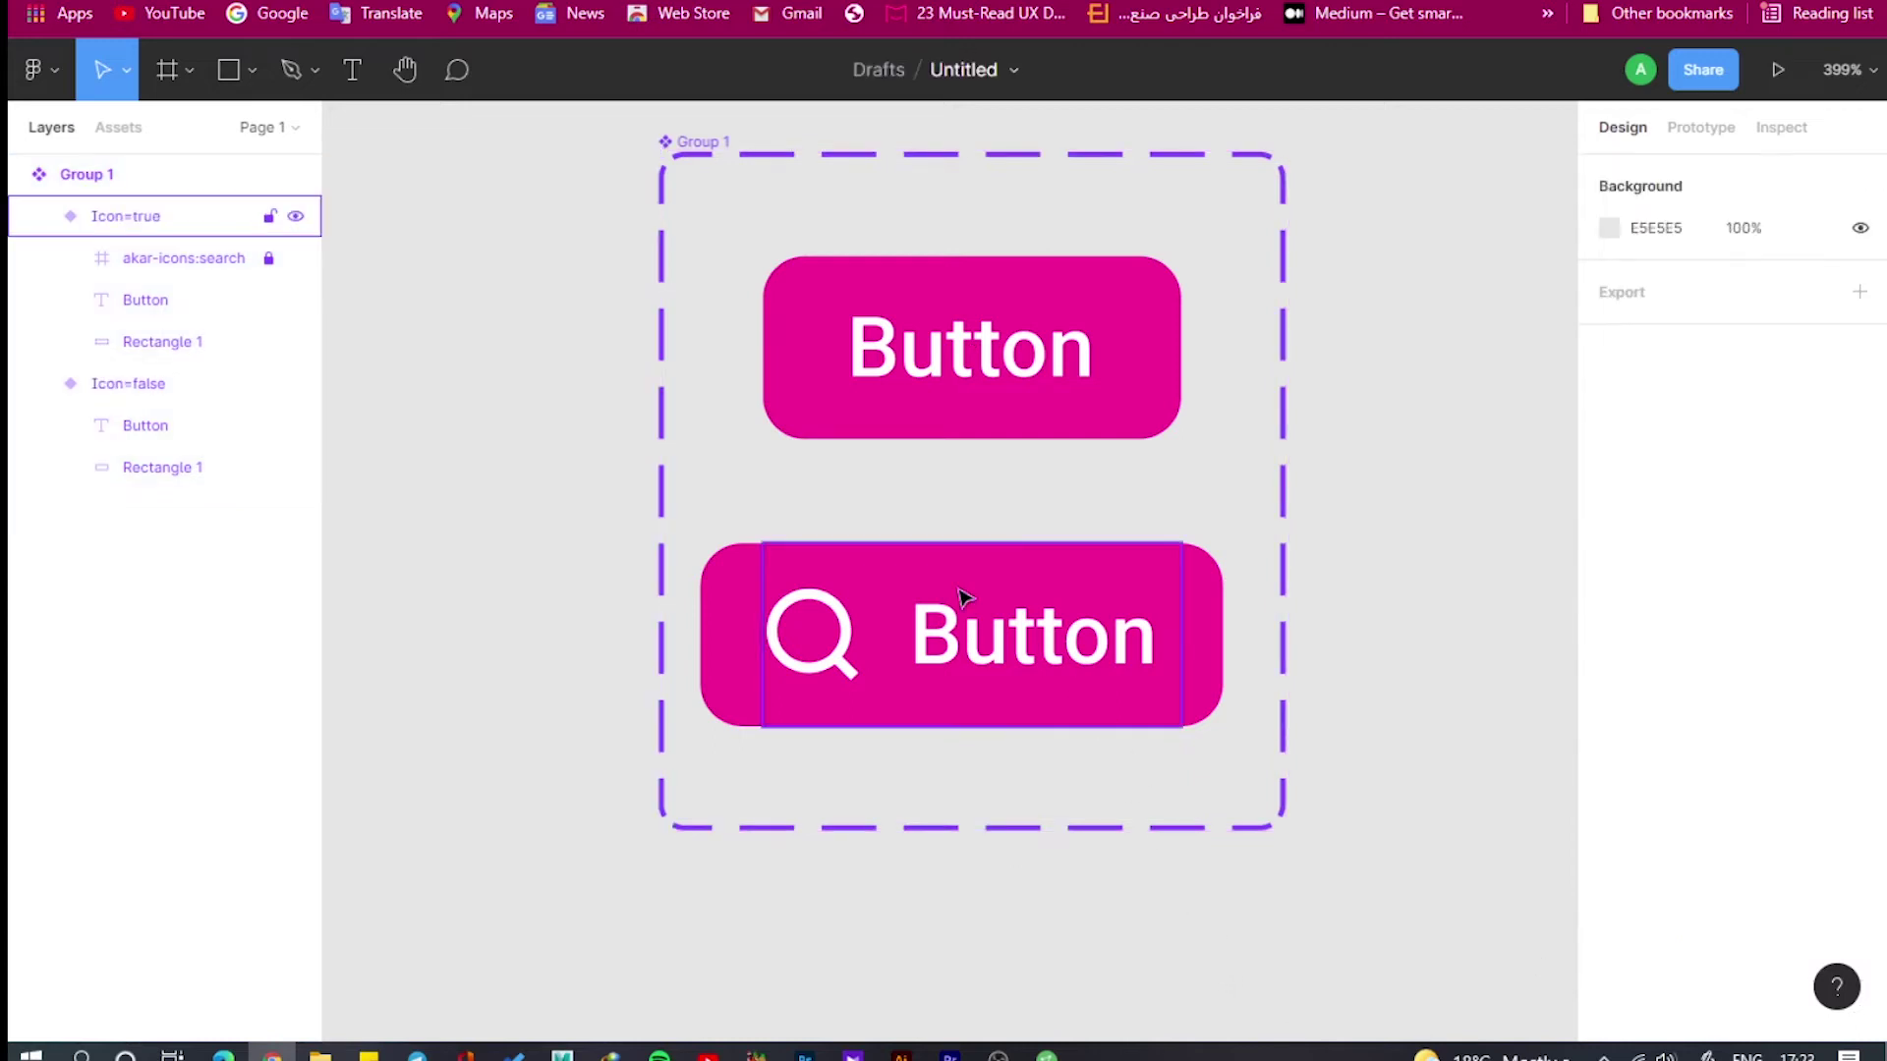
# Move the Group 1 component set left to free up canvas space and add an iPhone 13 Pro Max frame.
pyautogui.scroll(-10, 873, 371)
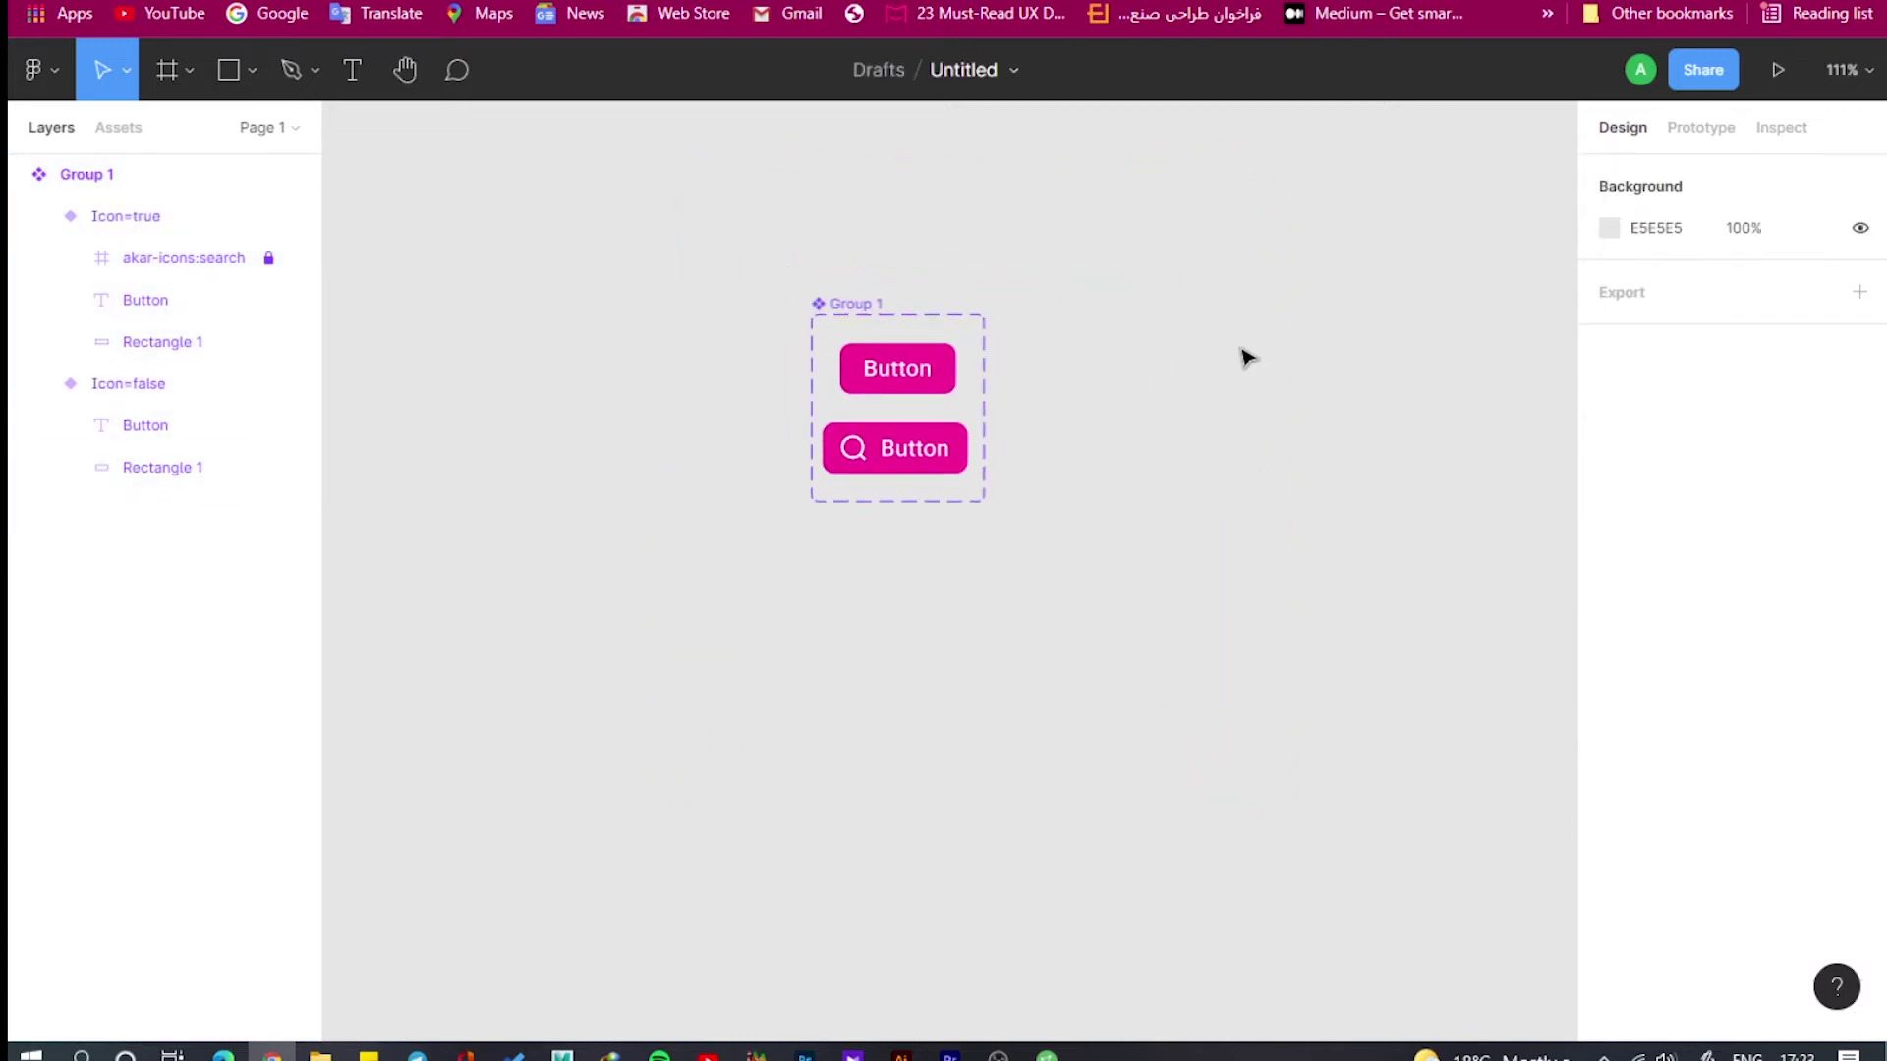
pyautogui.moveTo(842, 303); pyautogui.dragTo(547, 301)
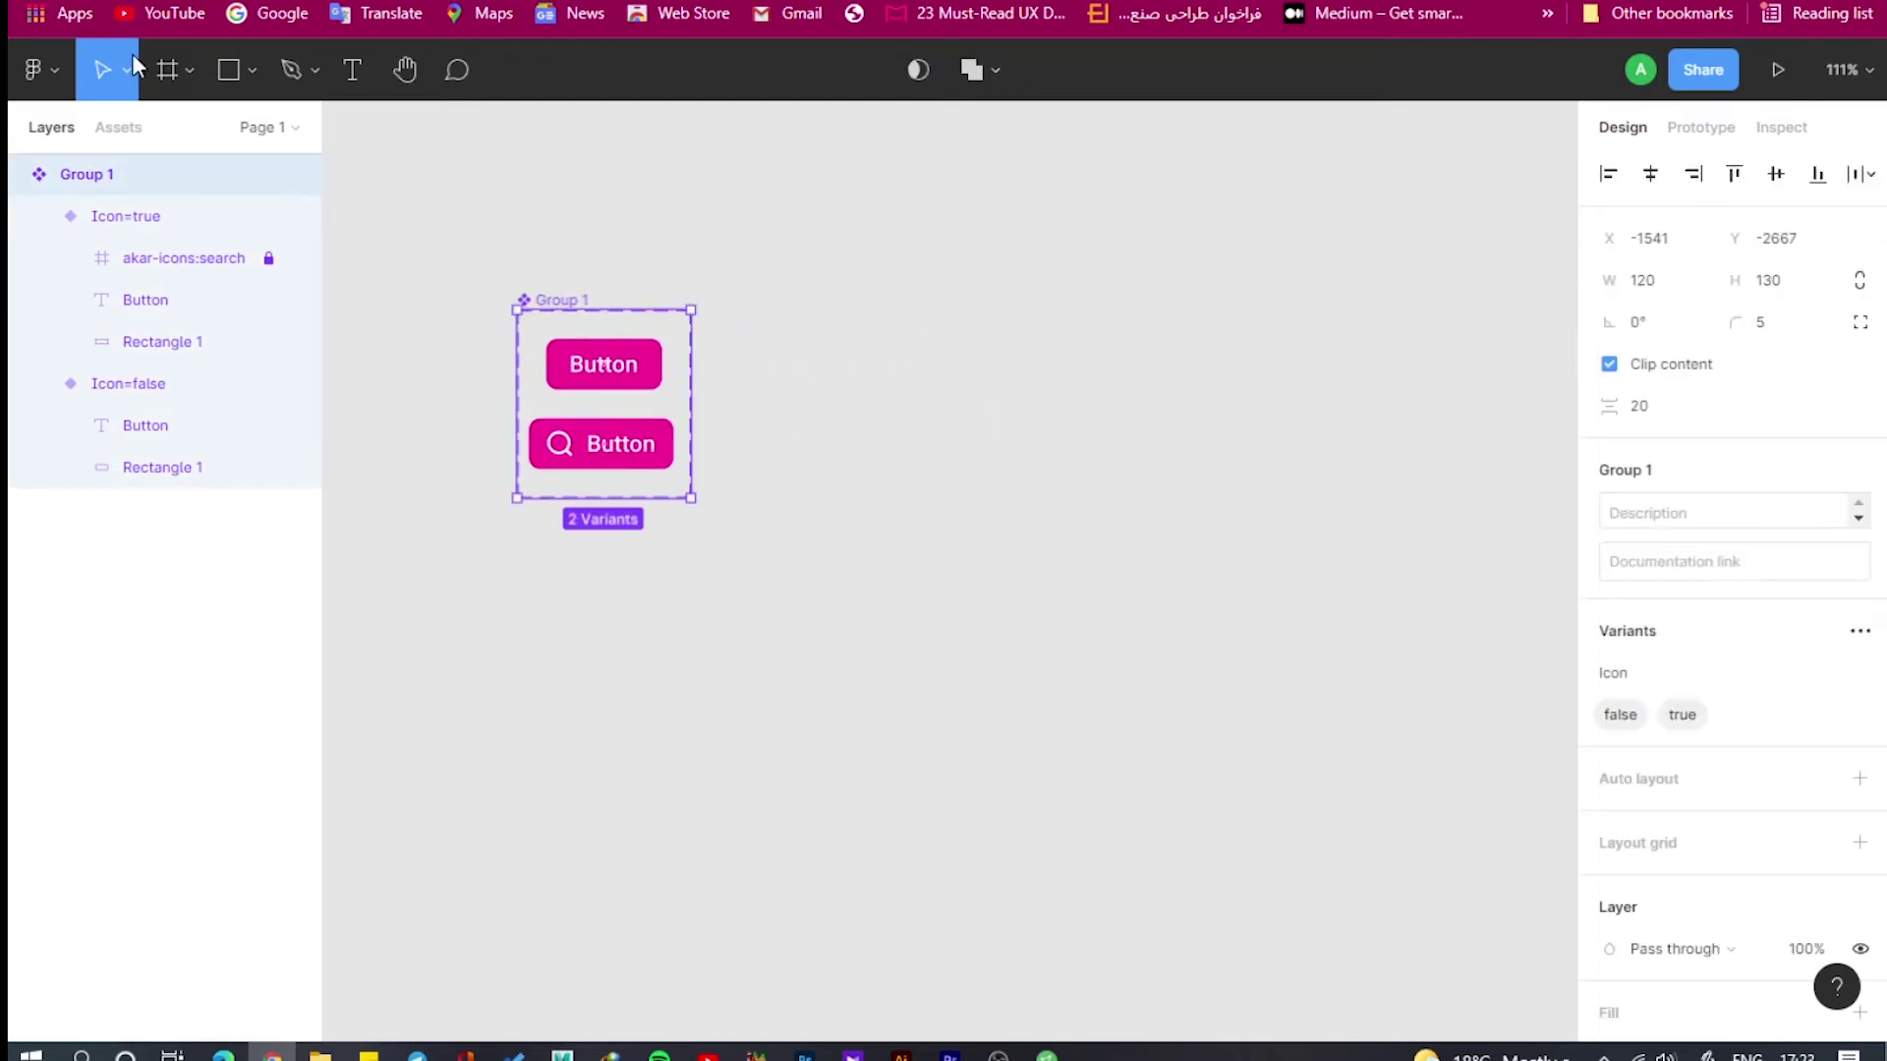
pyautogui.click(188, 75)
pyautogui.click(179, 138)
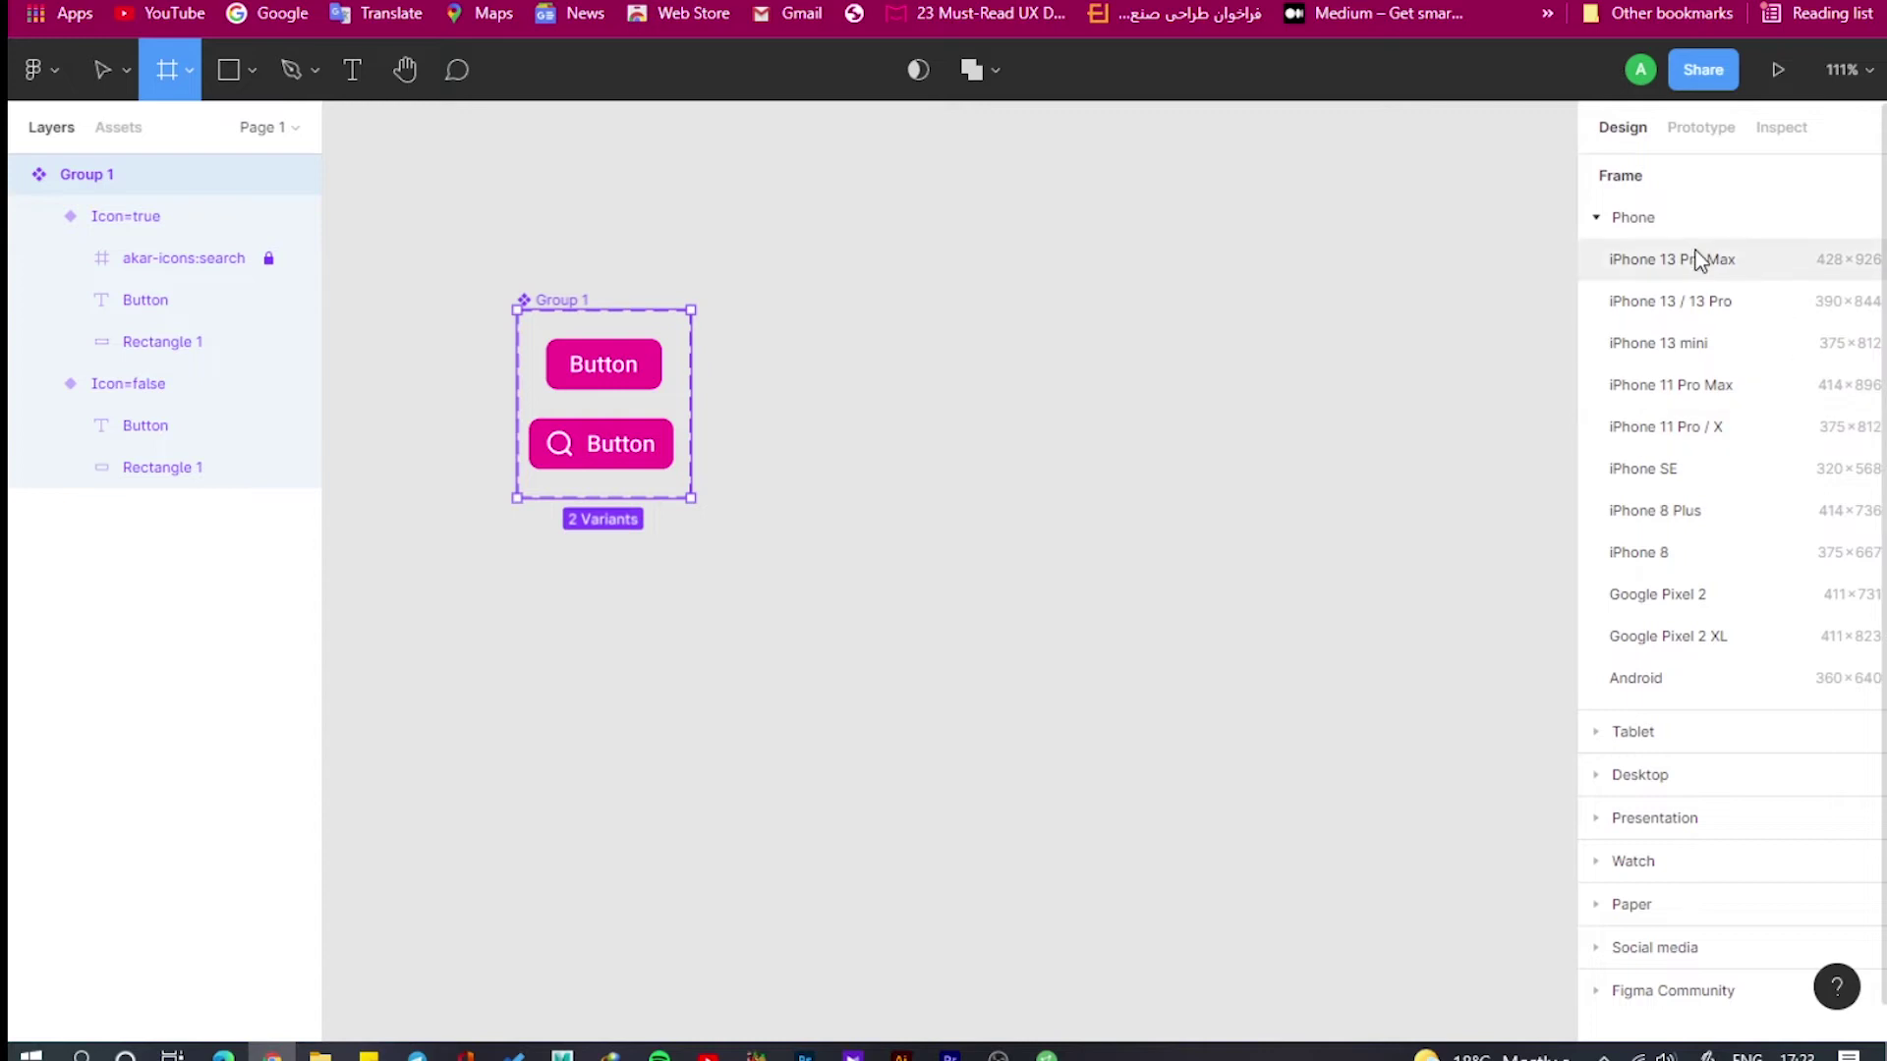
pyautogui.click(1670, 258)
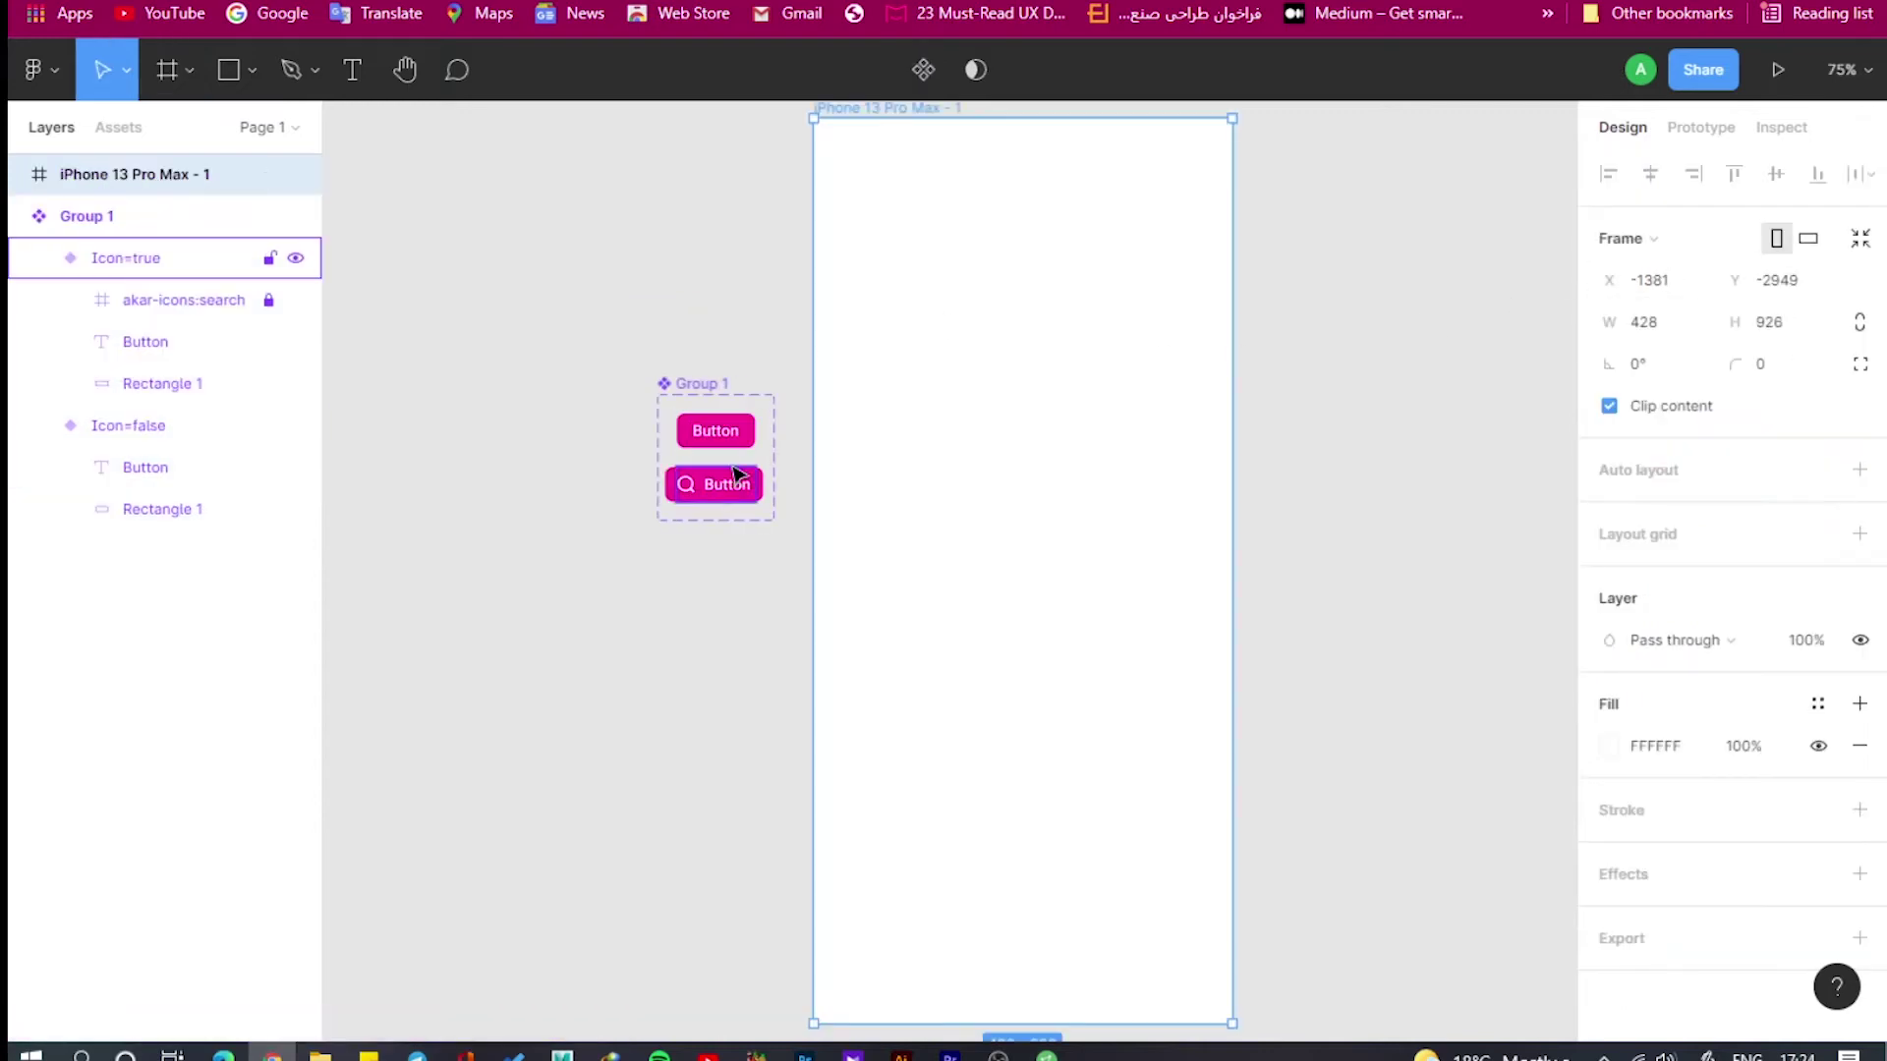
# Place an instance of the button component near the top of the iPhone 13 Pro Max frame and switch its Icon property on and off.
pyautogui.click(108, 129)
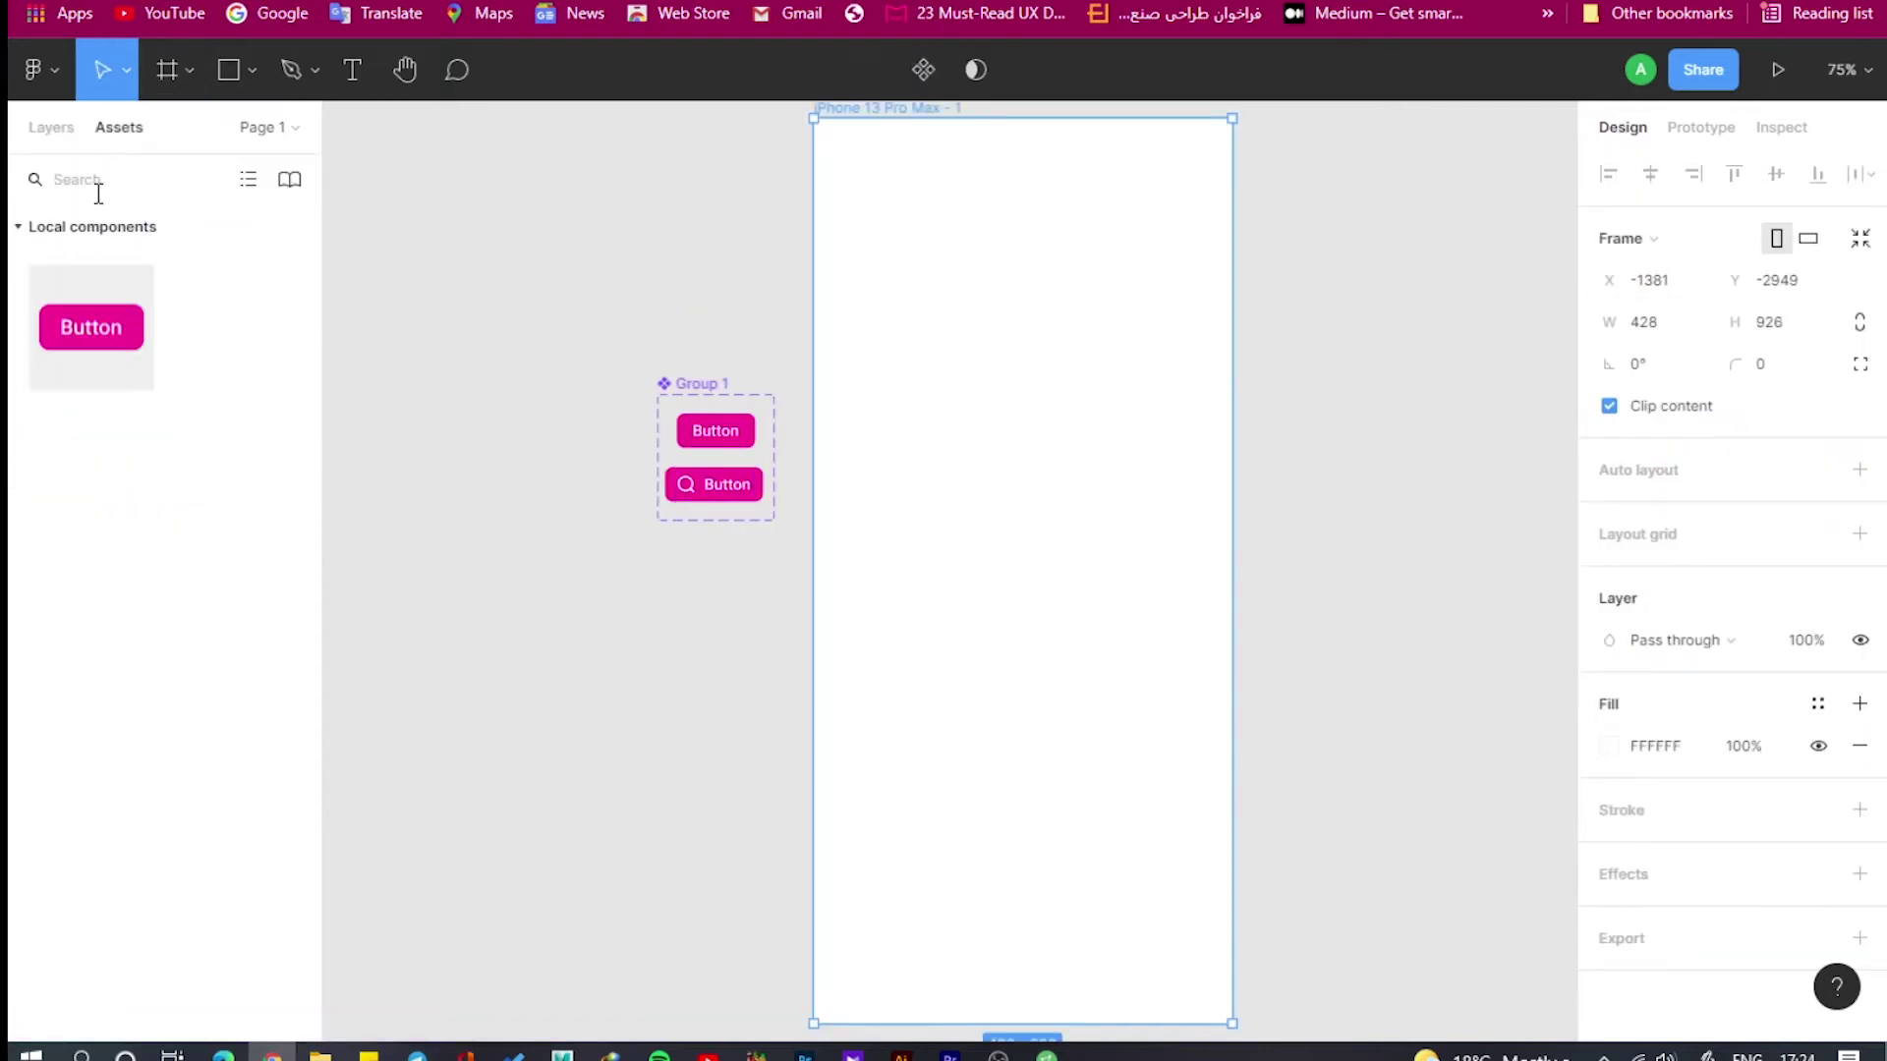
pyautogui.moveTo(79, 324); pyautogui.dragTo(968, 200)
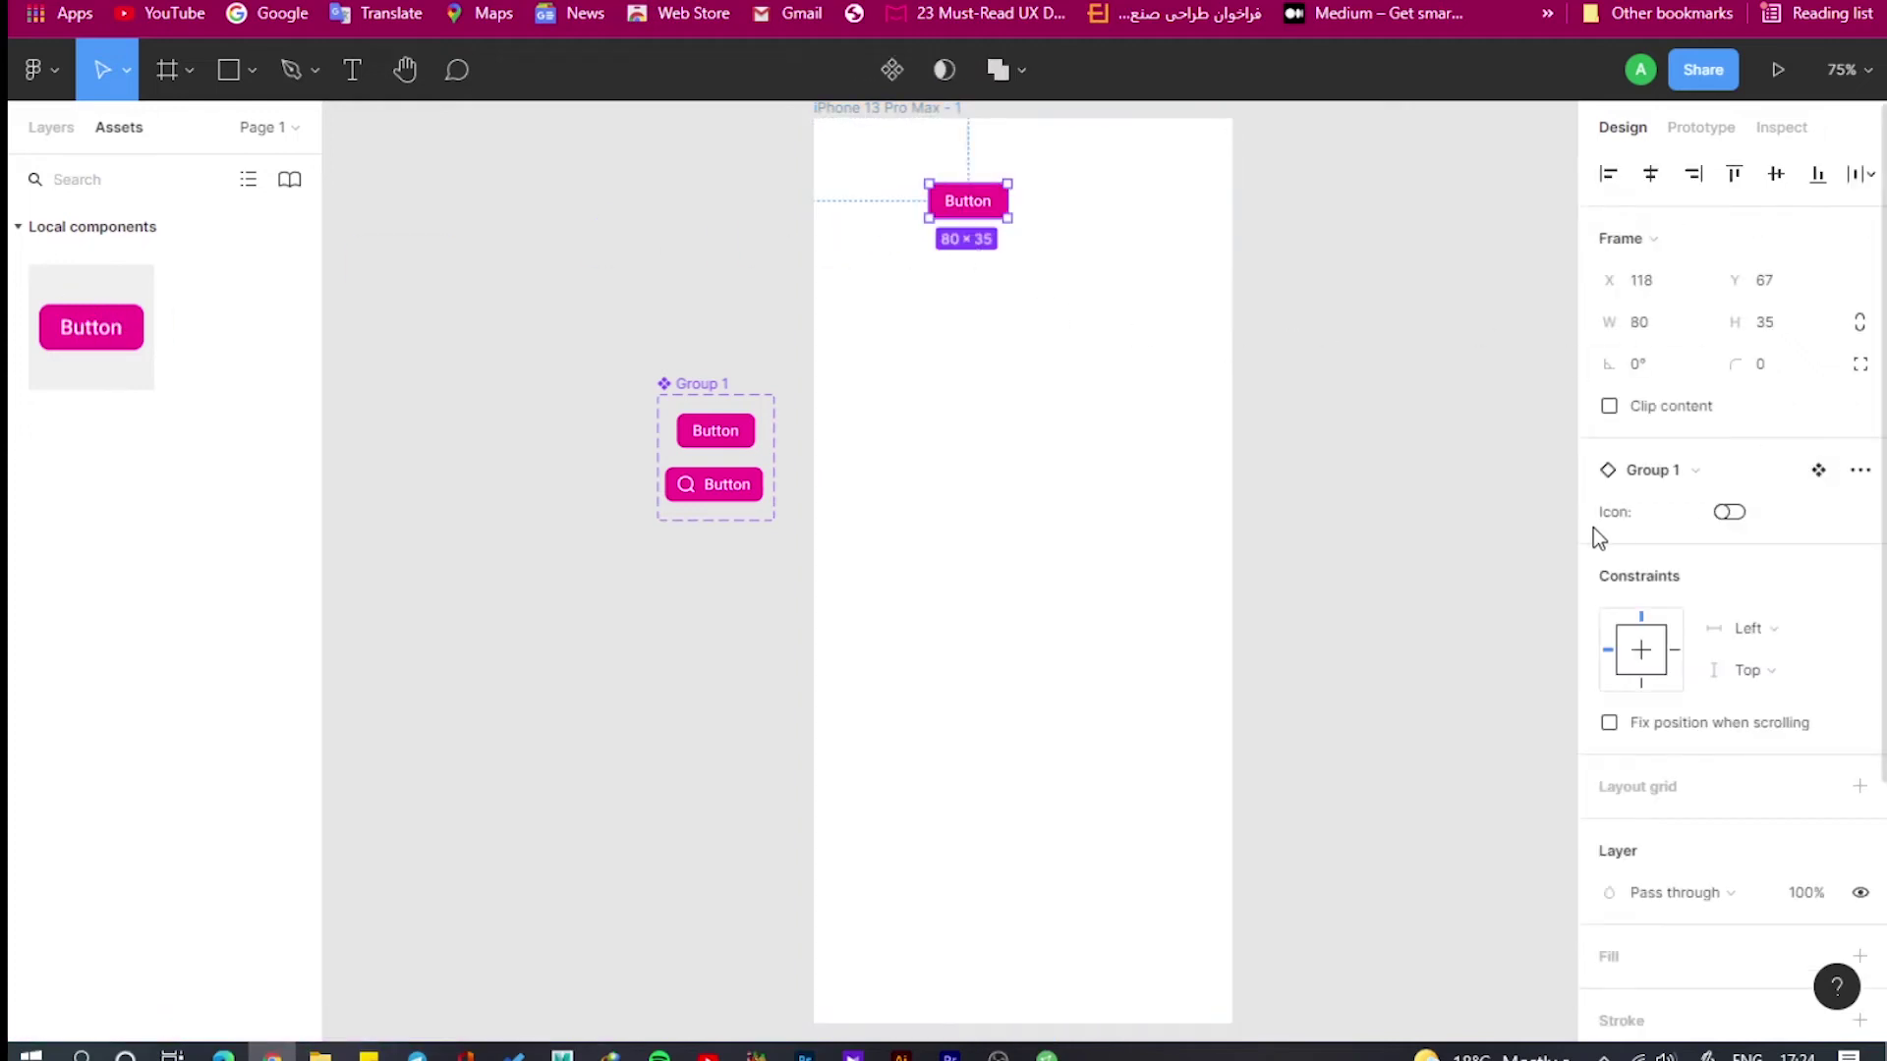
pyautogui.click(1729, 514)
pyautogui.click(1729, 515)
pyautogui.click(1729, 514)
pyautogui.click(1732, 514)
pyautogui.click(1731, 514)
pyautogui.click(1732, 514)
pyautogui.click(1307, 324)
# Move the iPhone frame further right of the component set and add two more variants based on the plain button.
pyautogui.moveTo(863, 105); pyautogui.dragTo(1297, 134)
pyautogui.click(722, 442)
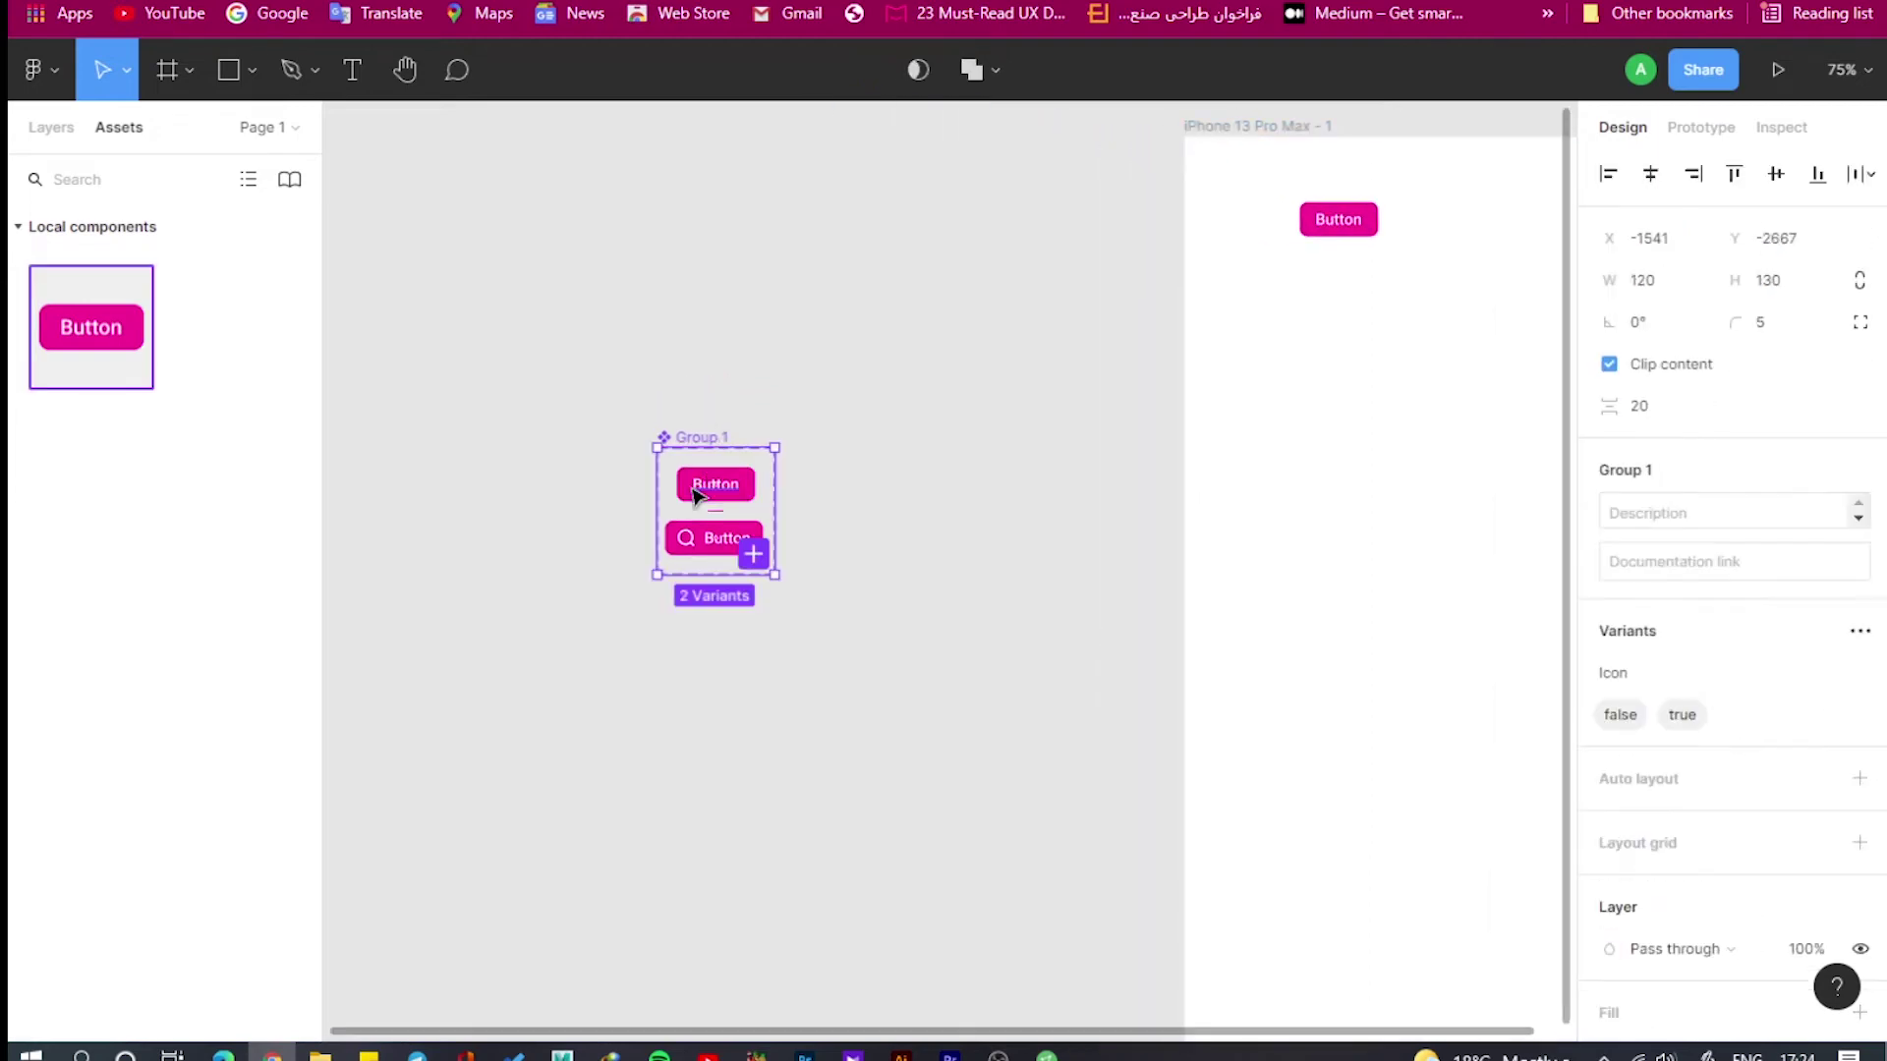
pyautogui.keyDown('ctrl'); pyautogui.scroll(5, 695, 494); pyautogui.keyUp('ctrl')
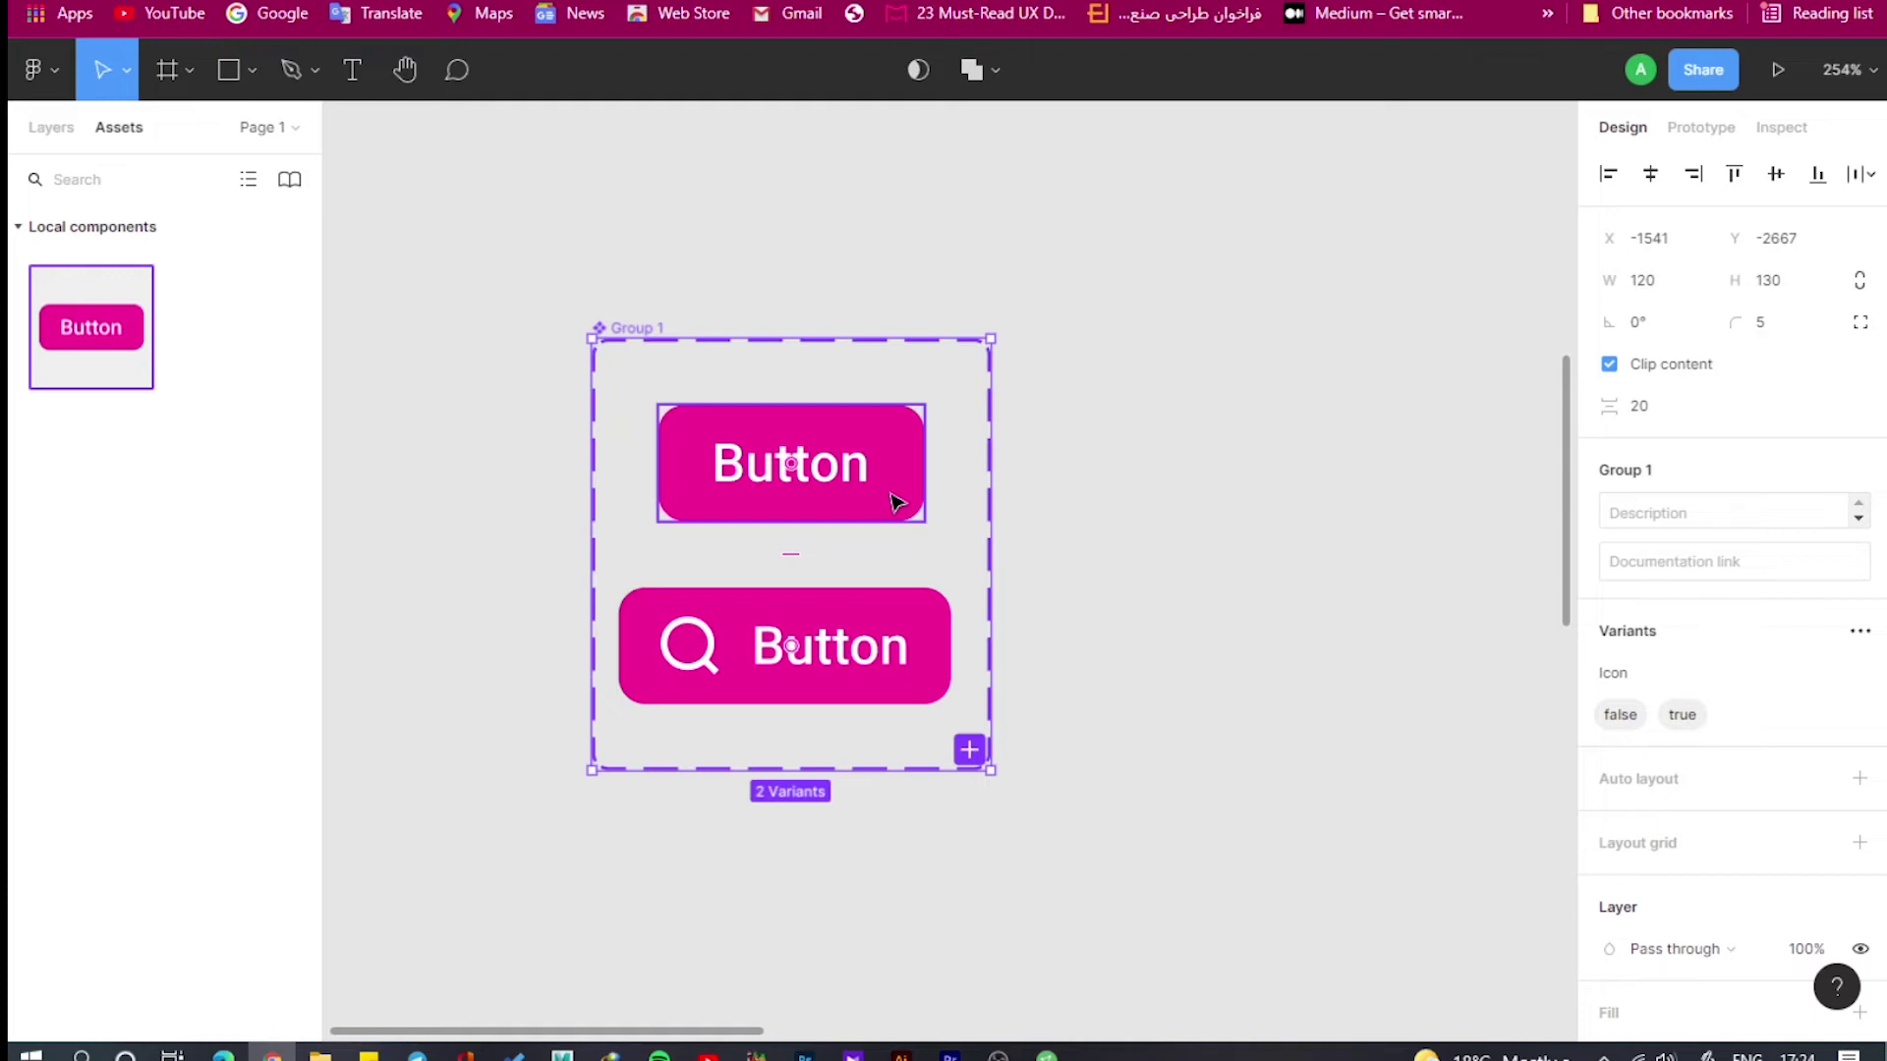
pyautogui.click(896, 503)
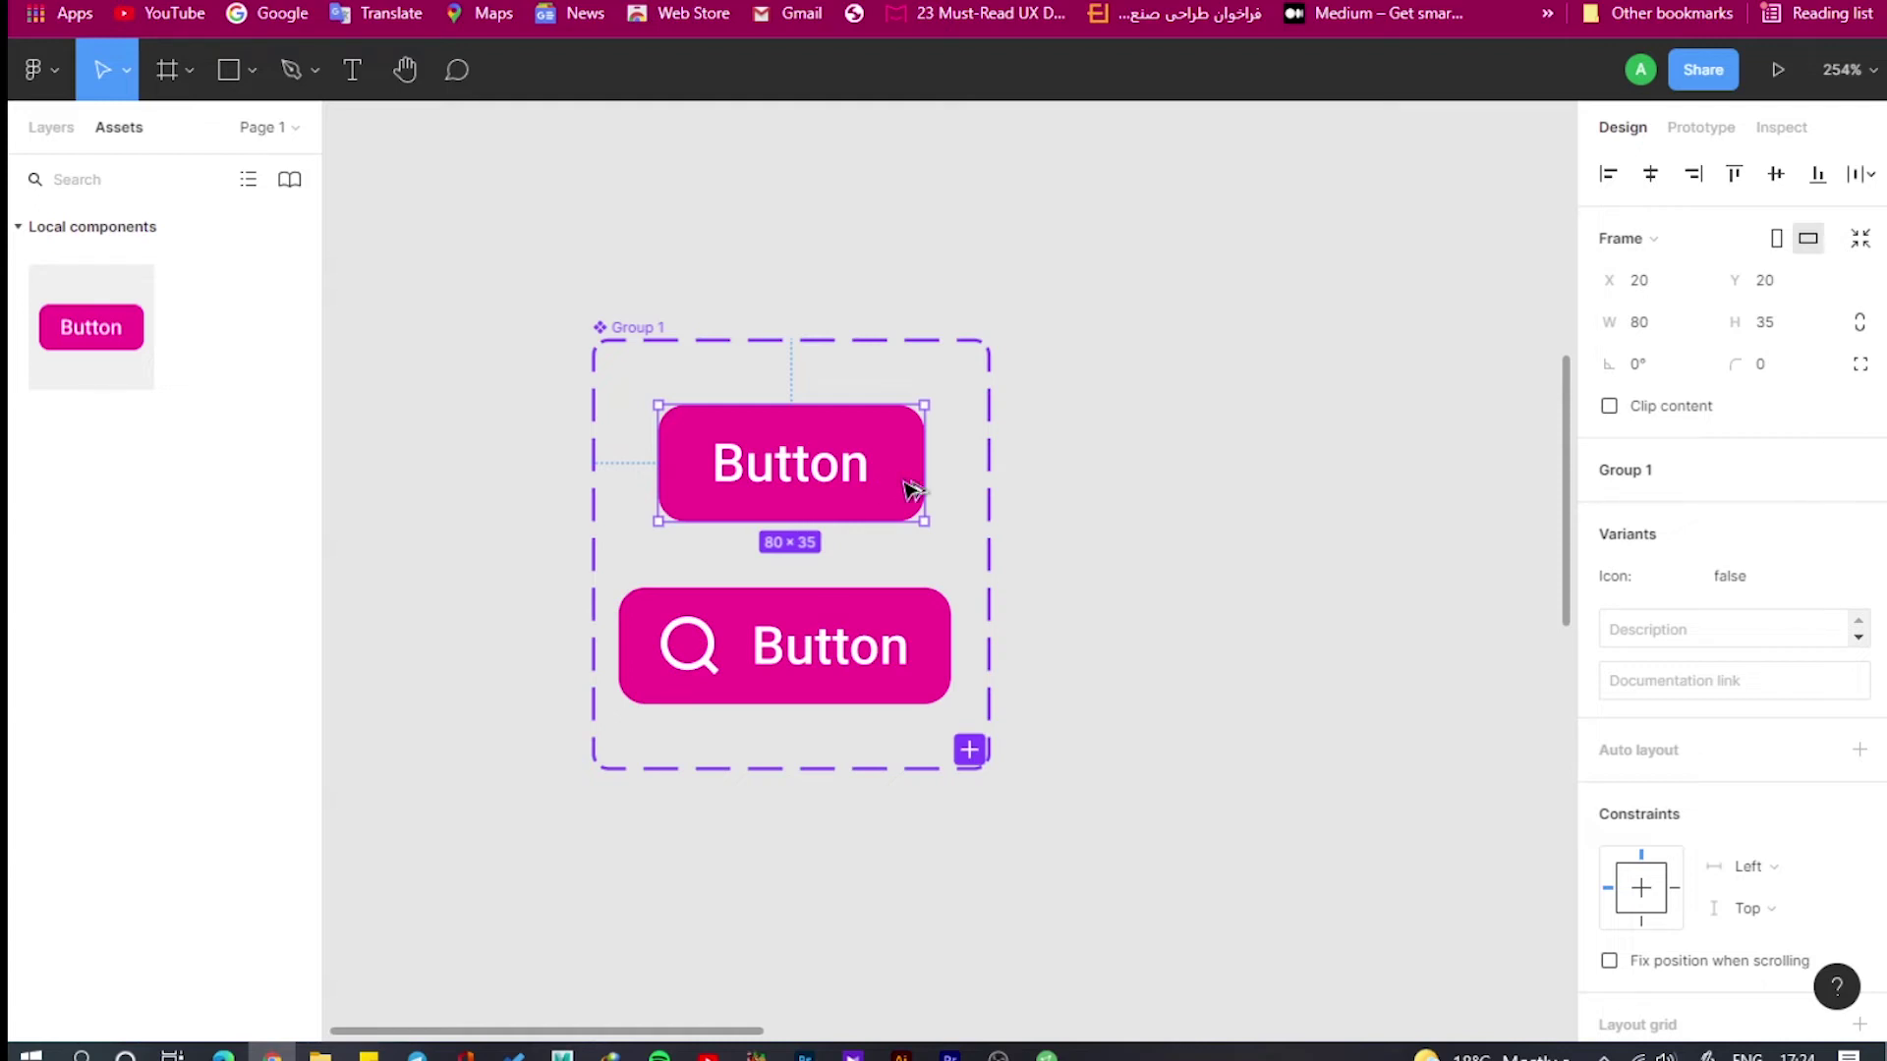
pyautogui.click(970, 752)
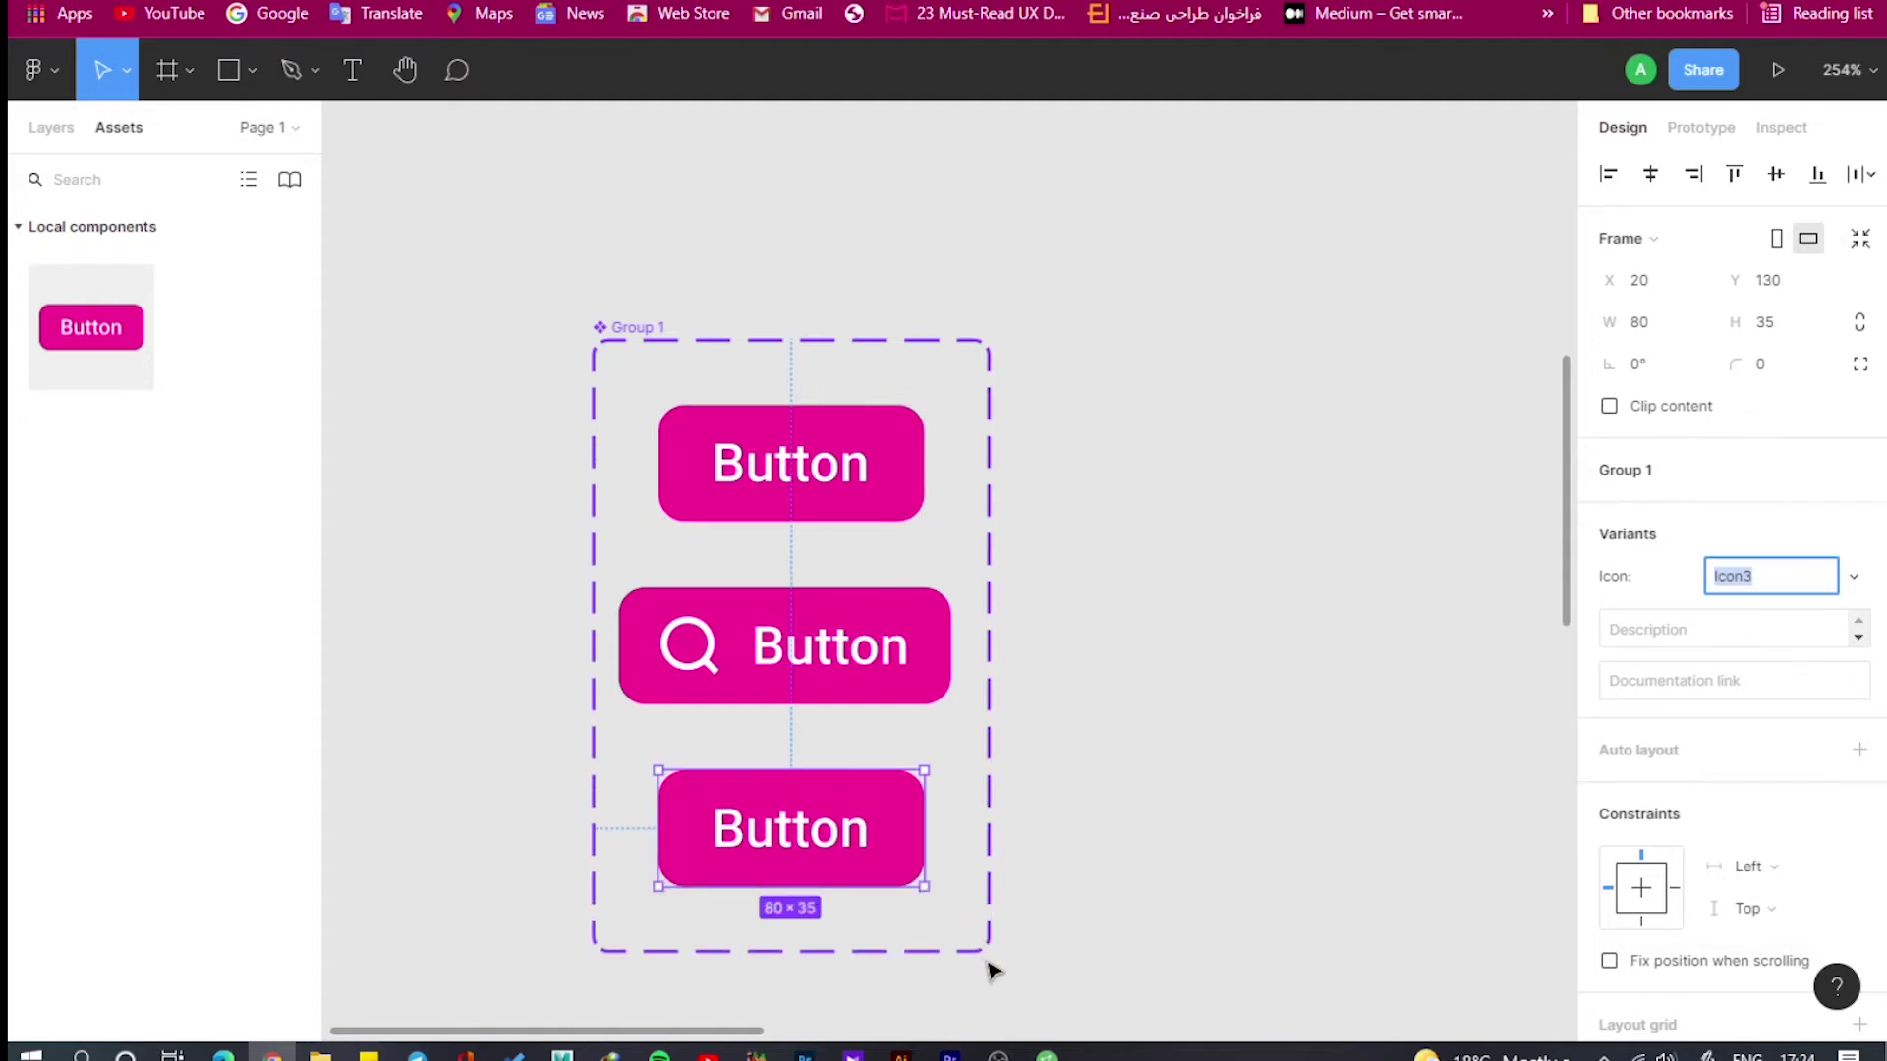
pyautogui.moveTo(991, 950)
pyautogui.click(970, 931)
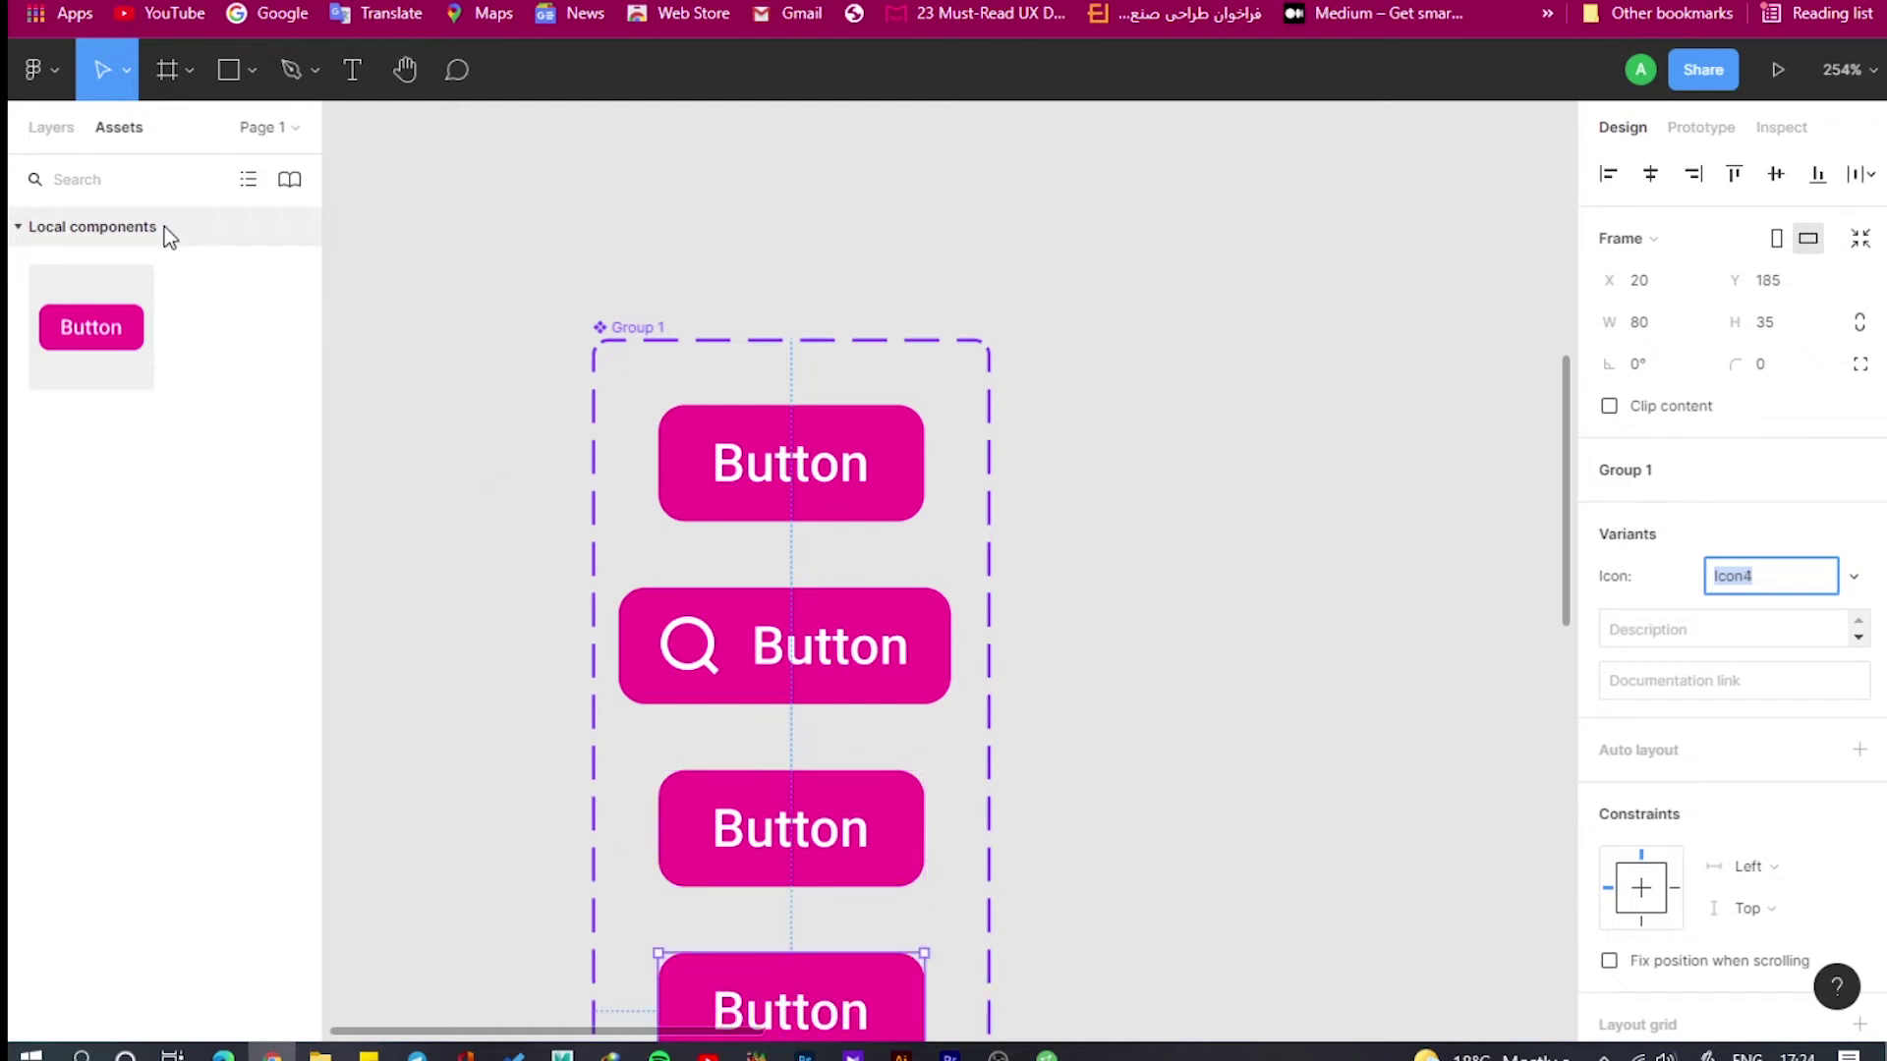
pyautogui.click(18, 230)
pyautogui.click(18, 230)
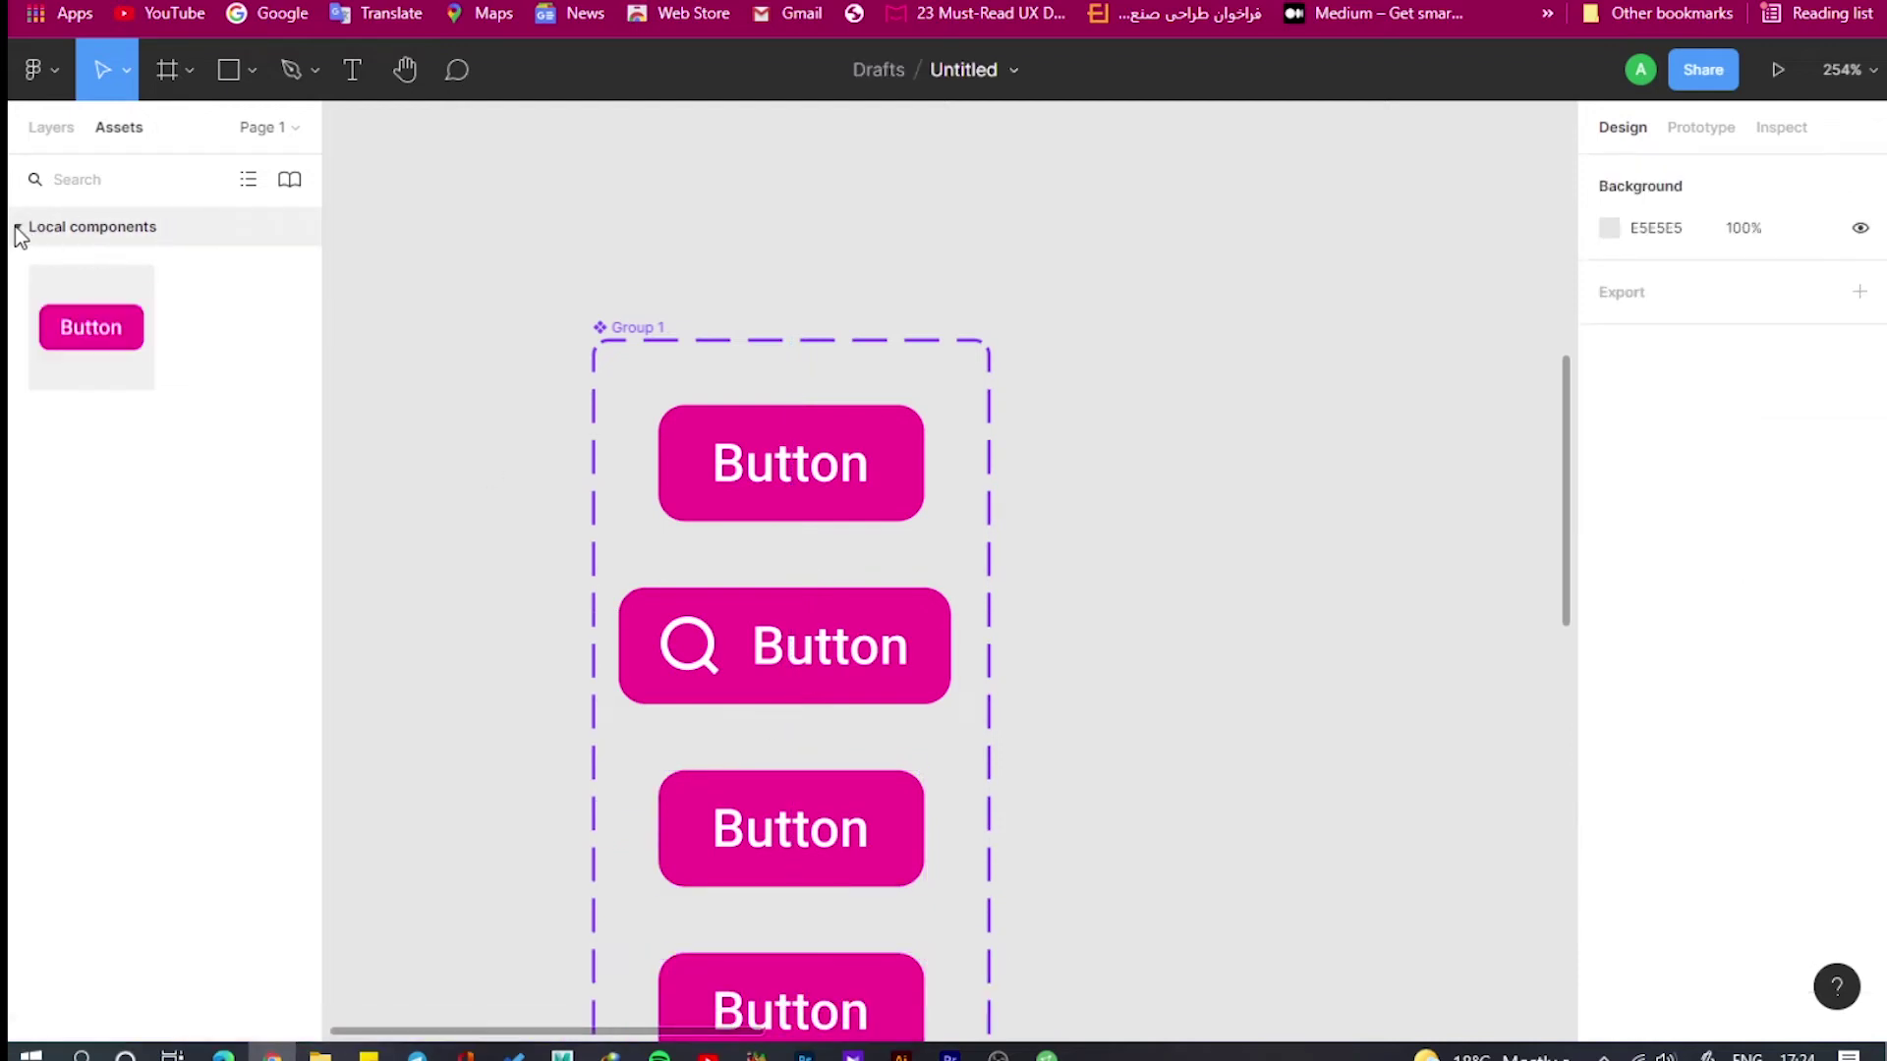
pyautogui.click(17, 230)
pyautogui.click(18, 230)
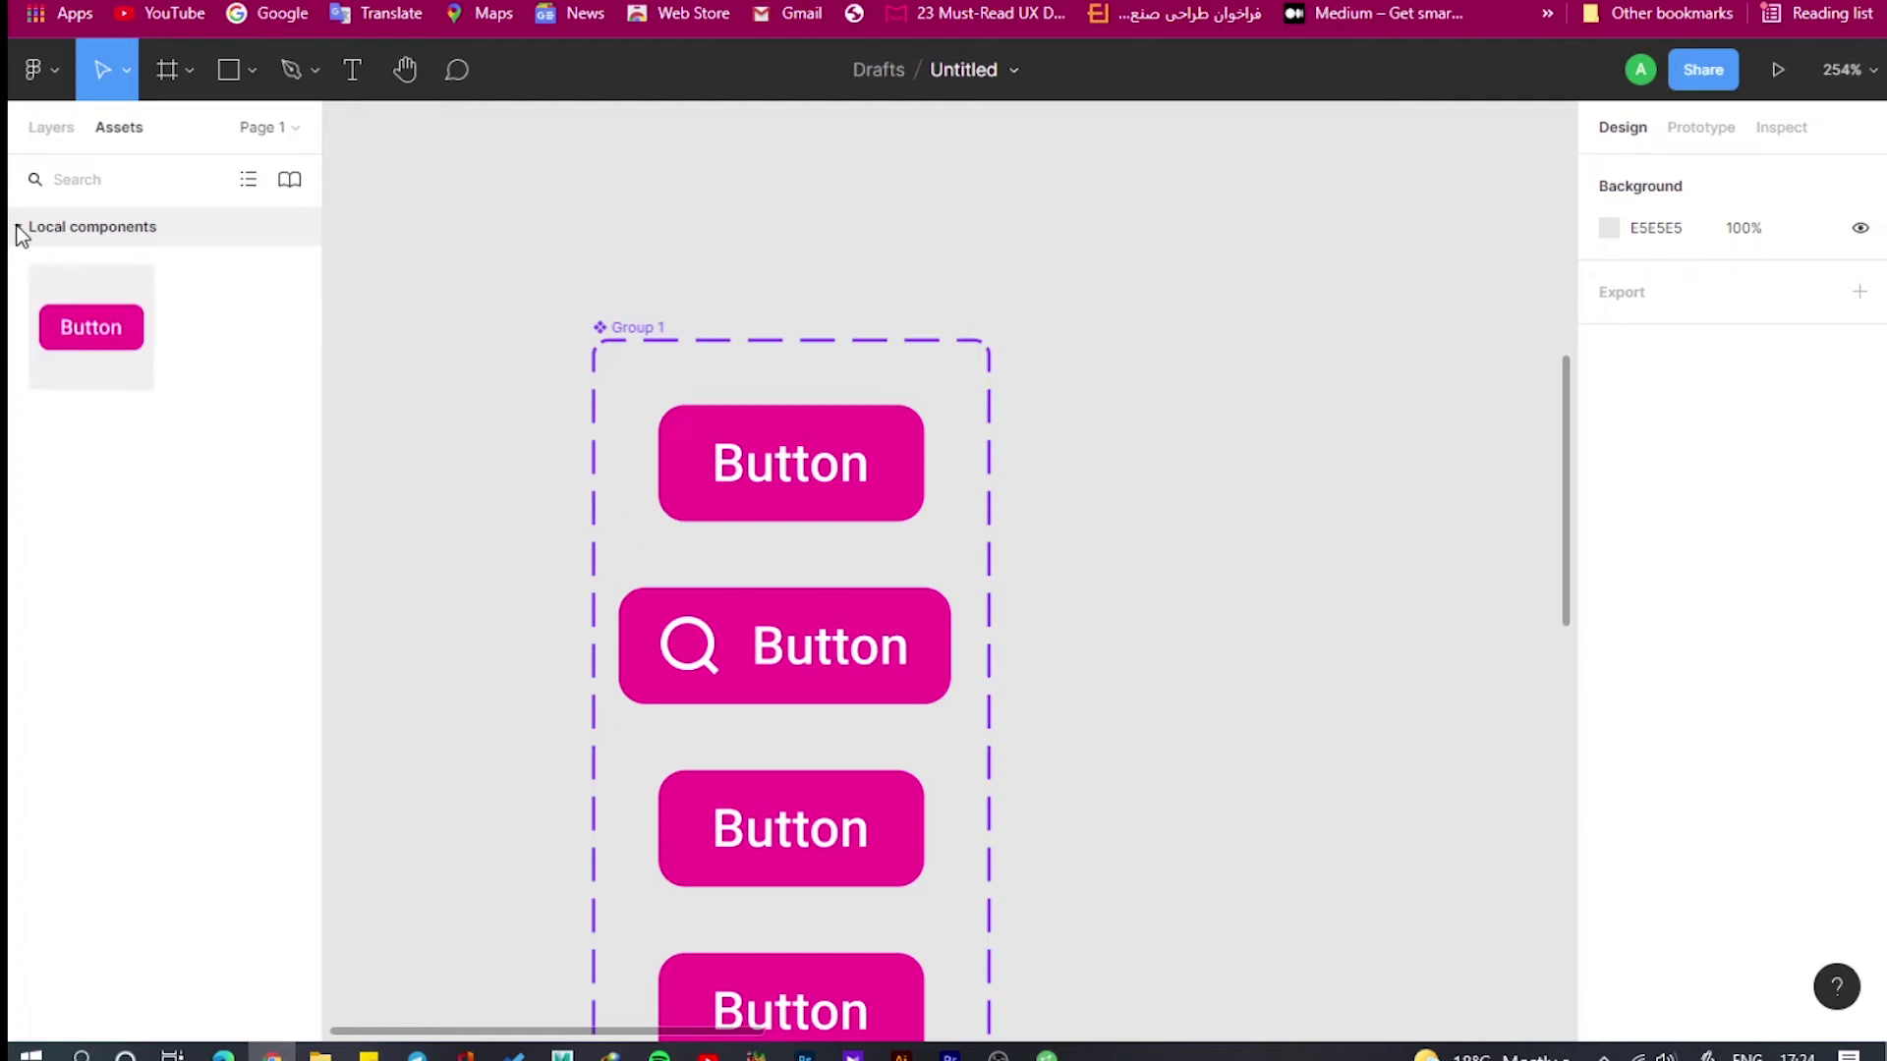
# Add a new variant property named "color" to the Group 1 component set.
pyautogui.click(50, 126)
pyautogui.click(99, 262)
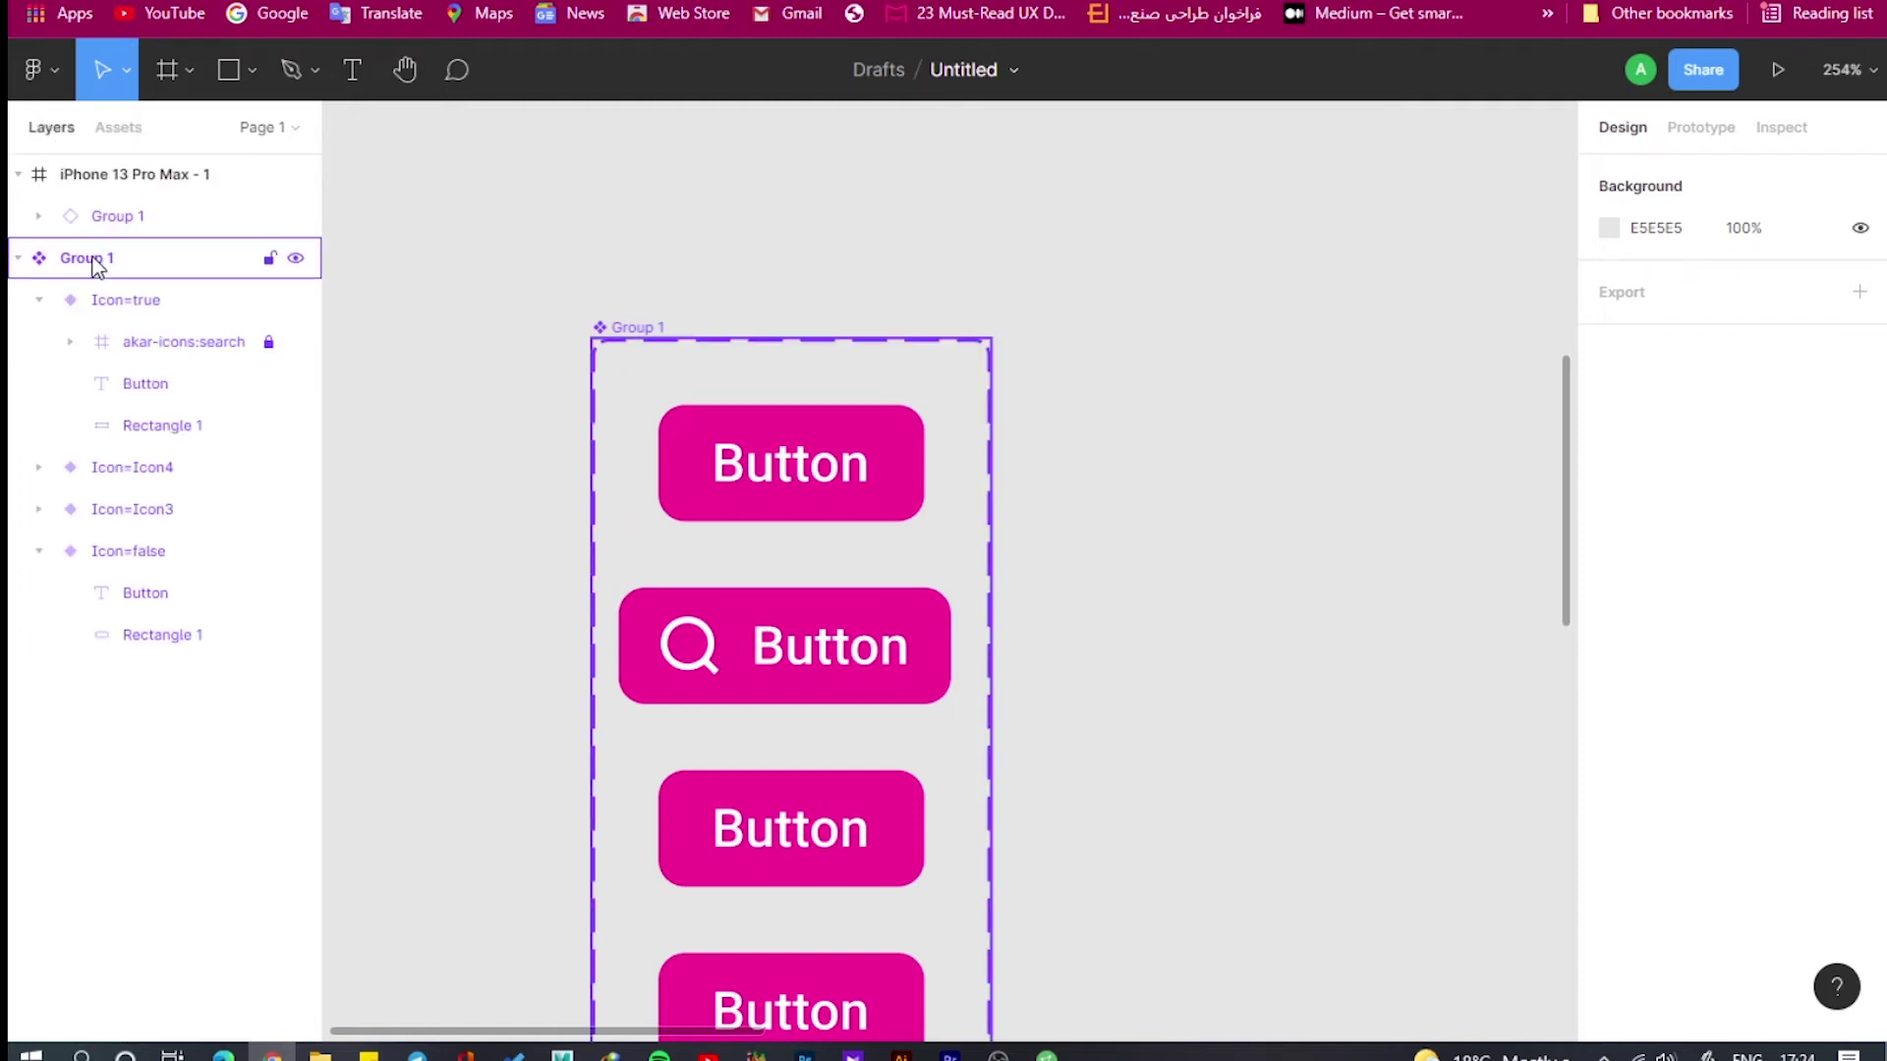
pyautogui.click(99, 261)
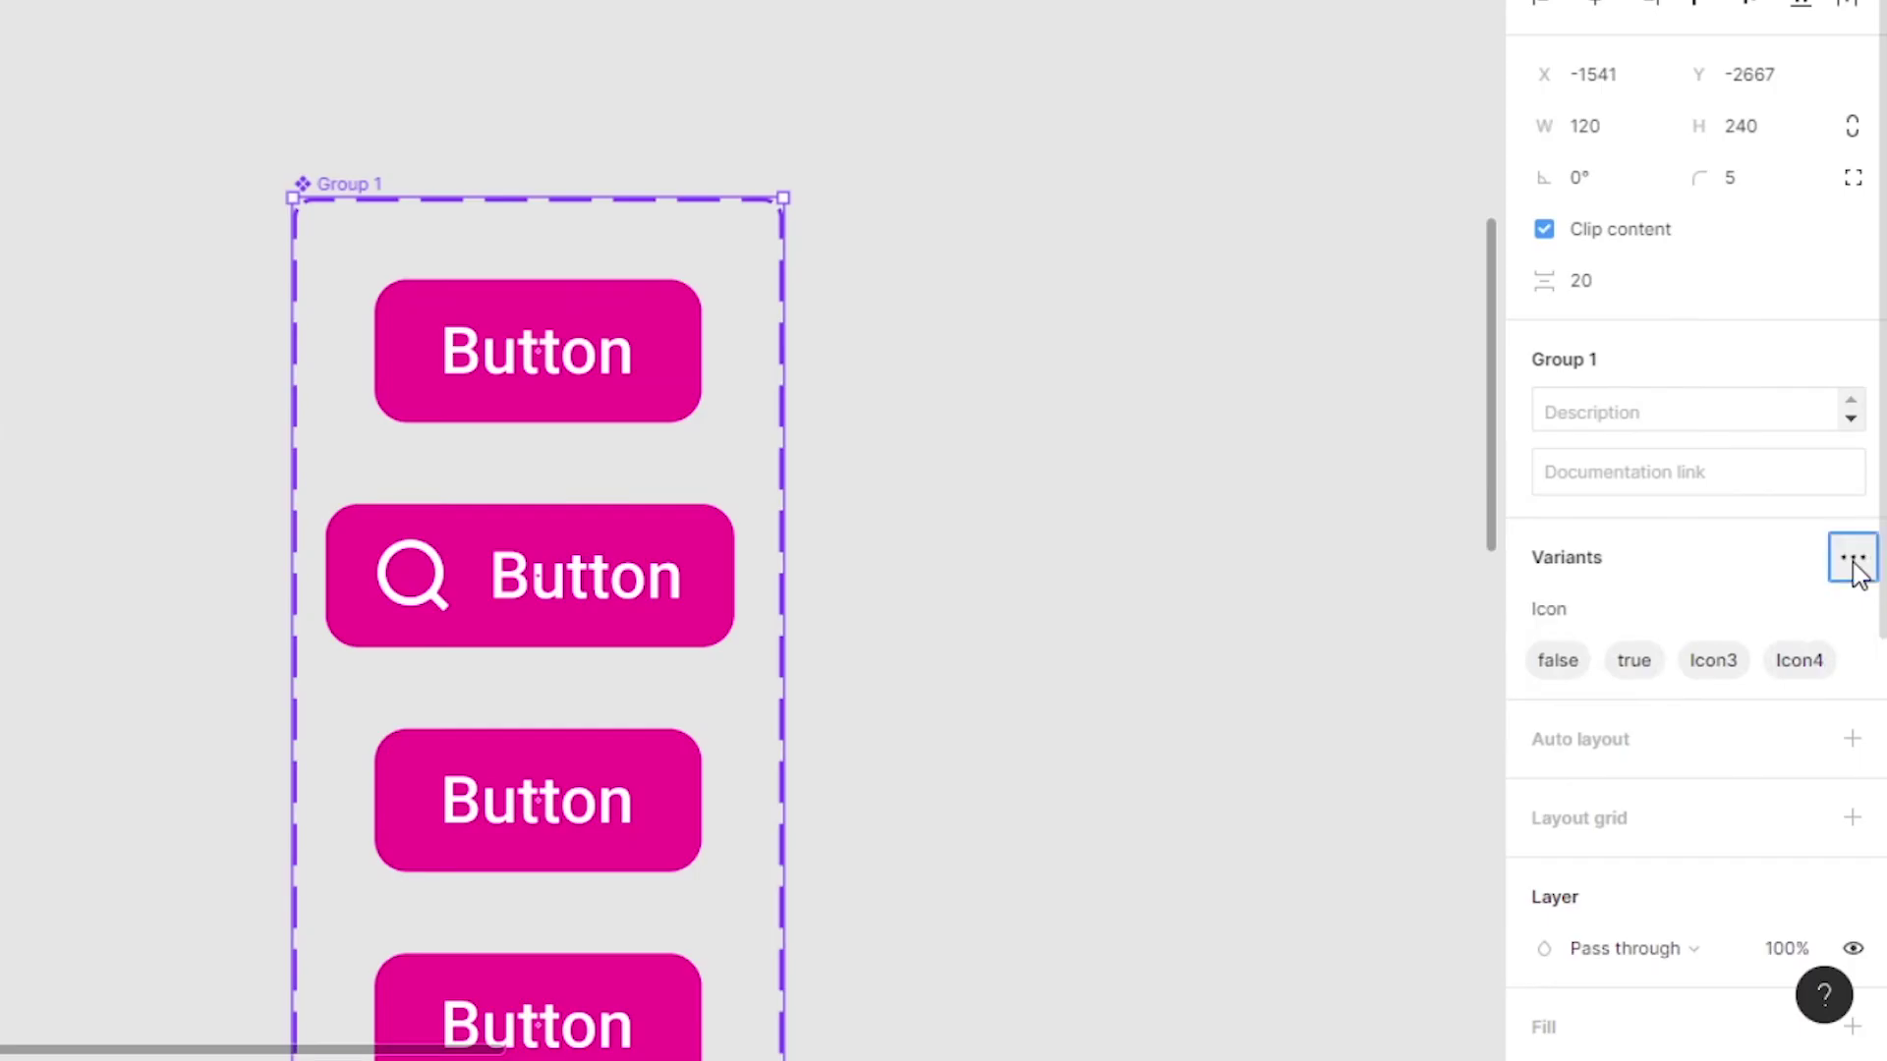
pyautogui.click(1860, 632)
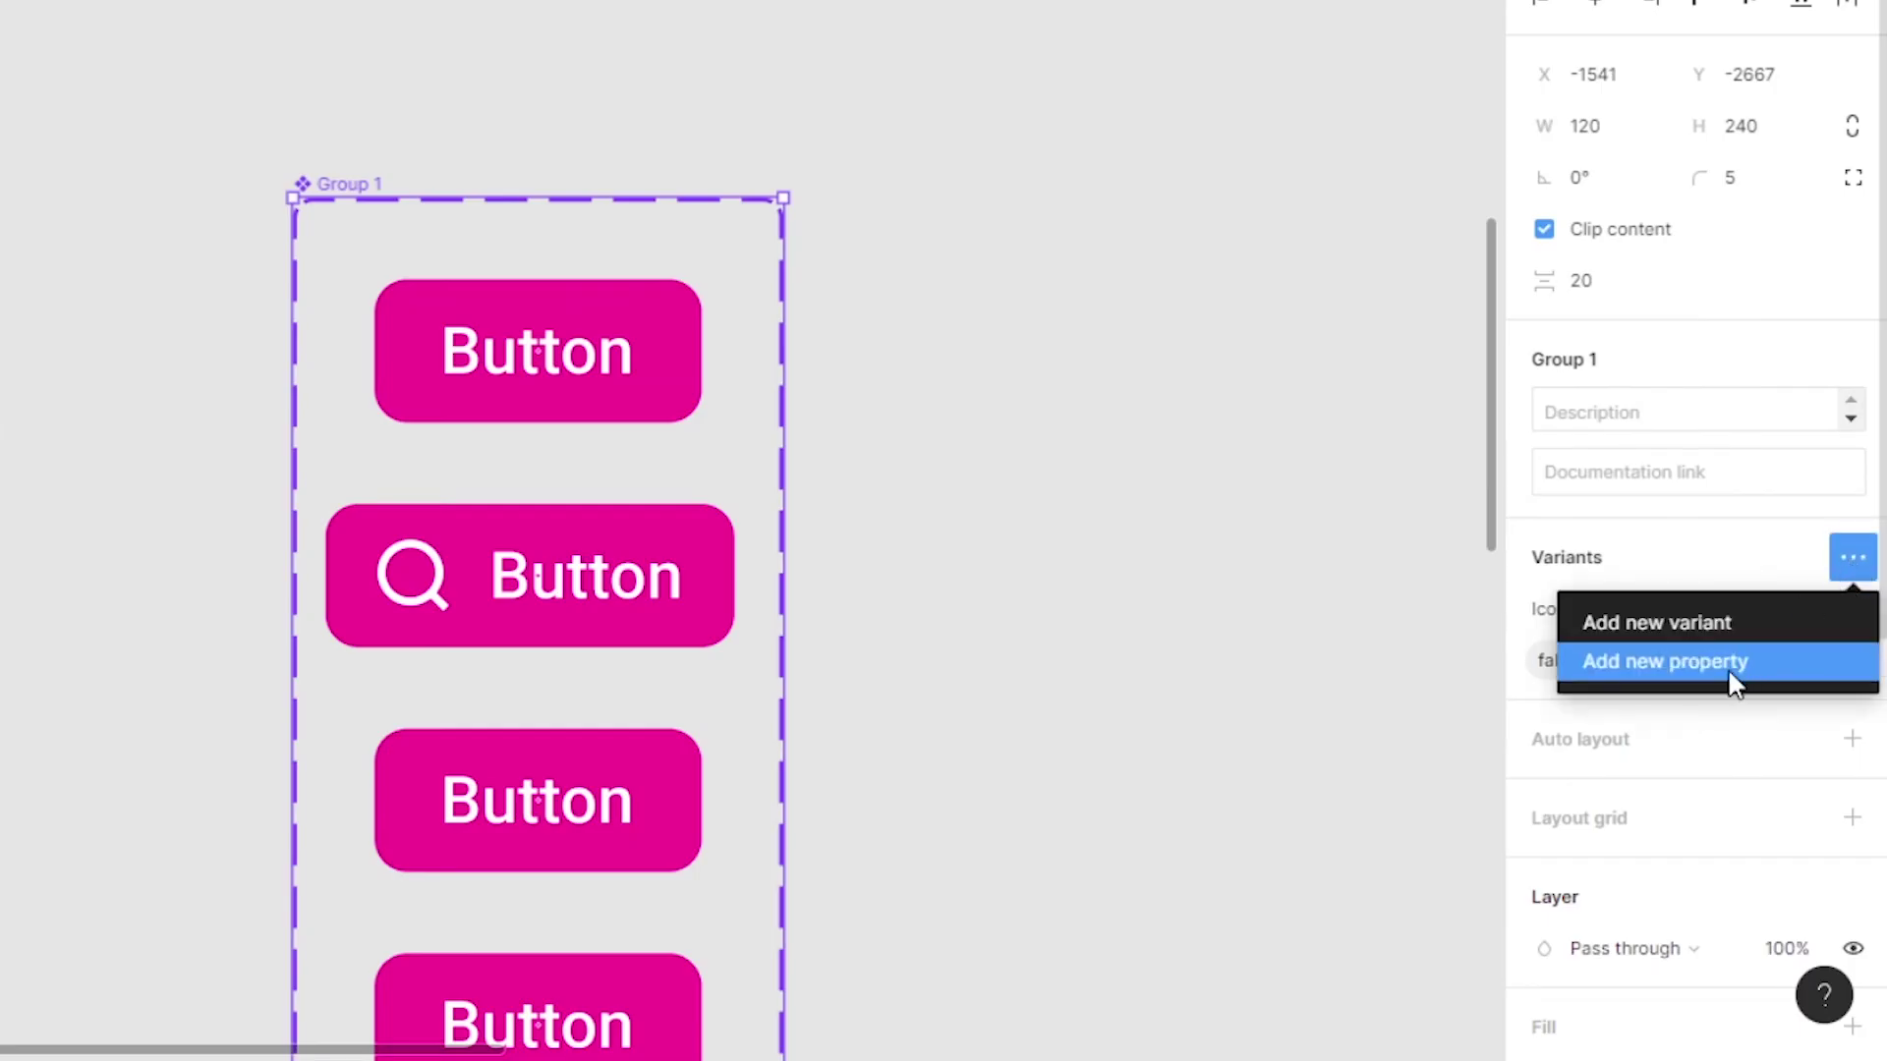
pyautogui.click(1727, 663)
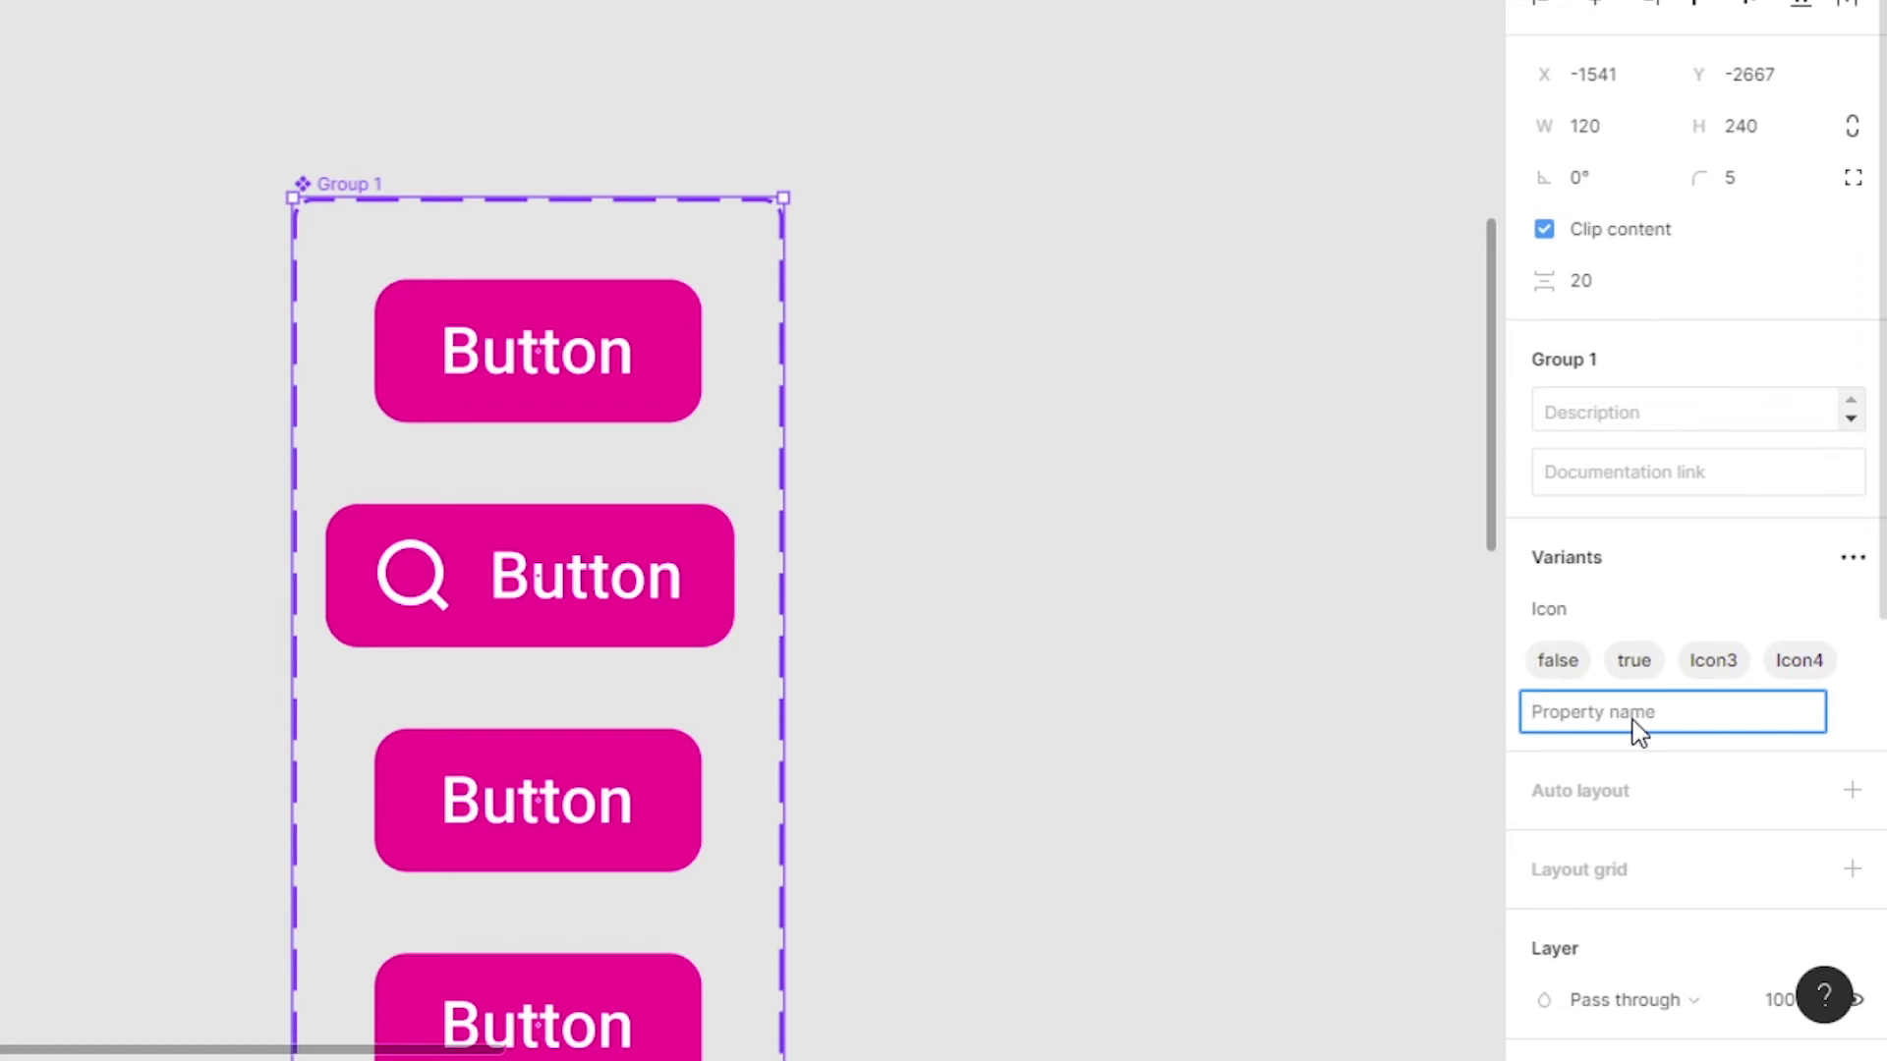
pyautogui.write('color')
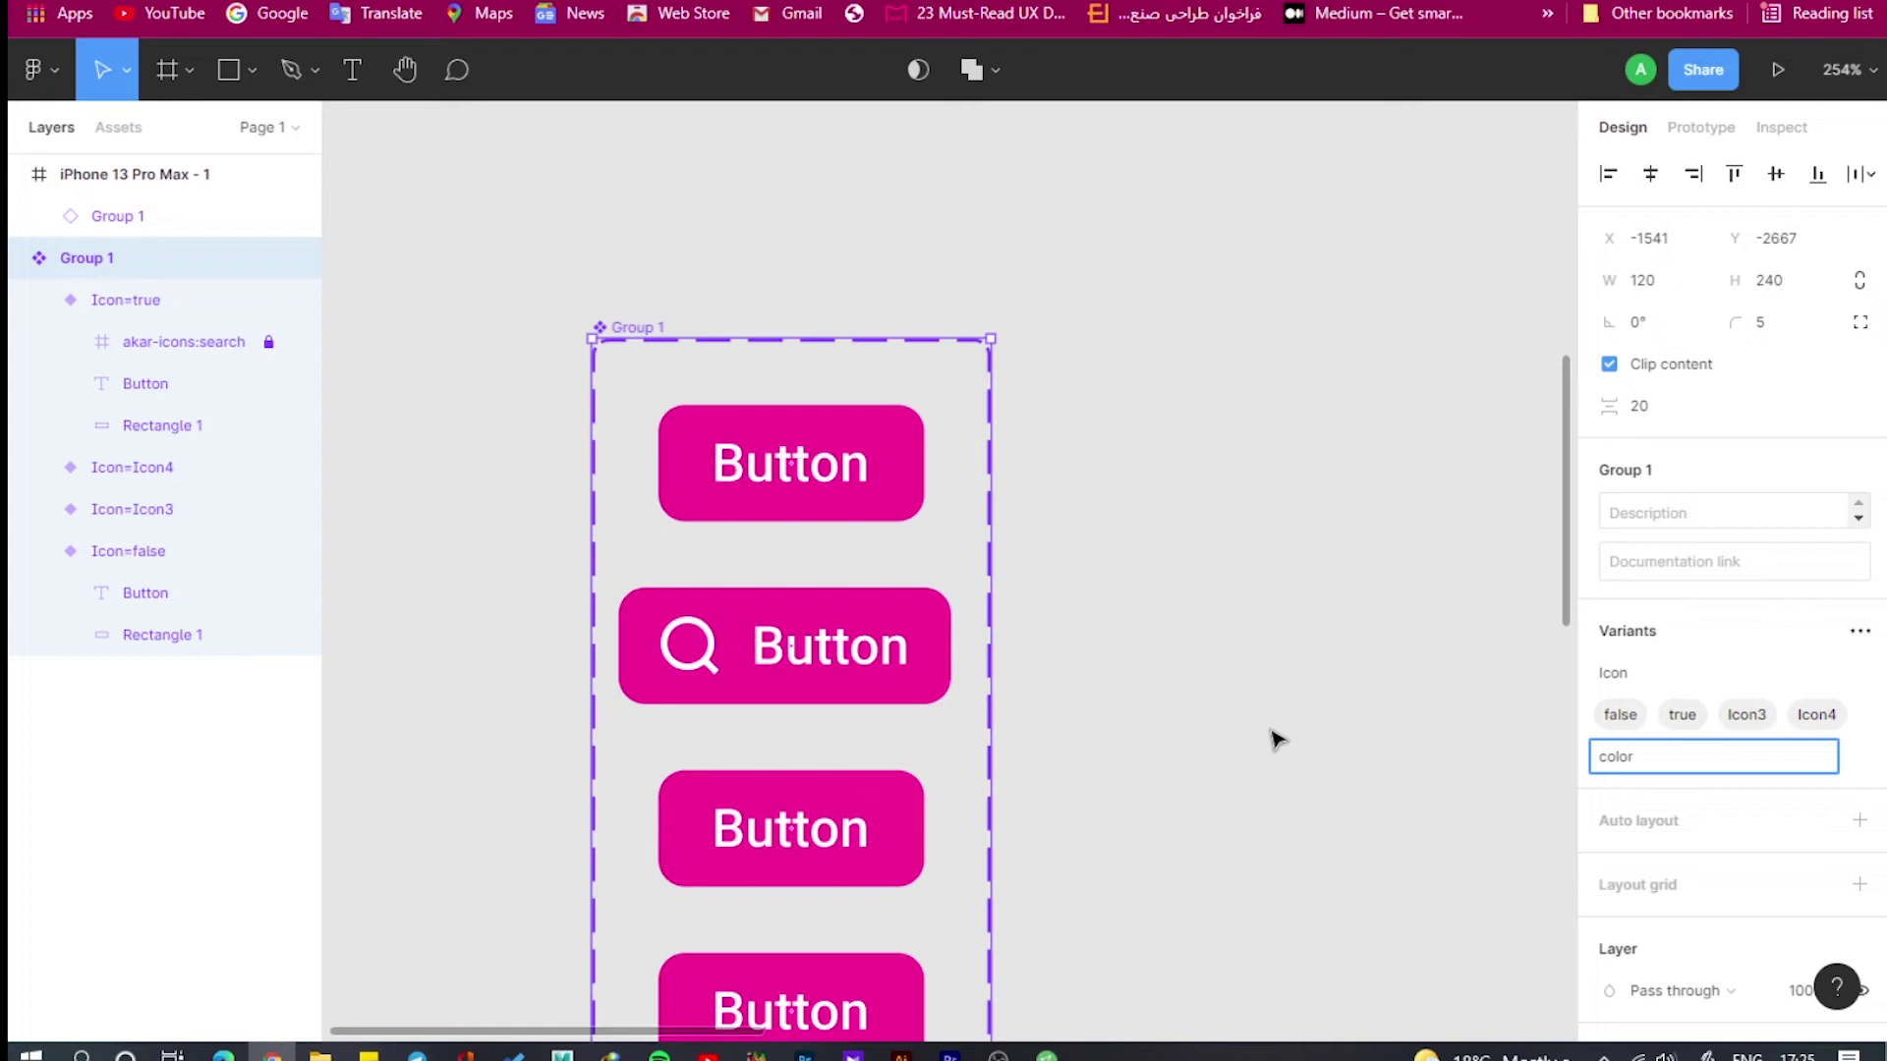
pyautogui.click(1275, 739)
# Set the third button variant's Icon value to false.
pyautogui.click(896, 816)
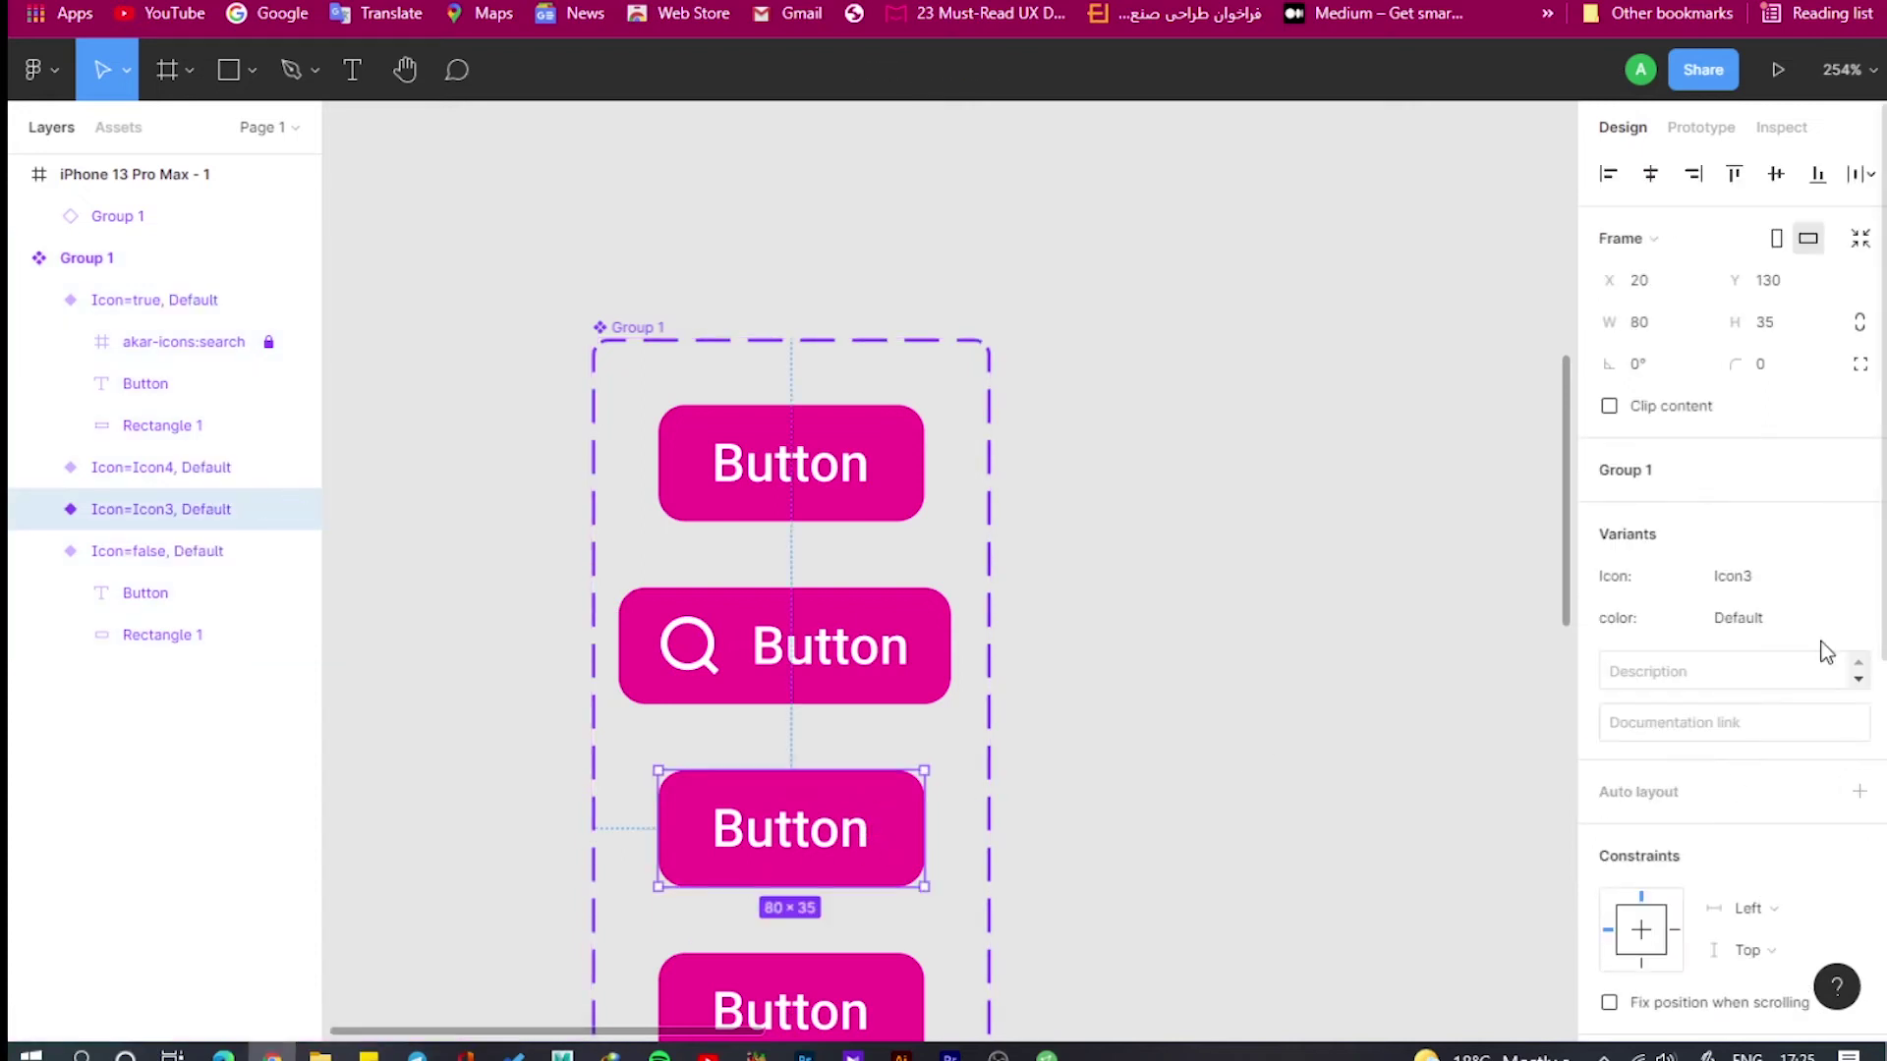
pyautogui.click(1856, 584)
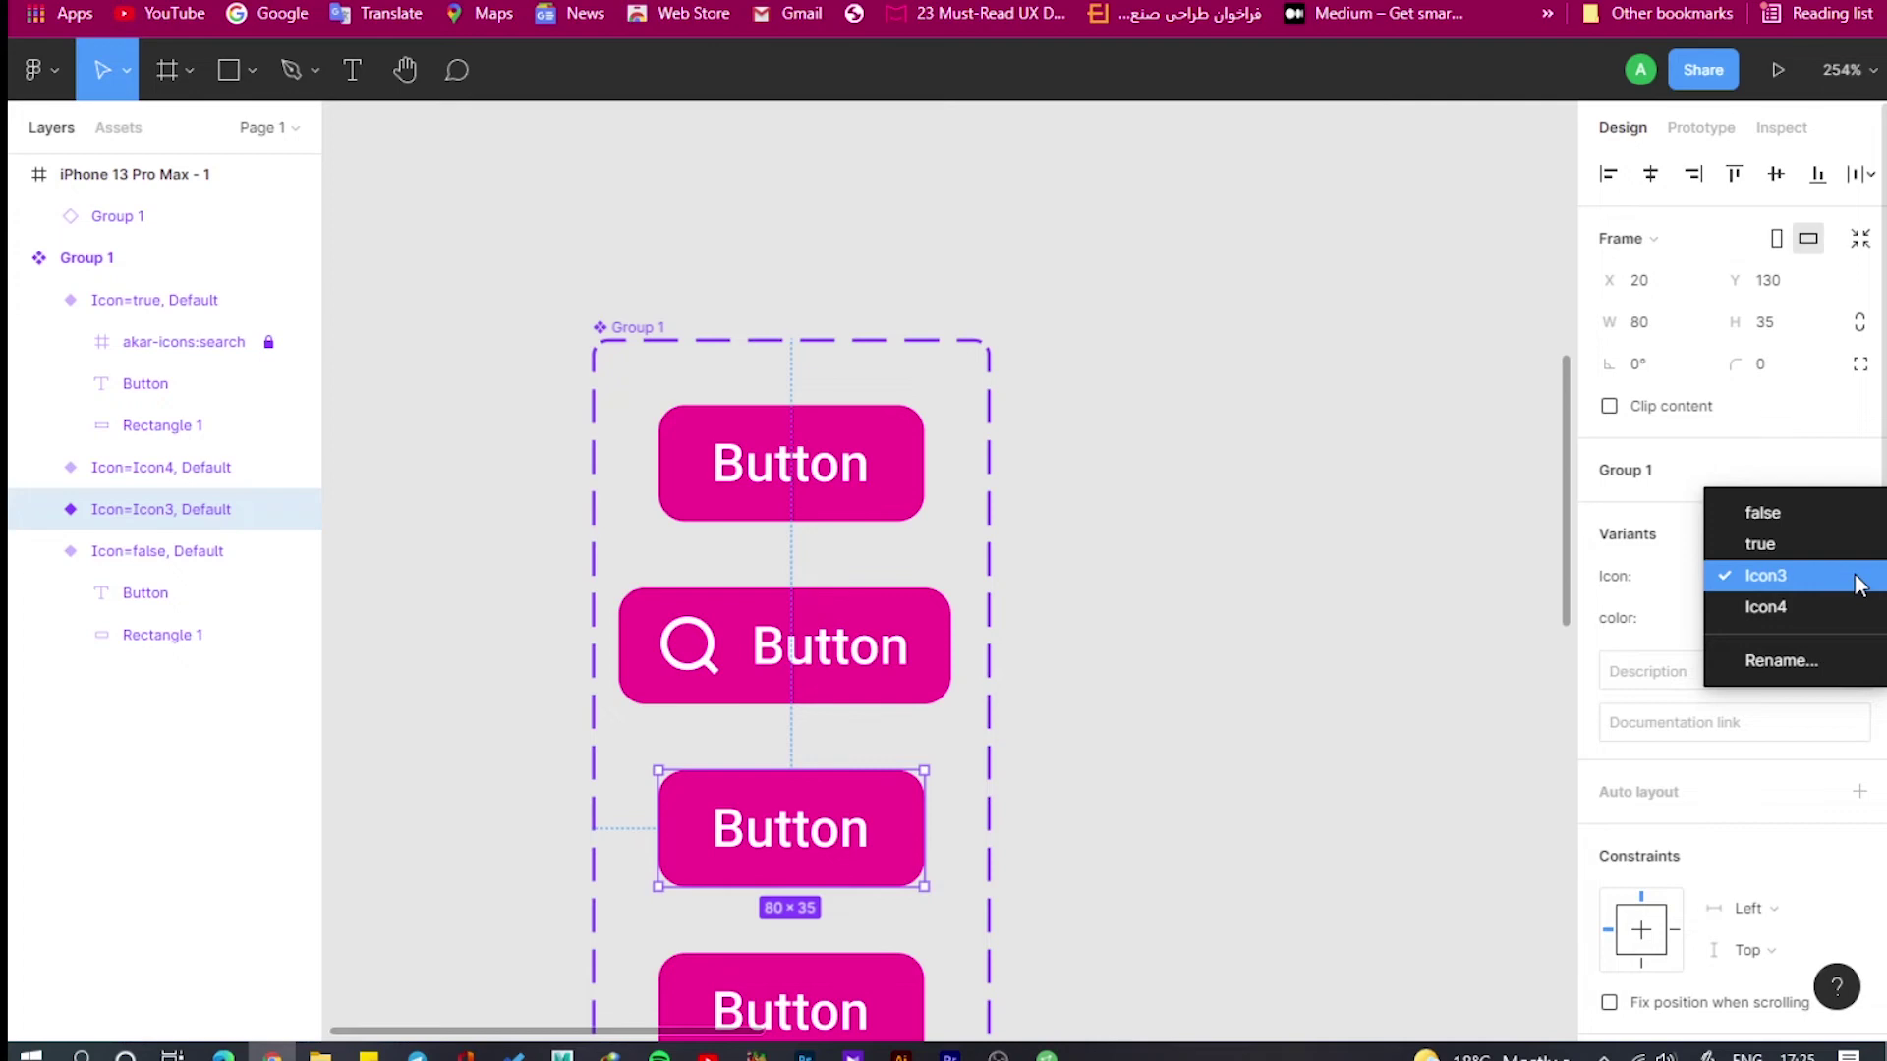
pyautogui.click(1829, 506)
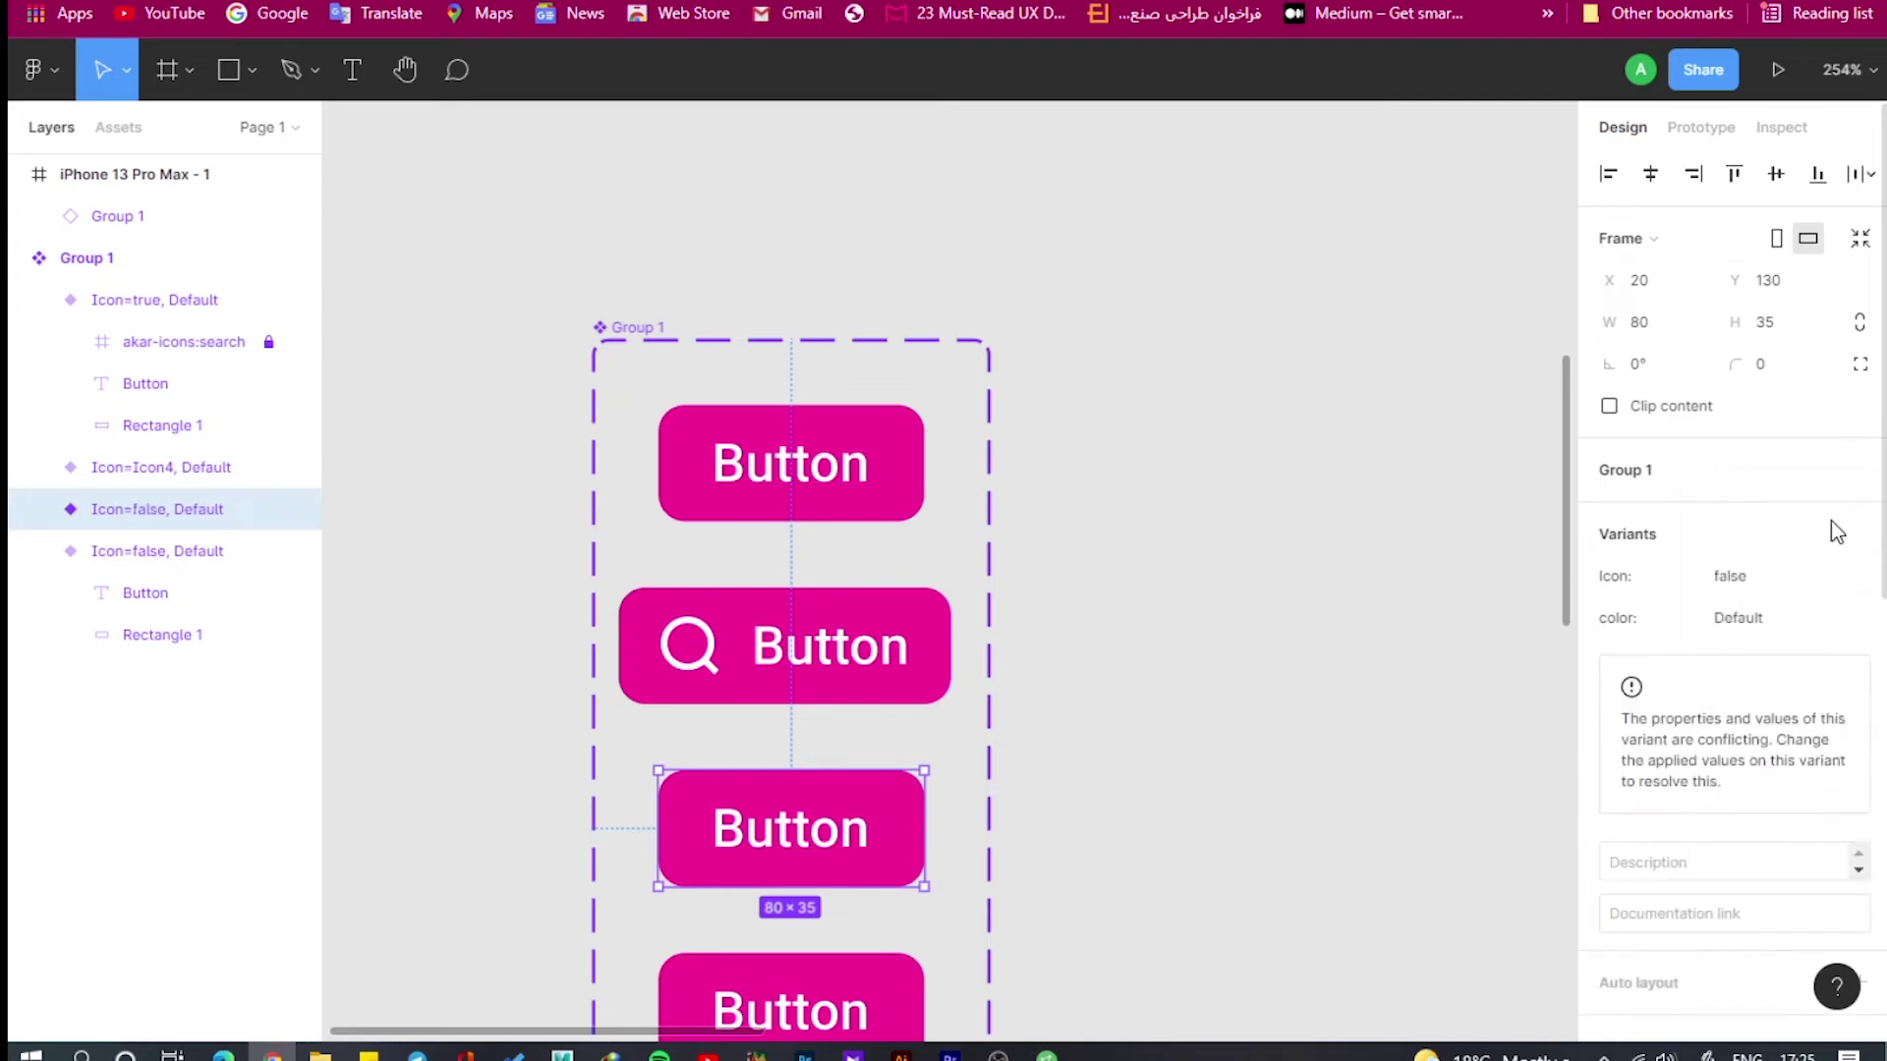
# Add a new color value named "Primary" and assign it to the third button variant.
pyautogui.click(1836, 627)
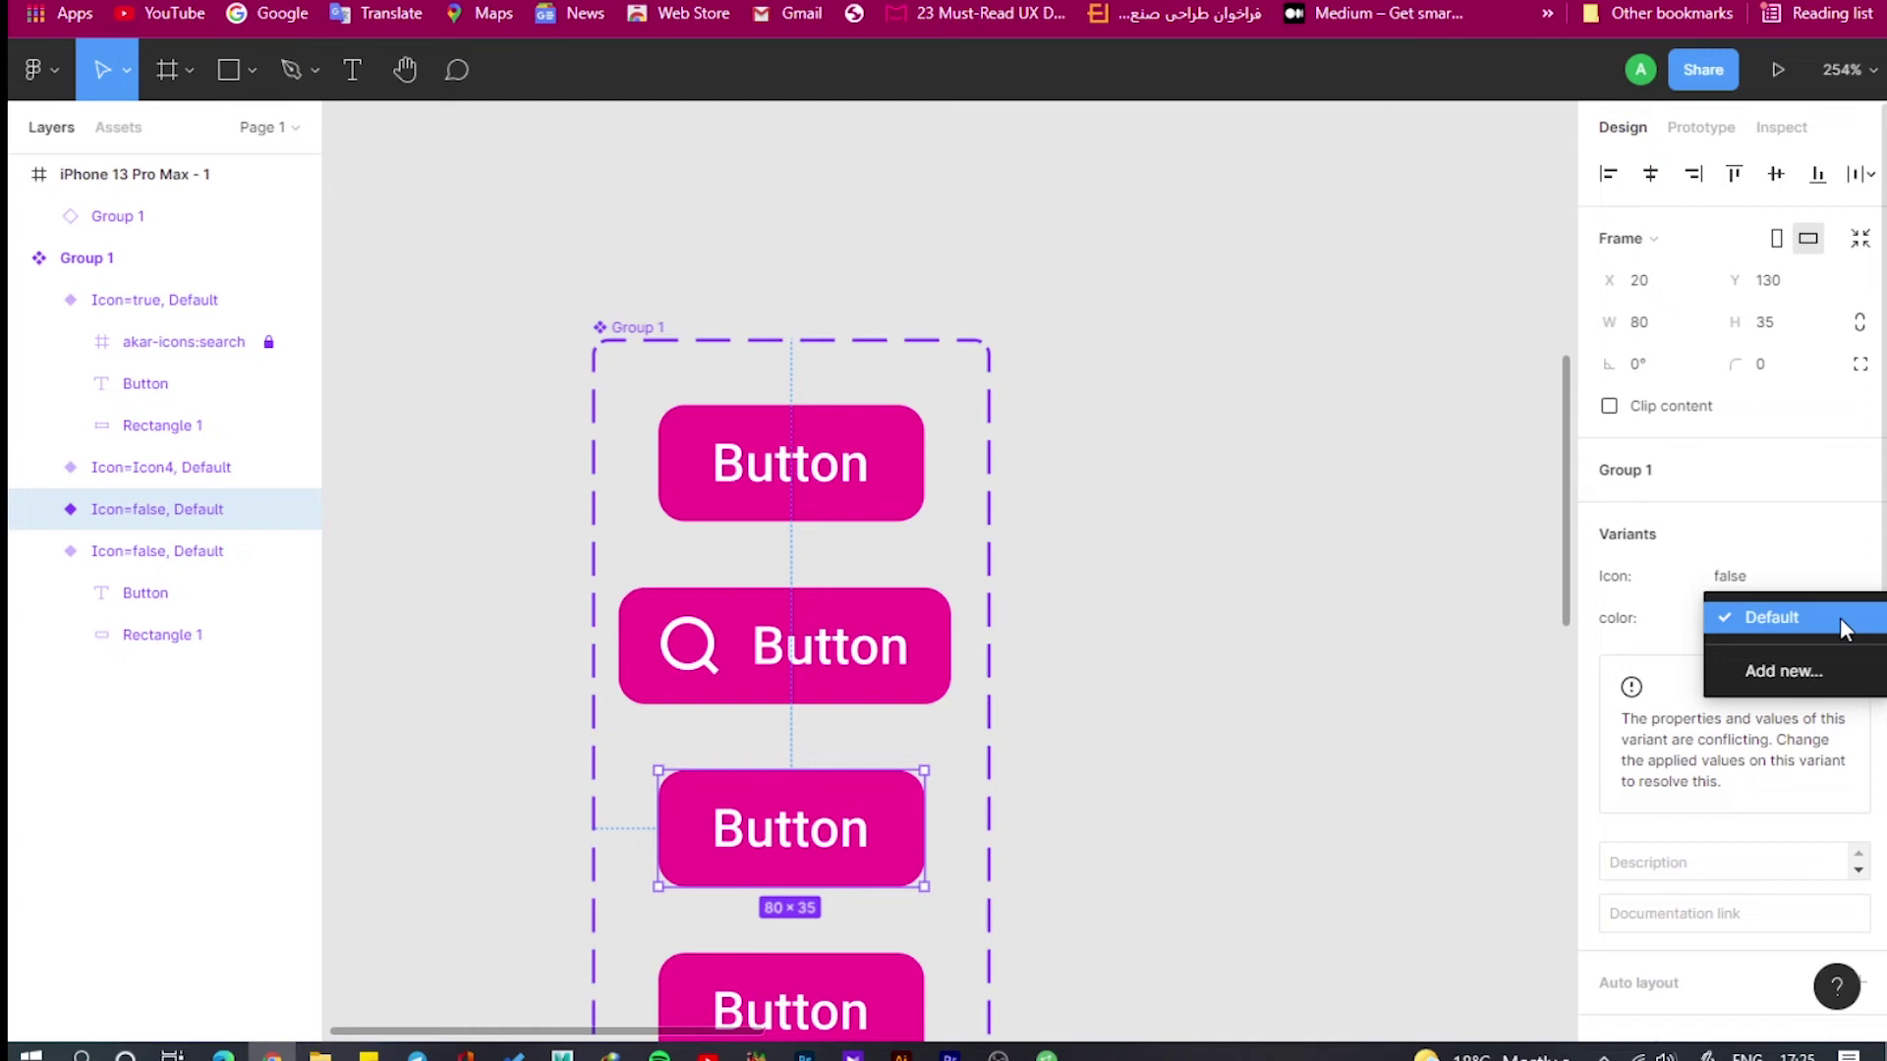
pyautogui.click(1810, 668)
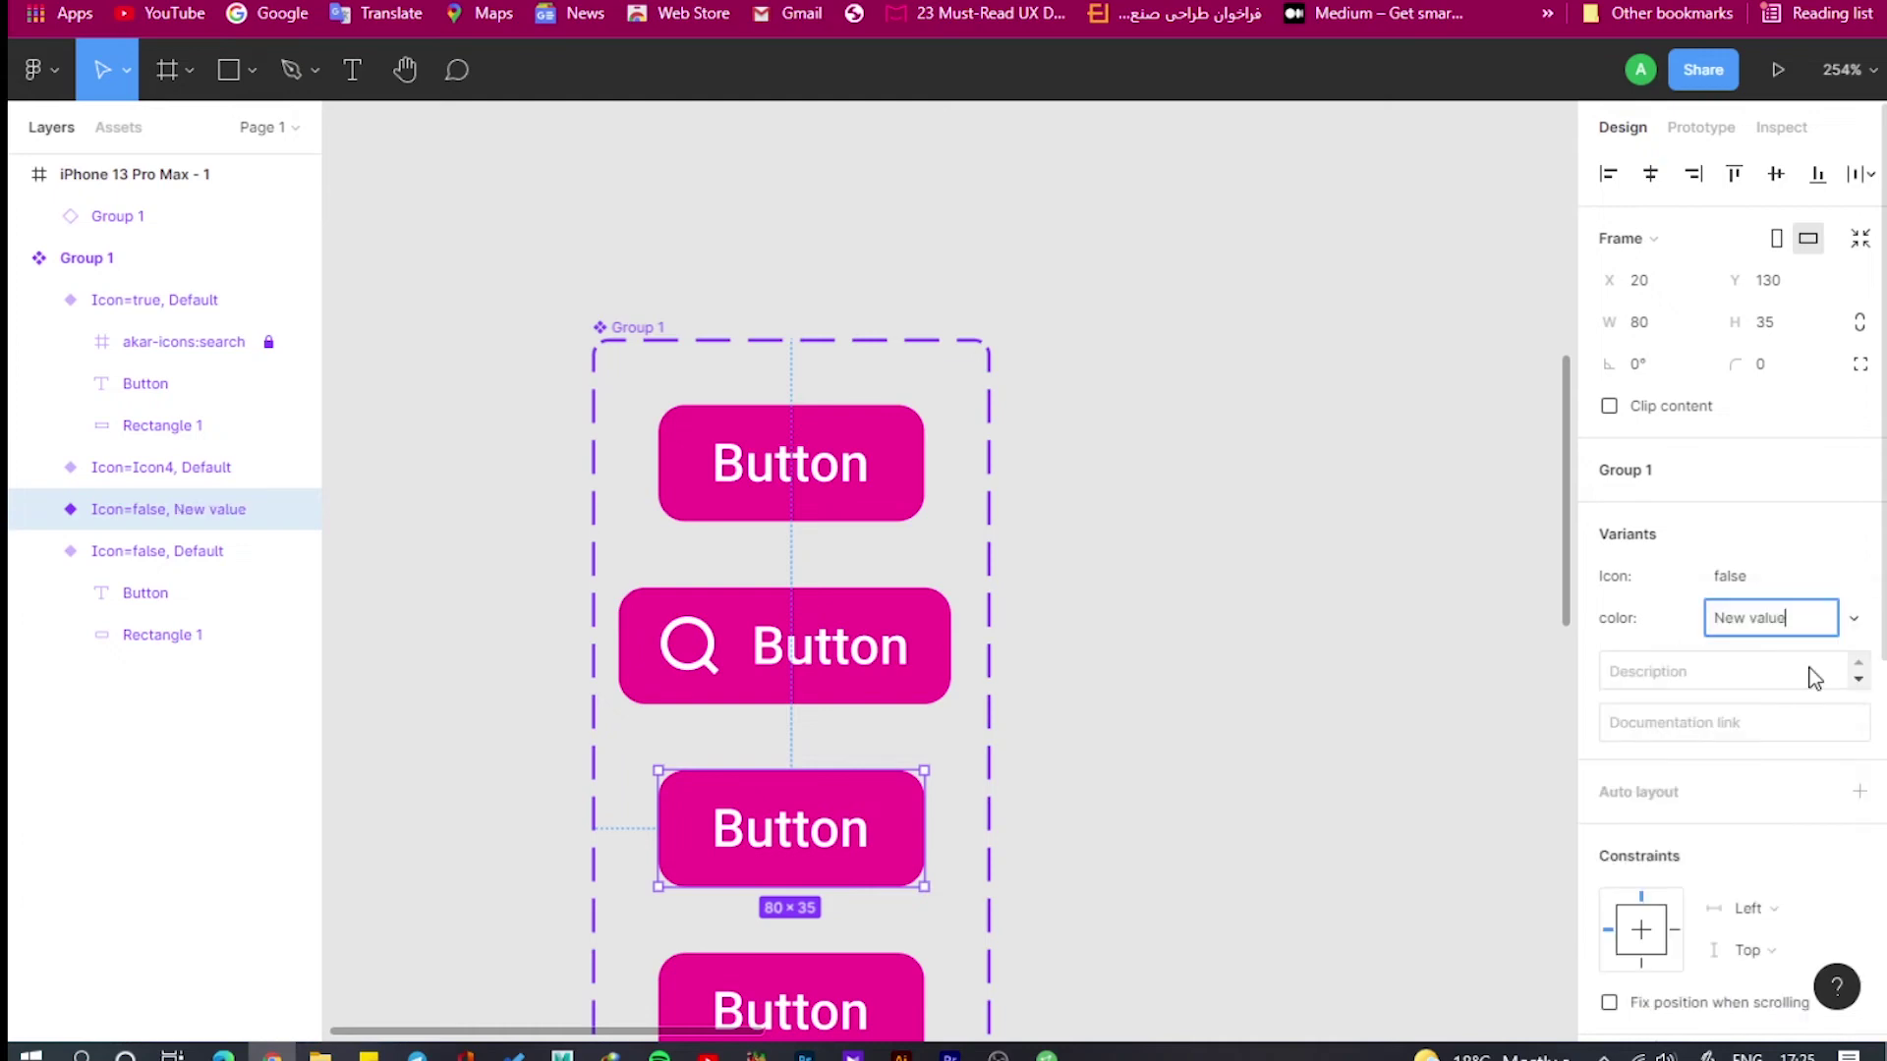
pyautogui.scroll(-1, 1828, 628)
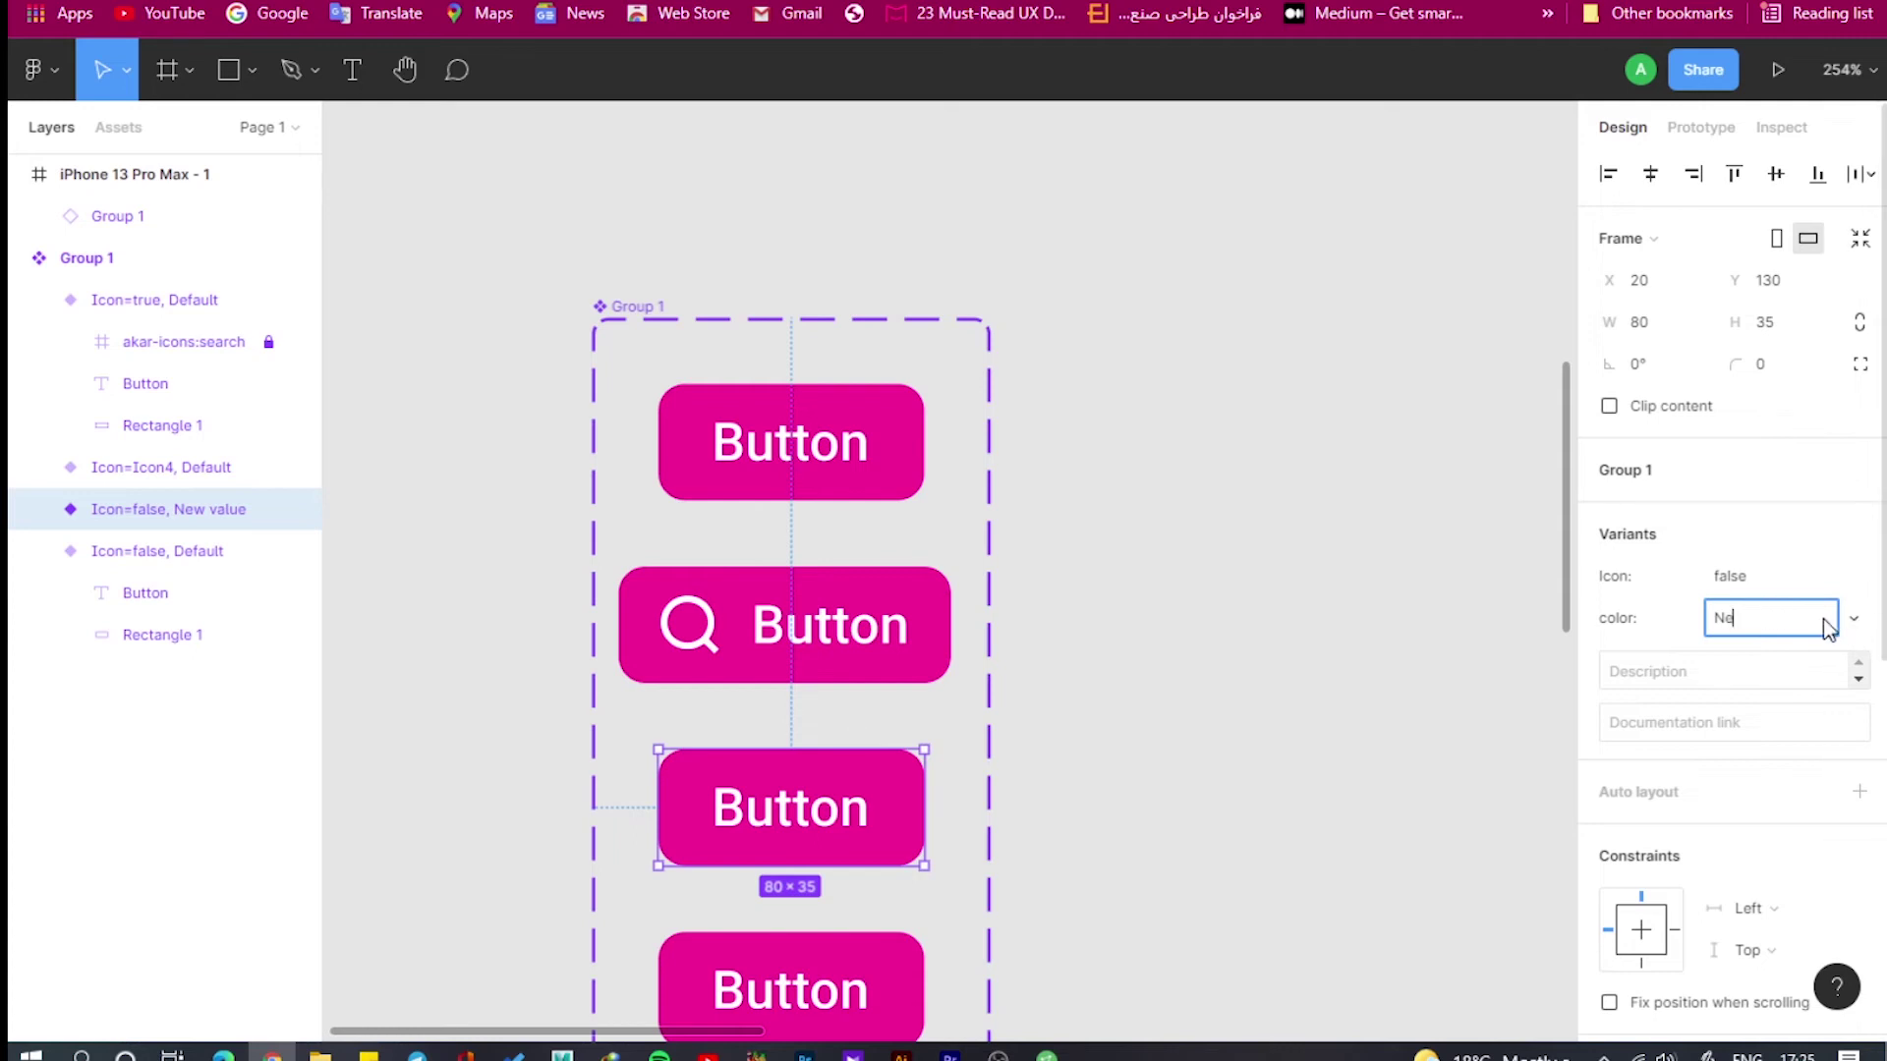
pyautogui.press('BackSpace')
pyautogui.press('BackSpace')
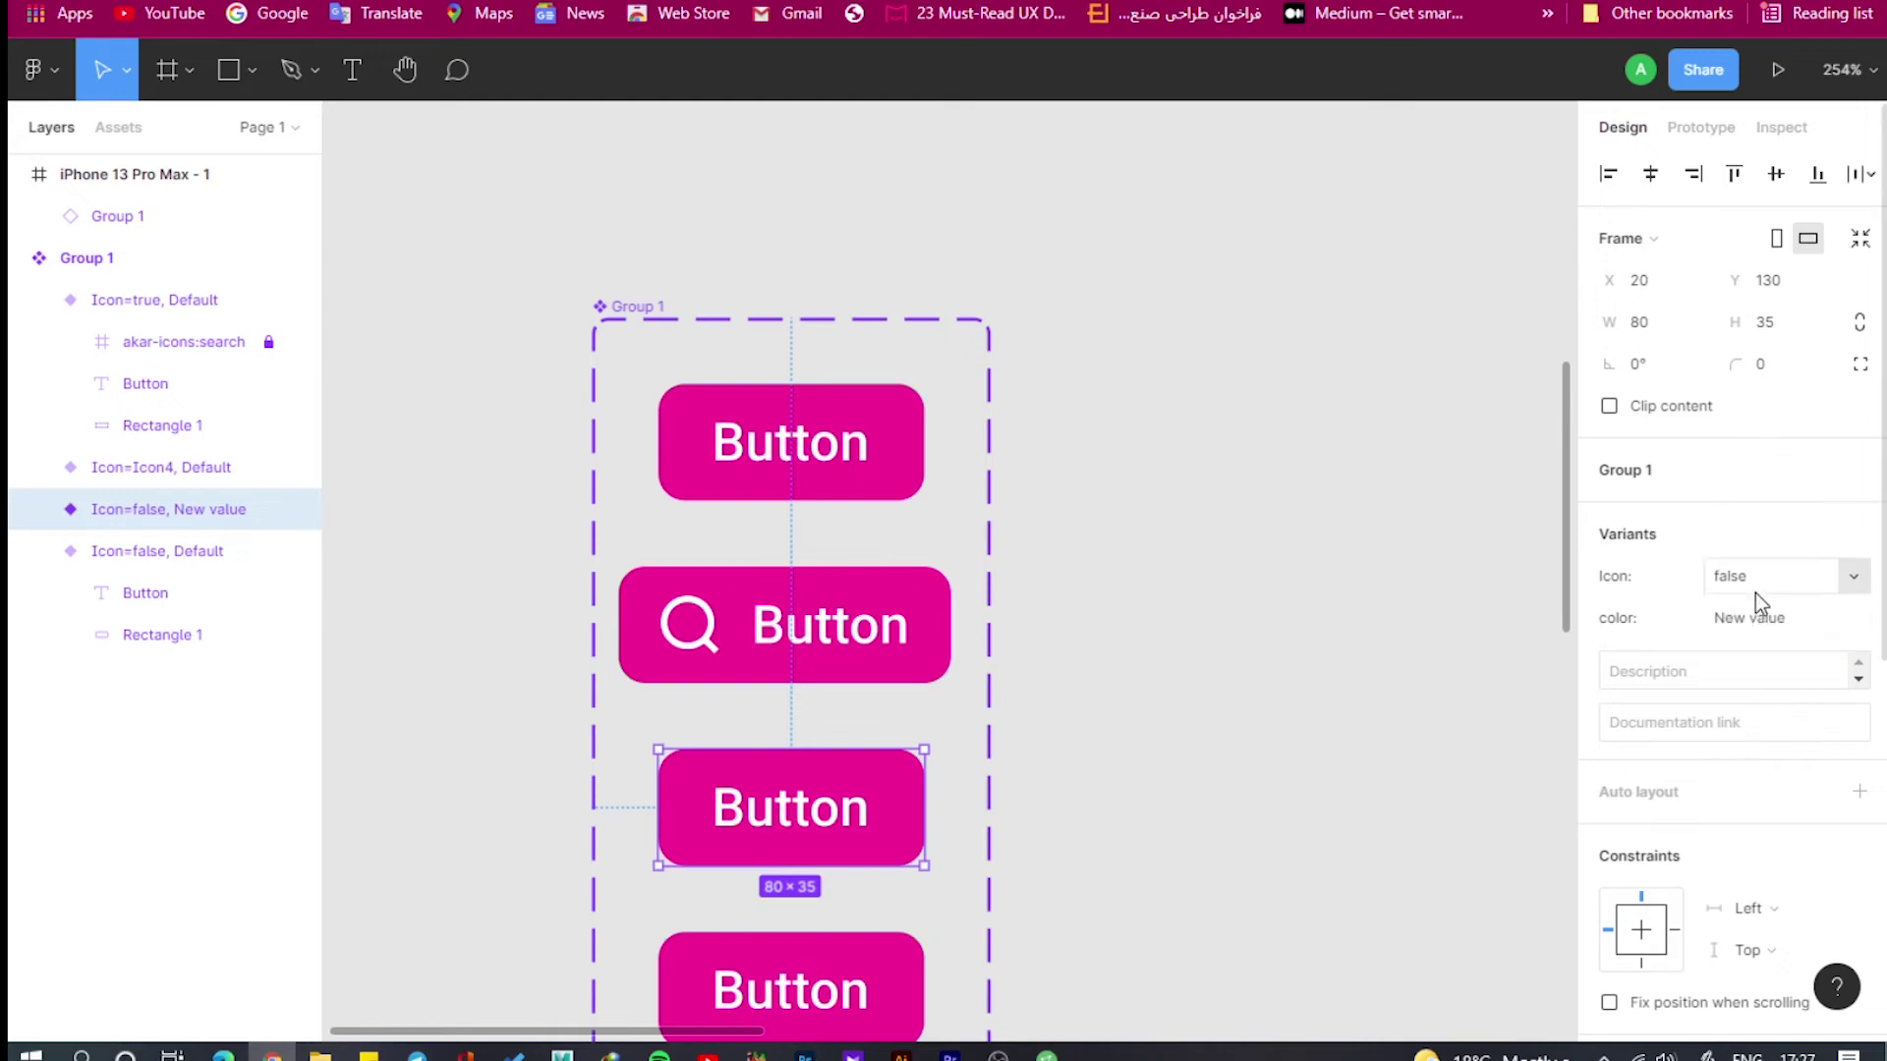
pyautogui.click(1790, 619)
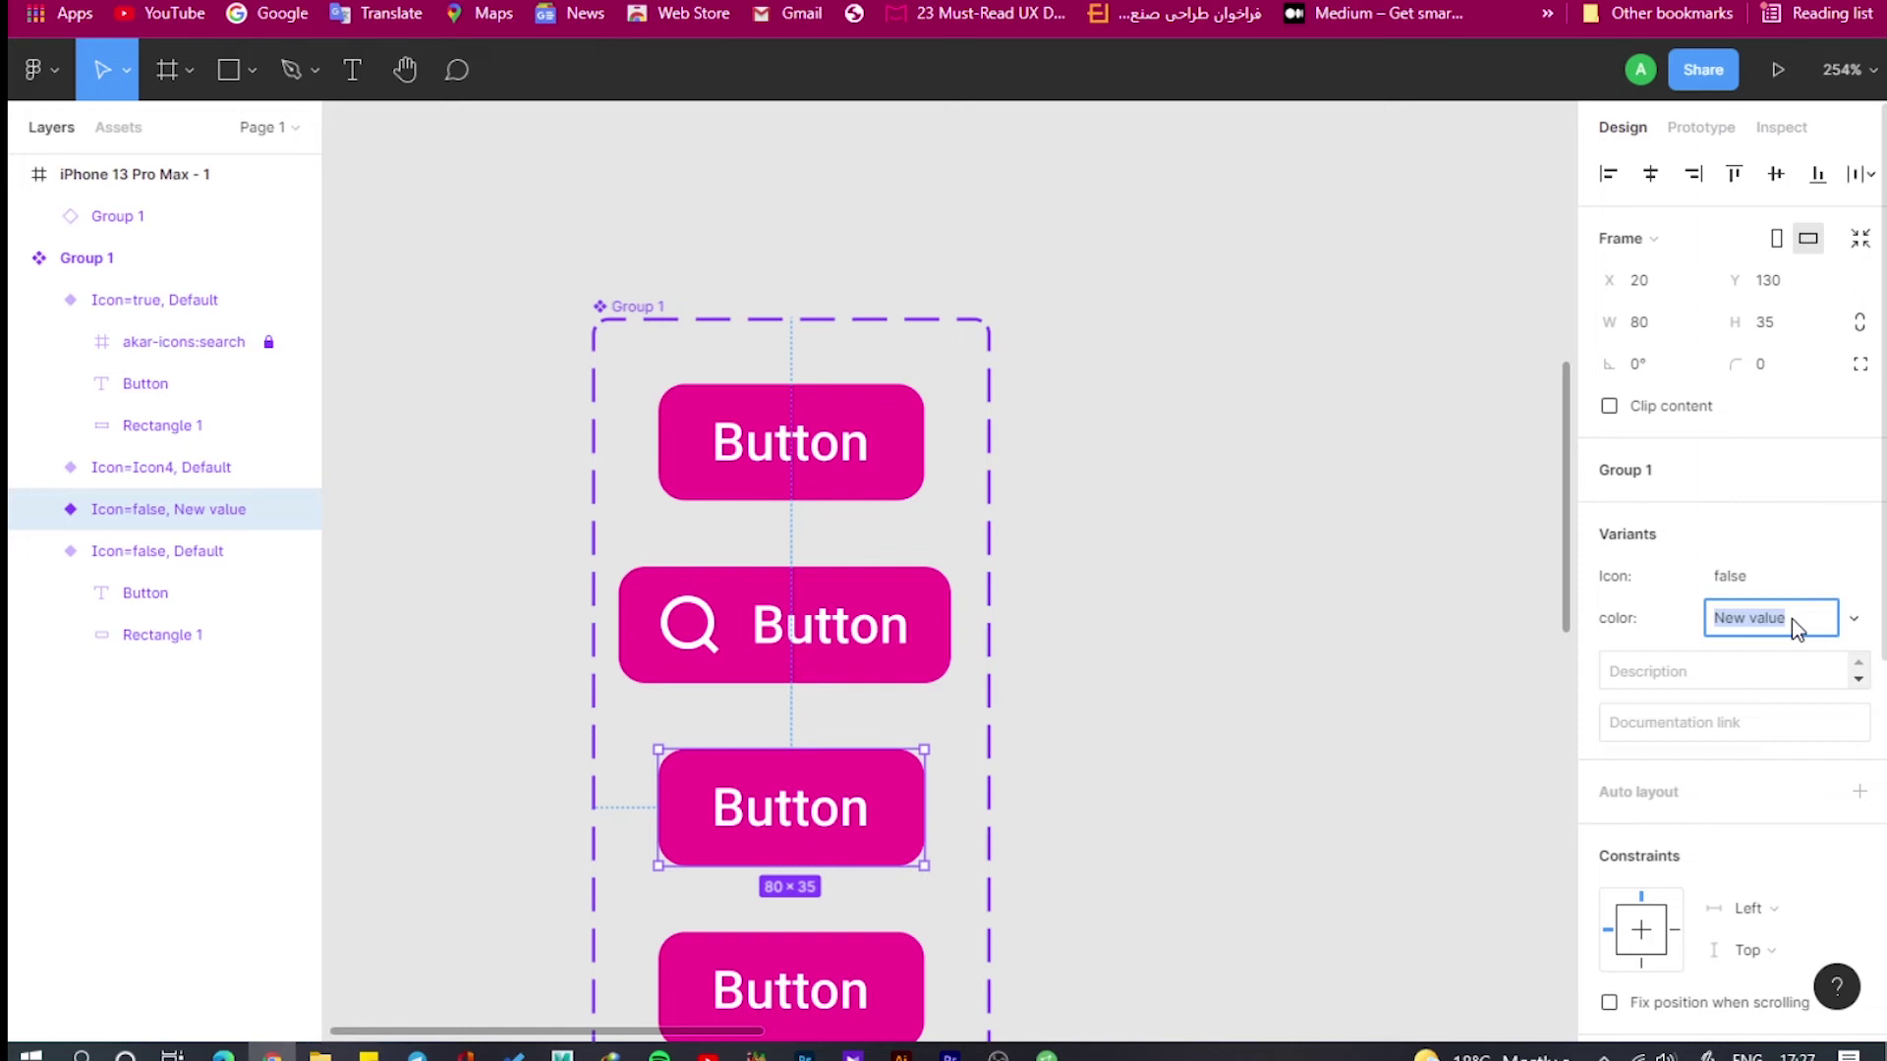
pyautogui.write('Primary')
pyautogui.press('Return')
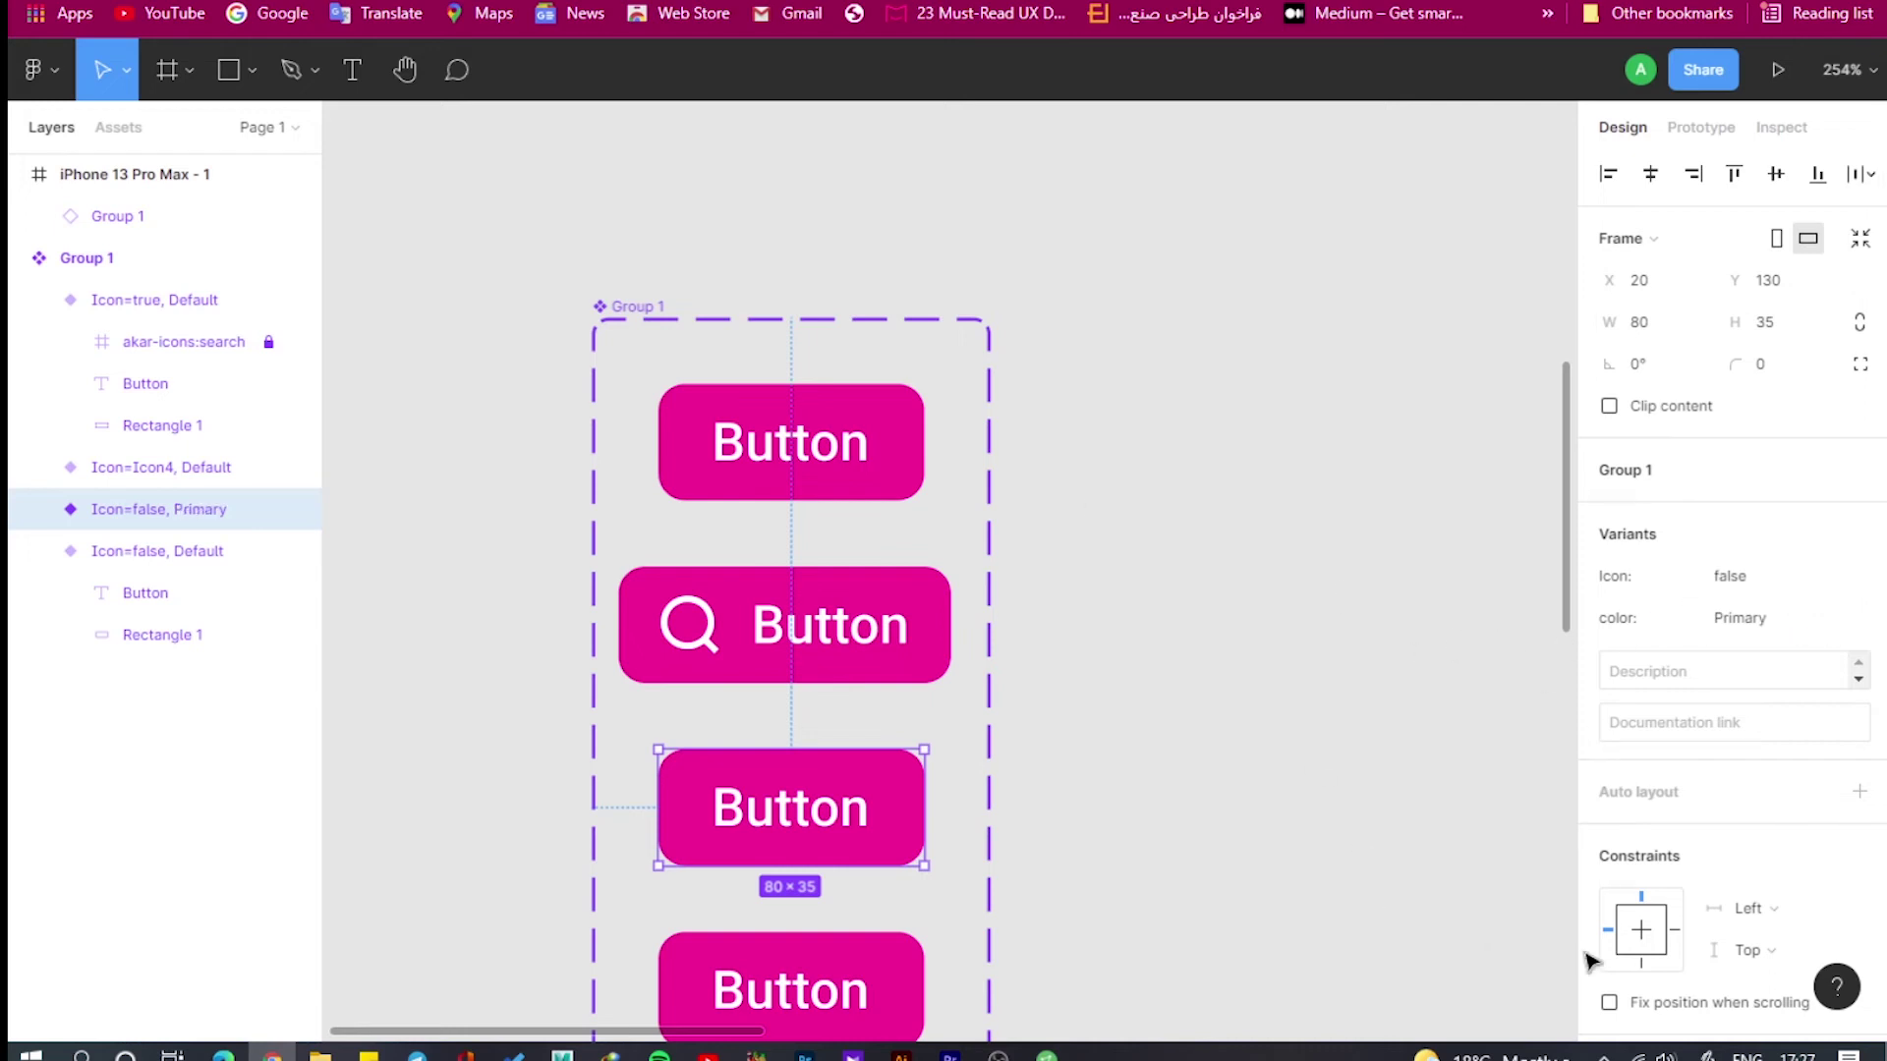
# Change the Primary variant's pink selection color to blue 3045FF.
pyautogui.scroll(-6, 1730, 812)
pyautogui.click(1608, 775)
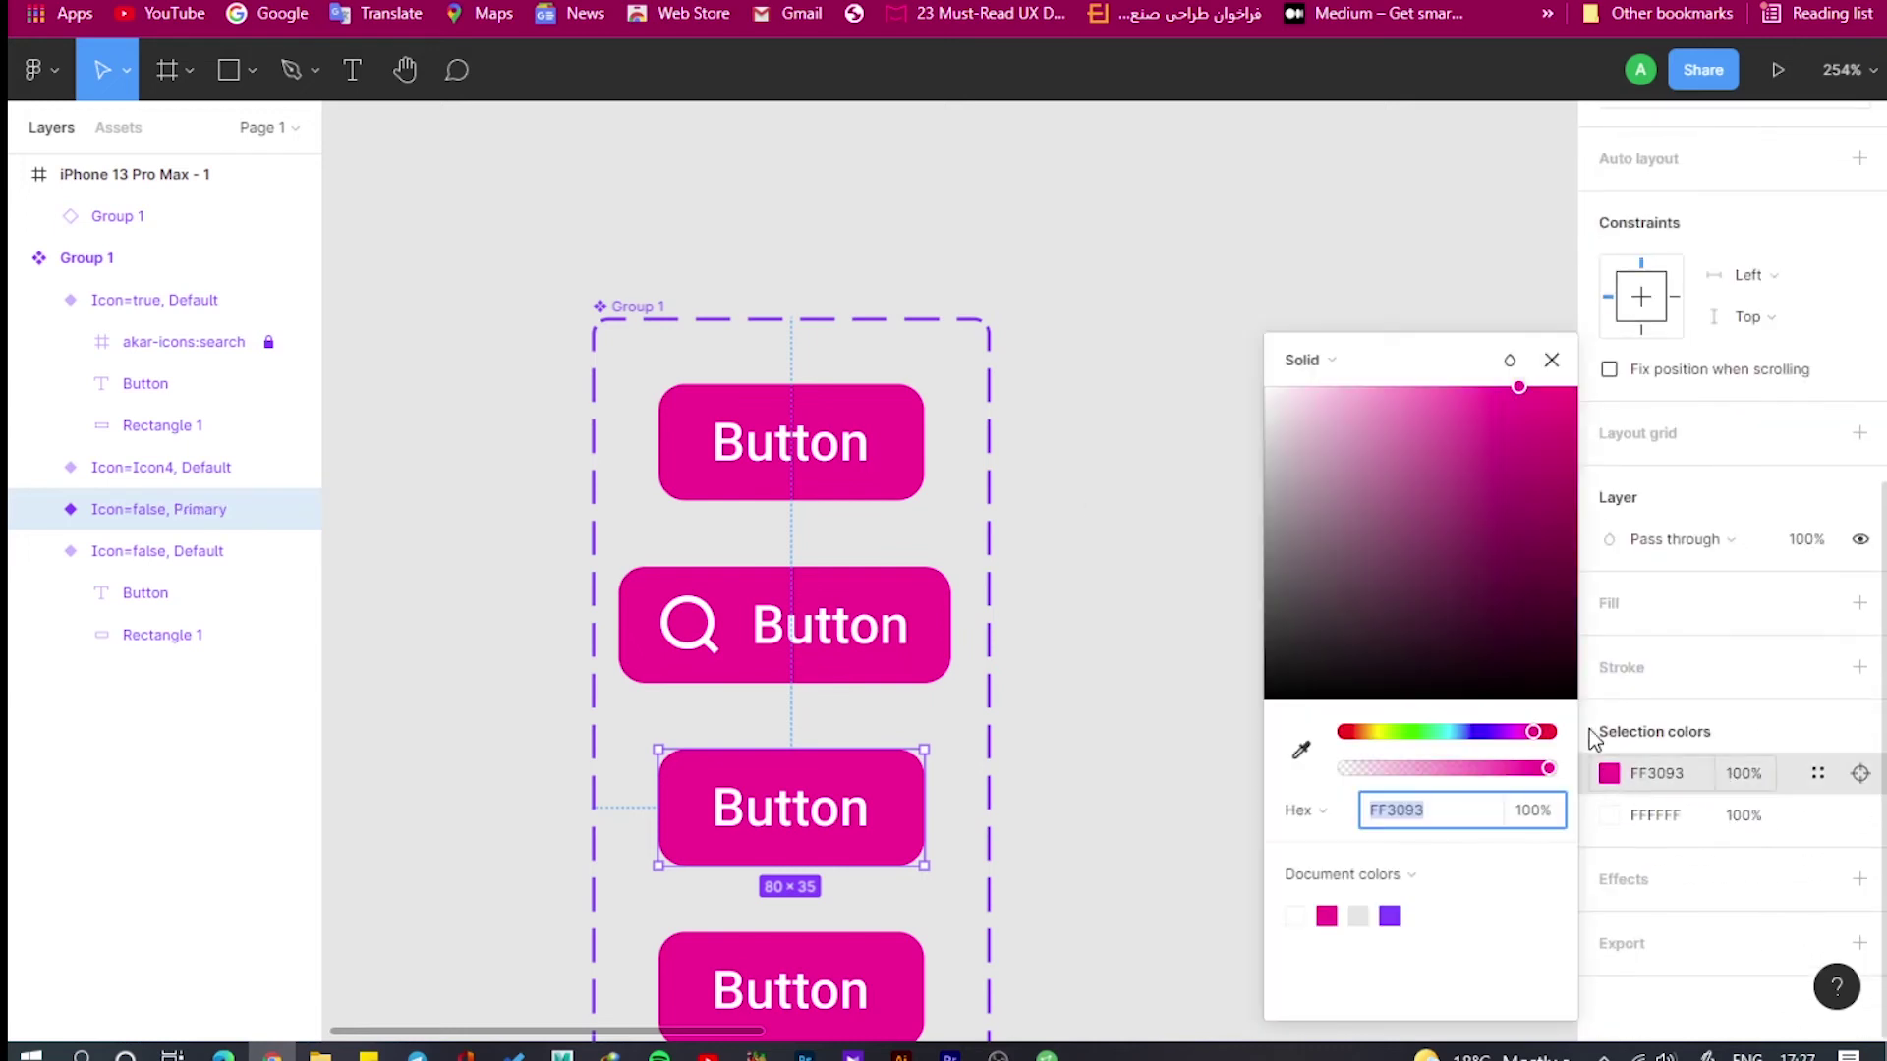
pyautogui.moveTo(1529, 732); pyautogui.dragTo(1479, 733)
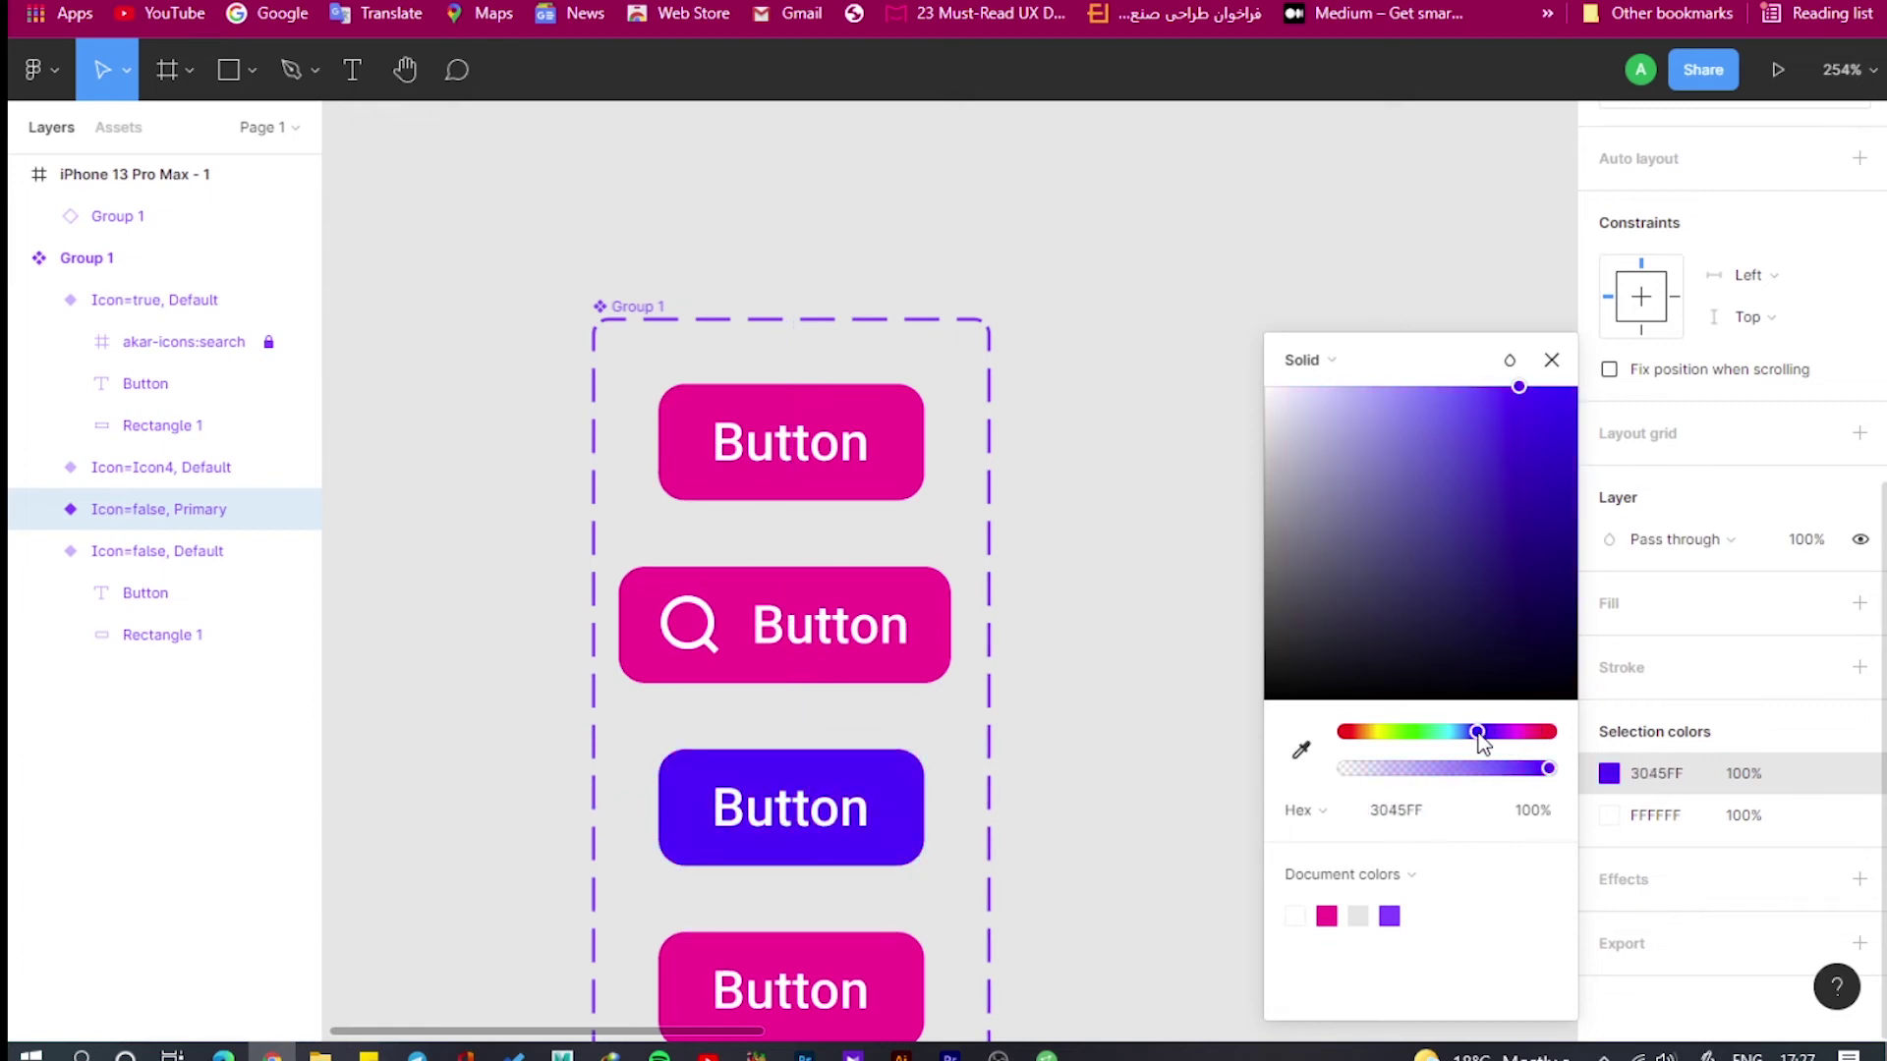
pyautogui.click(1551, 360)
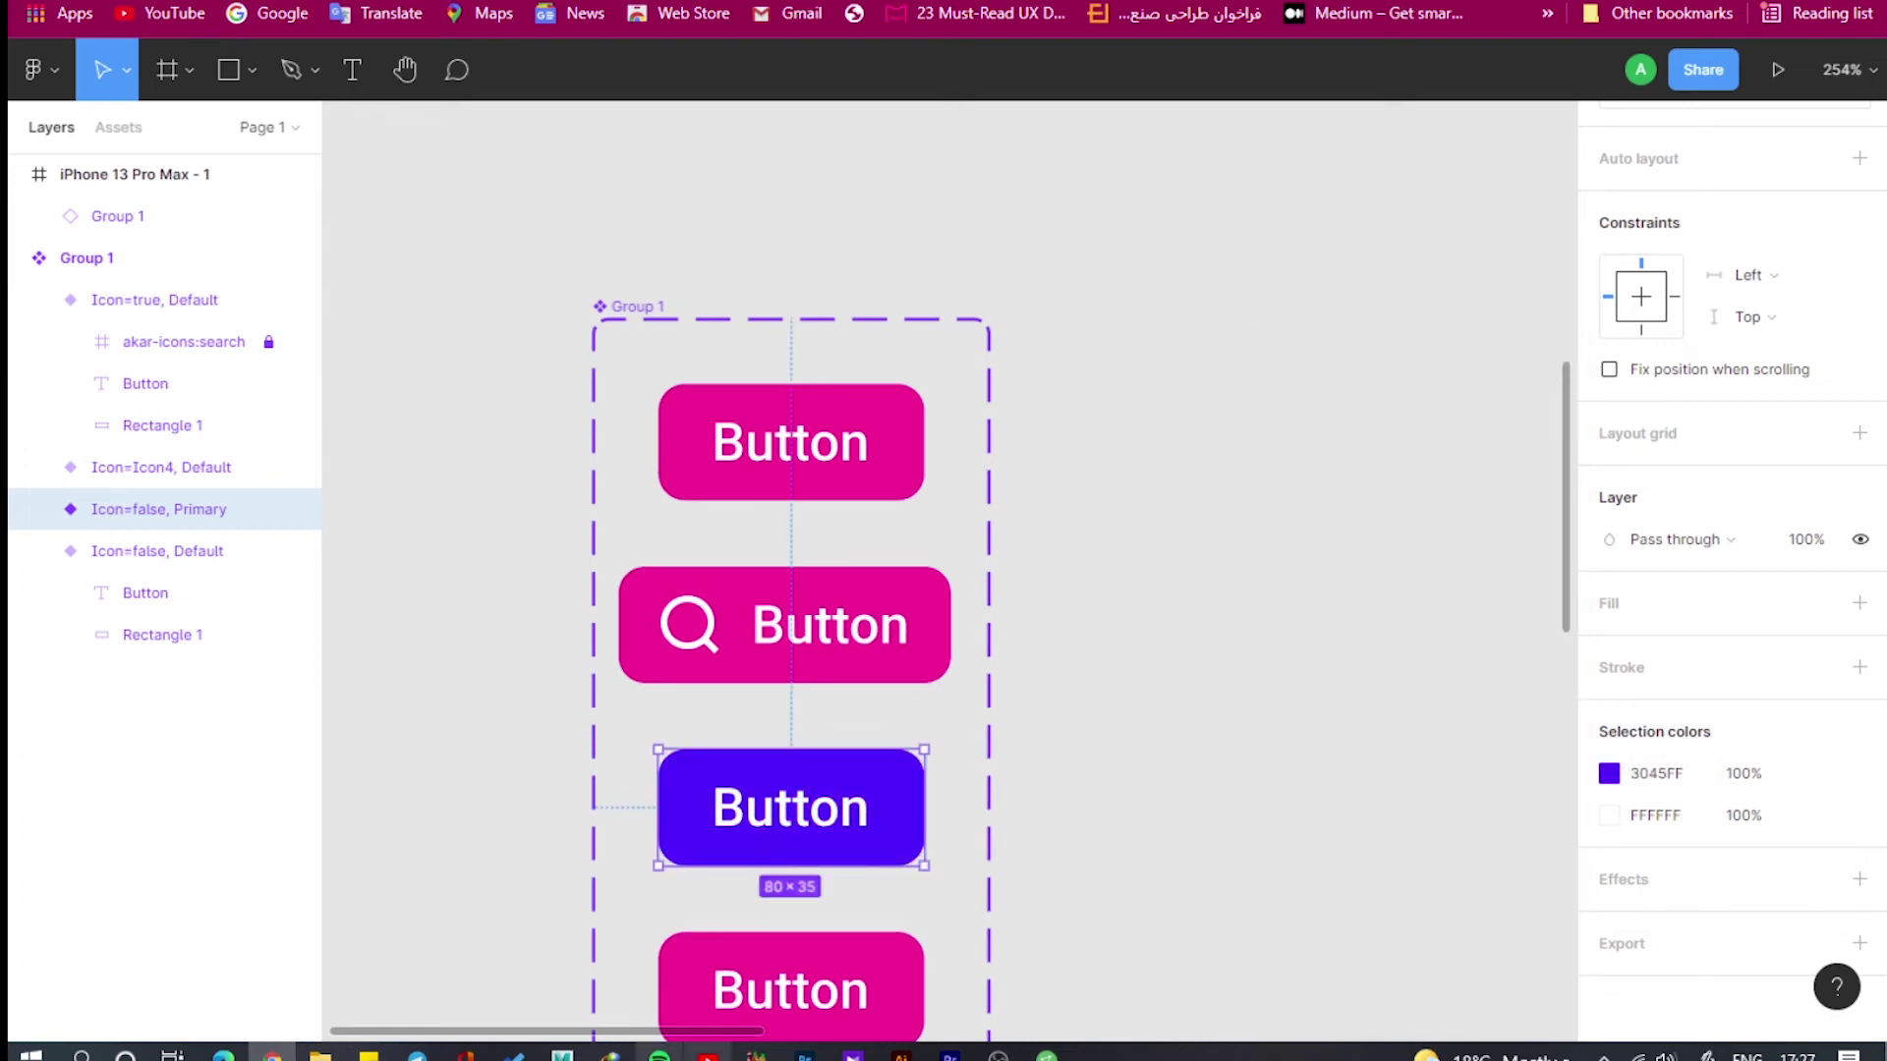
# Set the fourth button variant's Icon value to false and its color value to a new "Secondary".
pyautogui.click(902, 966)
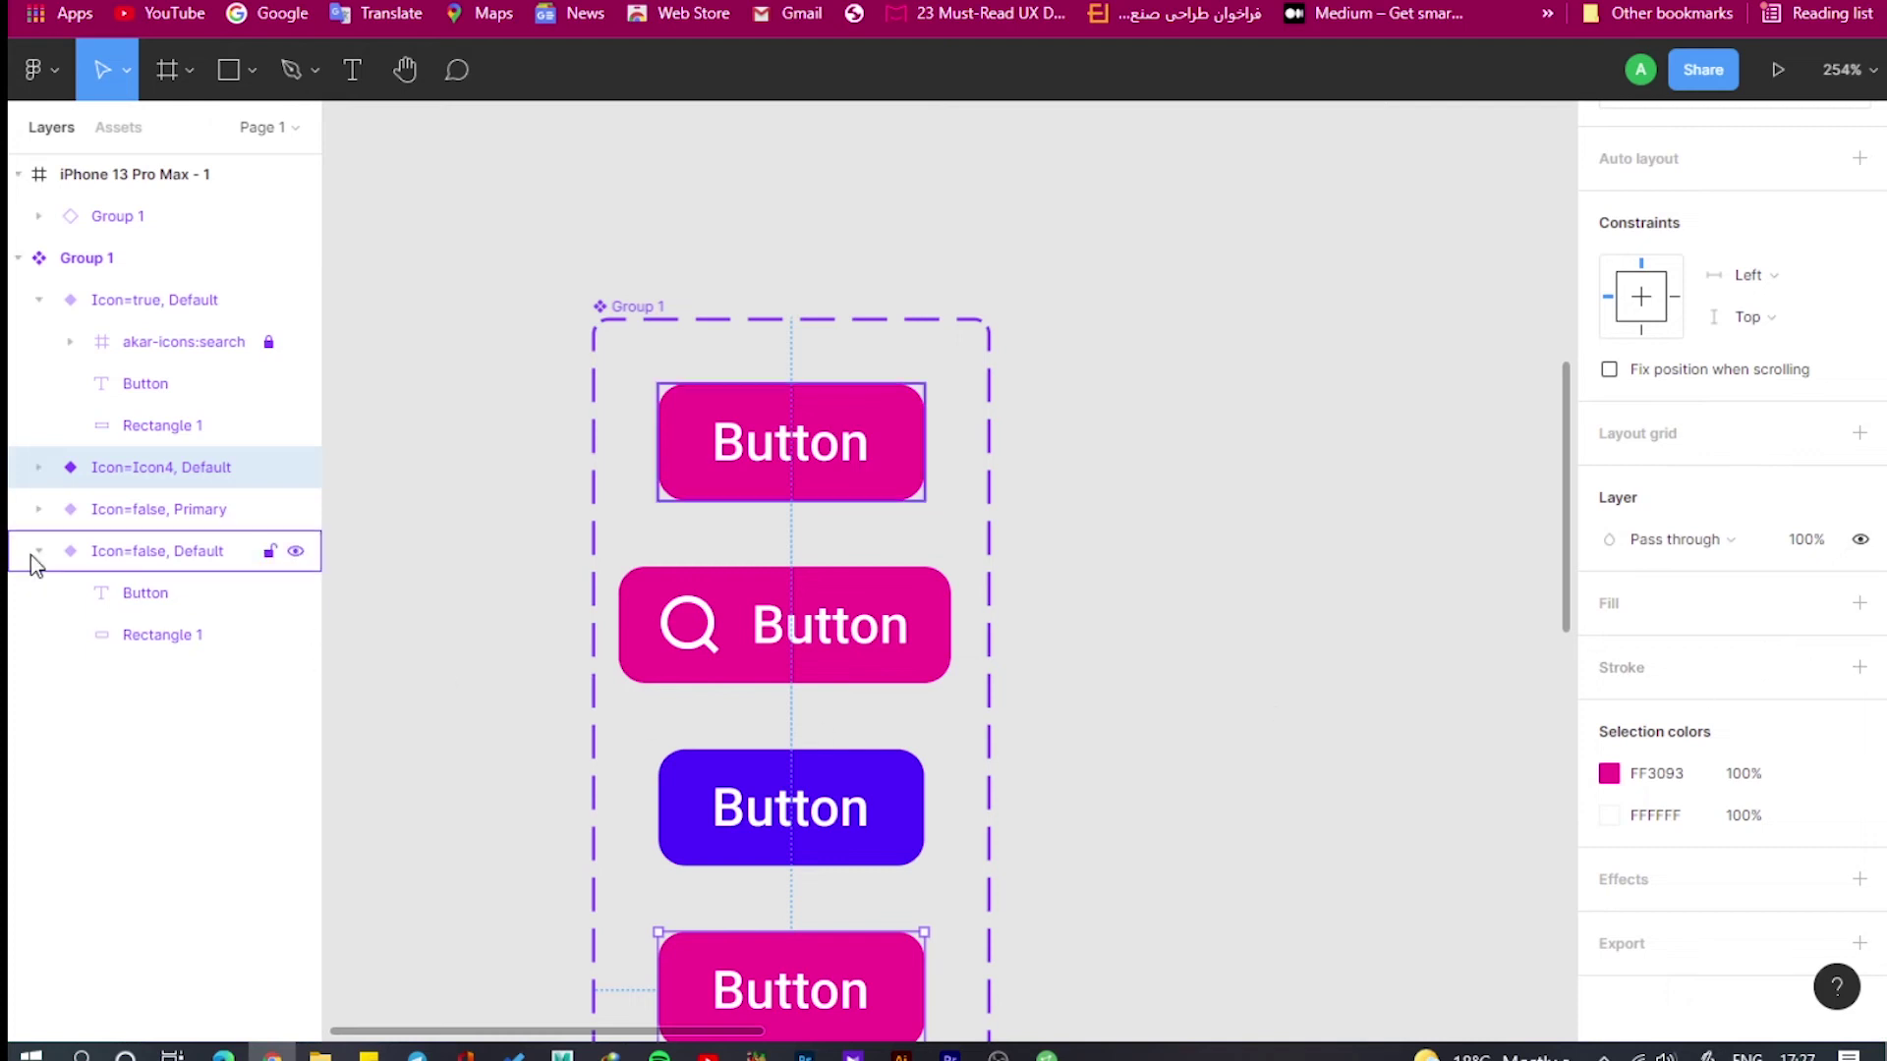
pyautogui.scroll(5, 1765, 578)
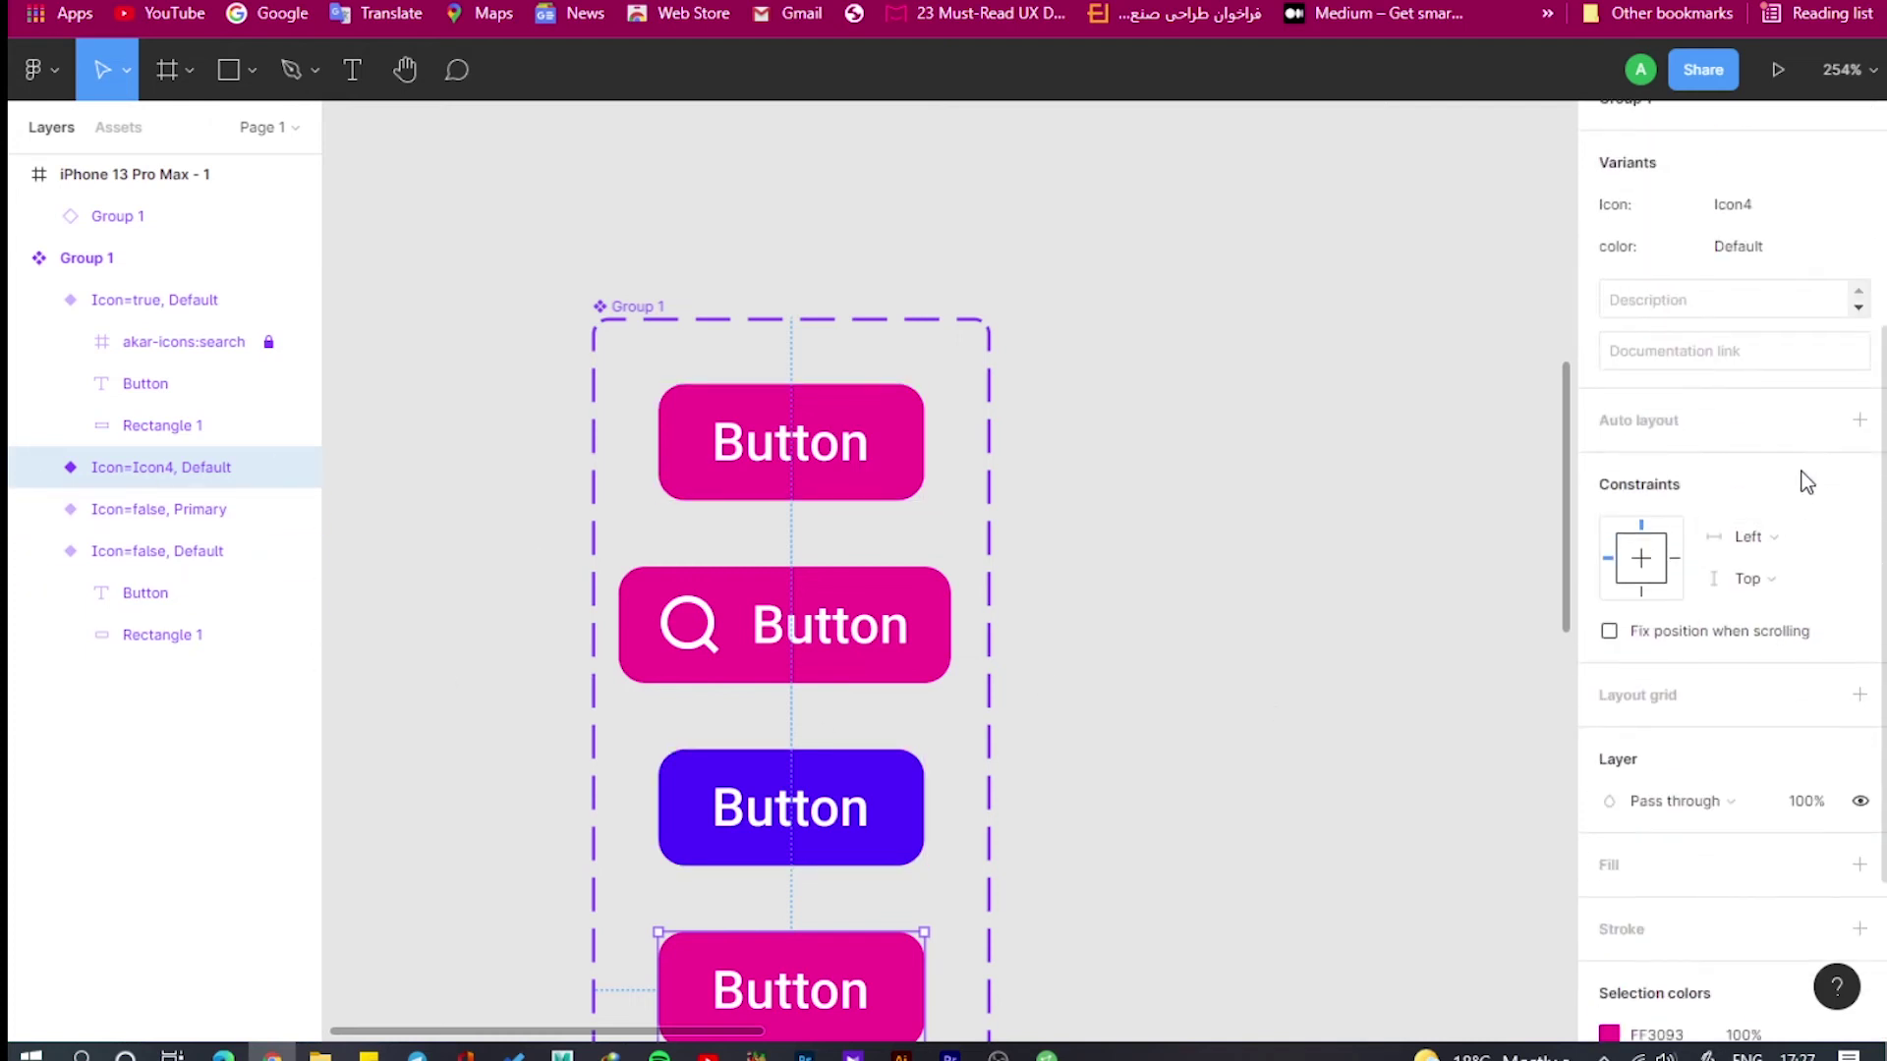
pyautogui.click(1852, 467)
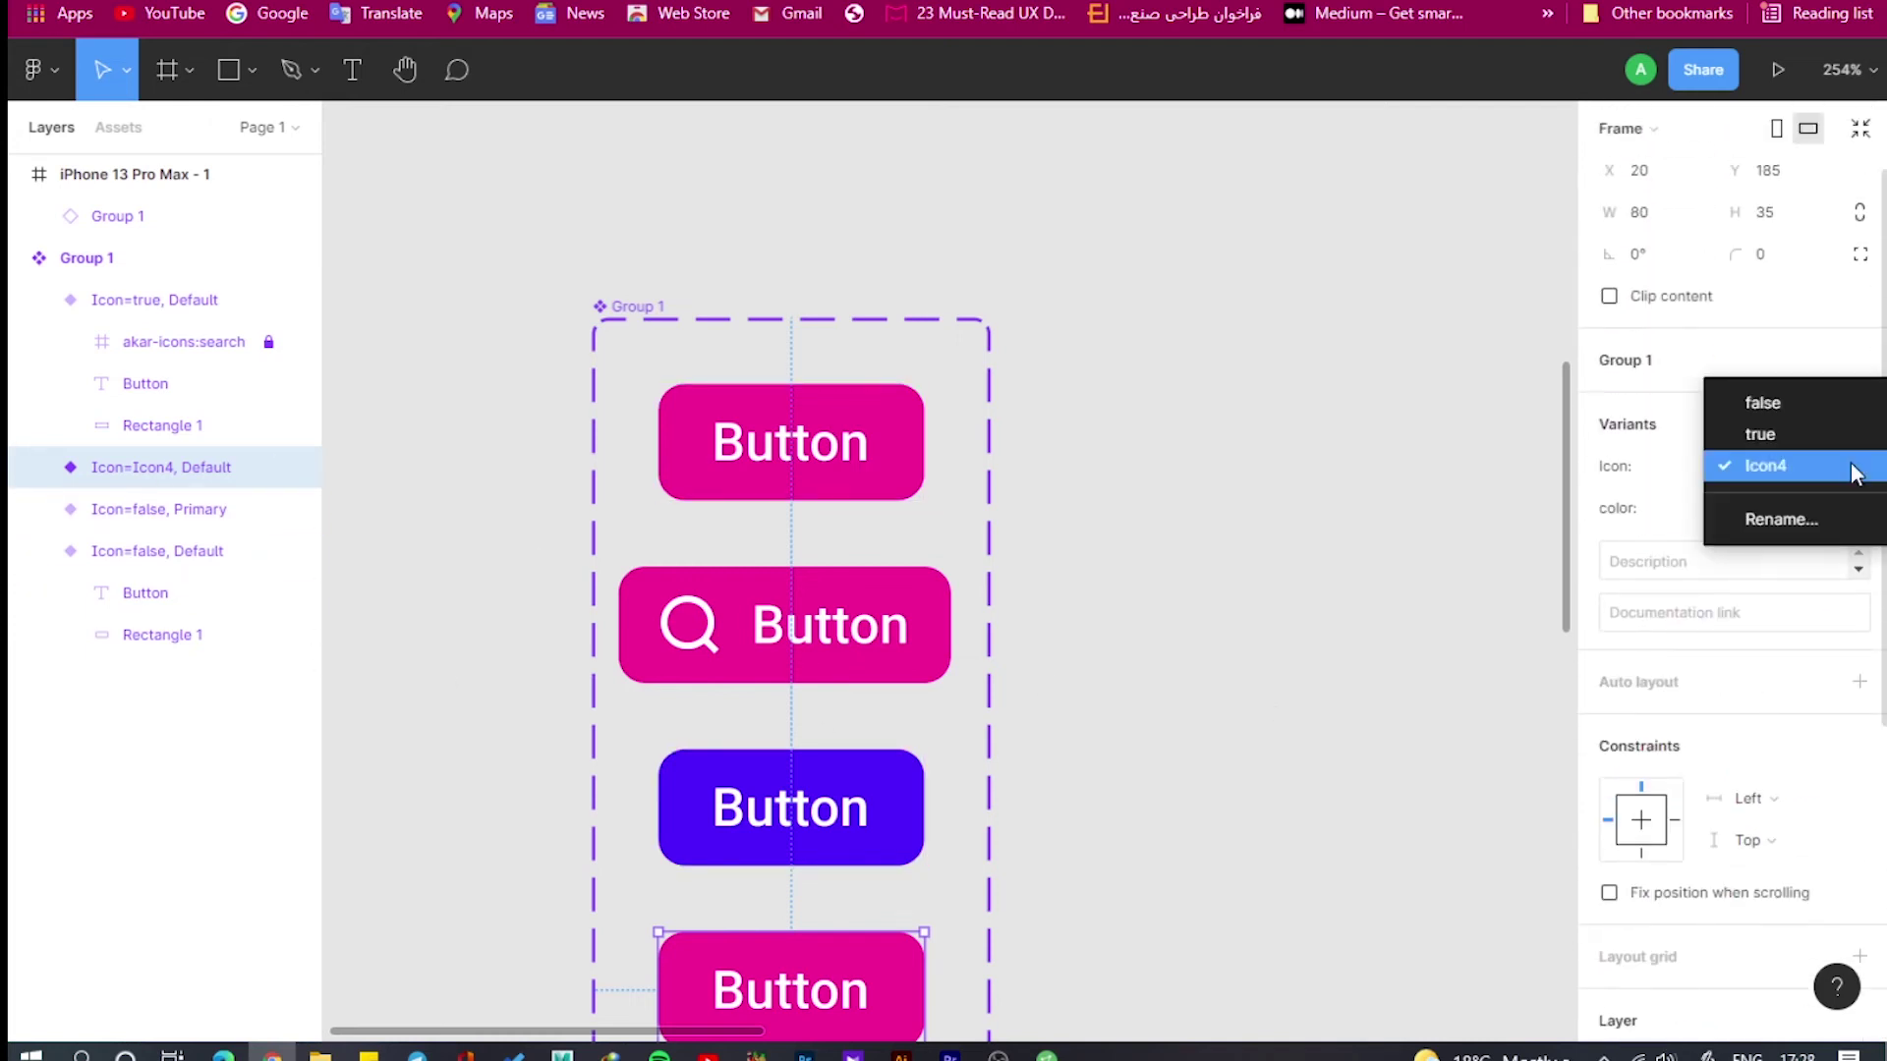
pyautogui.click(1831, 403)
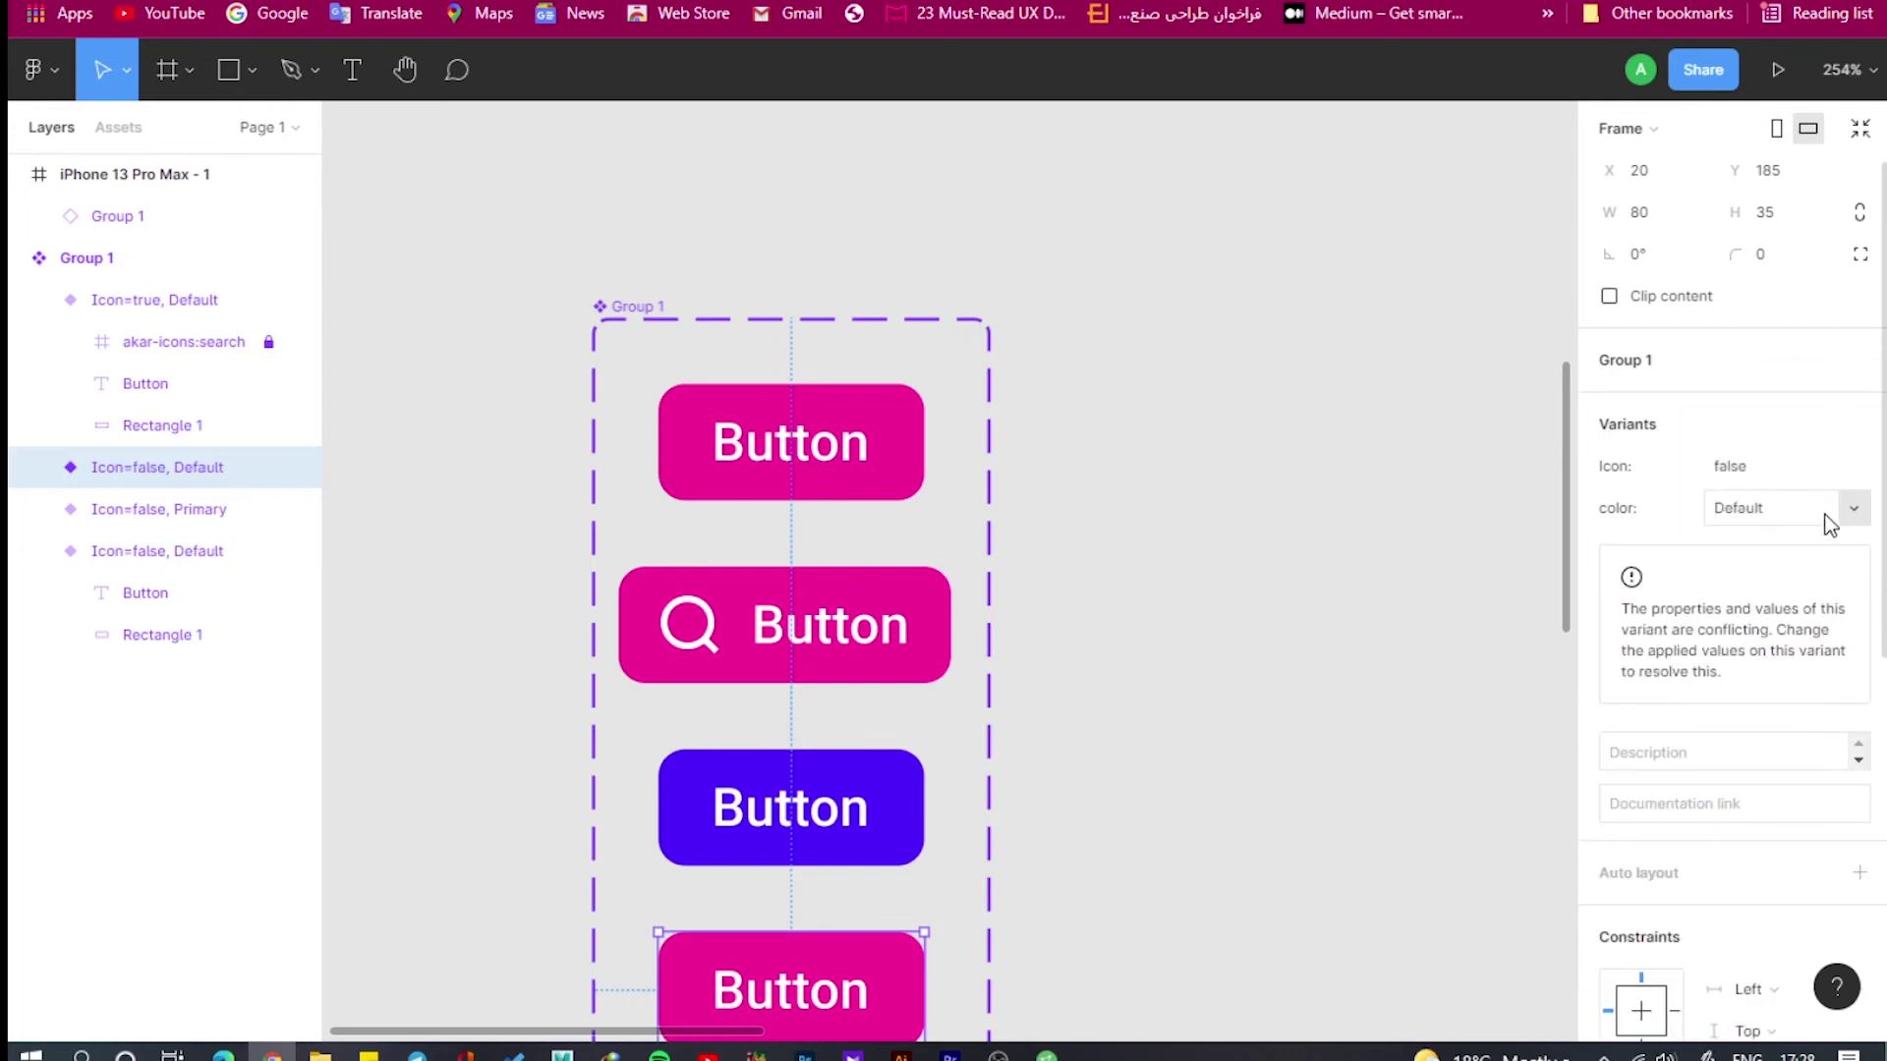
pyautogui.click(1781, 509)
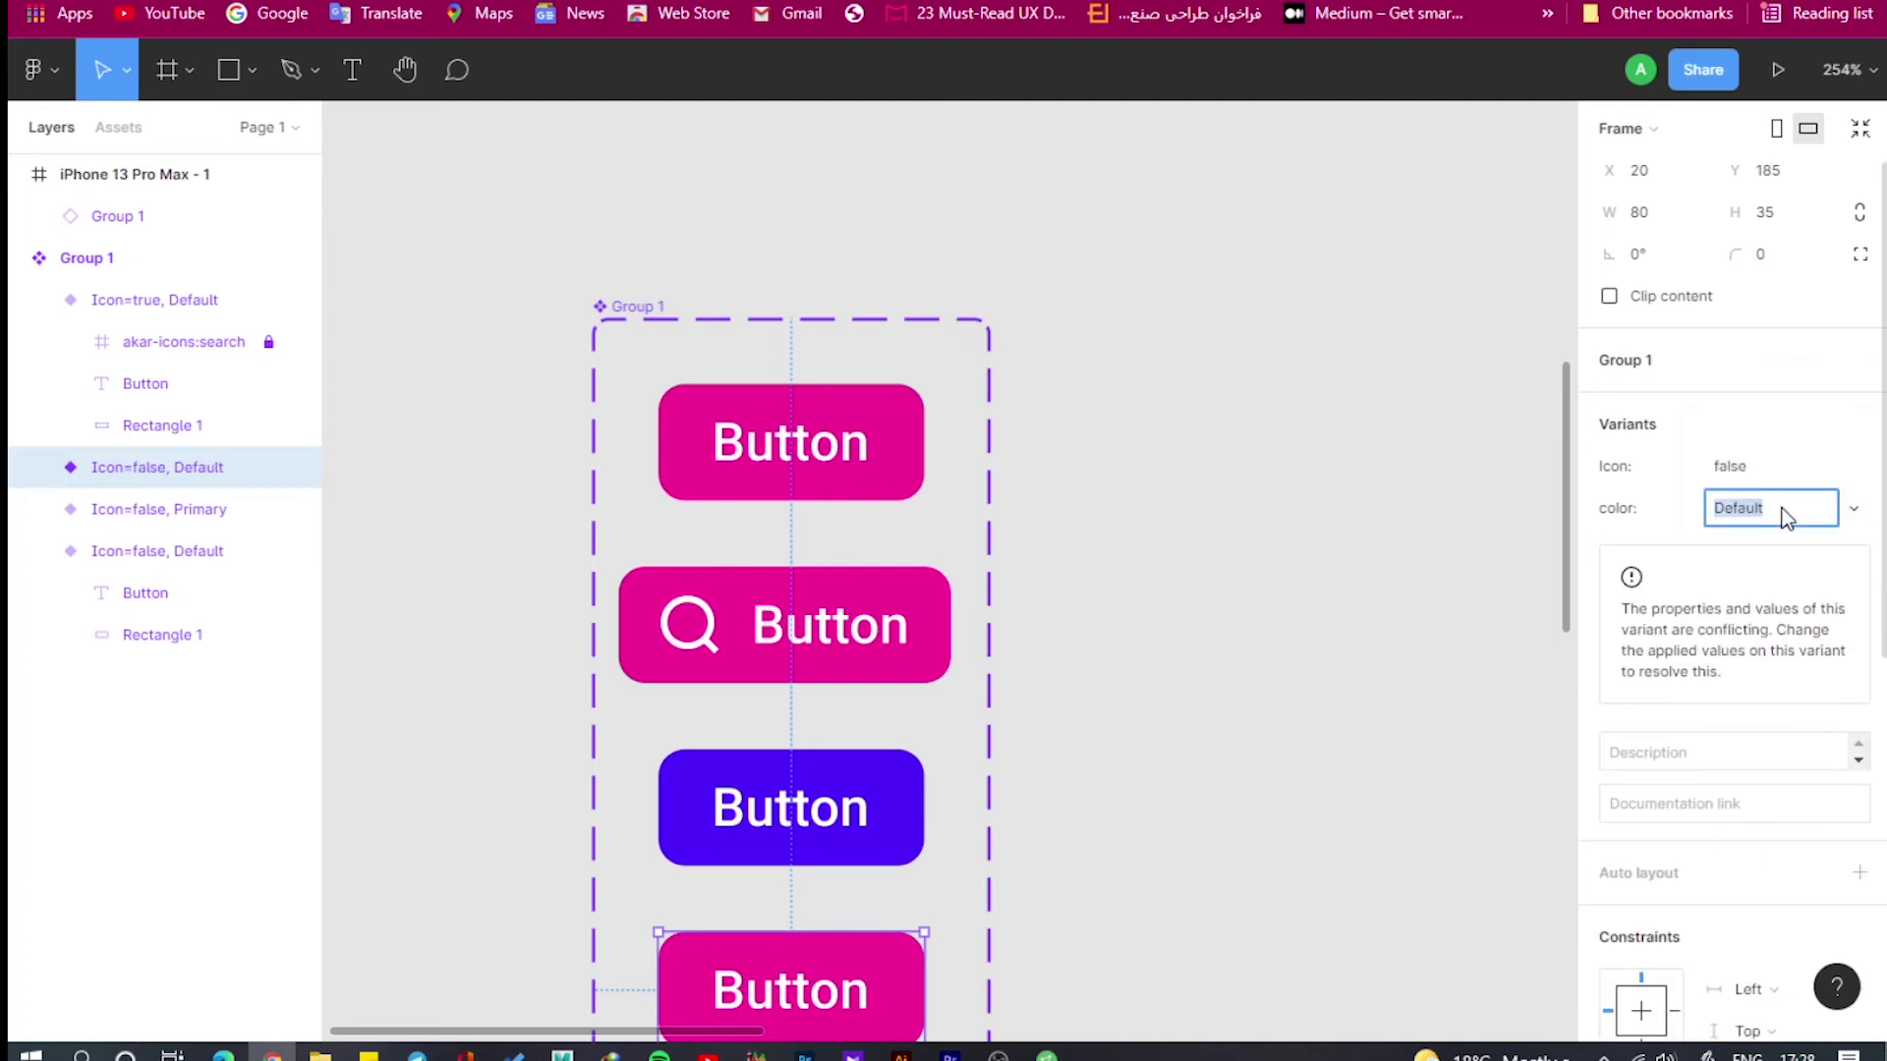
pyautogui.write('Secondary')
pyautogui.press('Return')
# Change the fill of the Secondary variant's background rectangle to white FFFFFF.
pyautogui.scroll(-7, 1683, 774)
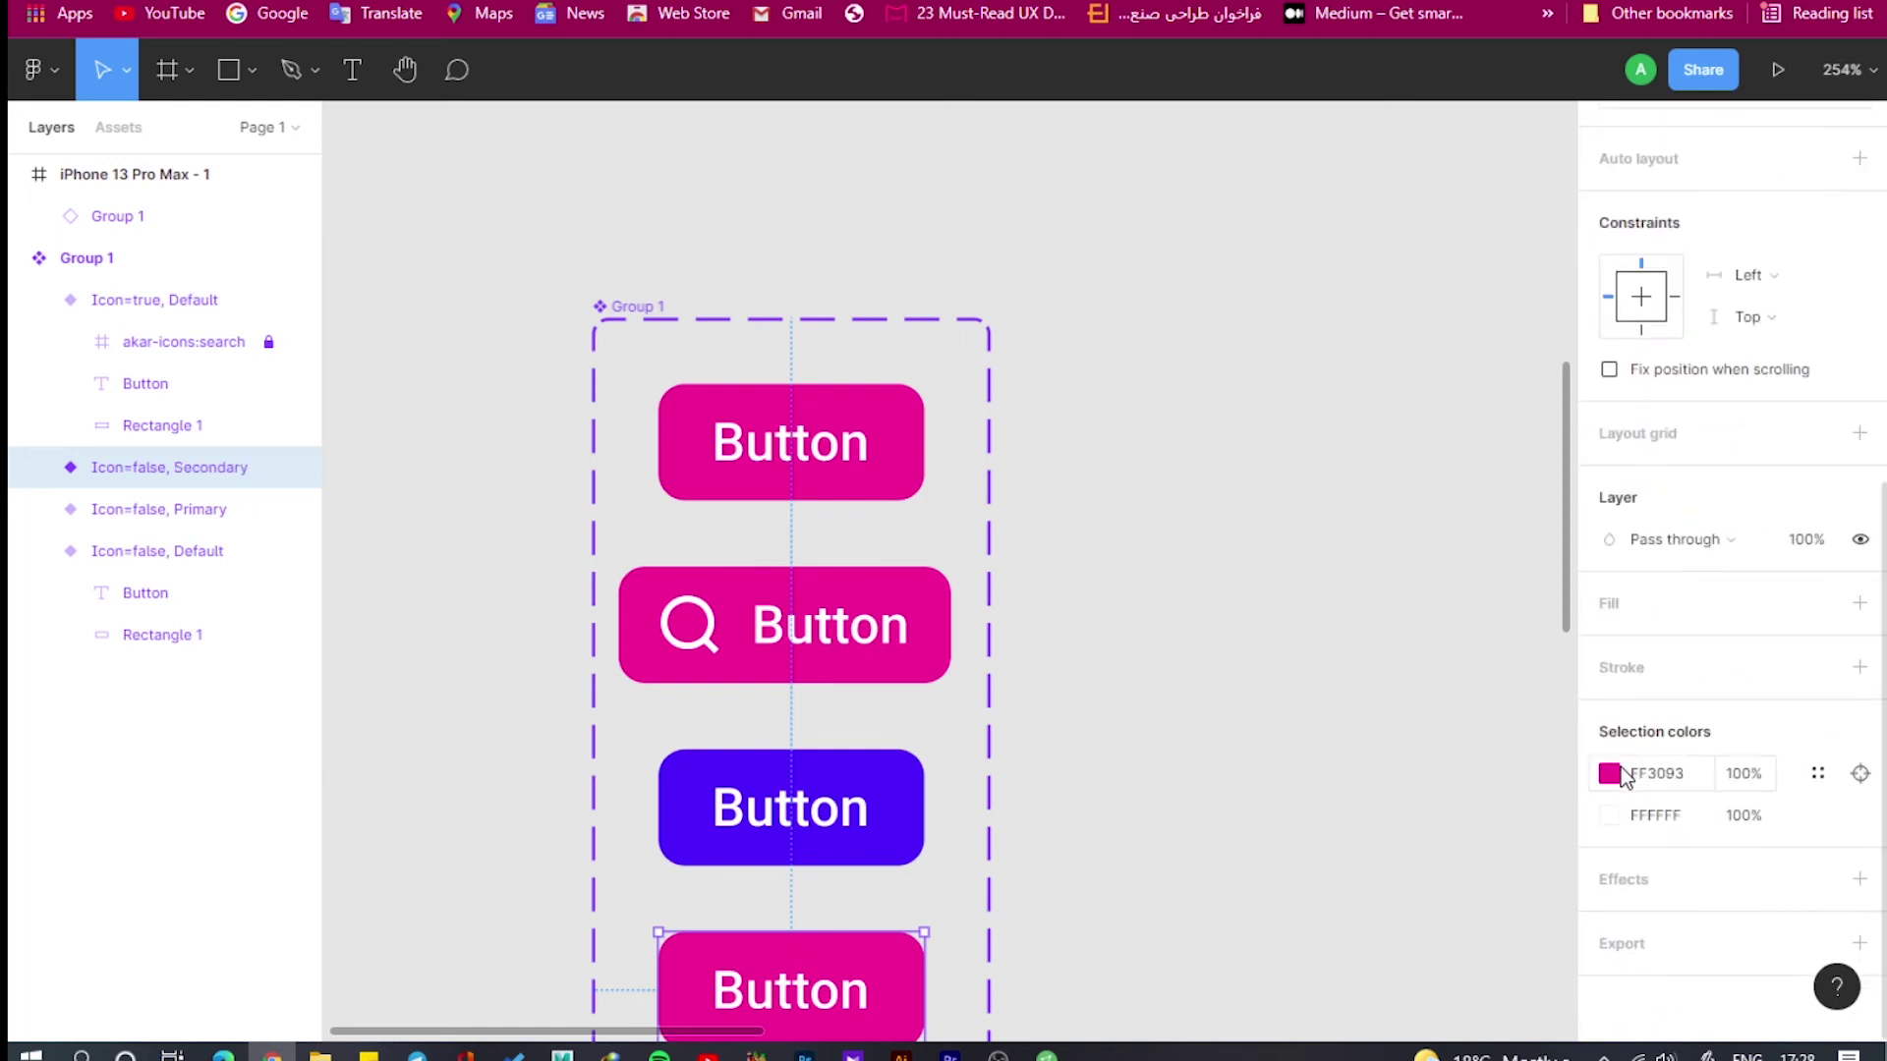
pyautogui.click(36, 469)
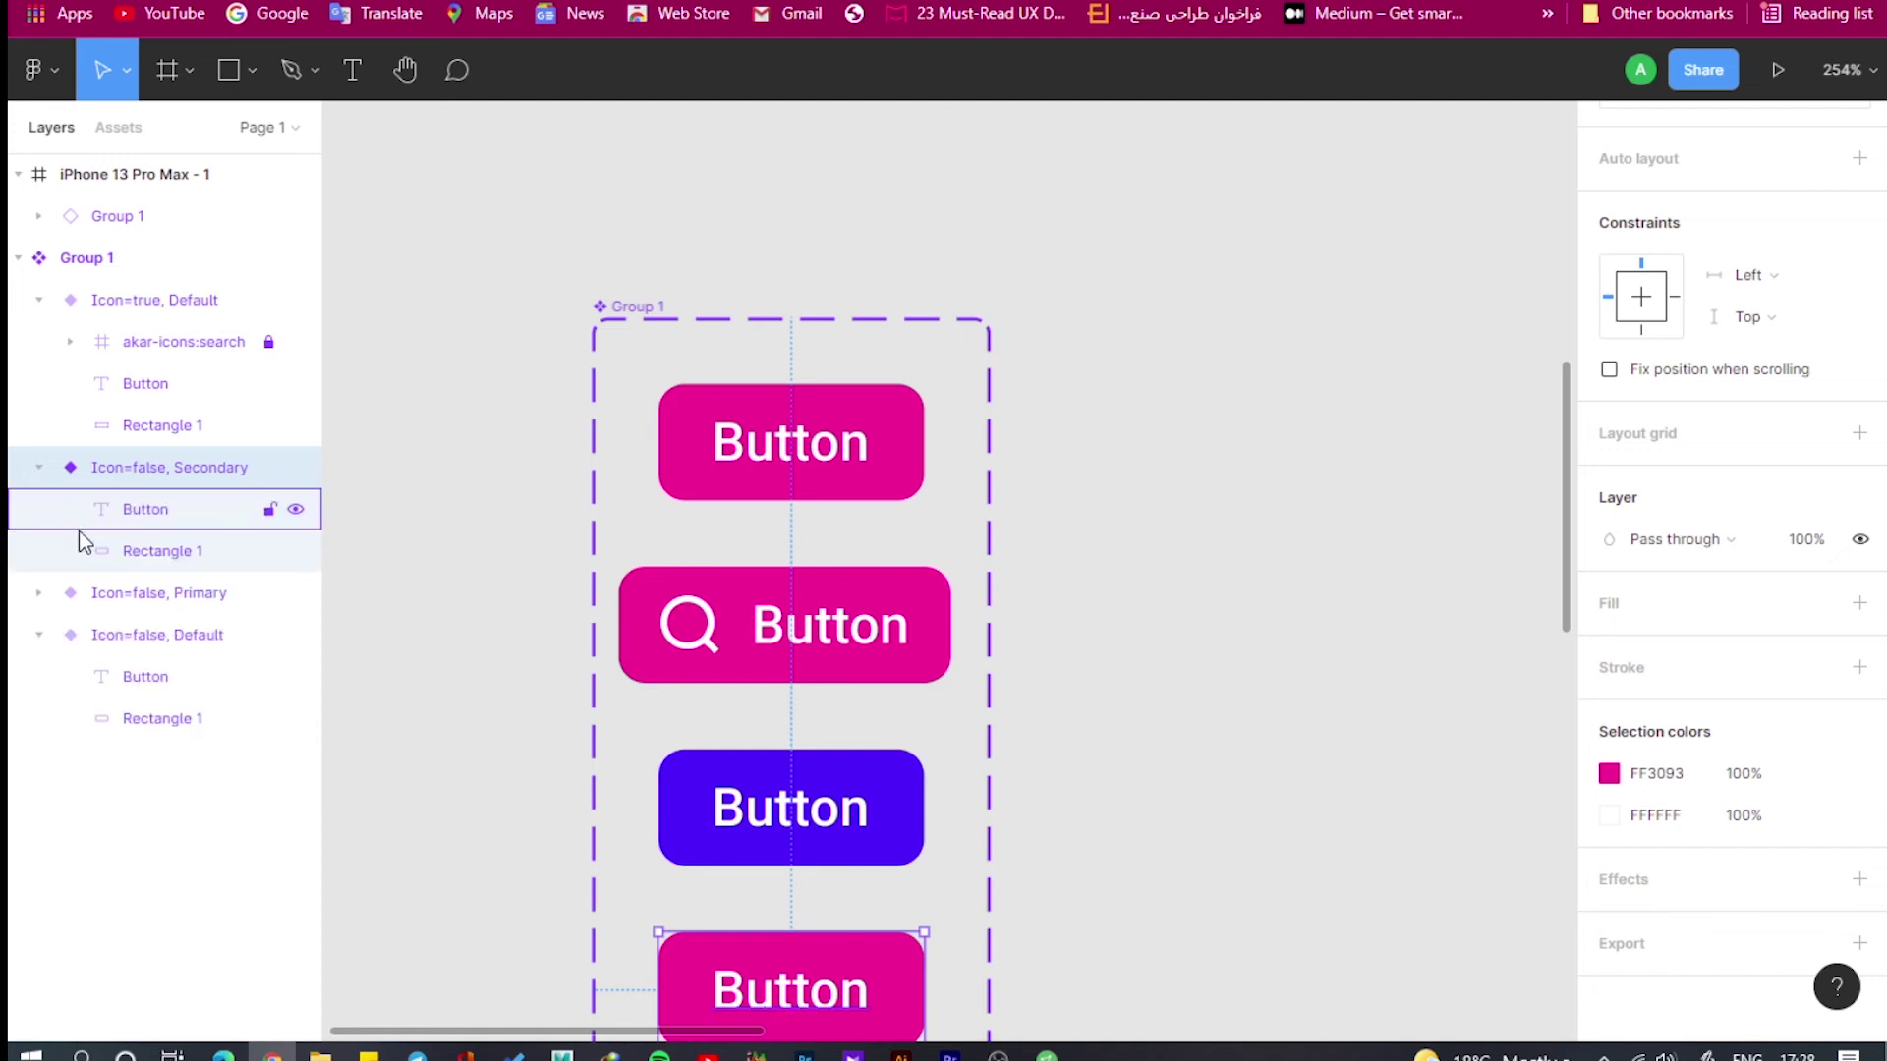
pyautogui.click(105, 550)
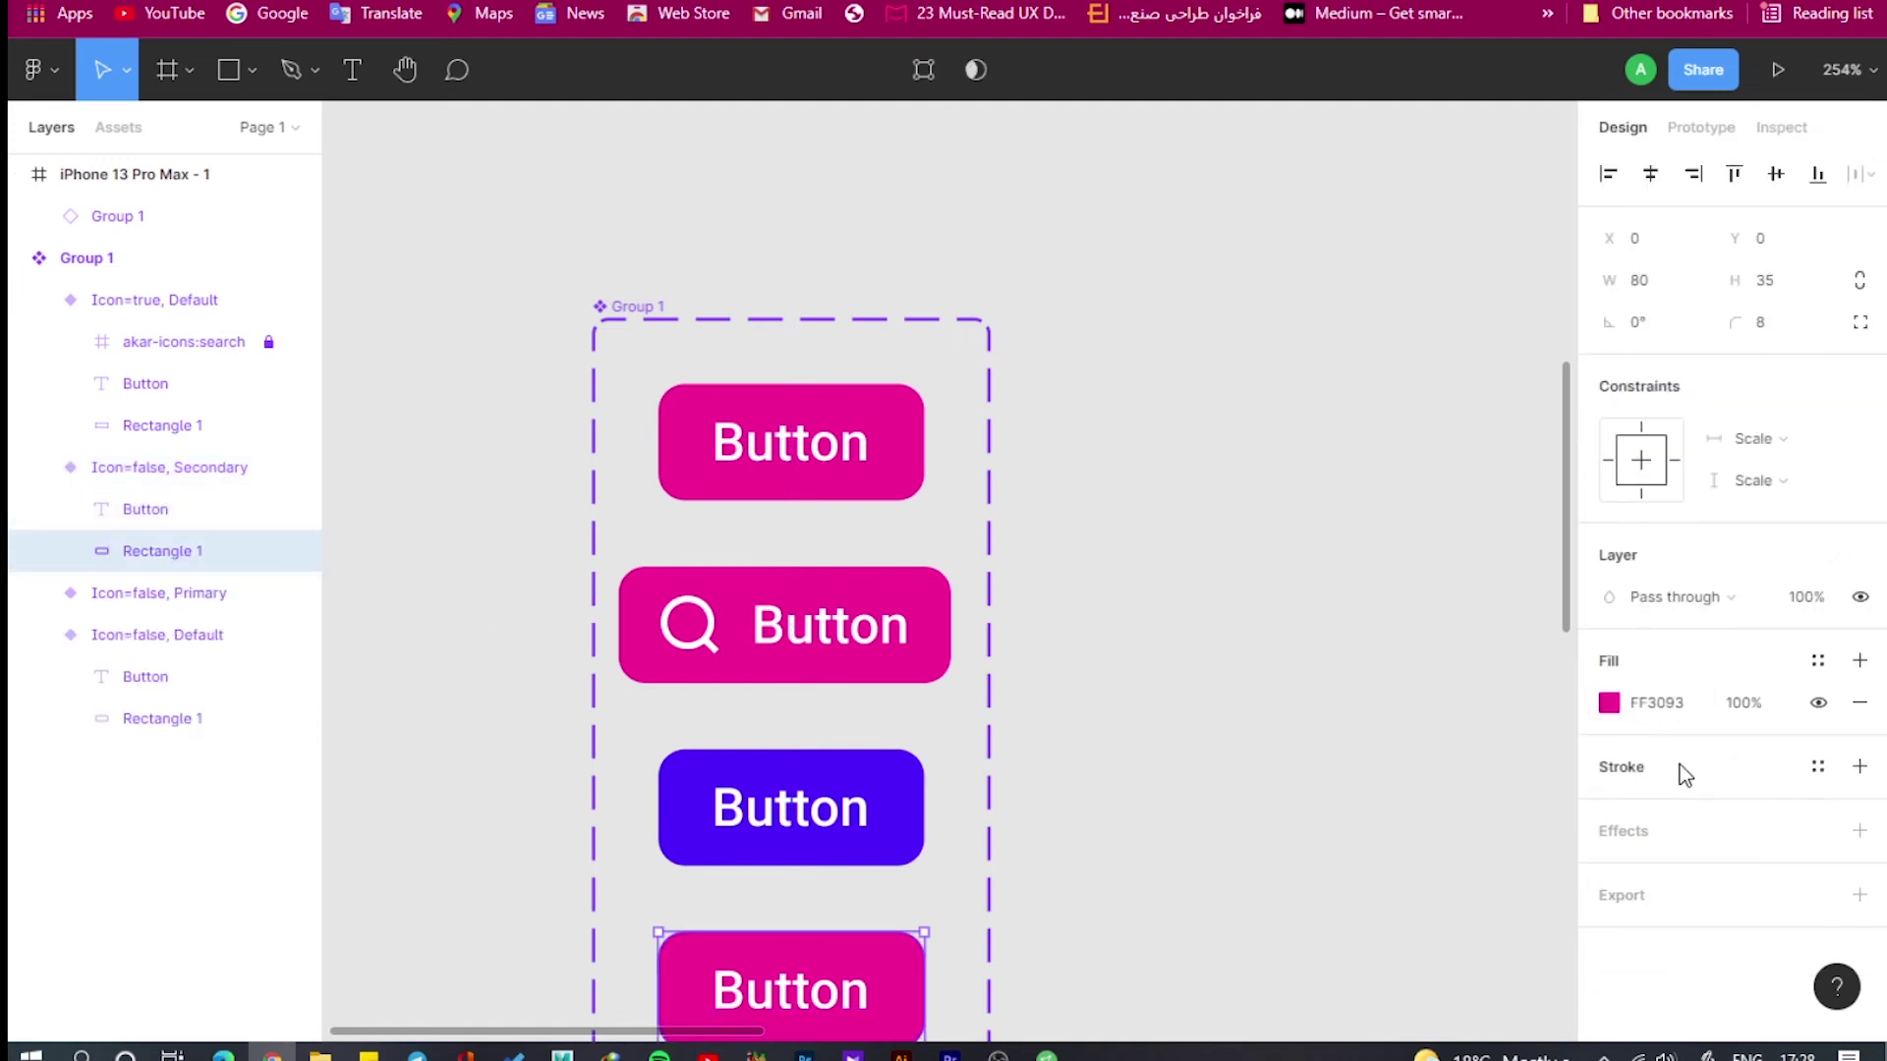
pyautogui.click(1608, 702)
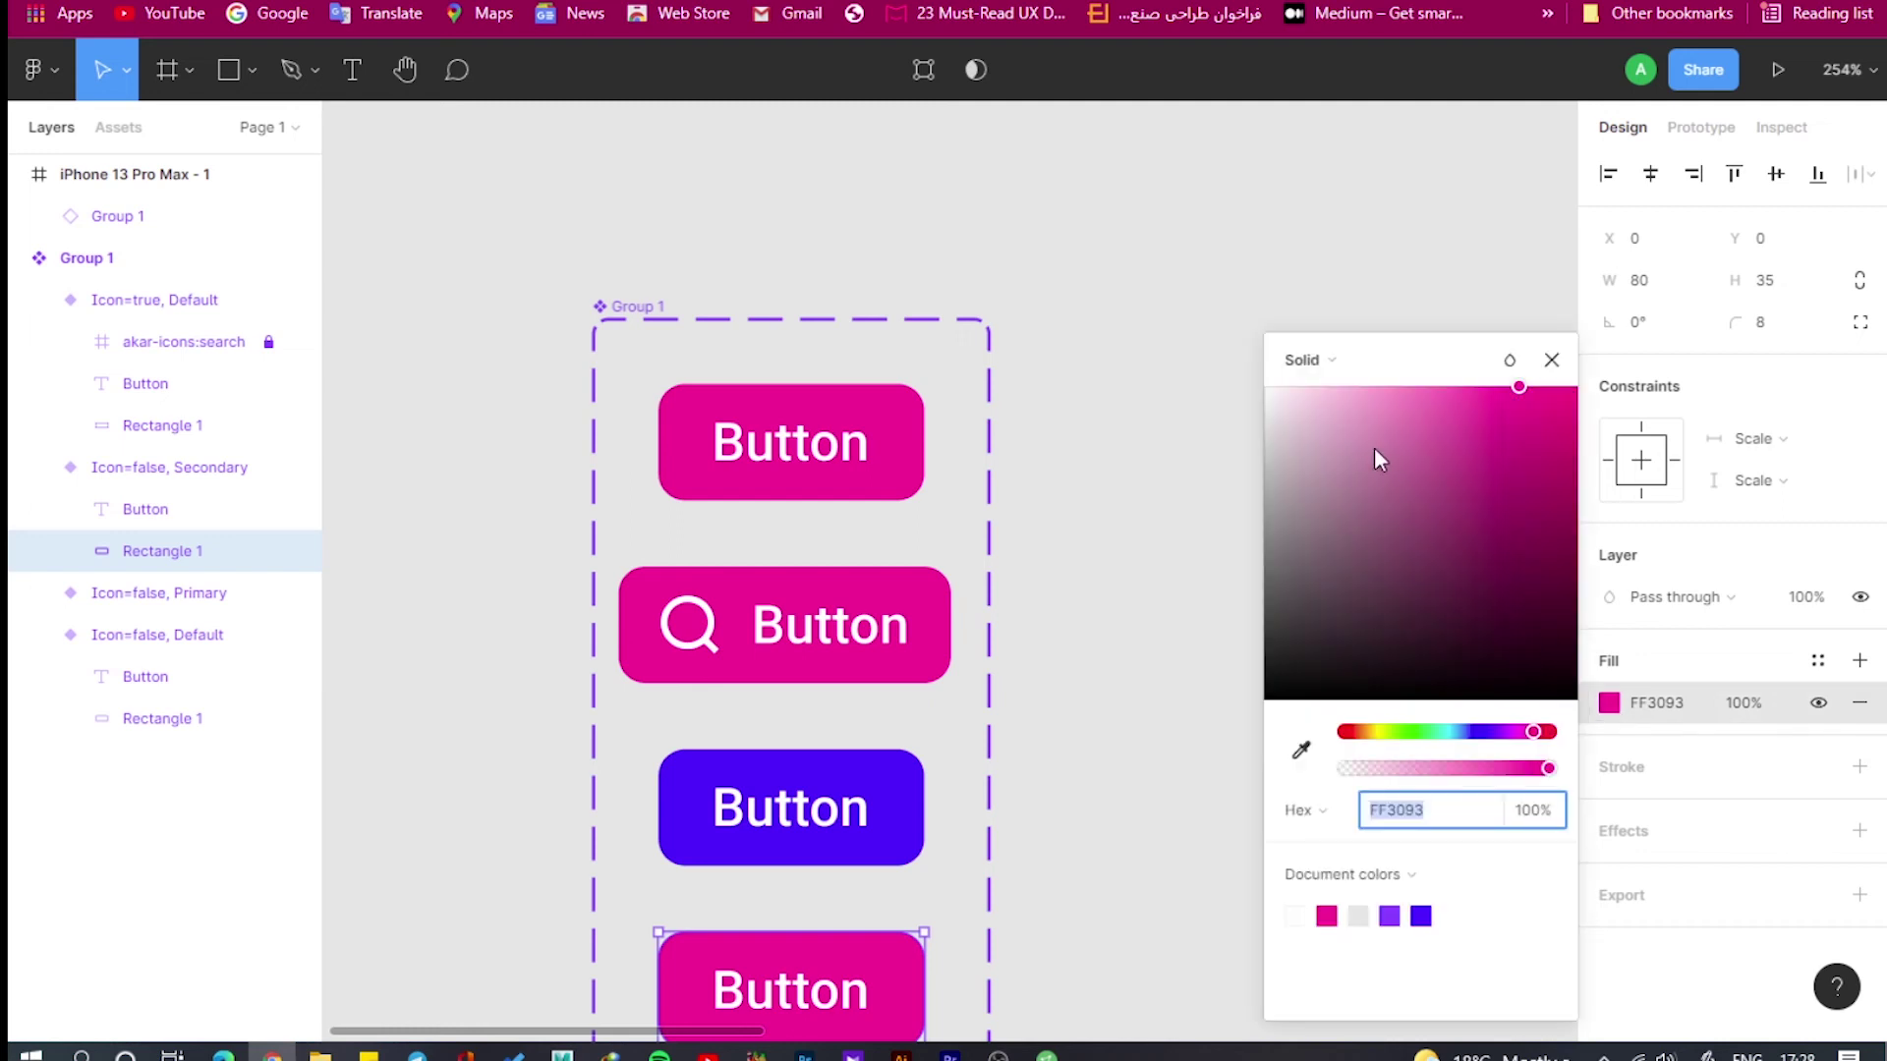
pyautogui.moveTo(1306, 405); pyautogui.dragTo(1228, 381)
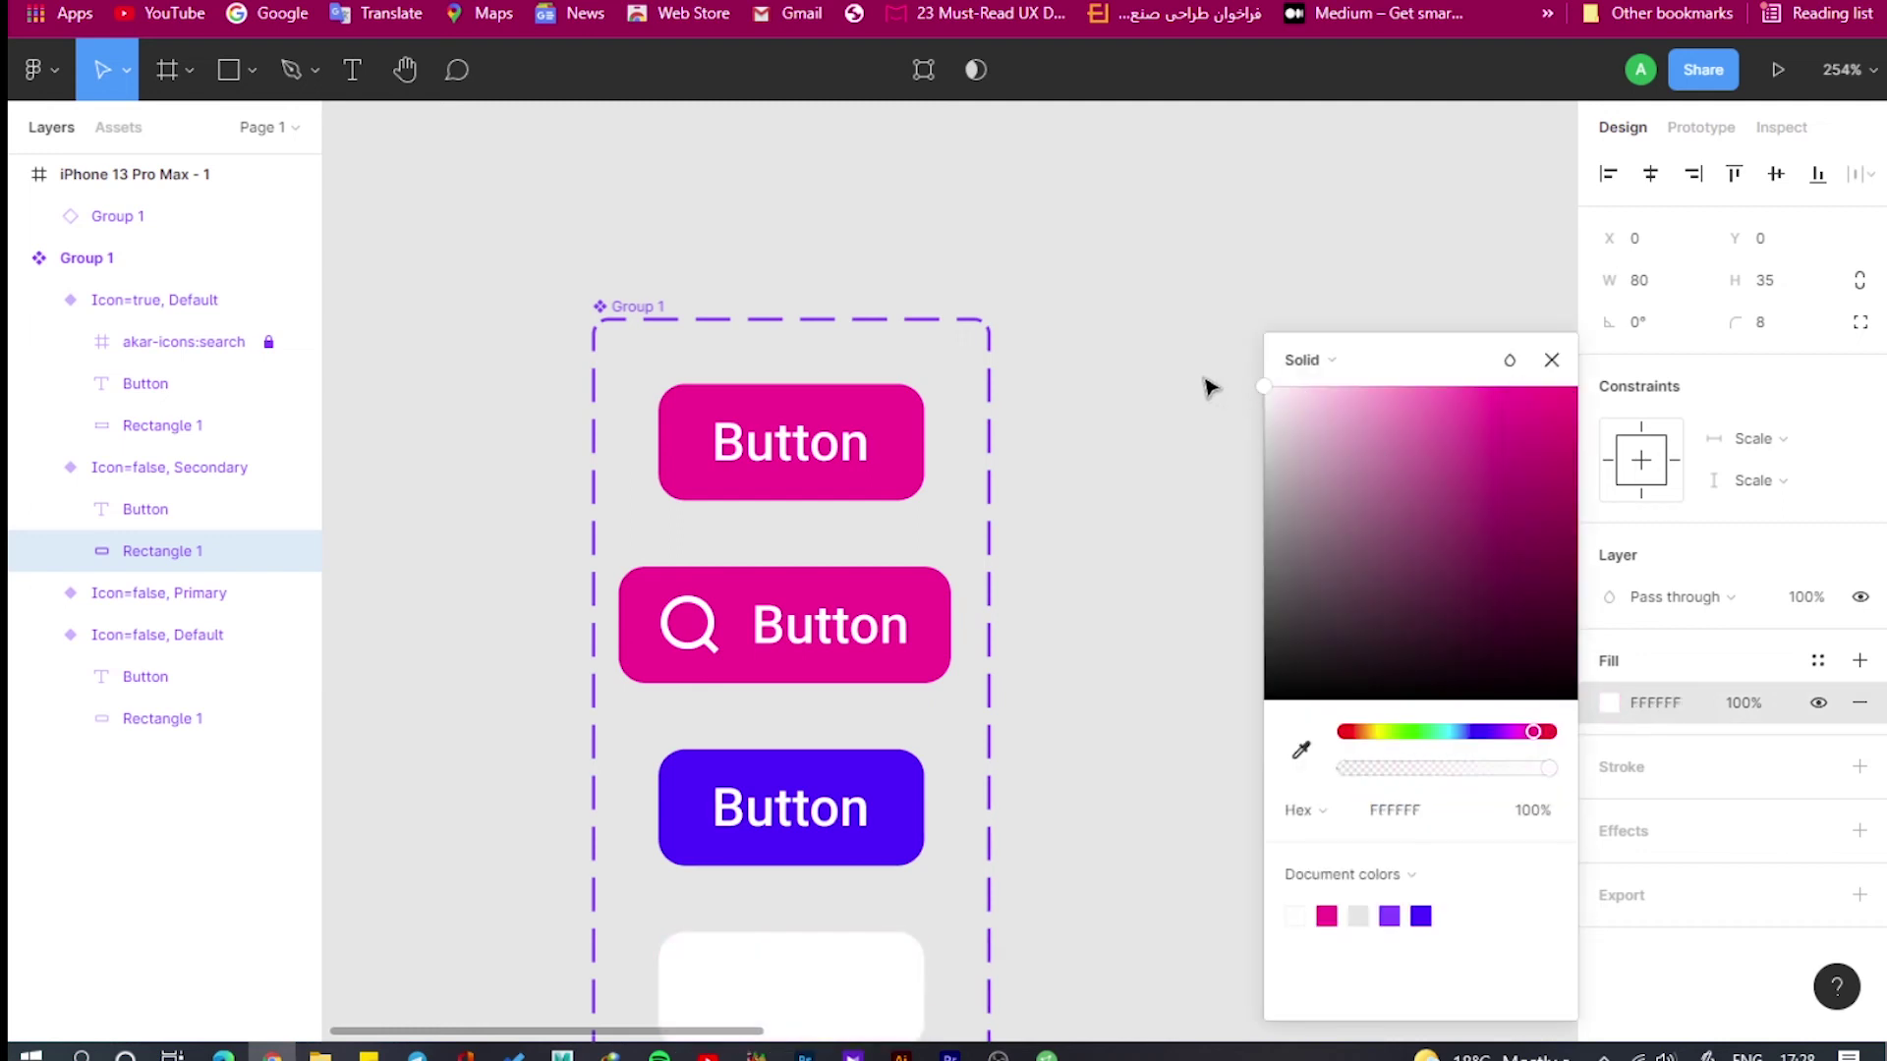
# Change the fill of the Secondary variant's "Button" text to black 000000.
pyautogui.click(178, 517)
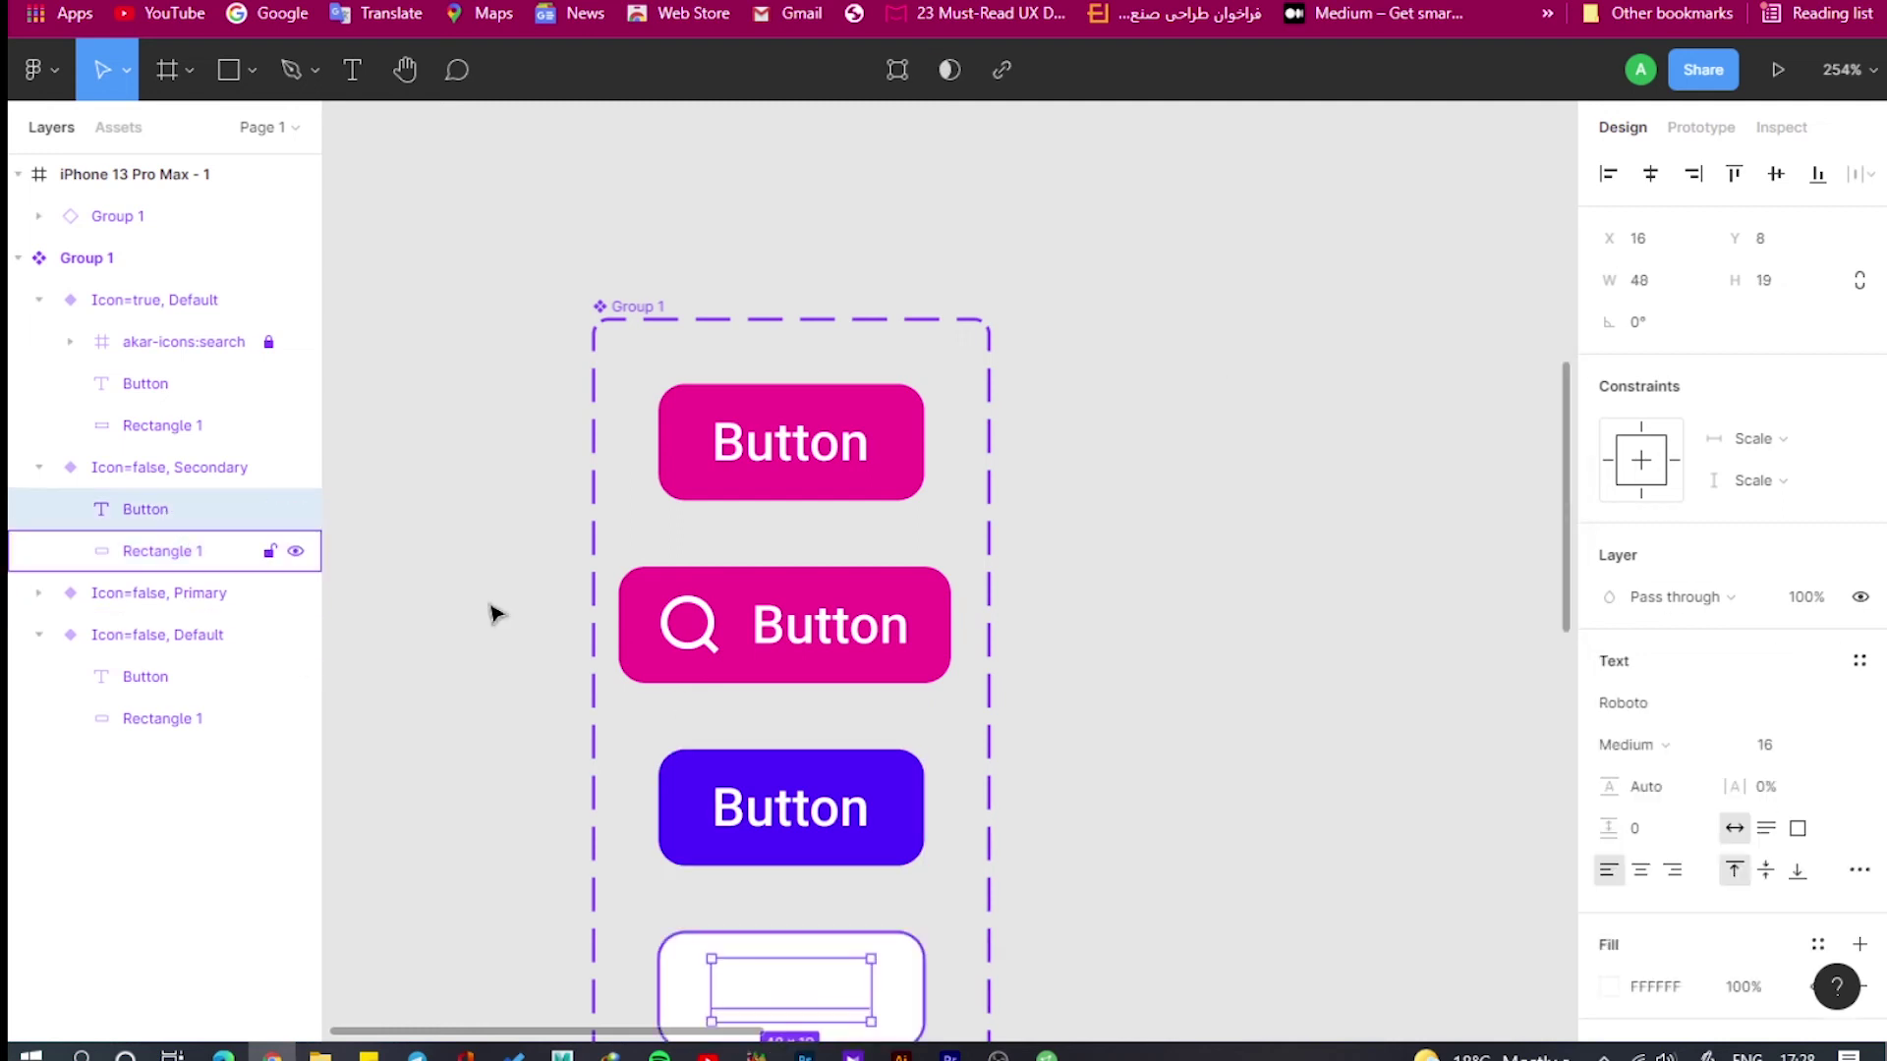
pyautogui.scroll(-3, 1720, 953)
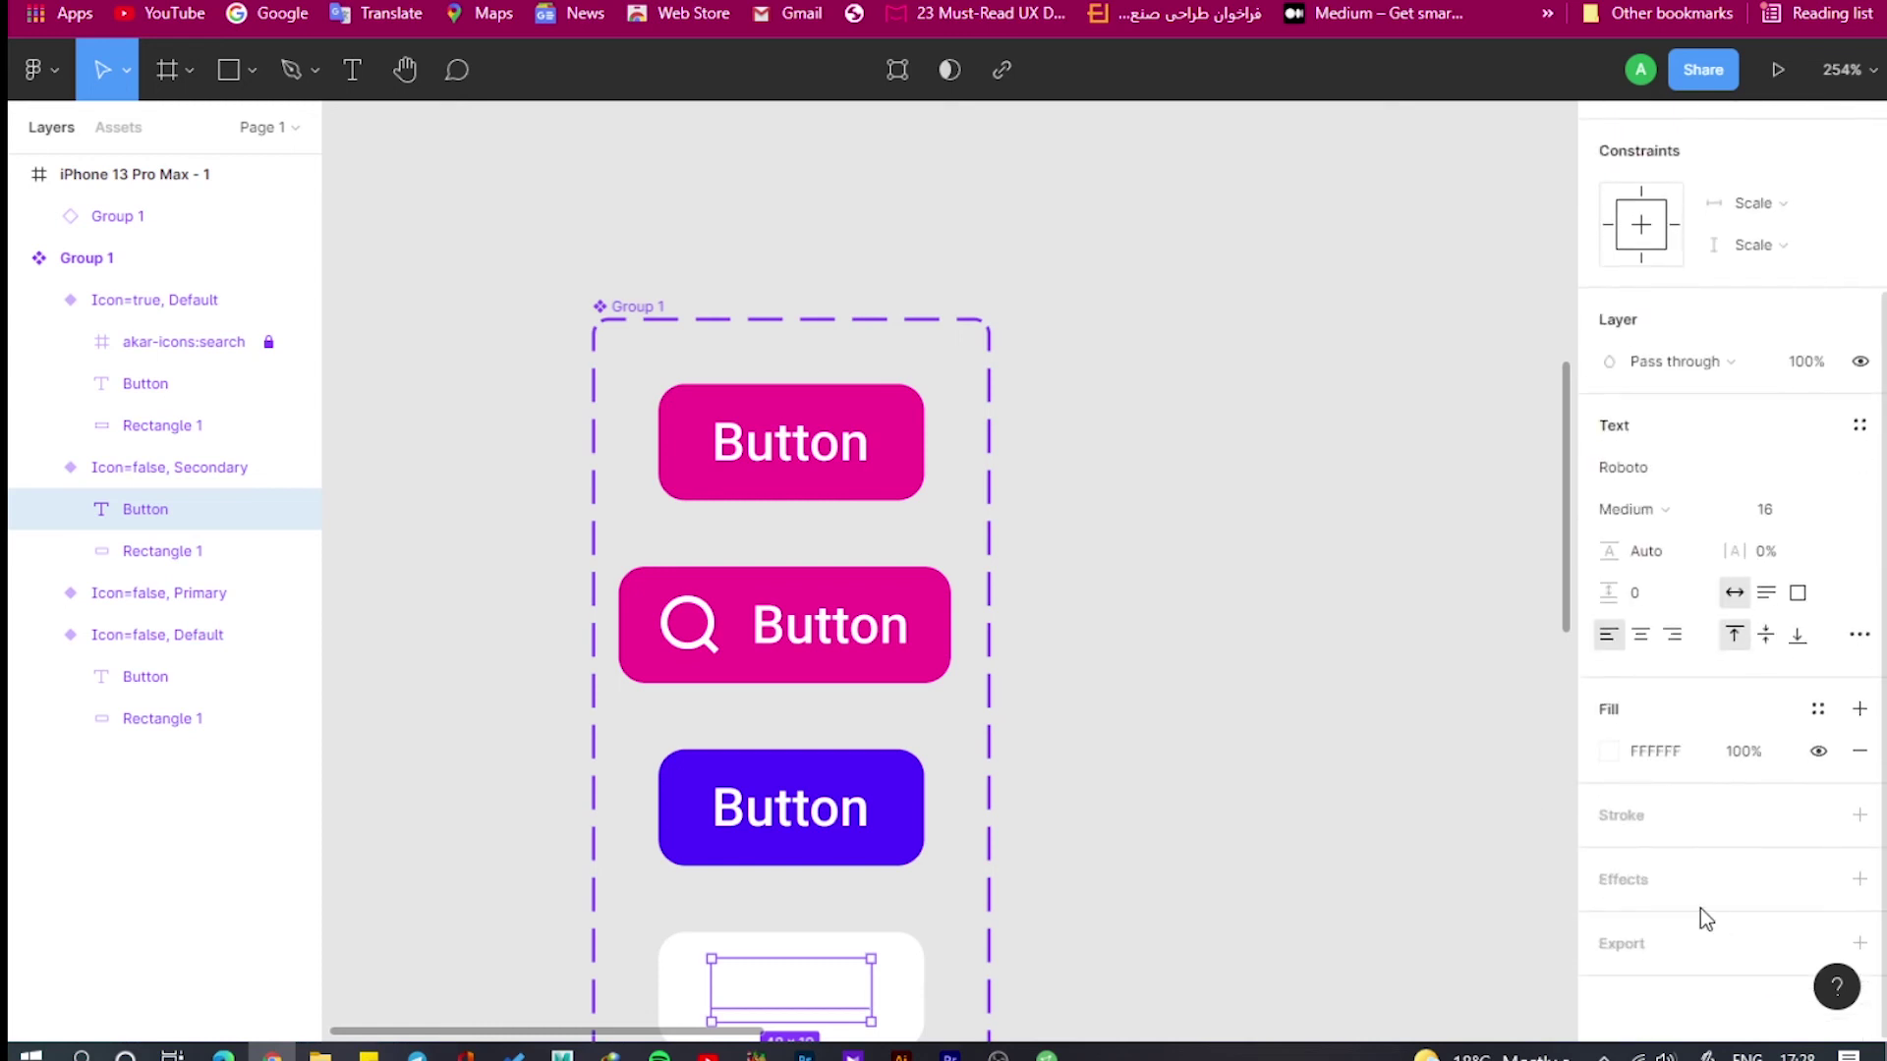
pyautogui.click(1609, 752)
pyautogui.moveTo(1371, 587); pyautogui.dragTo(1213, 754)
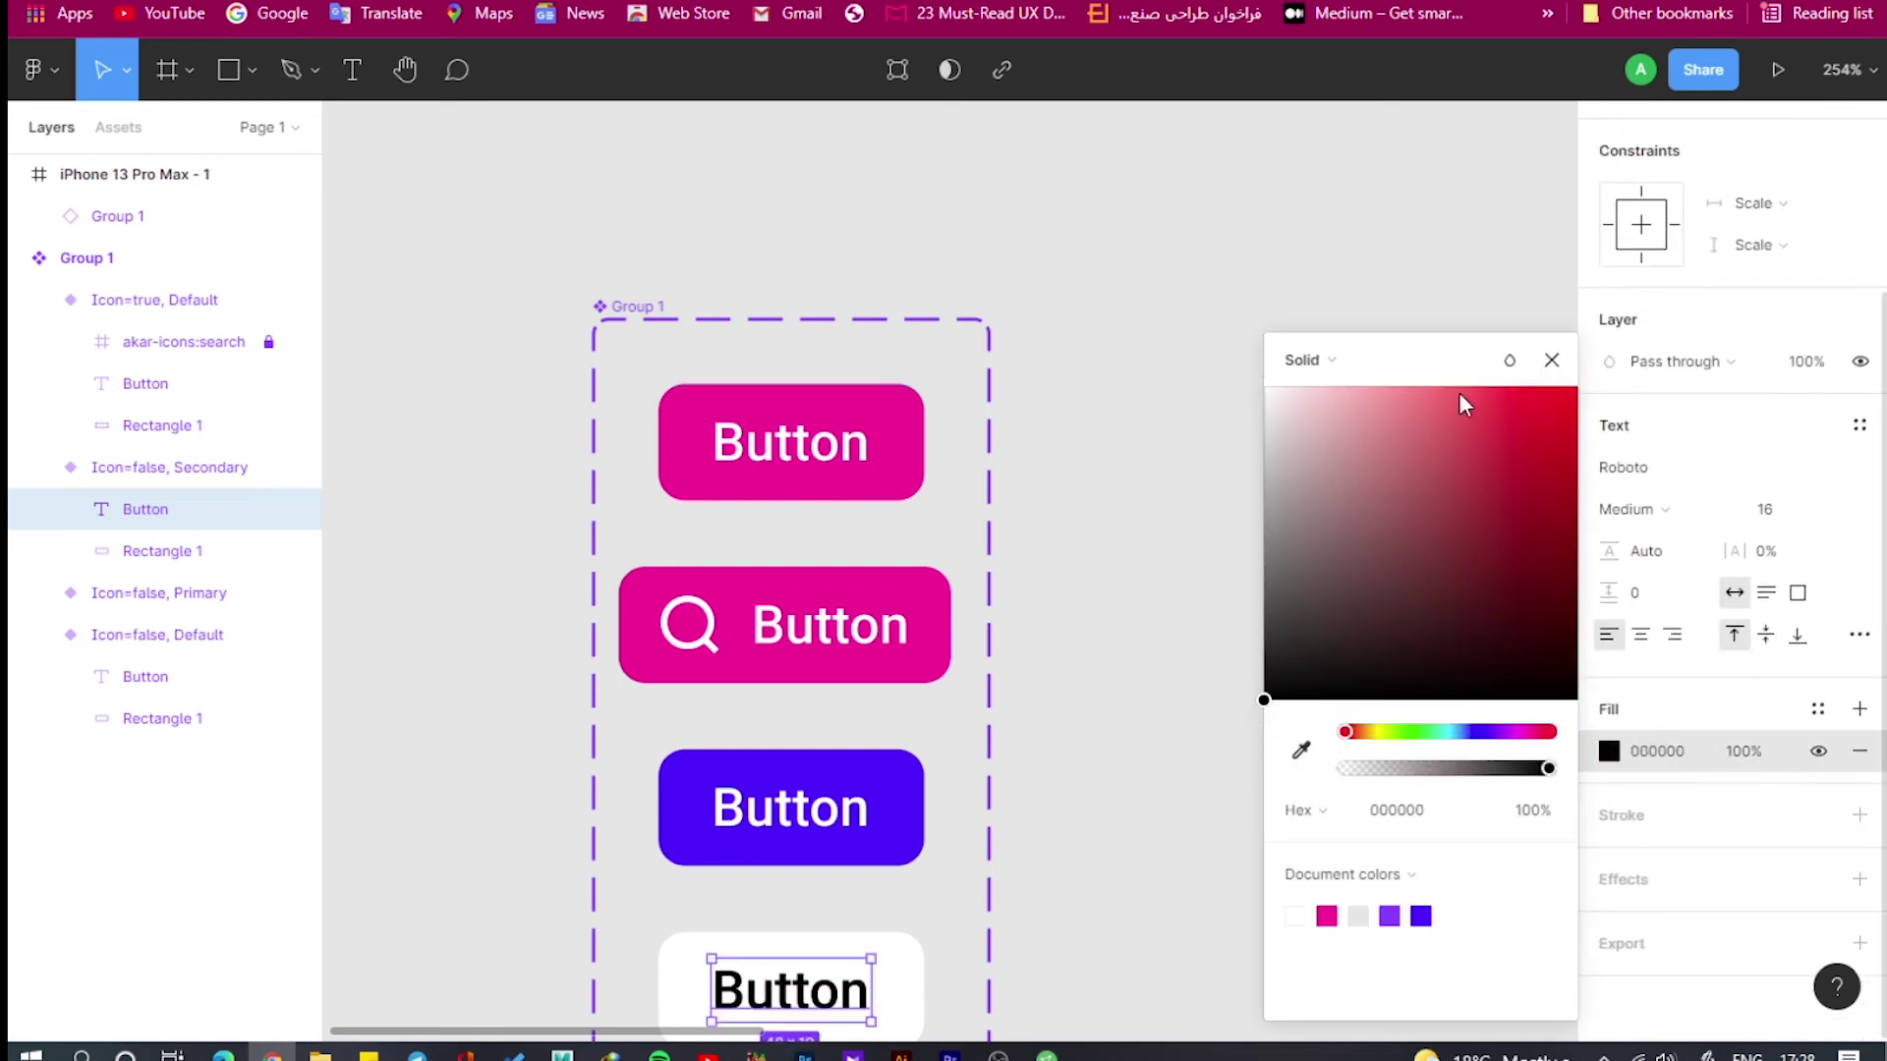
pyautogui.click(1551, 359)
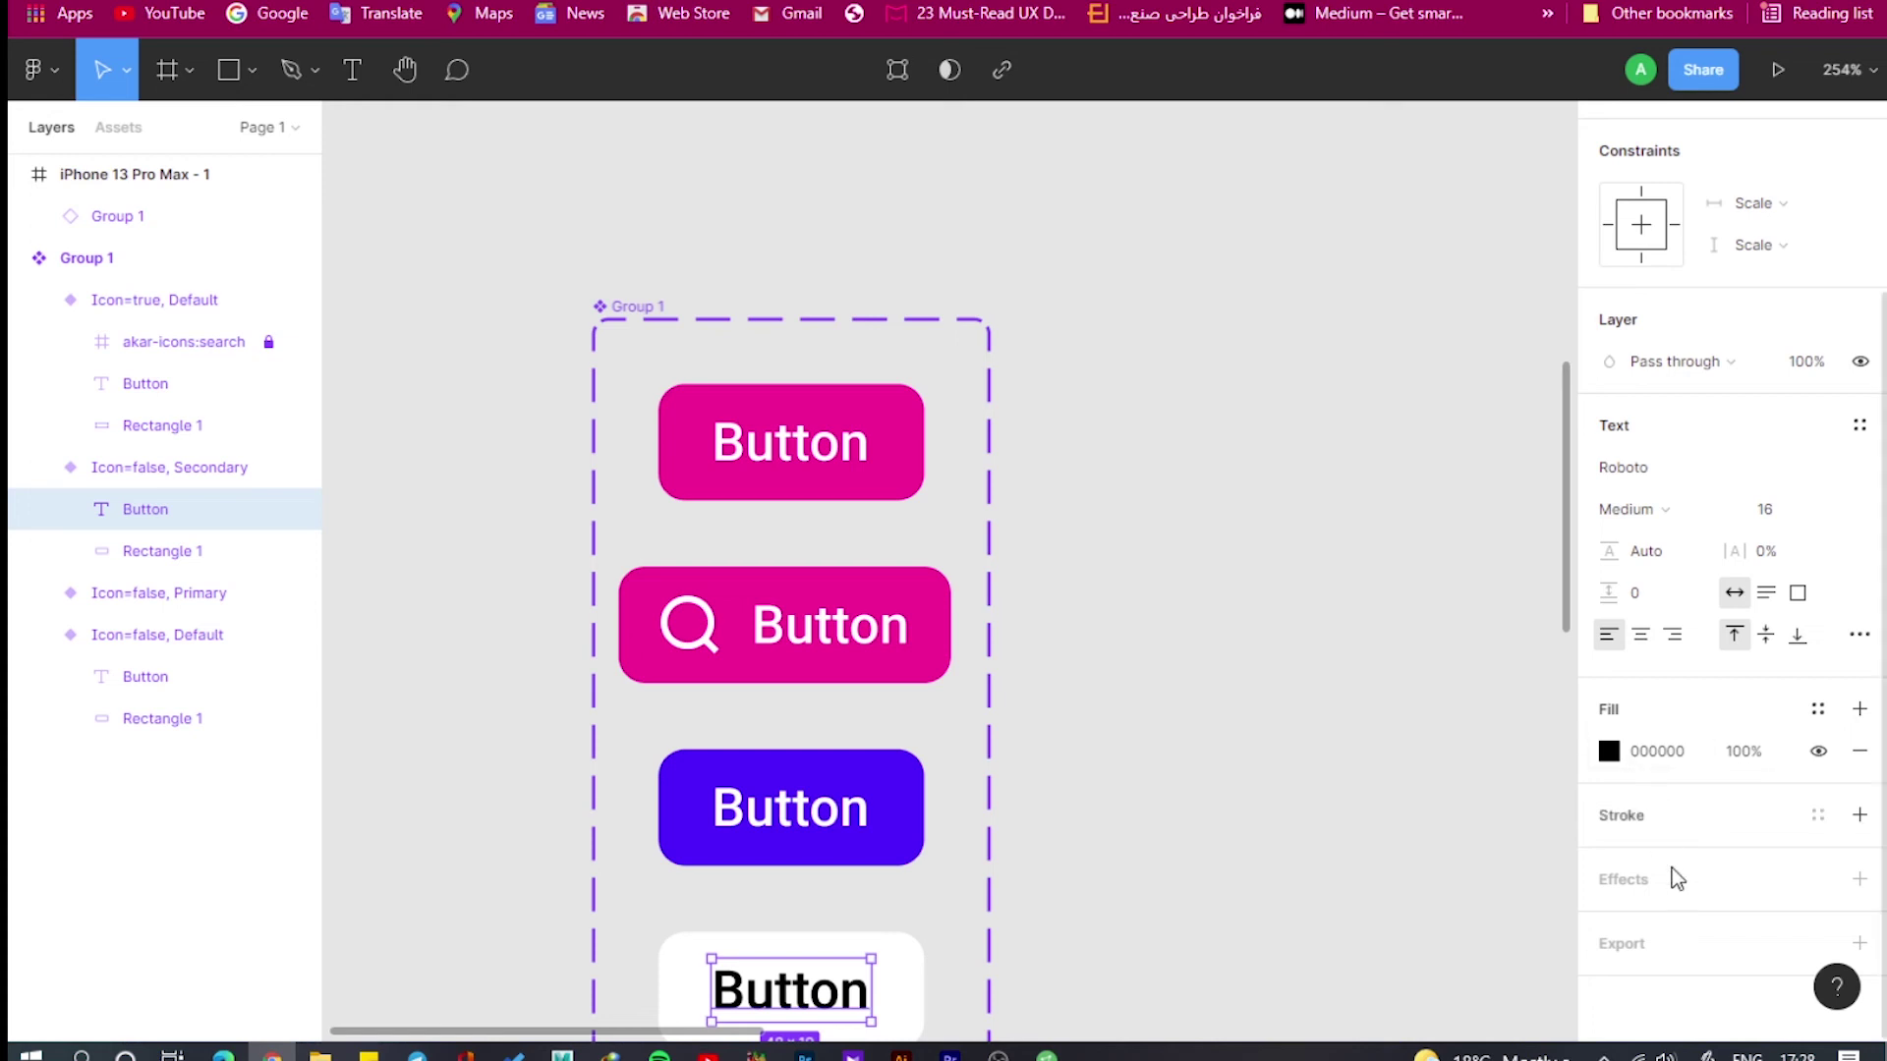
# Add a black 000000 inside stroke with a width of 0.5 to the Secondary variant's rectangle.
pyautogui.click(147, 551)
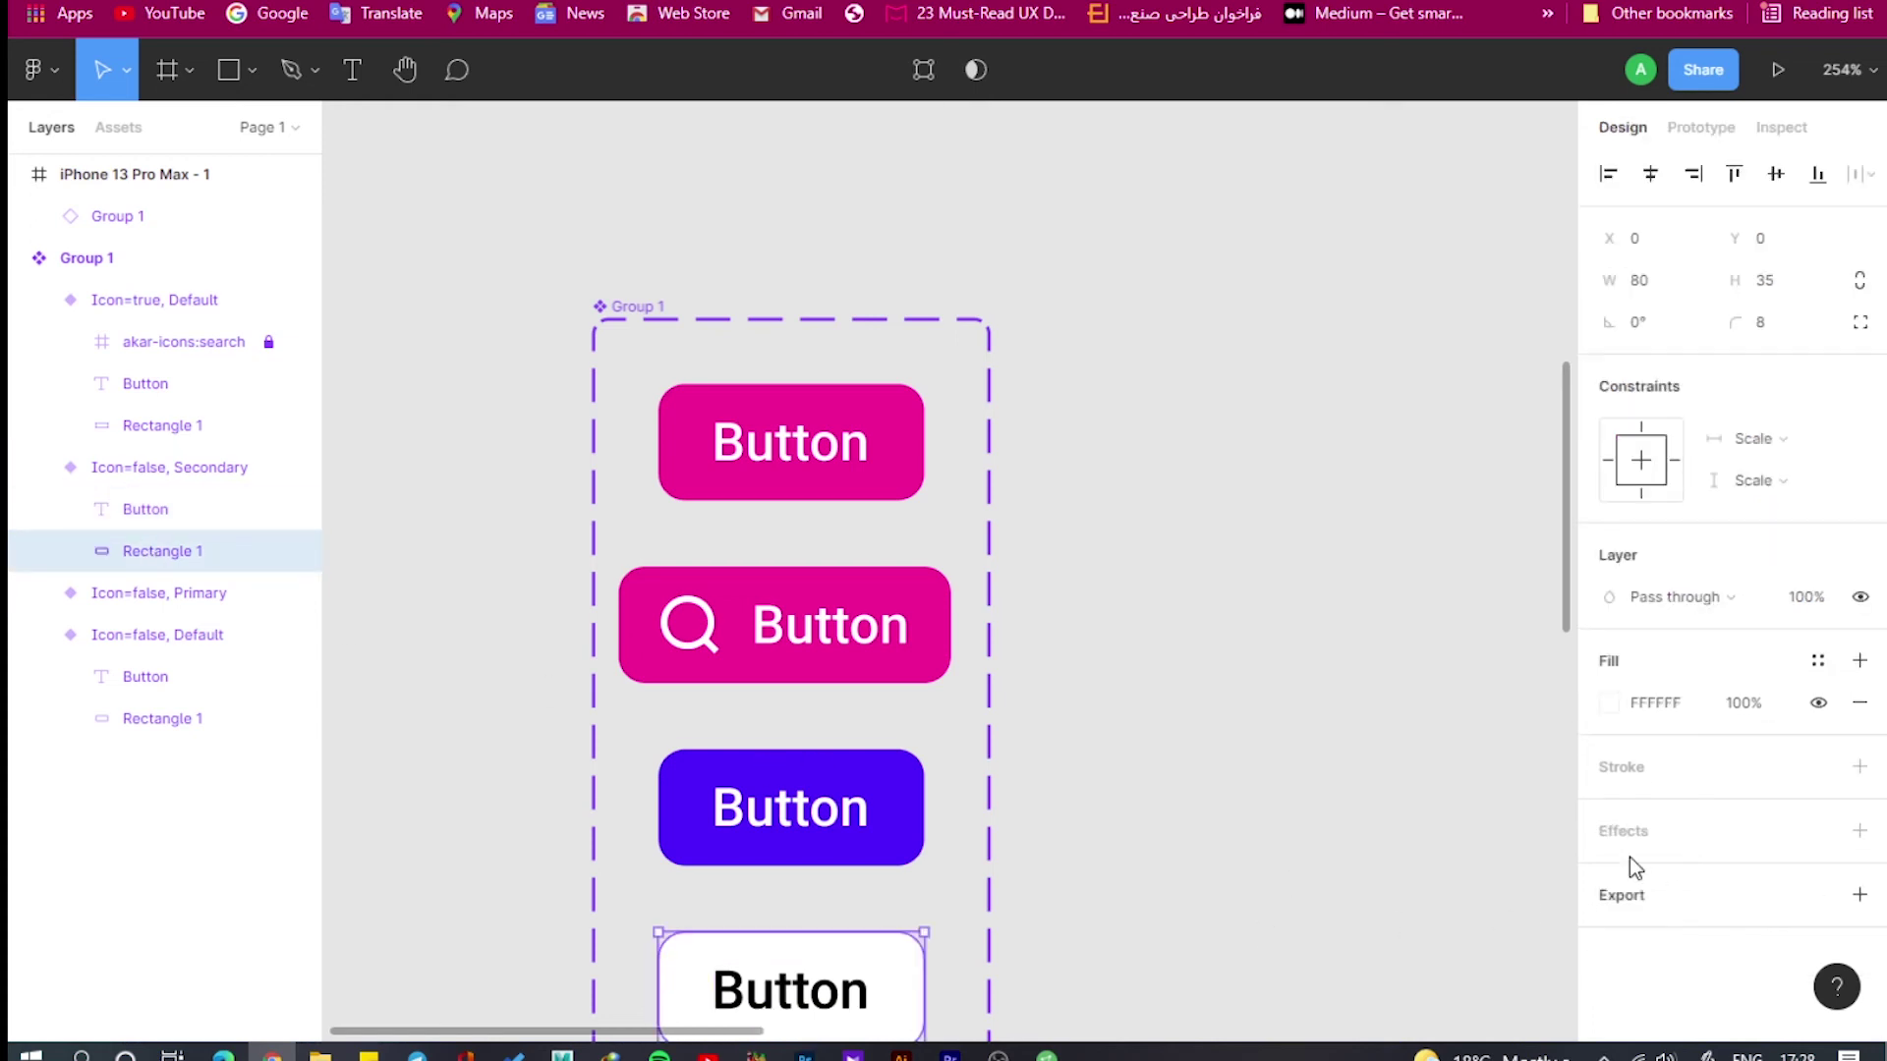
pyautogui.click(1859, 766)
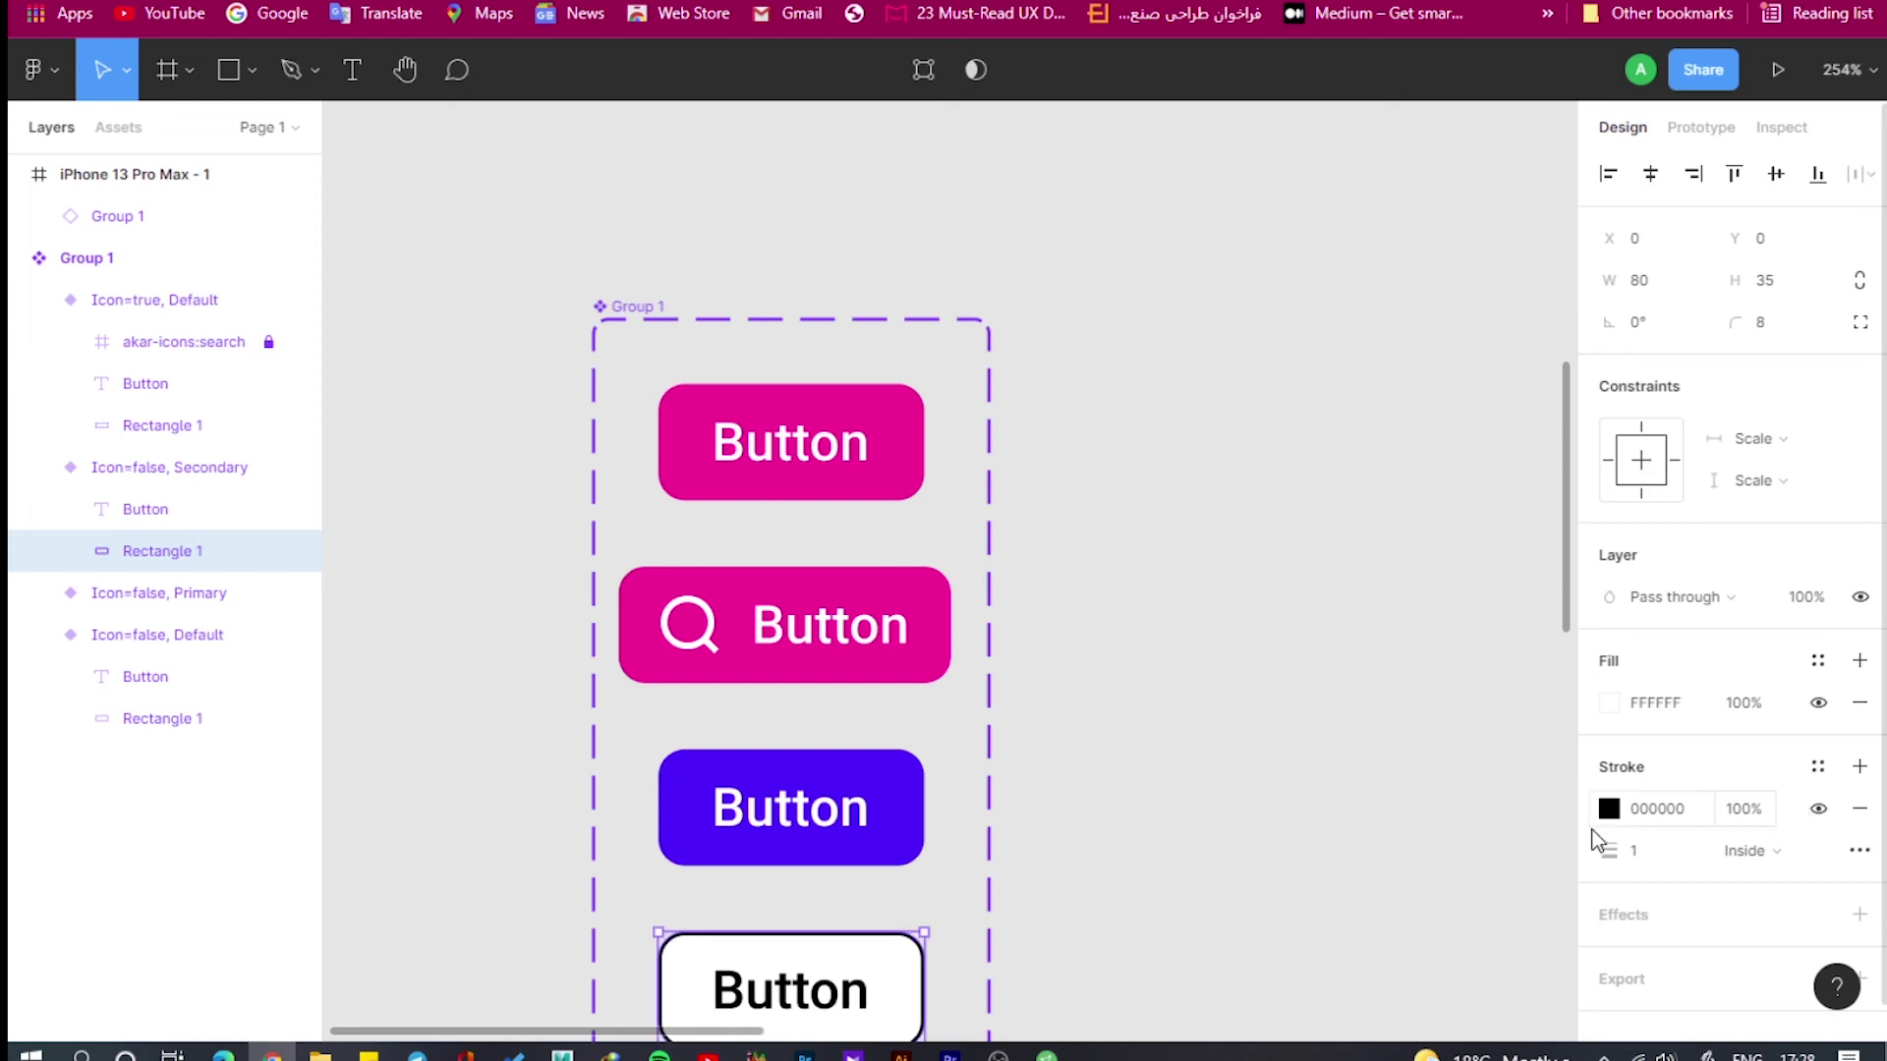
pyautogui.click(1647, 856)
pyautogui.write('0.5')
pyautogui.click(1346, 798)
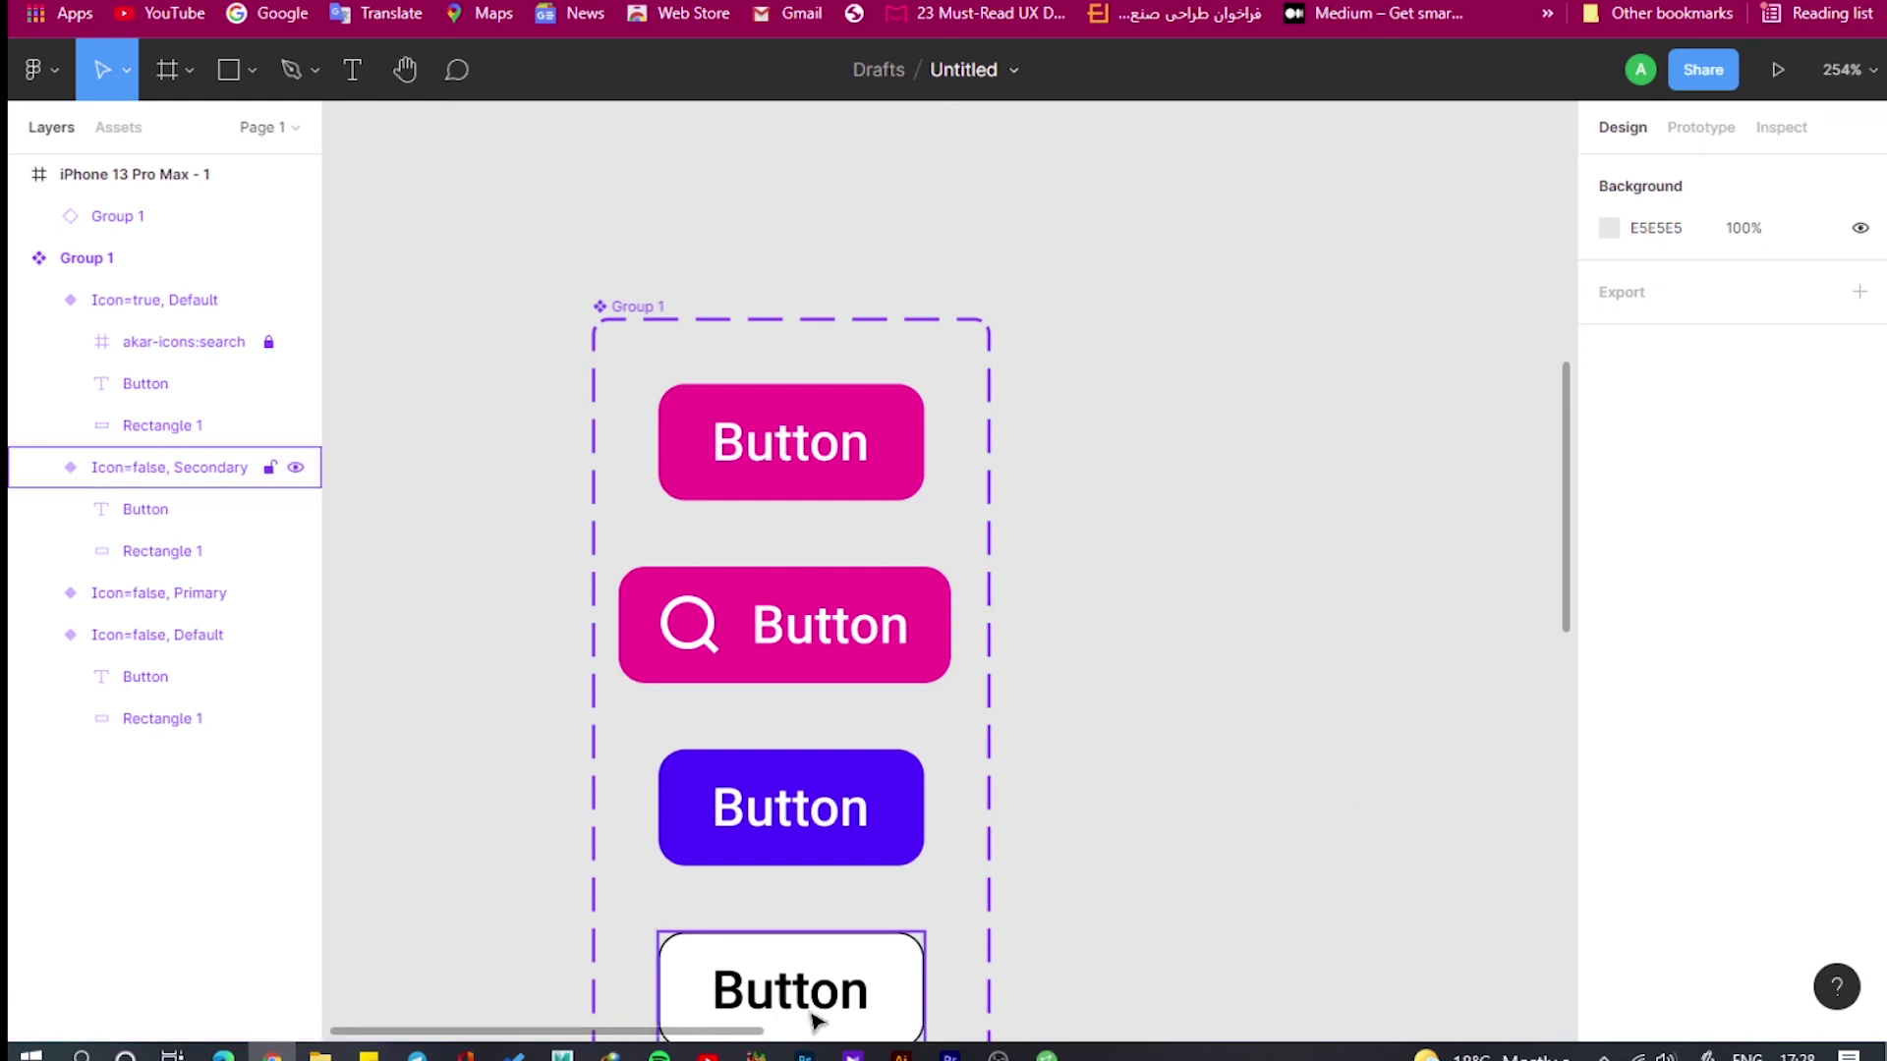
# Set the font weight of the Secondary variant's "Button" text to Regular.
pyautogui.click(157, 503)
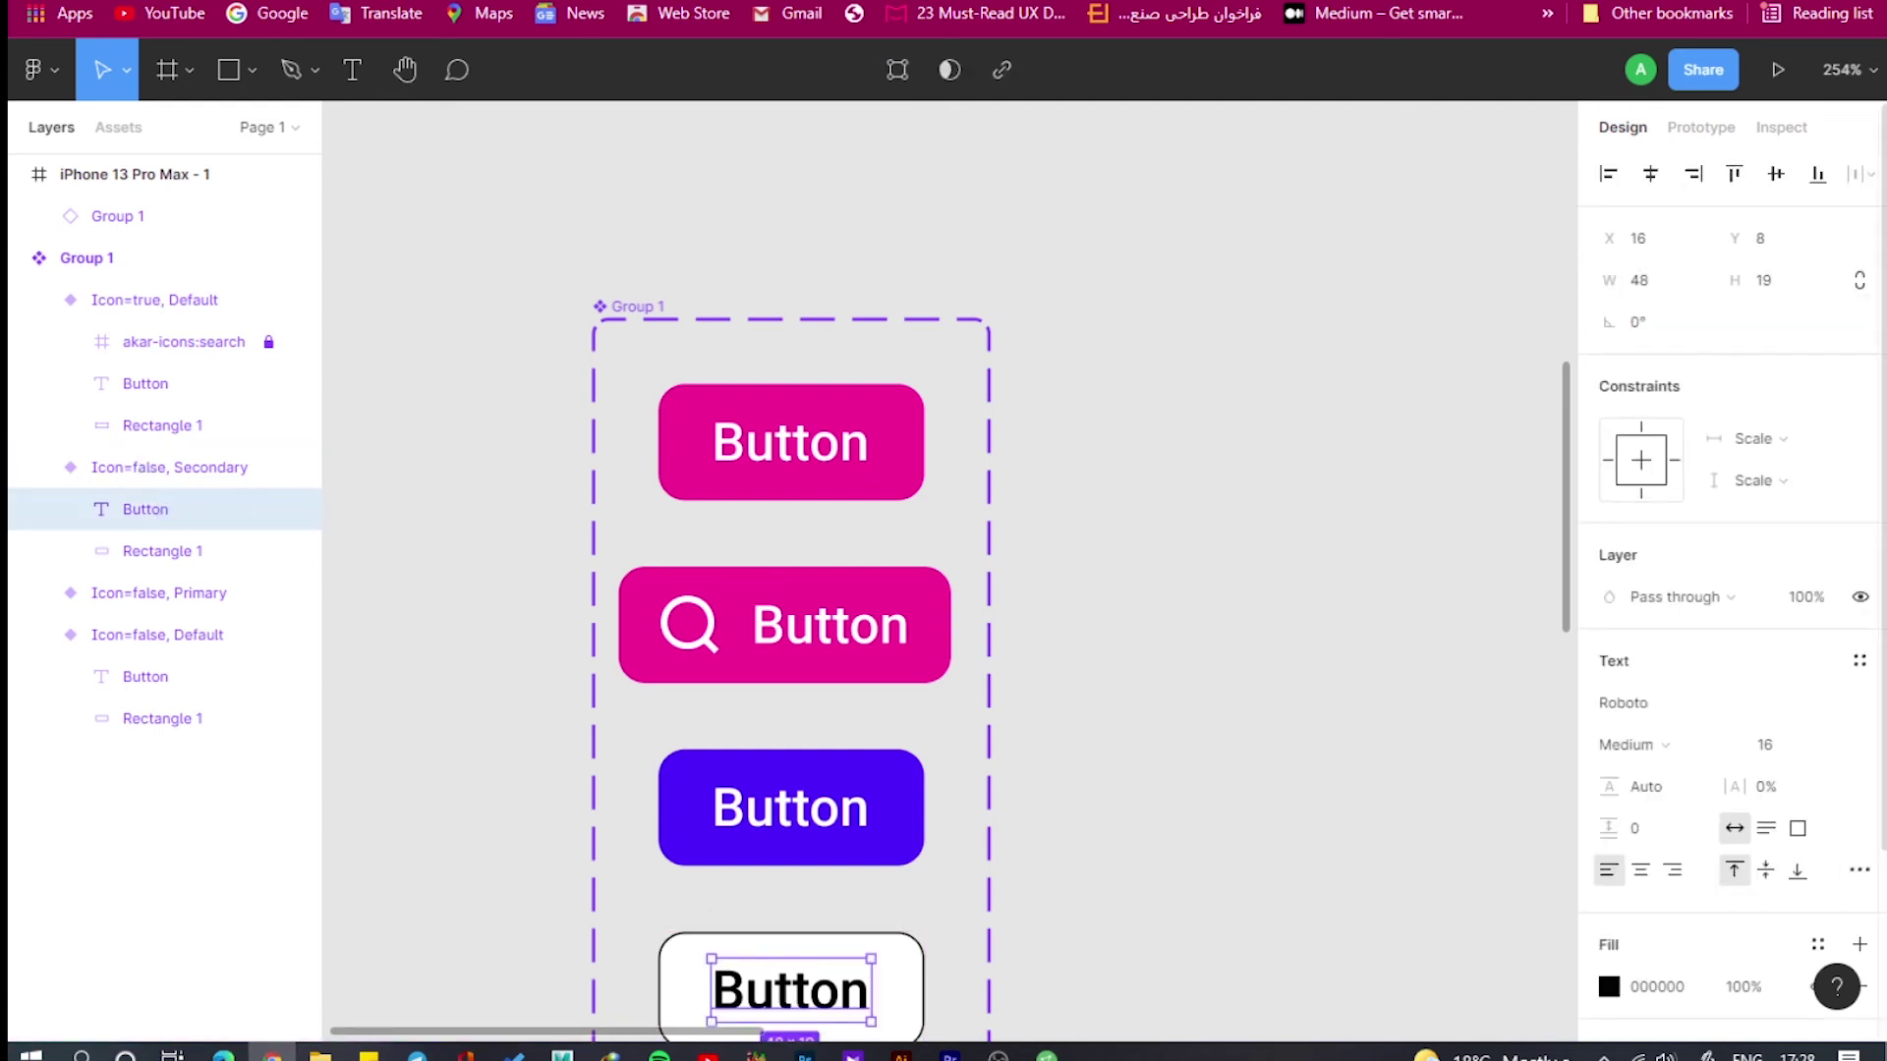
pyautogui.scroll(-3, 1752, 845)
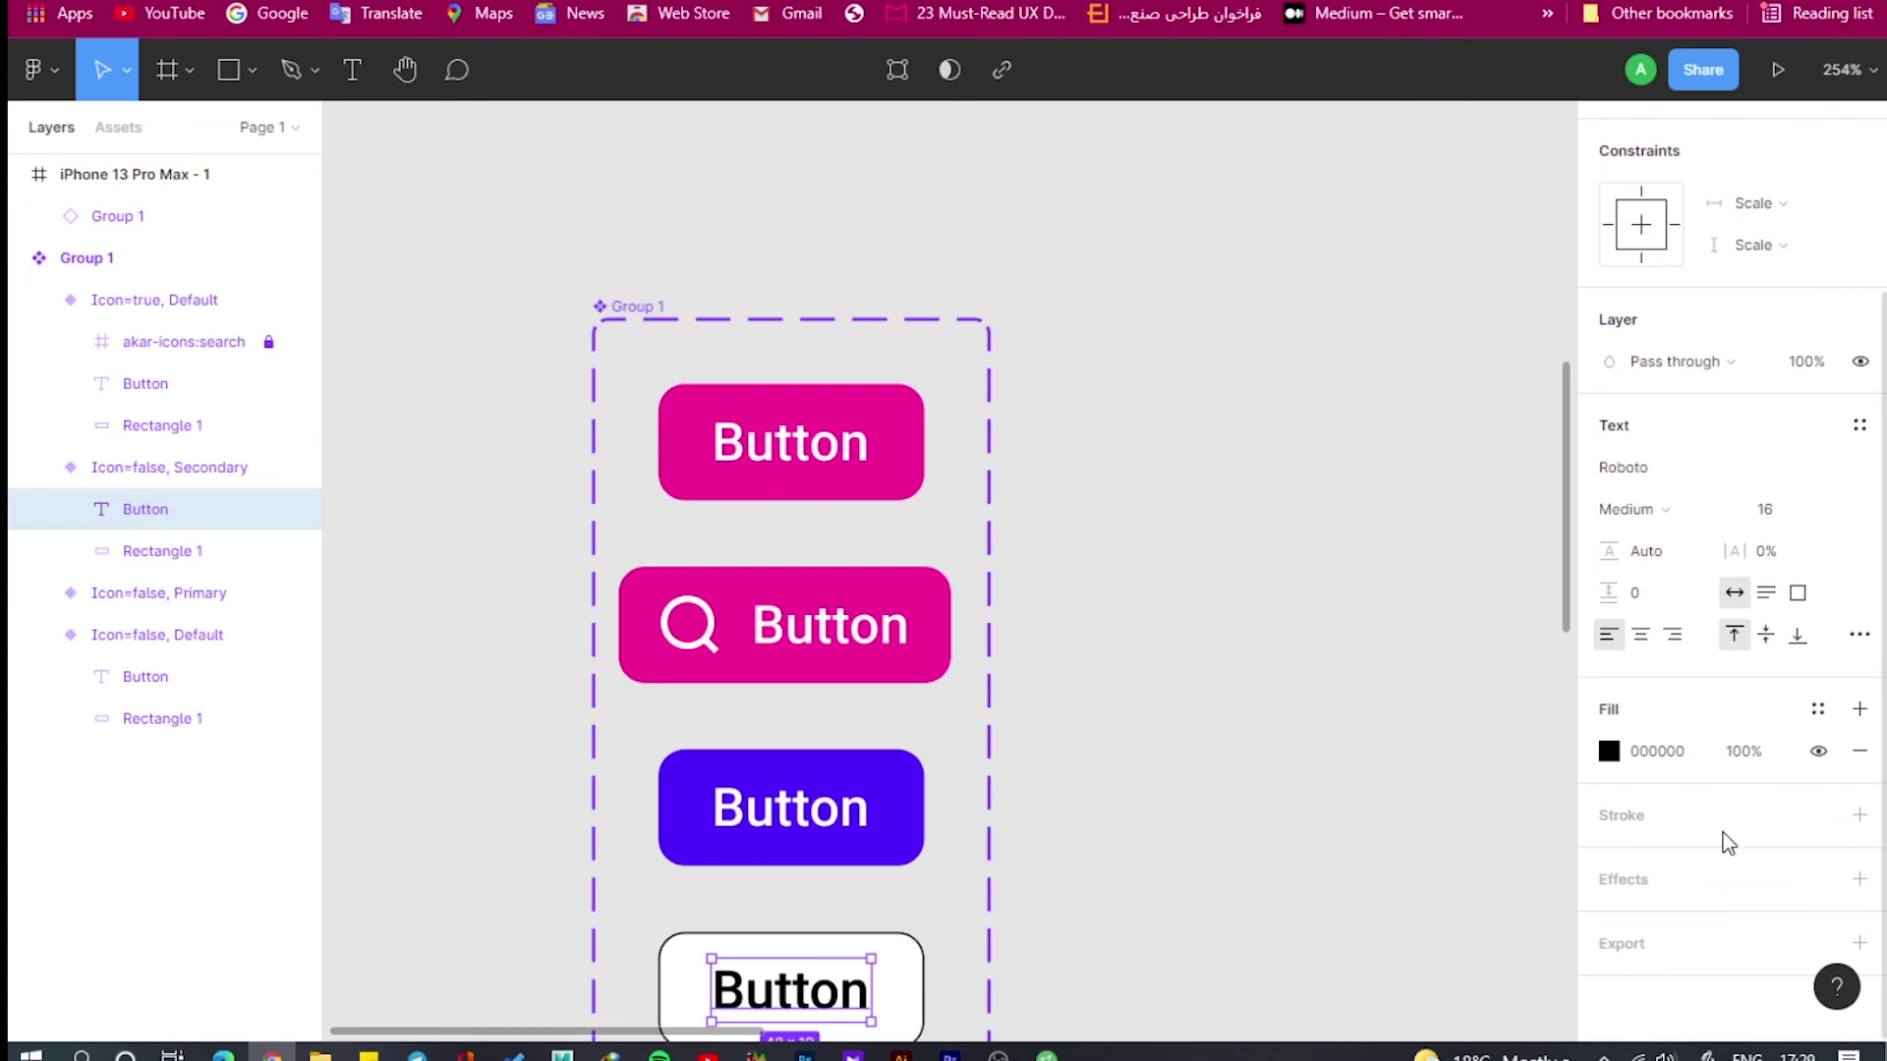
pyautogui.click(1700, 508)
pyautogui.click(1703, 479)
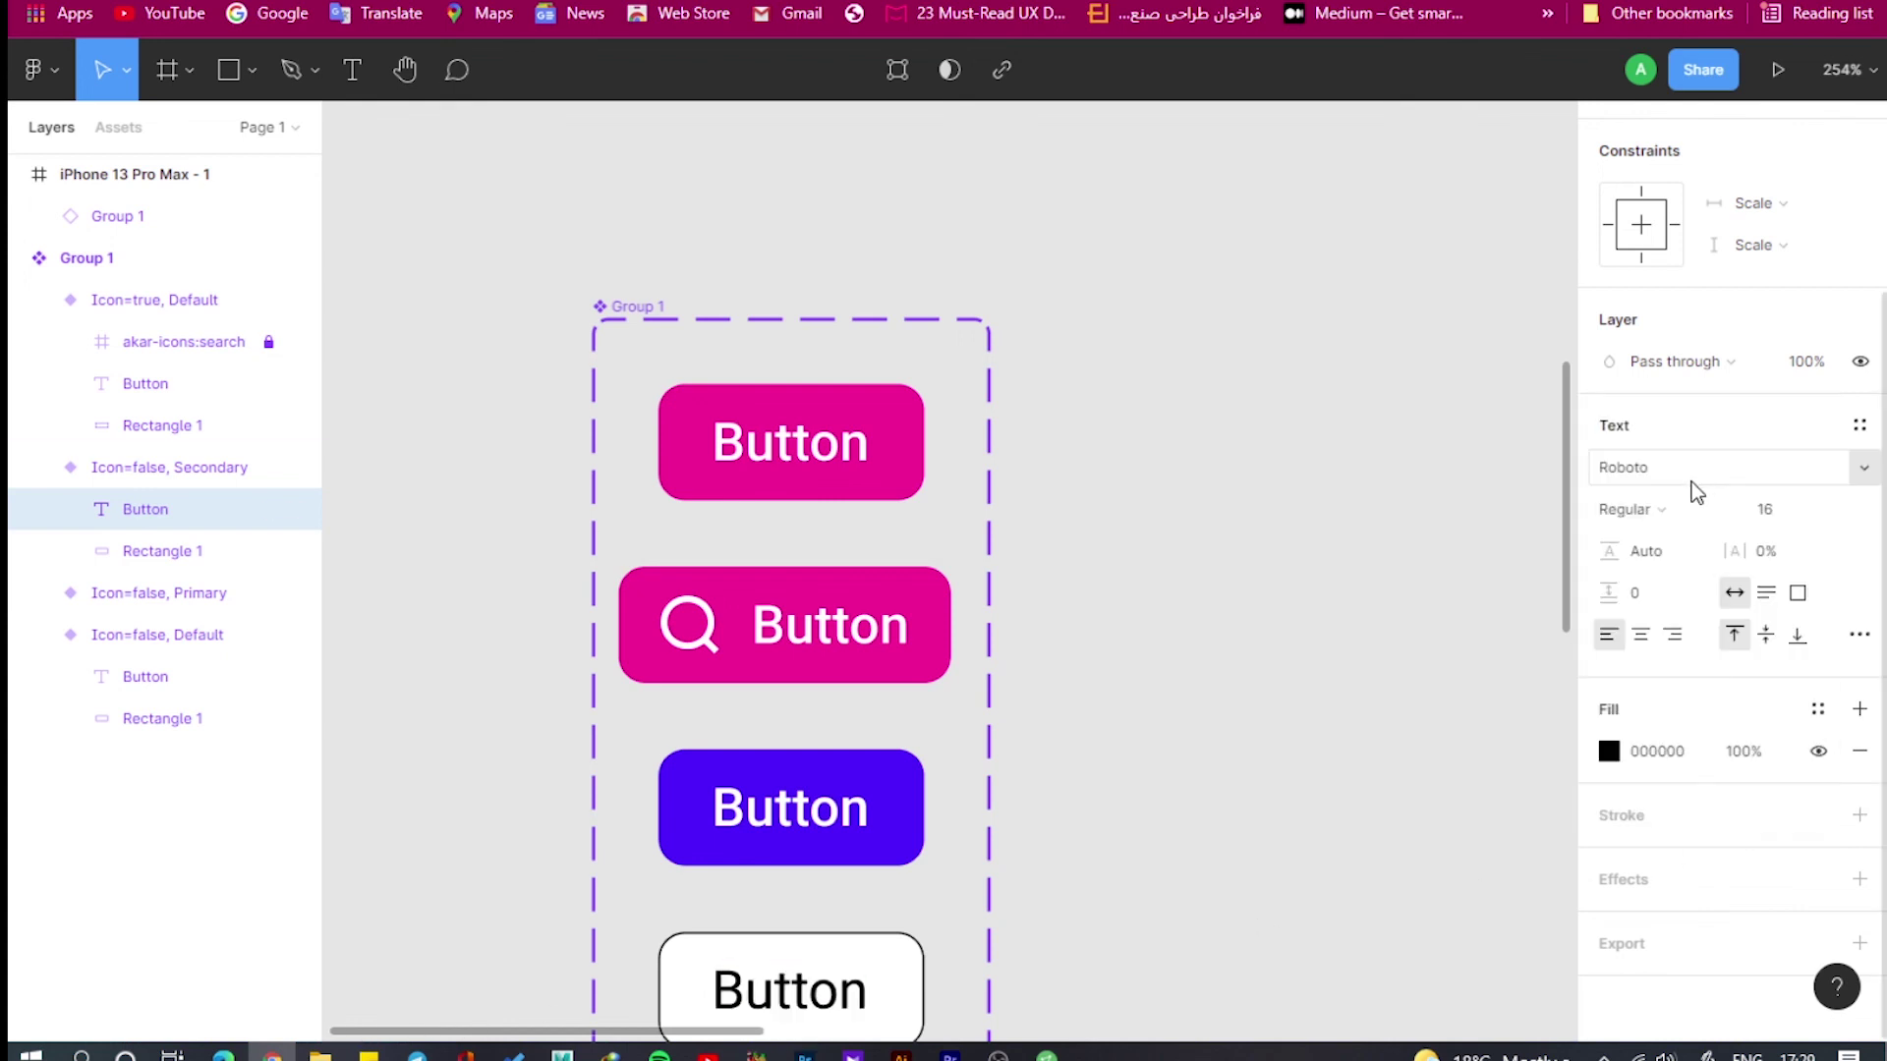
pyautogui.click(1317, 621)
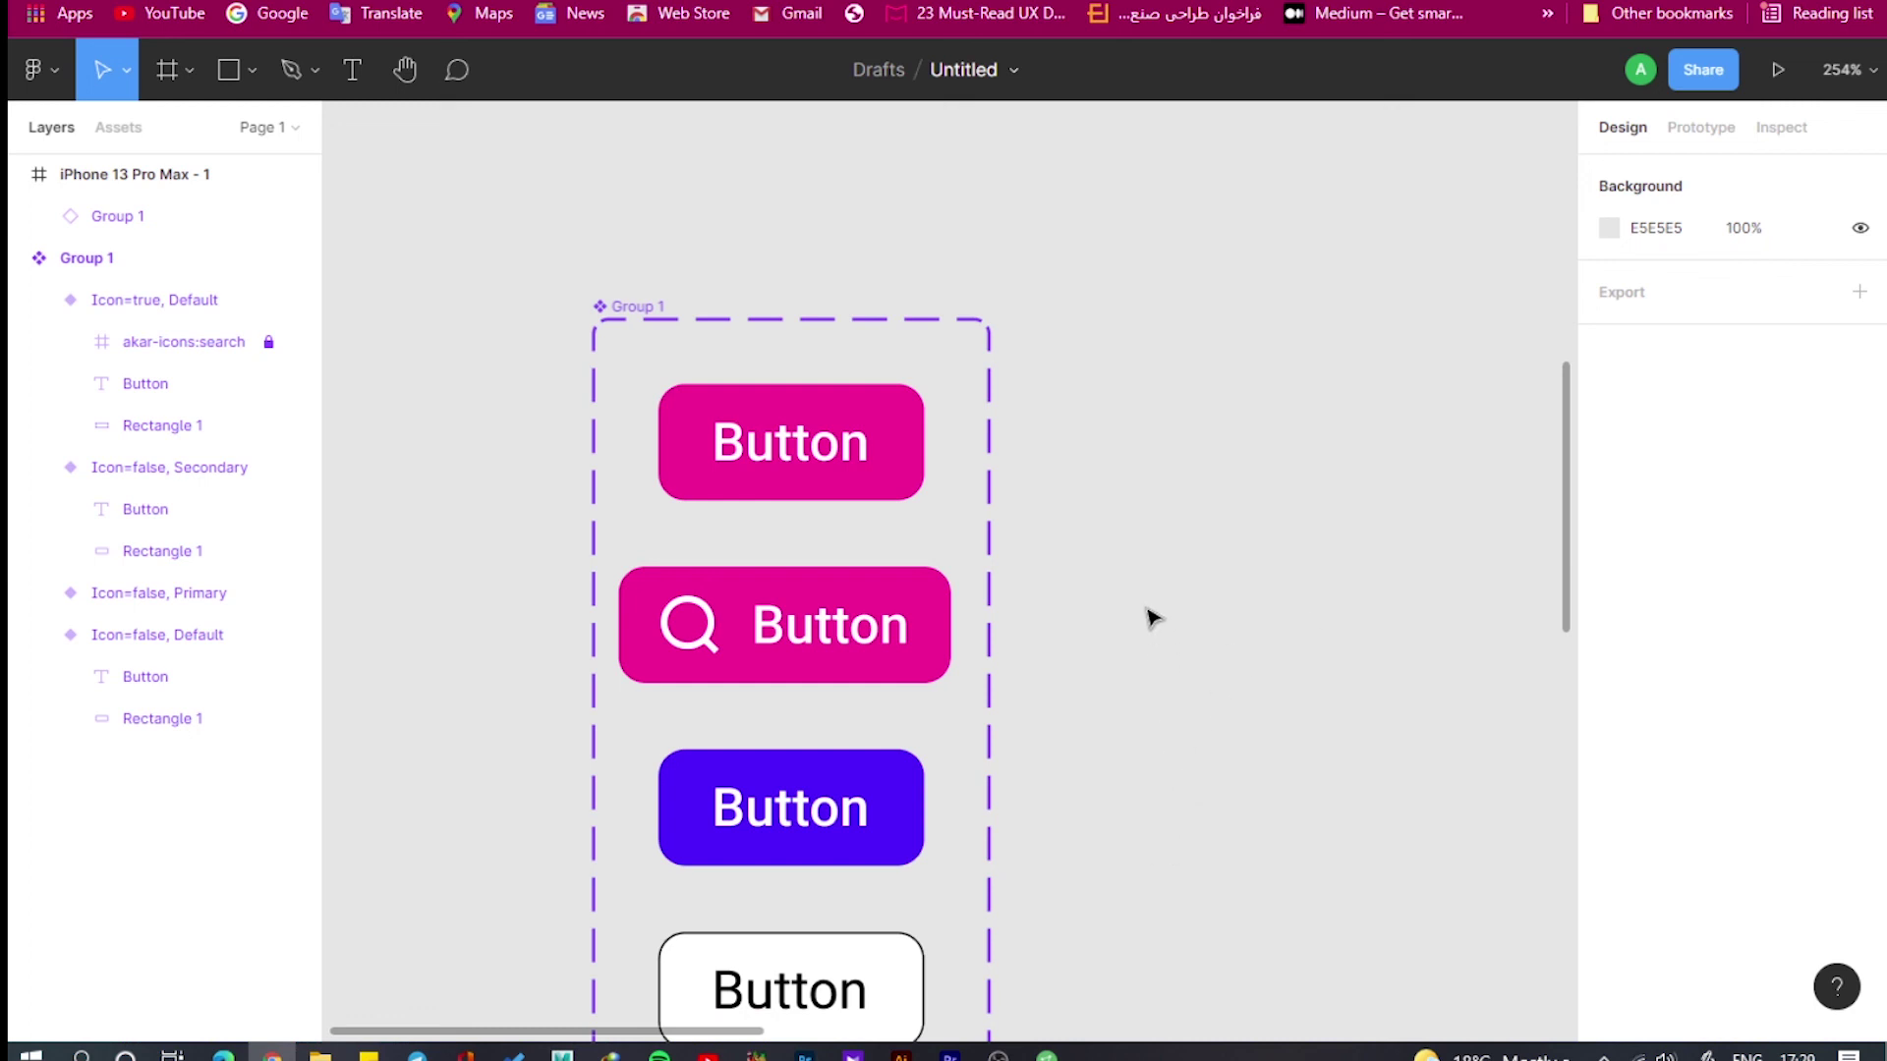
# Delete the existing button instance from the iPhone 13 Pro Max frame.
pyautogui.scroll(-5, 1143, 587)
pyautogui.scroll(-4, 1145, 588)
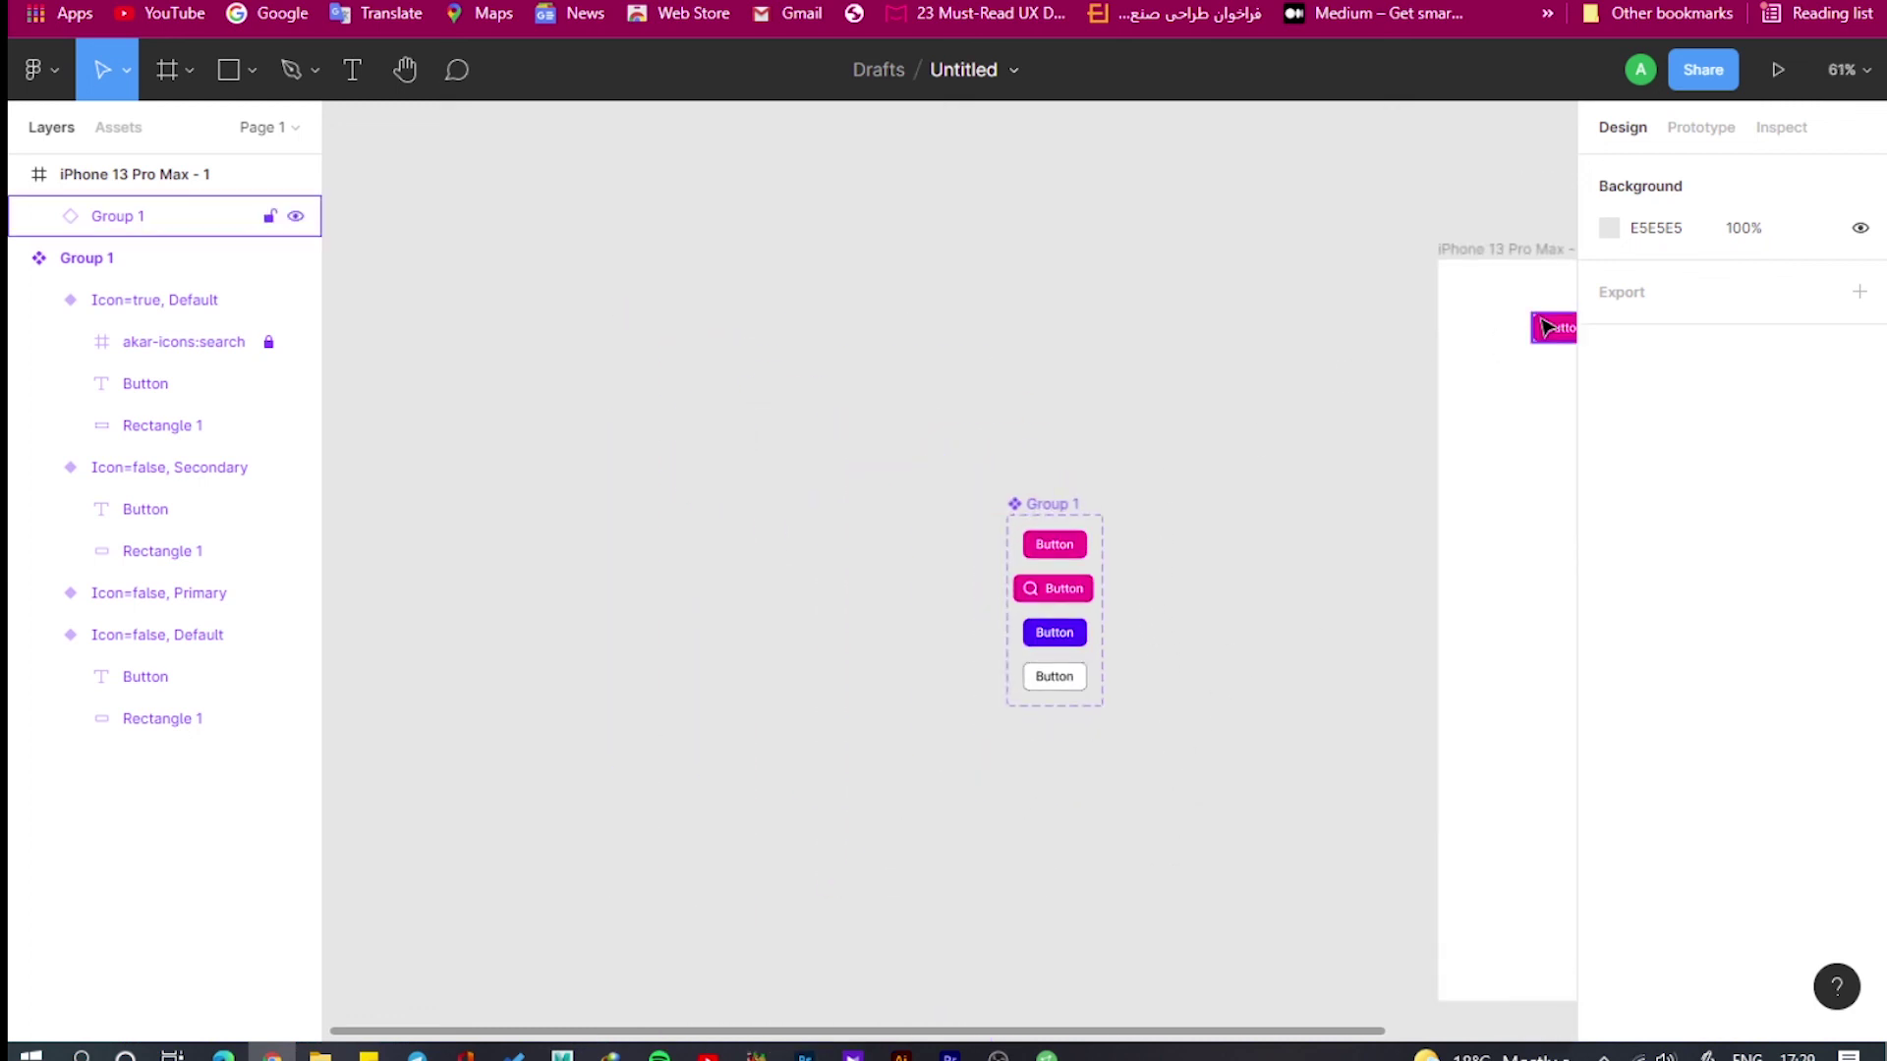
pyautogui.click(1552, 326)
pyautogui.press('Delete')
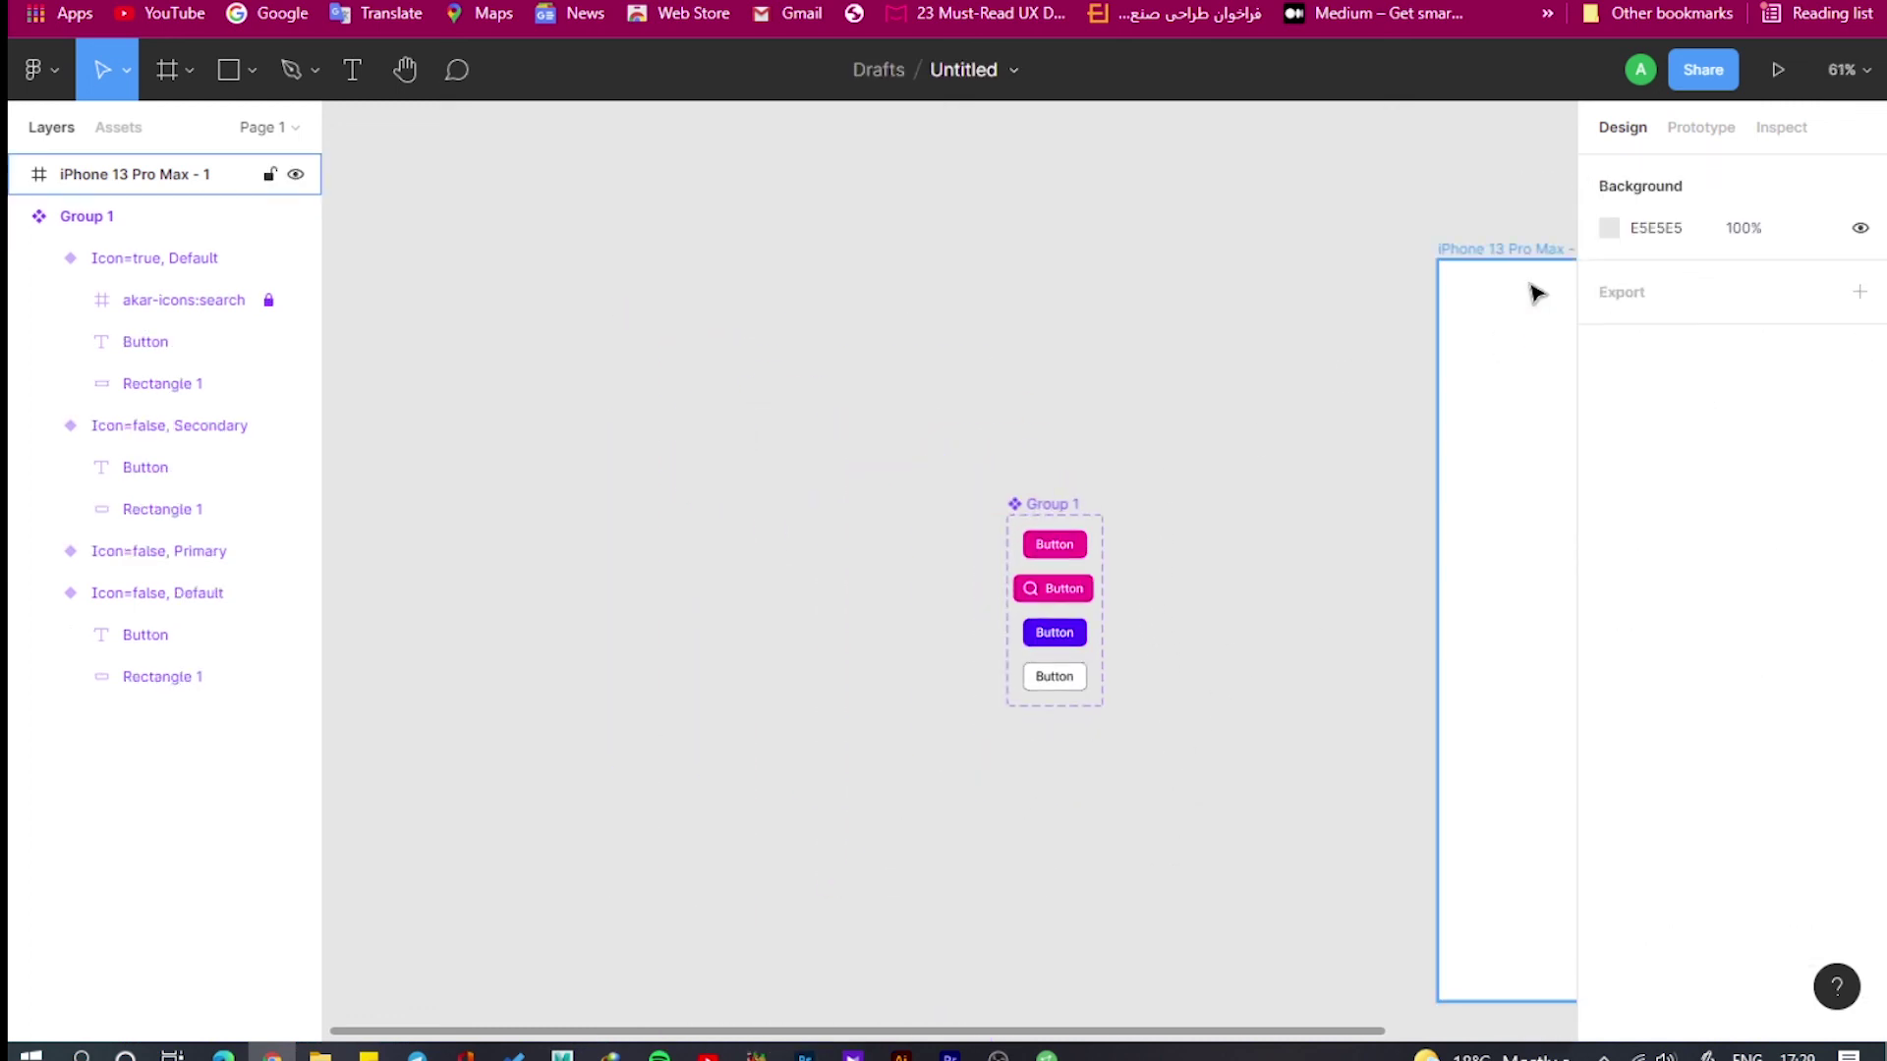
# Place a new instance of the local Group 1 button component near the top of the iPhone frame, at about X 115, Y 72.
pyautogui.click(119, 128)
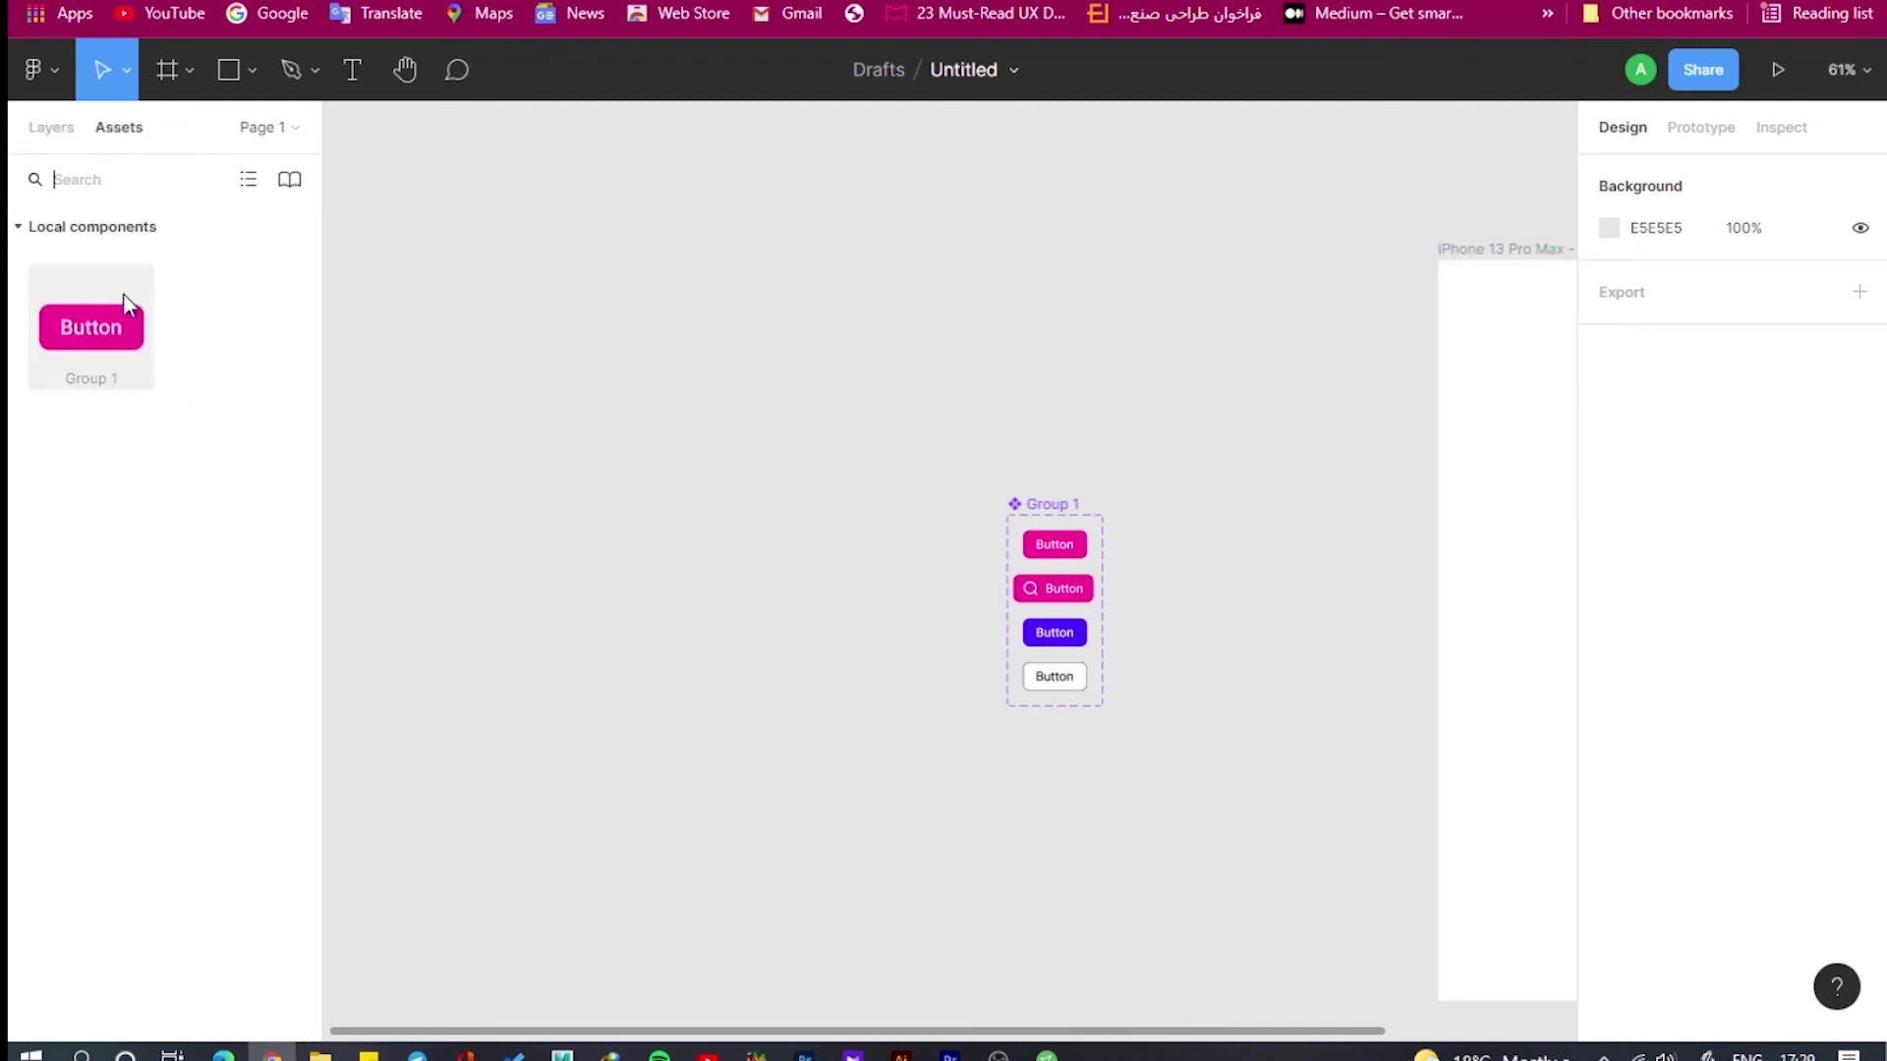
pyautogui.scroll(-3, 934, 295)
pyautogui.scroll(3, 1464, 310)
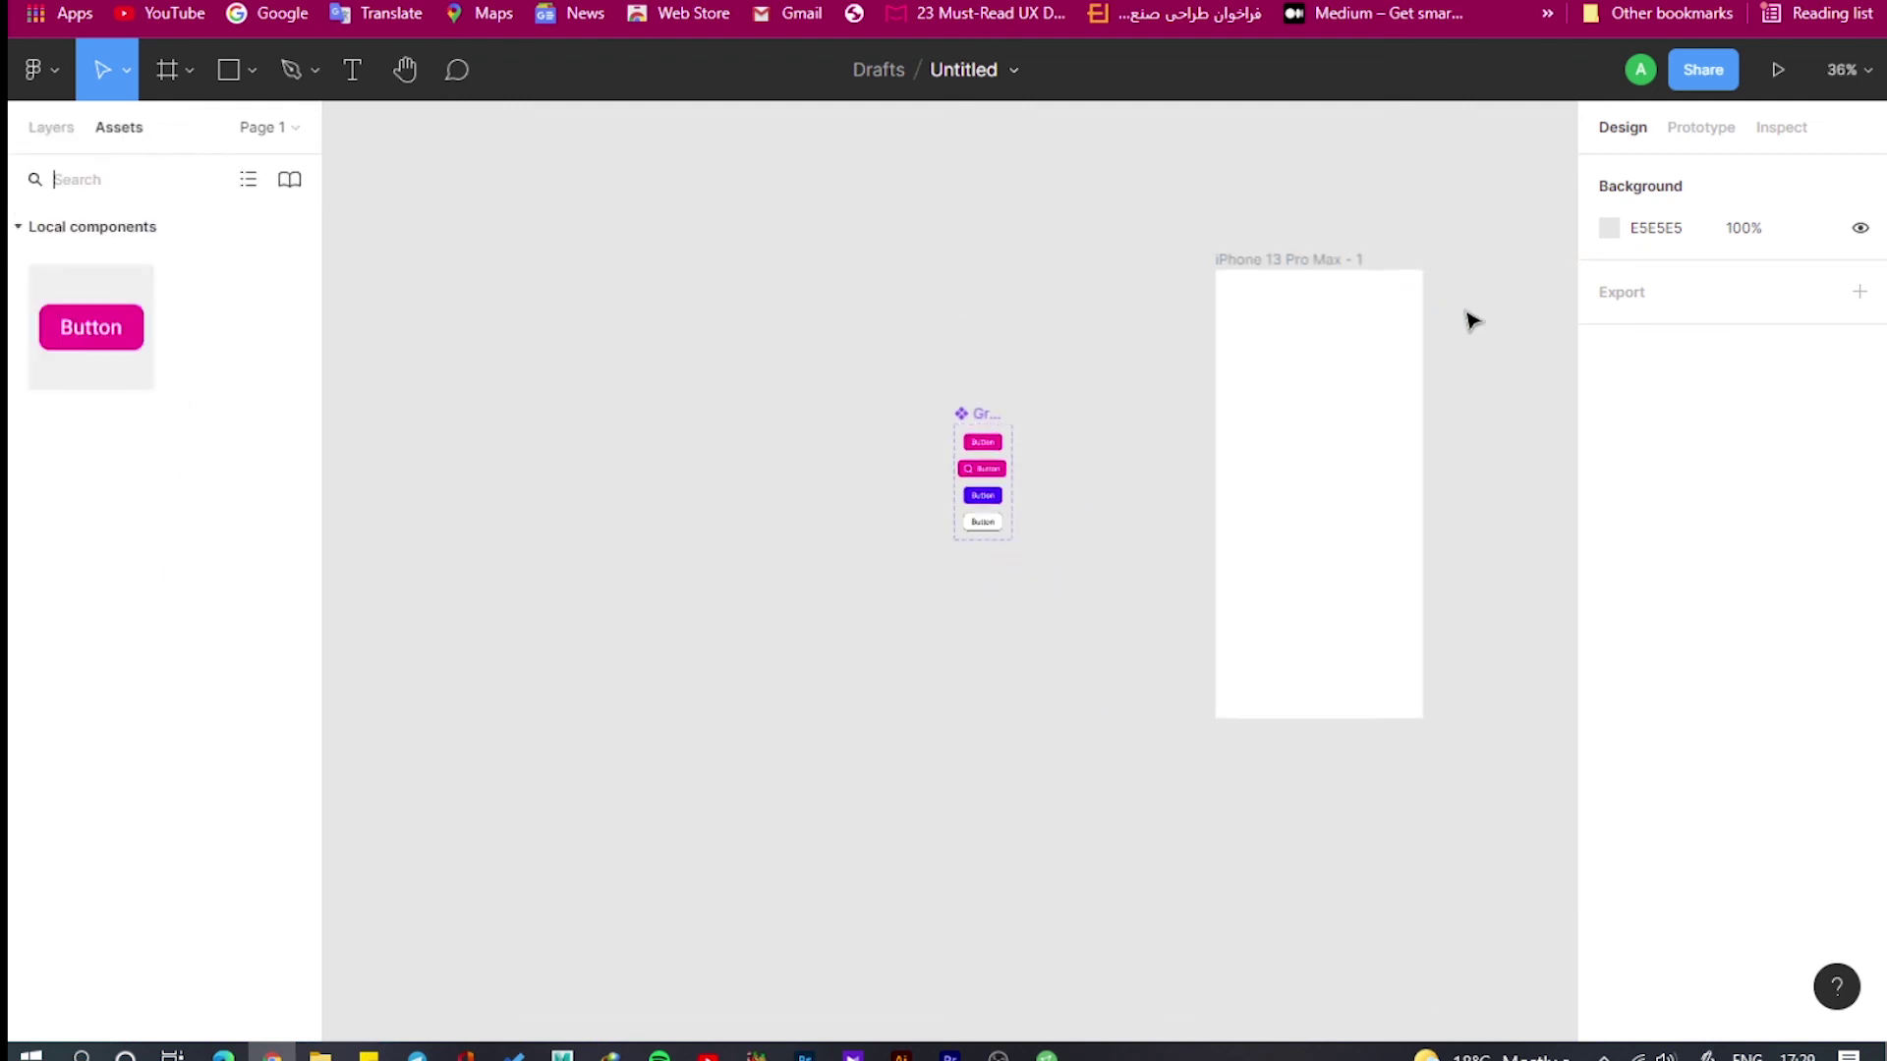
pyautogui.moveTo(102, 280); pyautogui.dragTo(1224, 280)
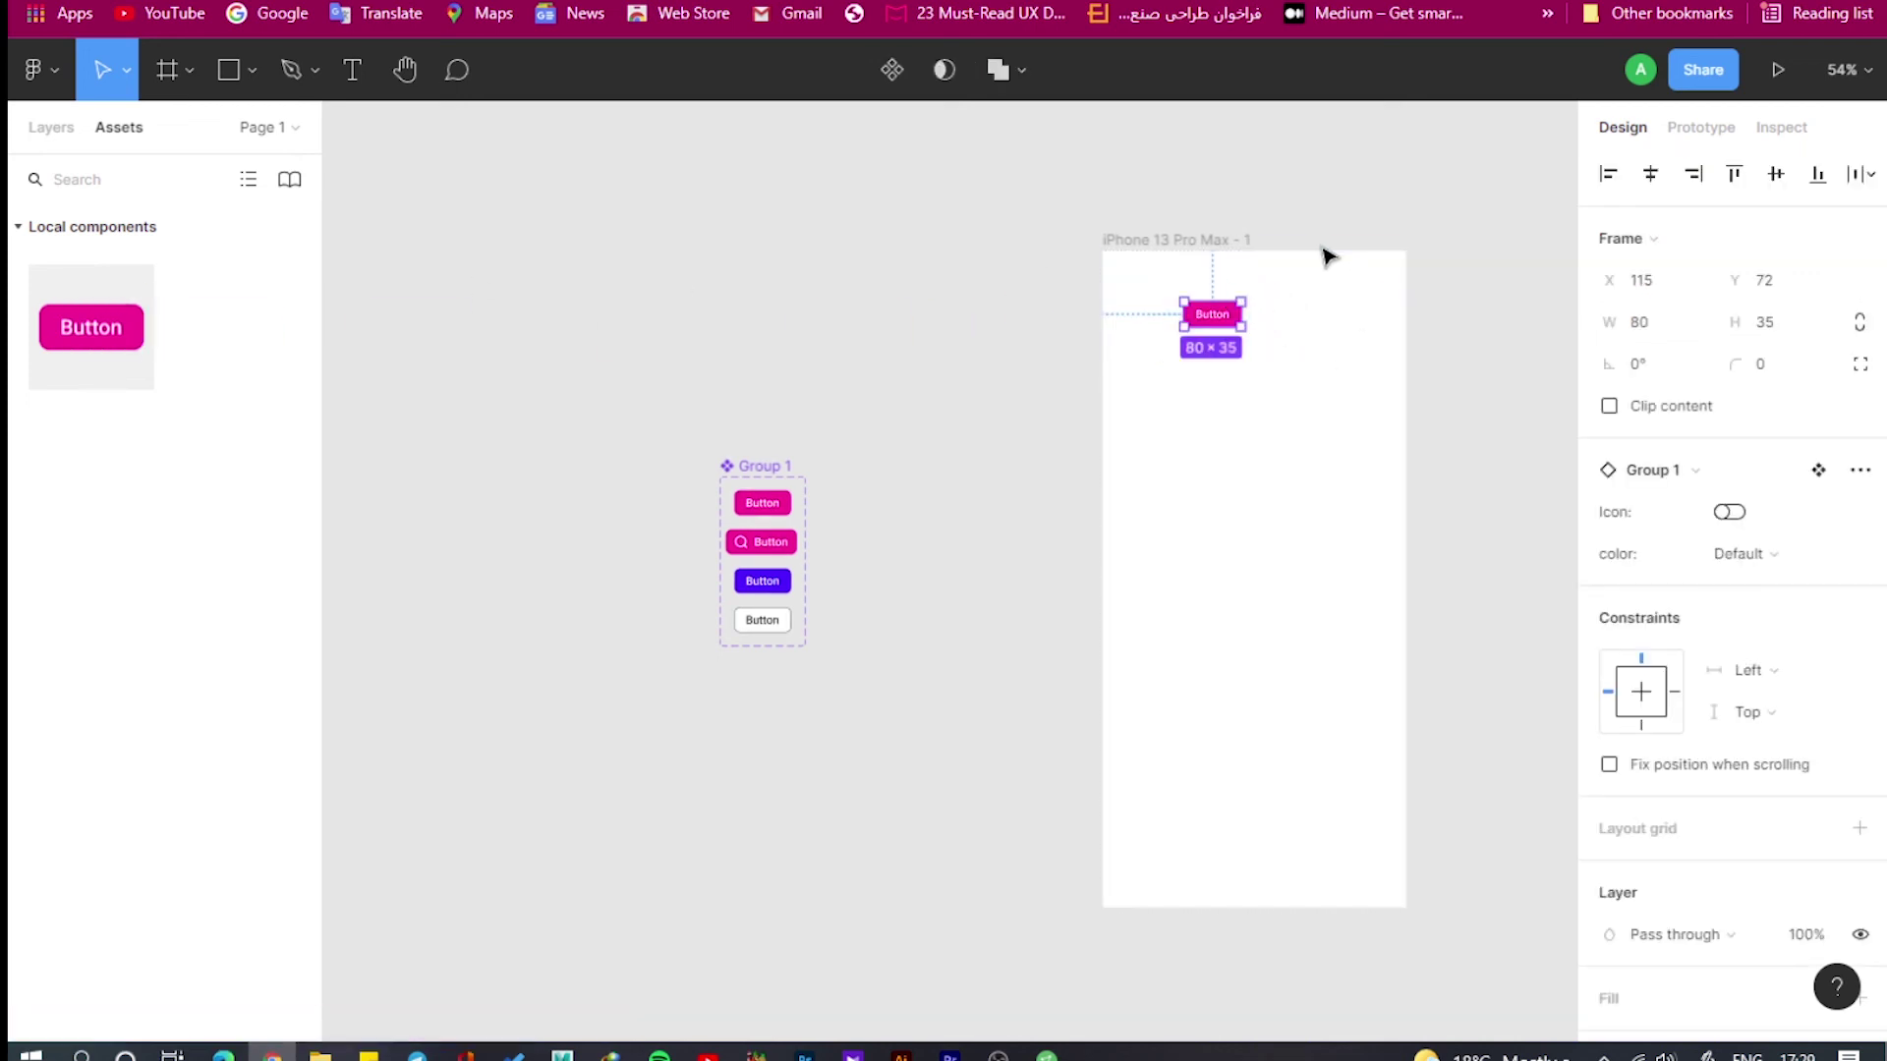
# Try the Primary color value on the placed button instance and finish with its color property set to Secondary.
pyautogui.scroll(4, 1267, 261)
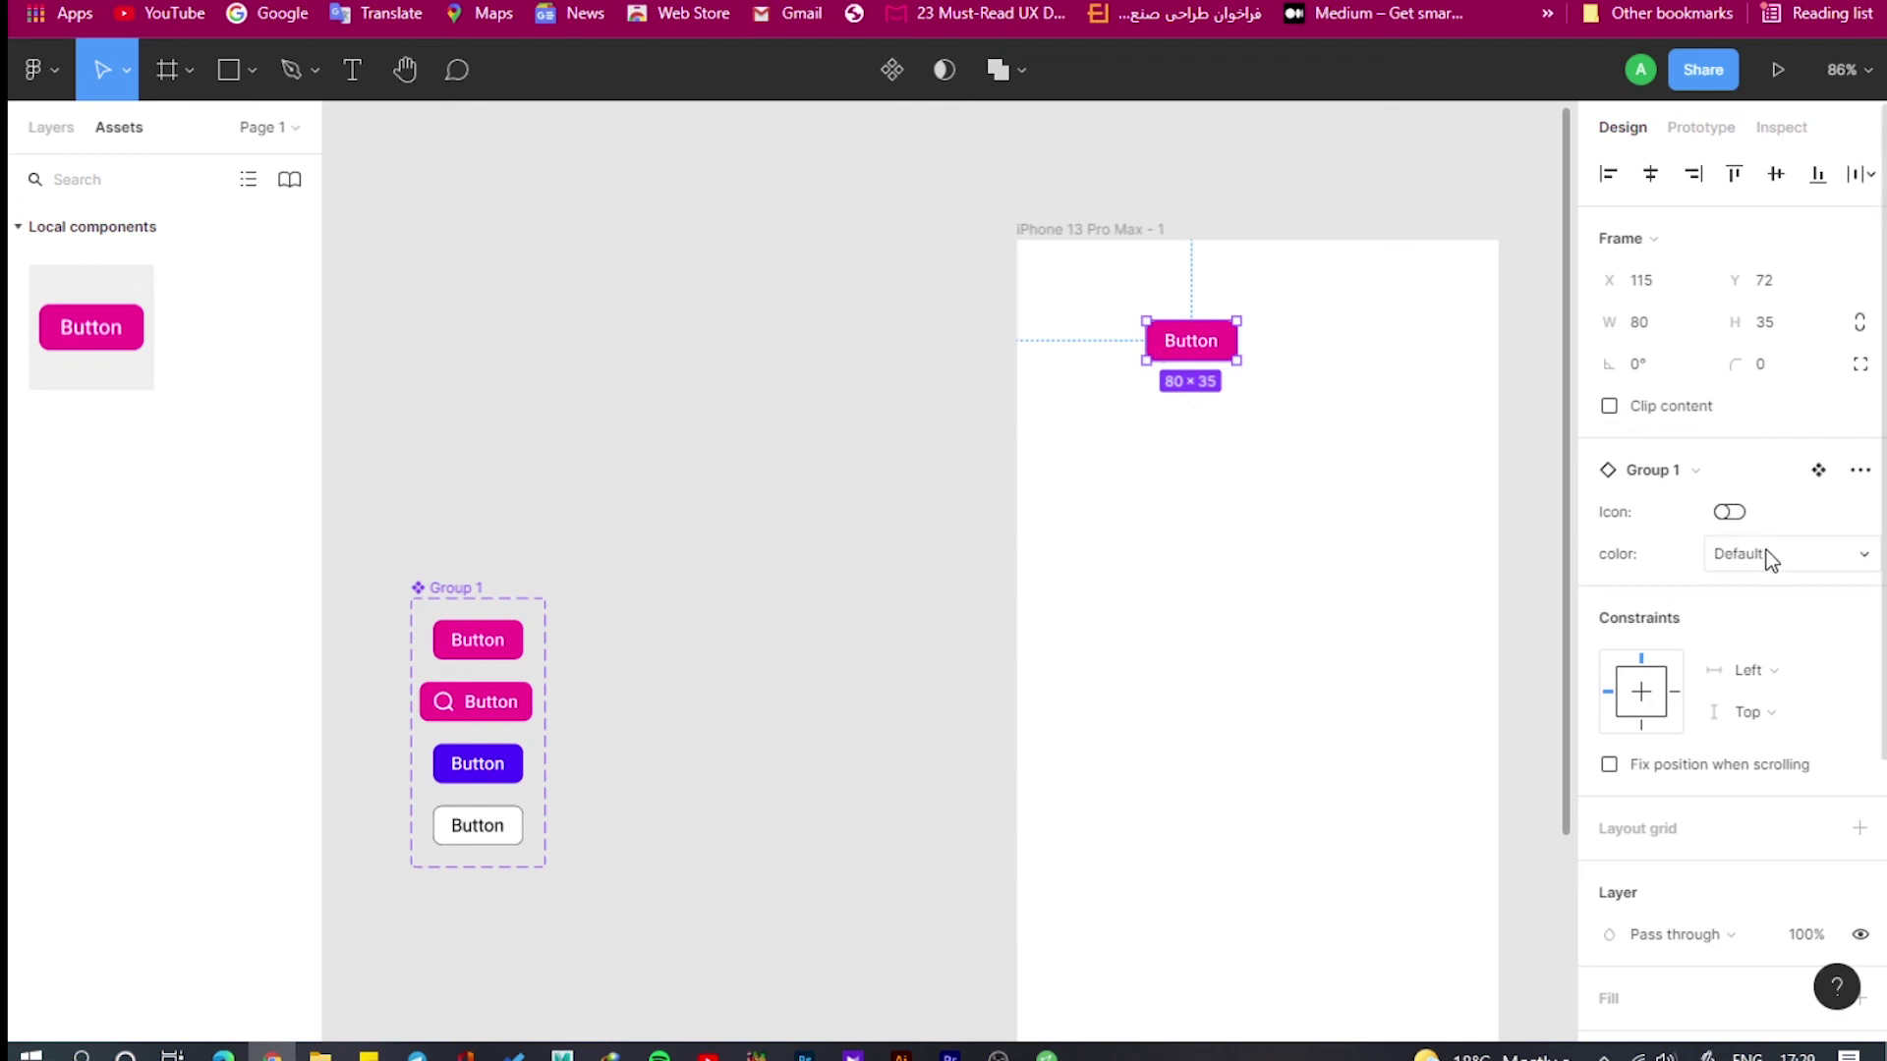
pyautogui.click(1848, 568)
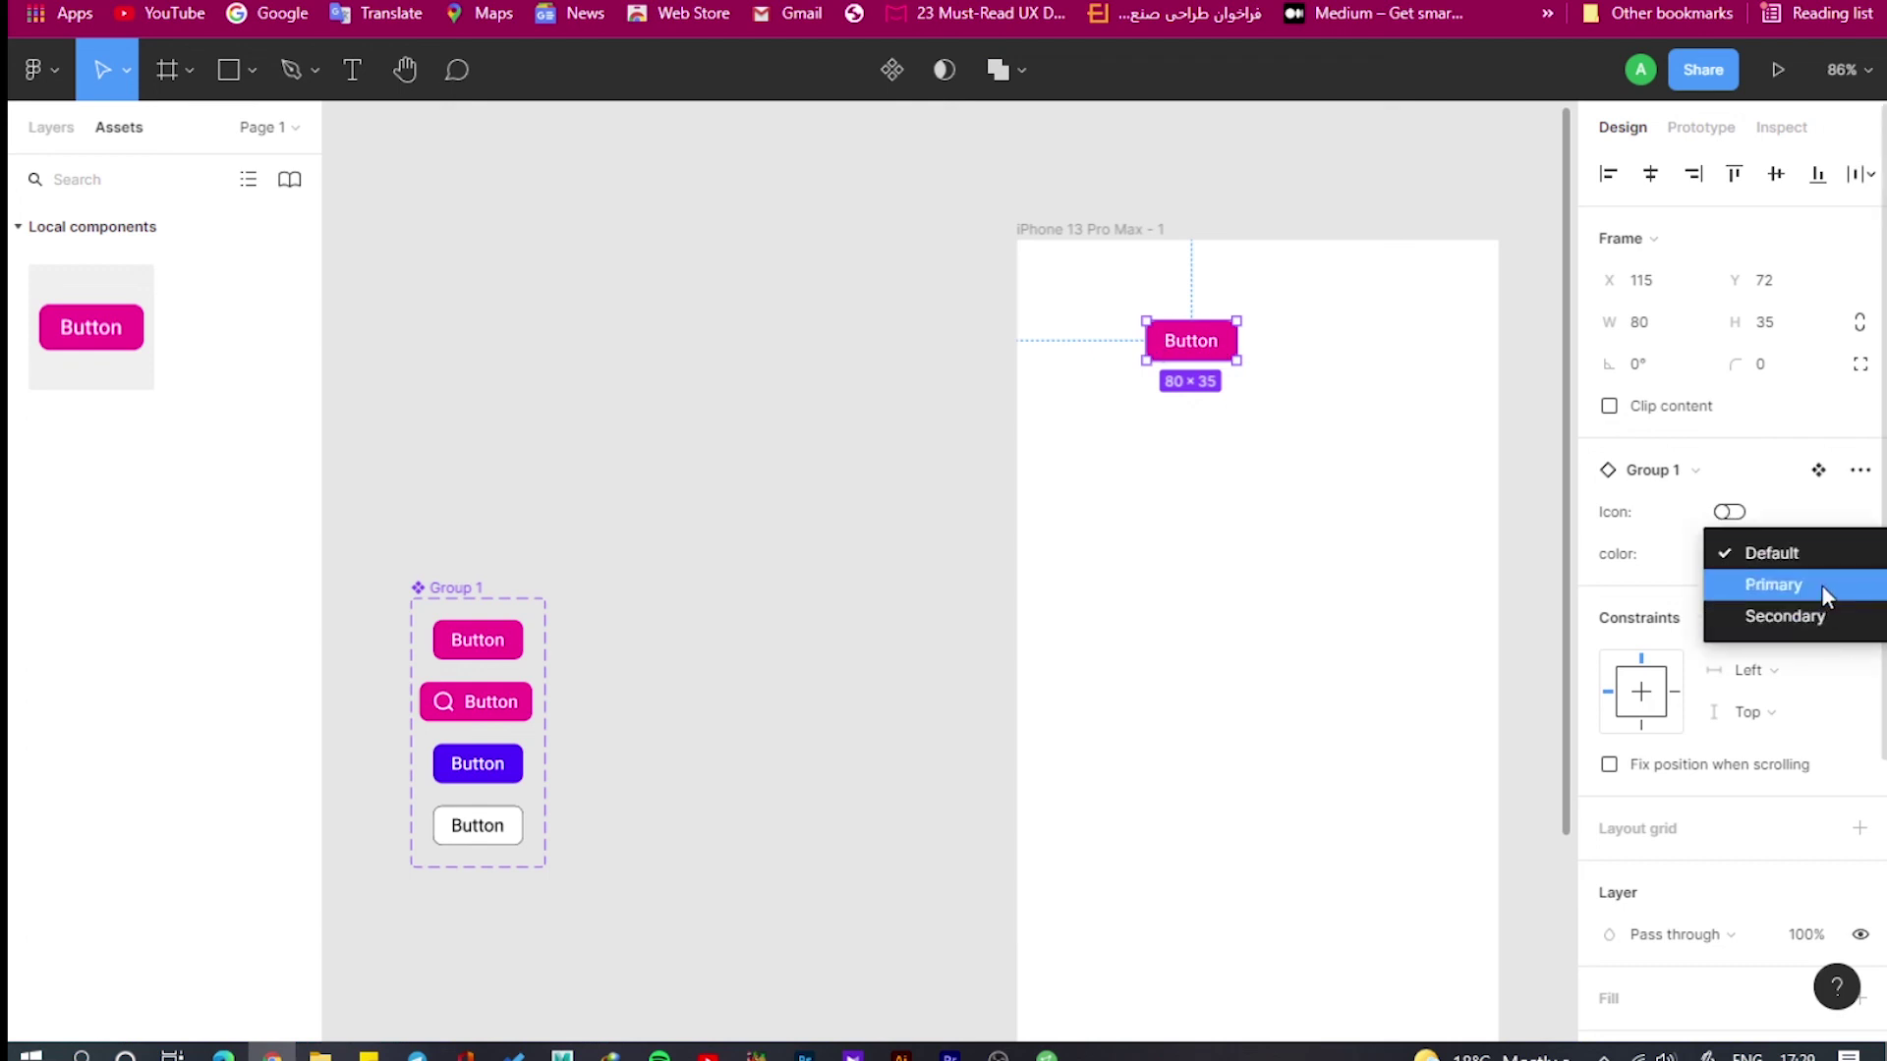
pyautogui.click(1820, 586)
pyautogui.click(1858, 556)
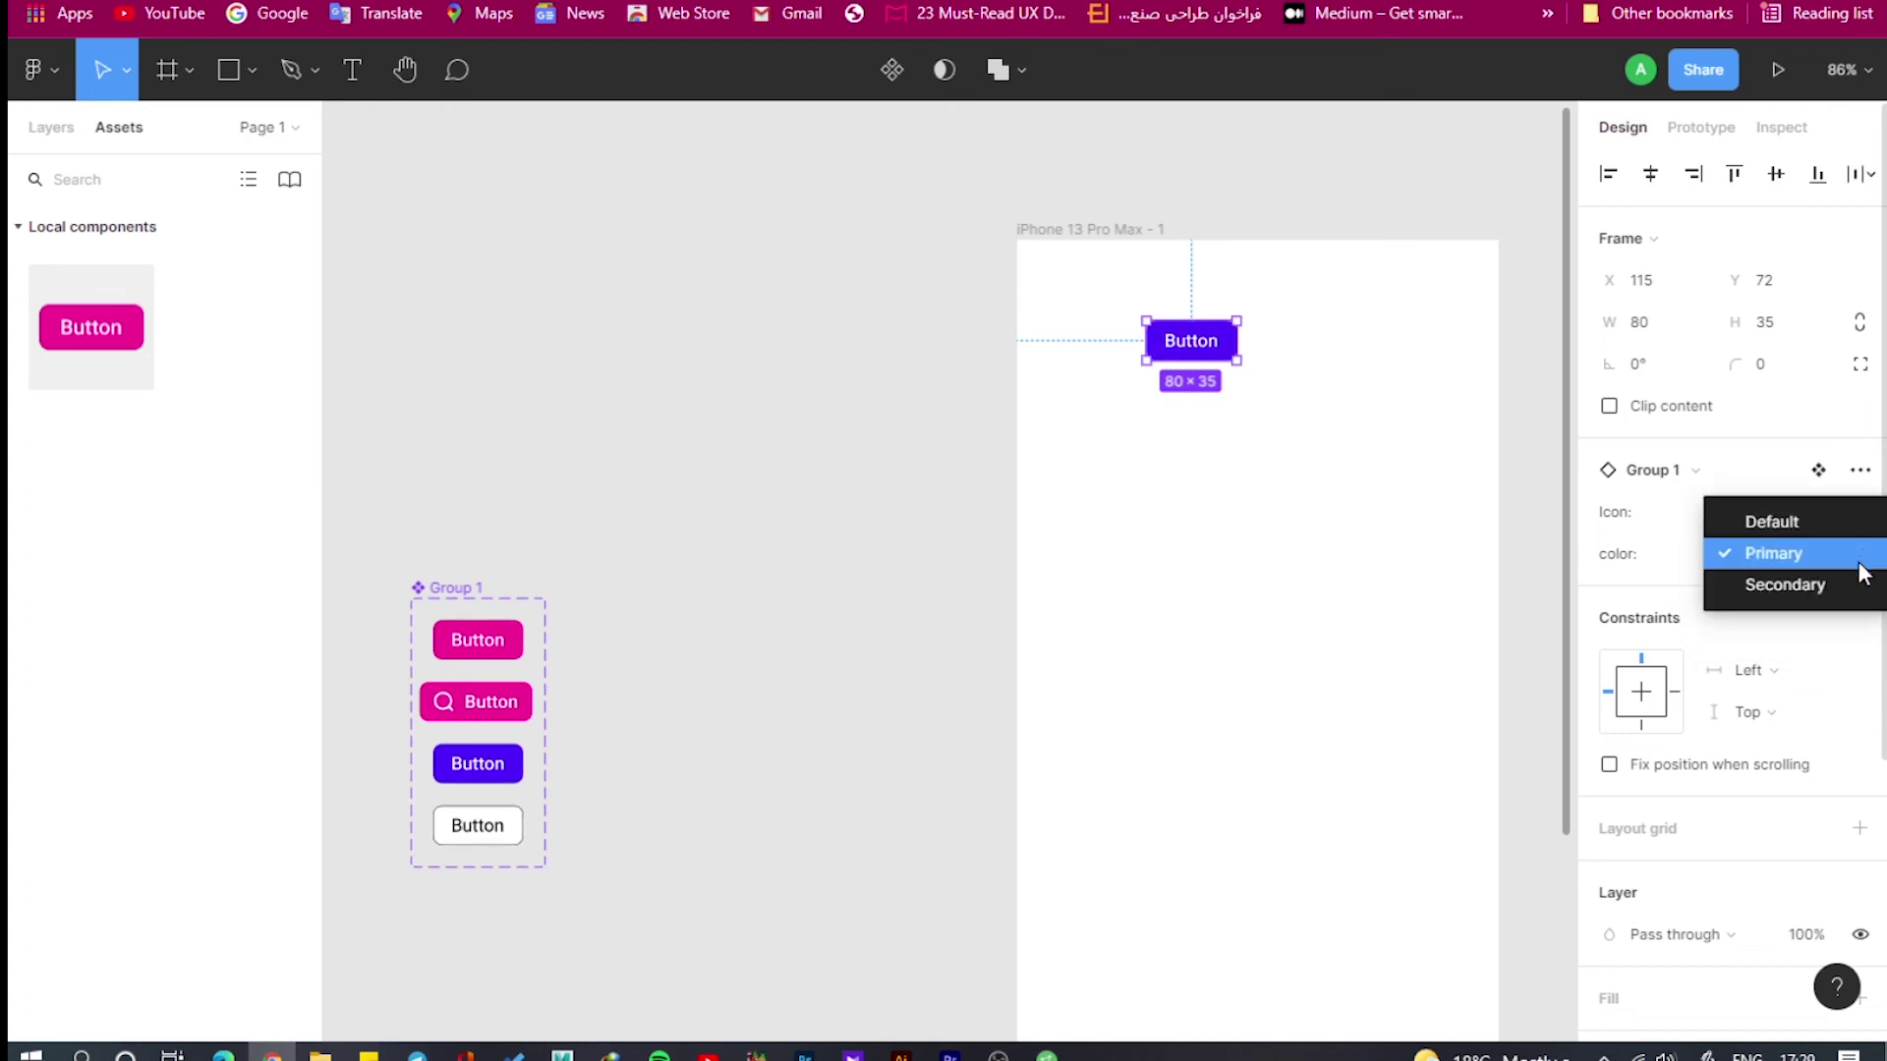
pyautogui.click(1852, 586)
pyautogui.click(1377, 219)
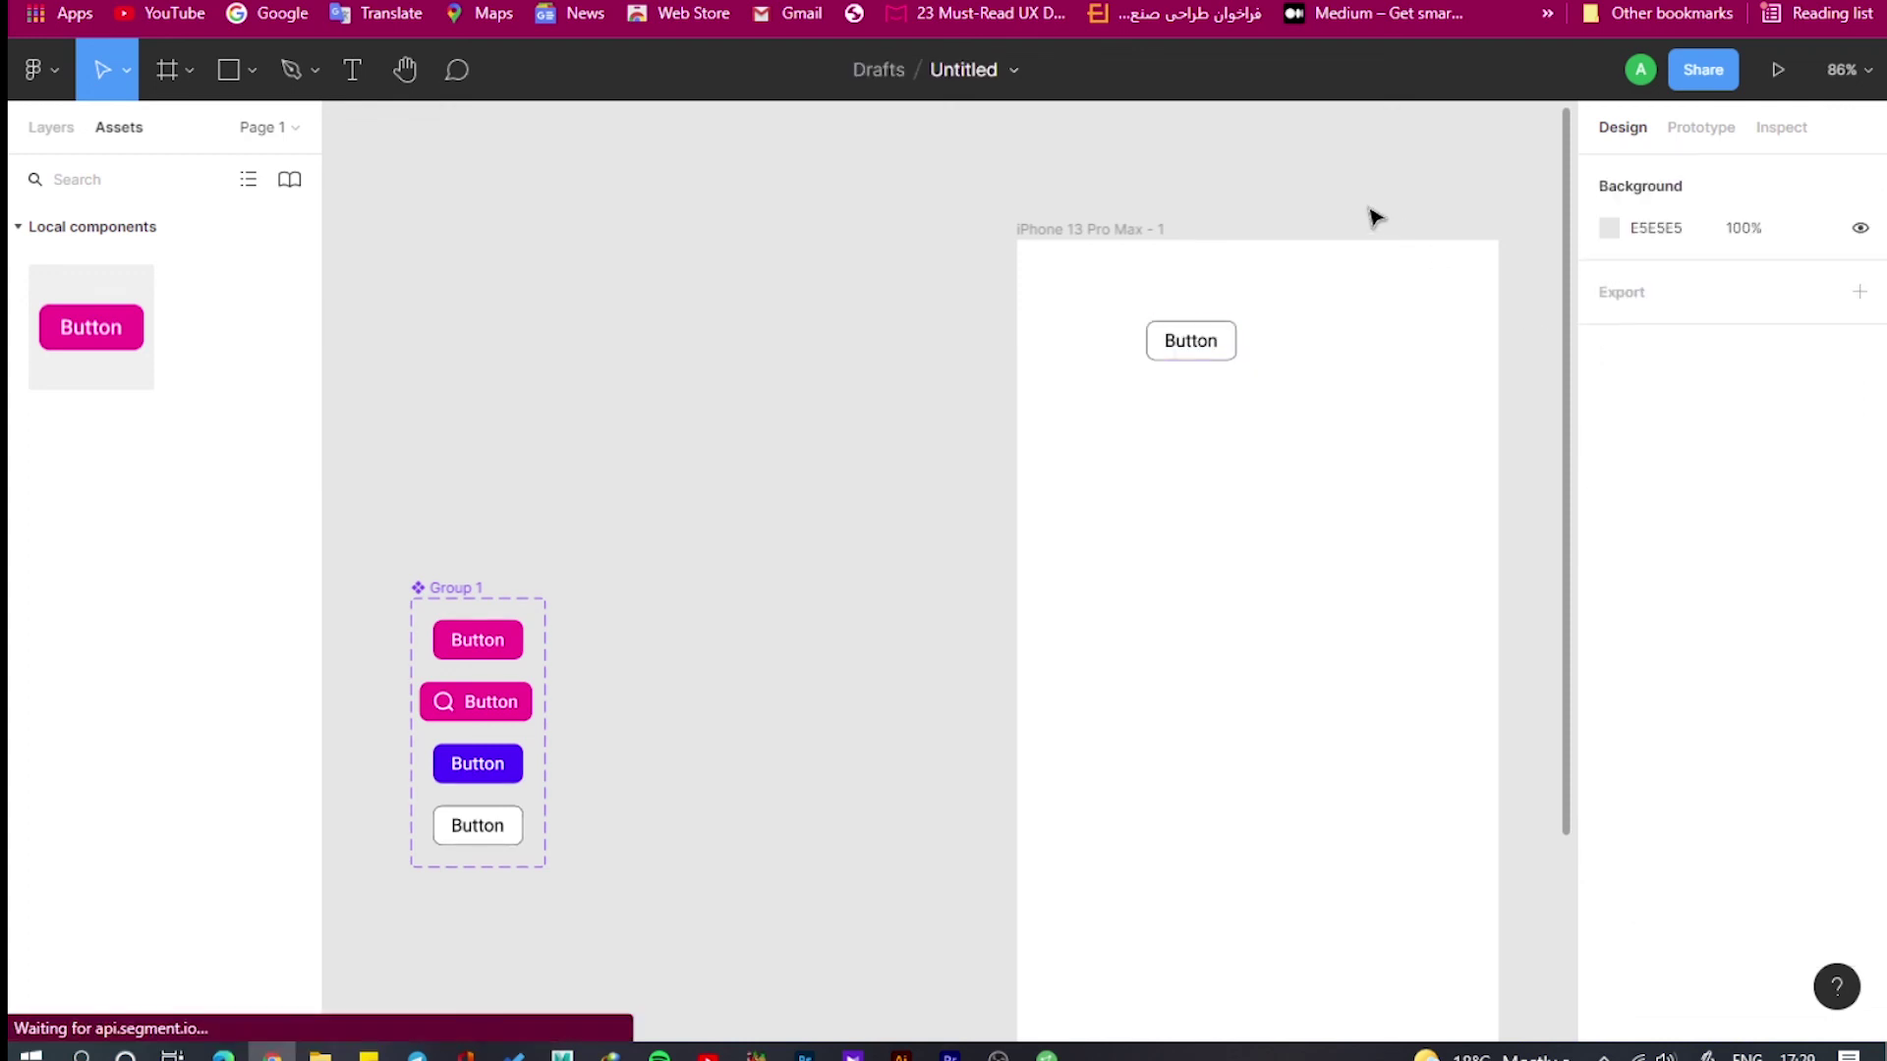